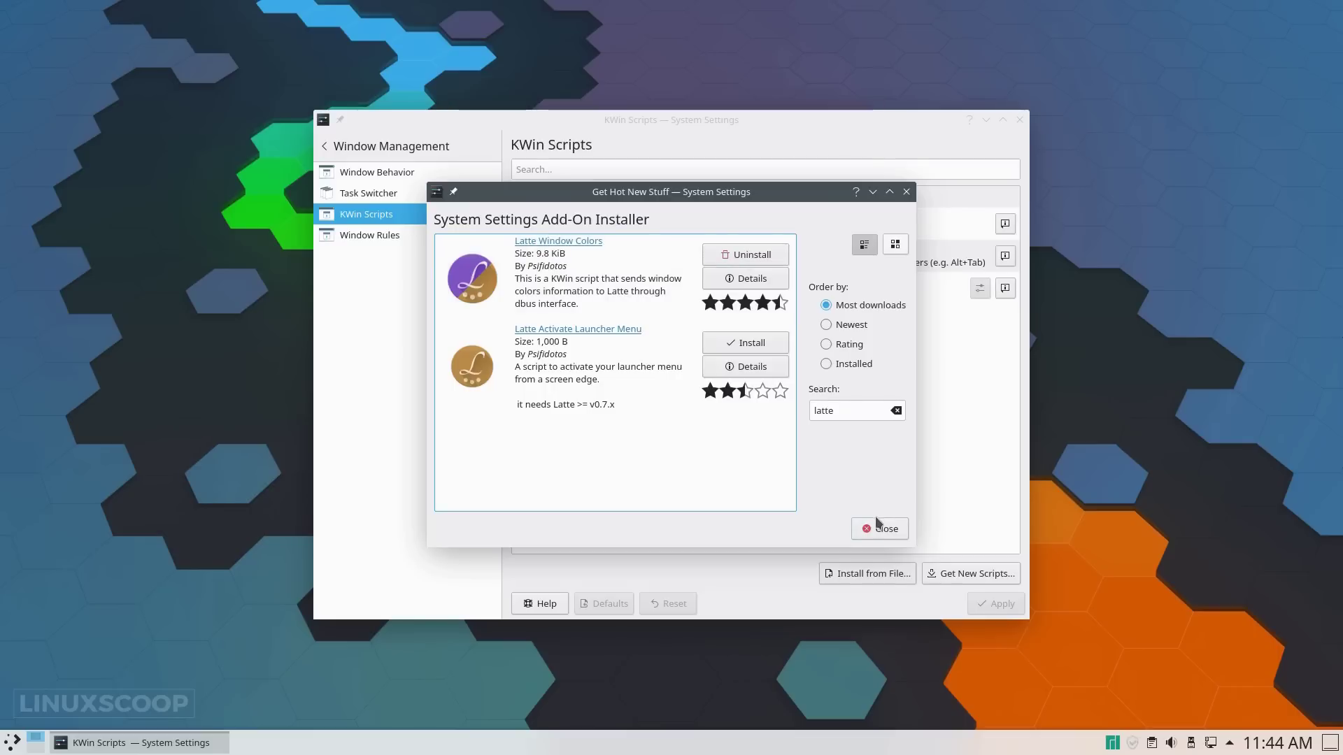
Close the add-on installer, enable the Force Blur and Latte Window Colors KWin scripts, and apply the change.
click(880, 529)
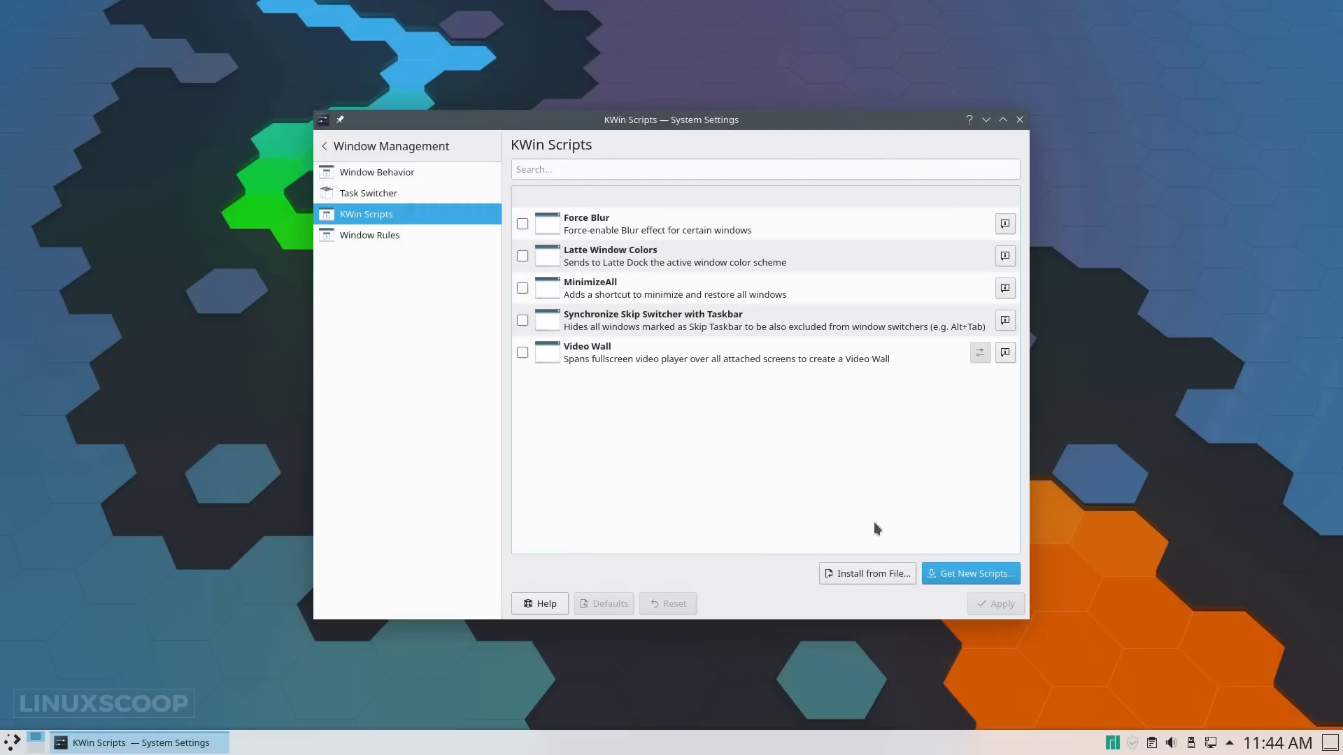
click(522, 225)
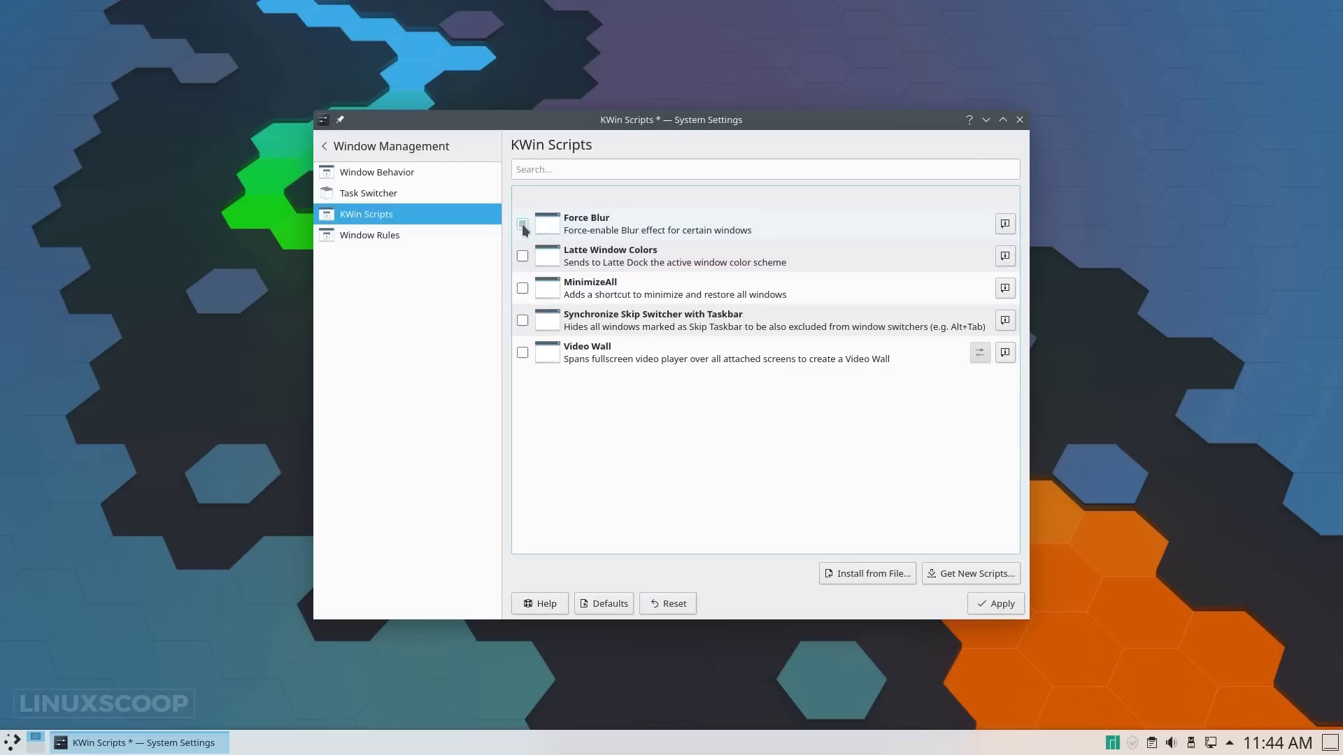
click(523, 256)
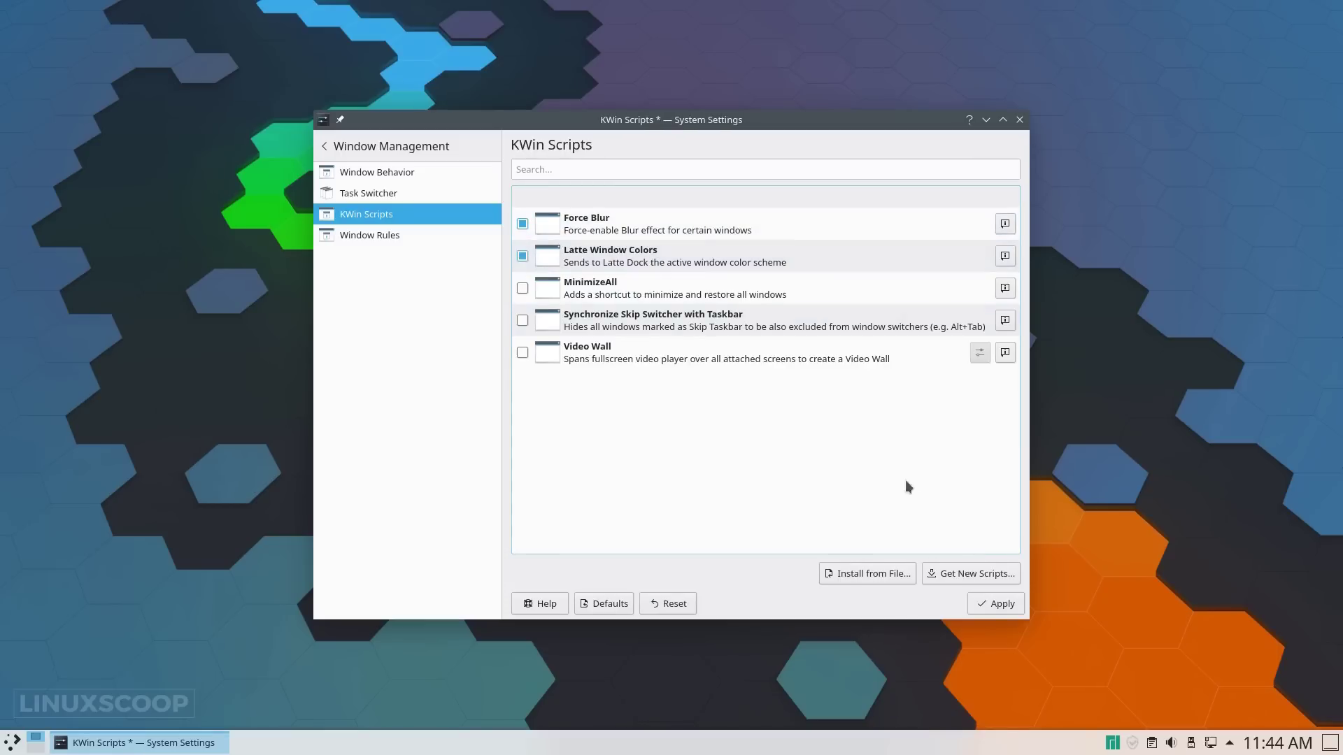
click(995, 603)
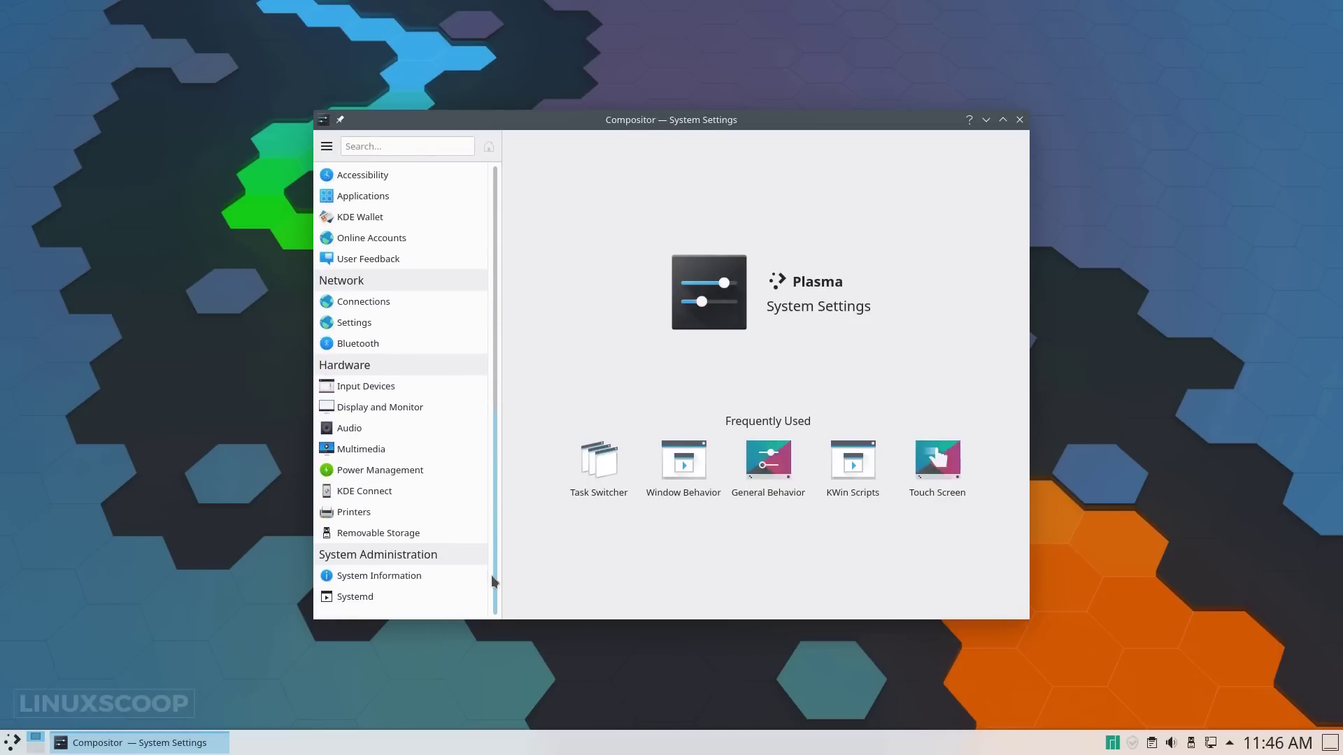
In the Display and Monitor compositor settings, keep the scale method at Smooth, set the rendering backend to OpenGL 3.1, and apply.
click(418, 407)
click(405, 193)
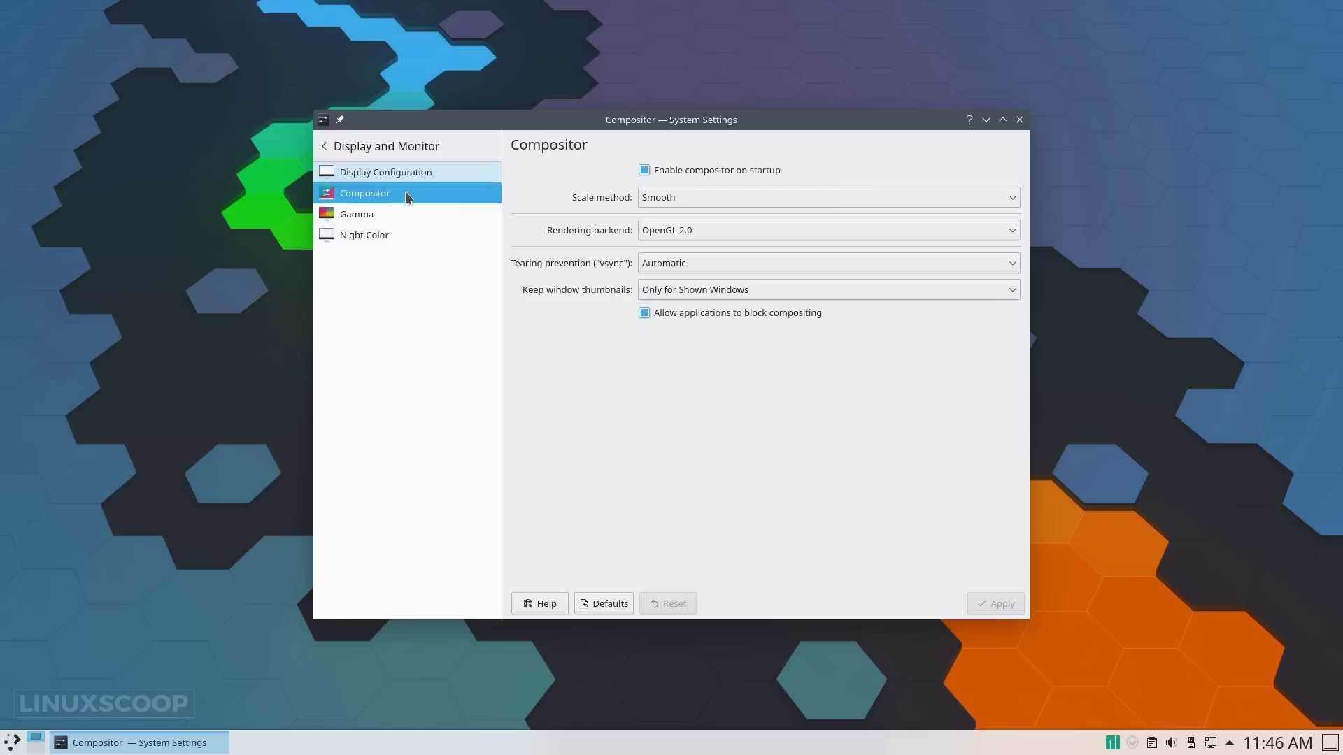
click(677, 198)
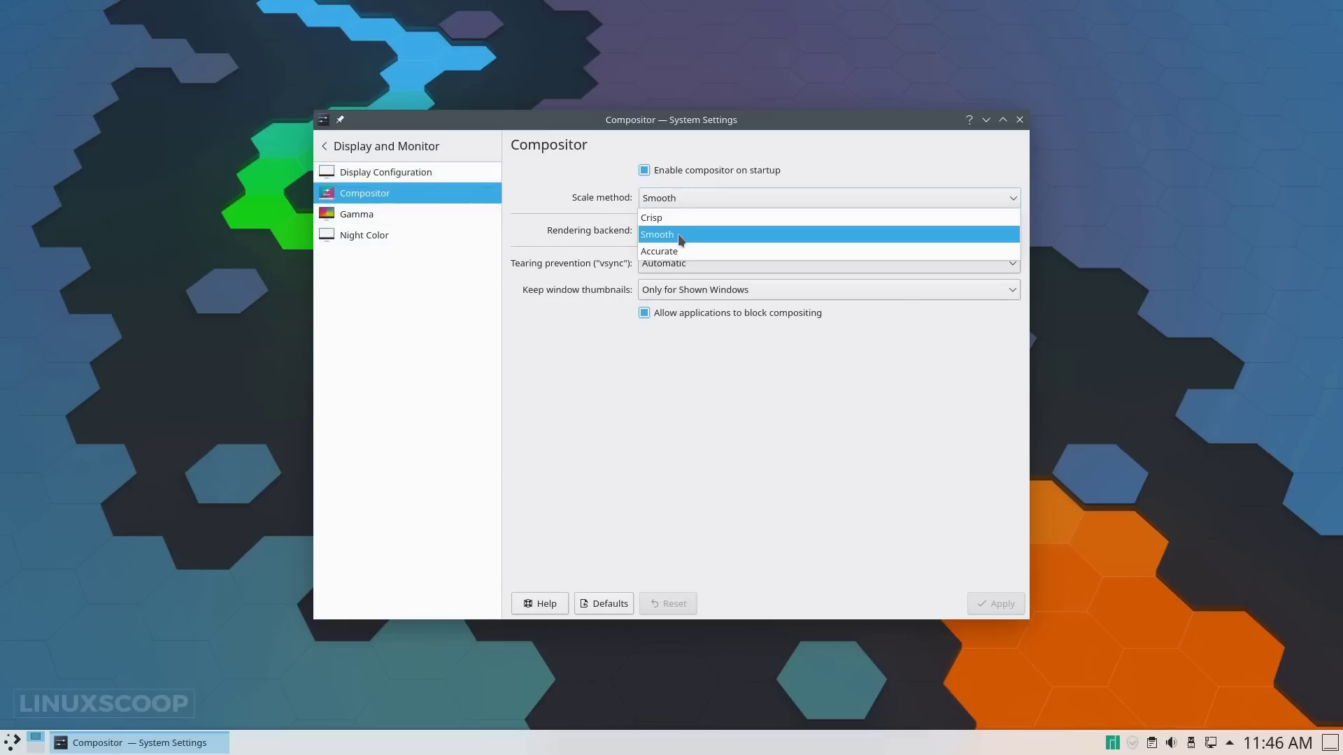
click(678, 233)
click(678, 234)
click(678, 247)
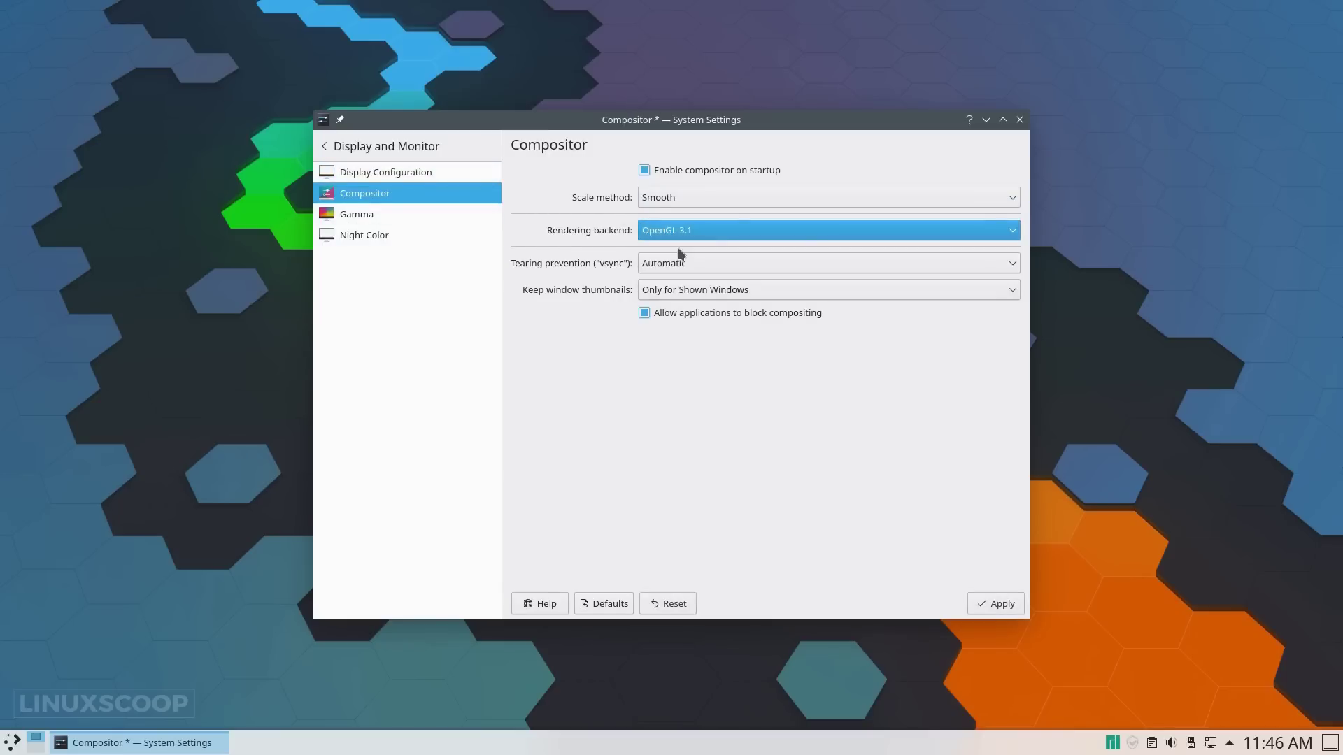
click(976, 602)
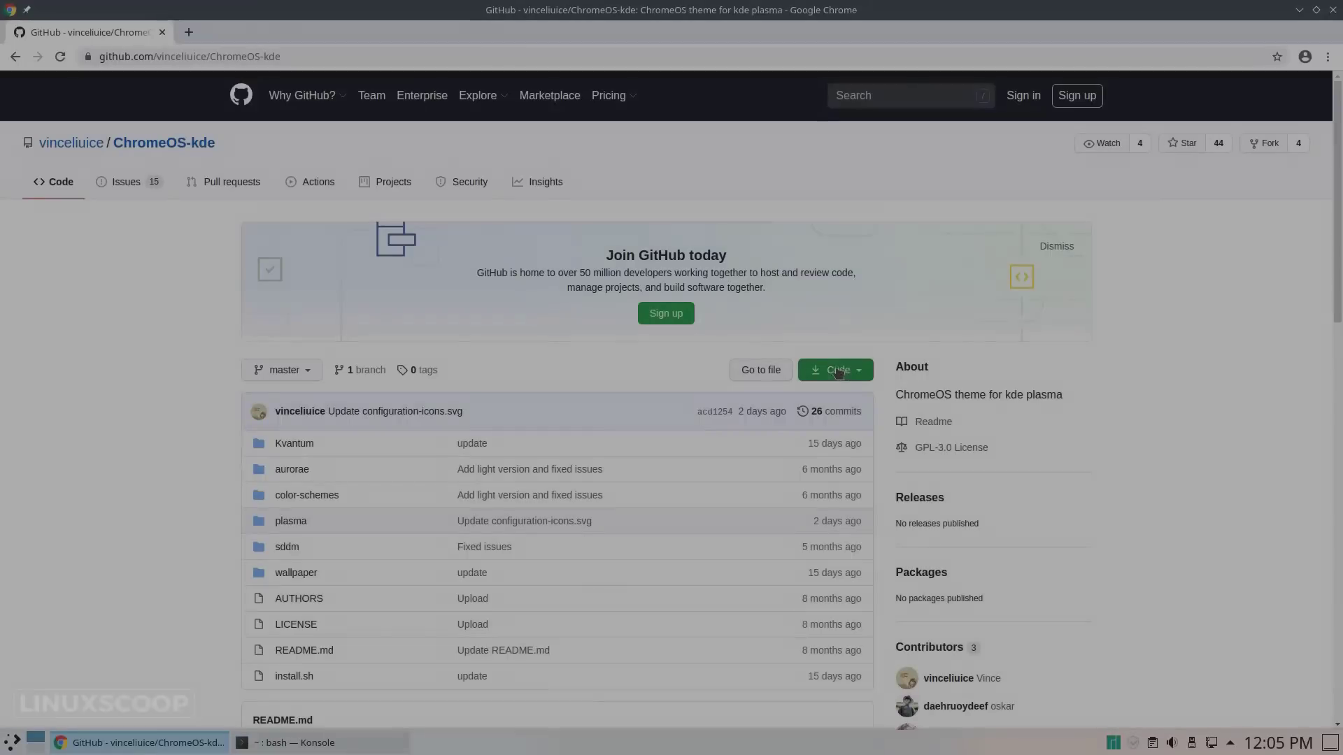
Copy the ChromeOS-kde repository's clone URL from GitHub and git clone it into the Downloads folder in Konsole.
click(838, 371)
click(847, 452)
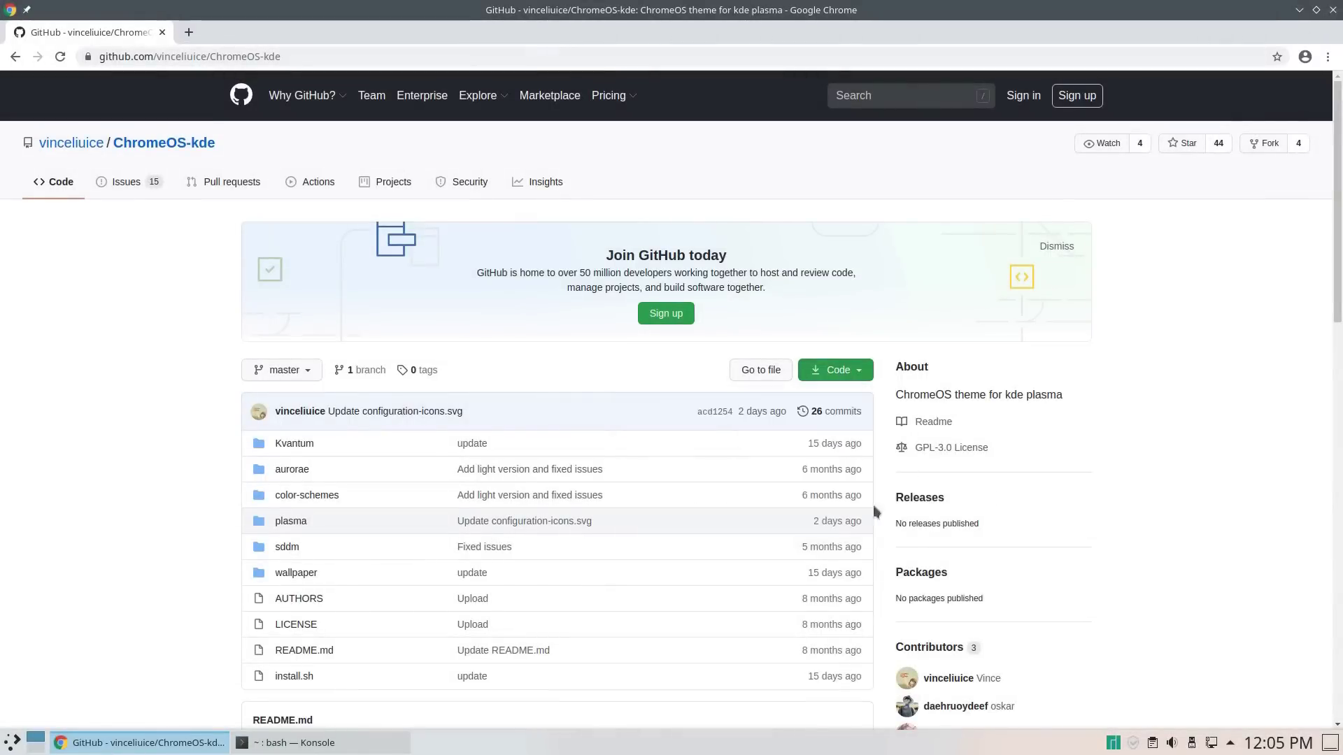
click(293, 743)
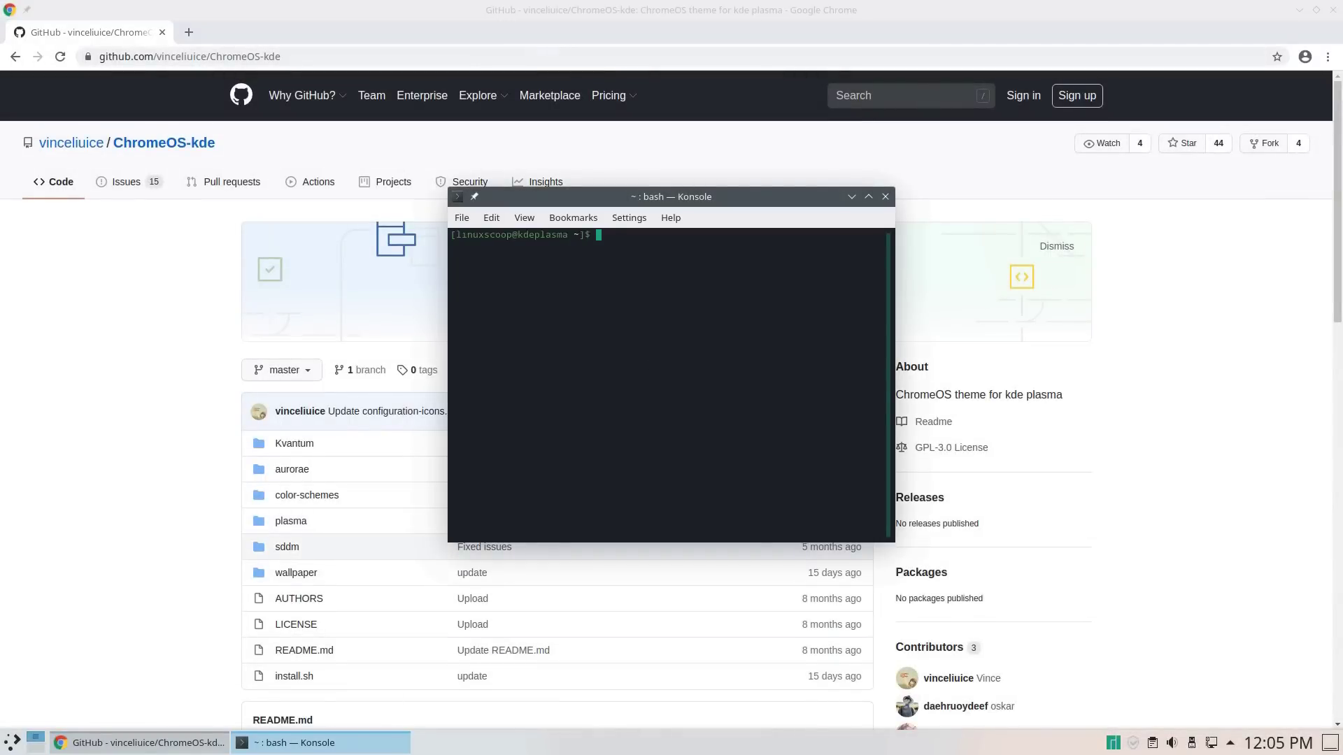
text(cd Downloads/)
key(Return)
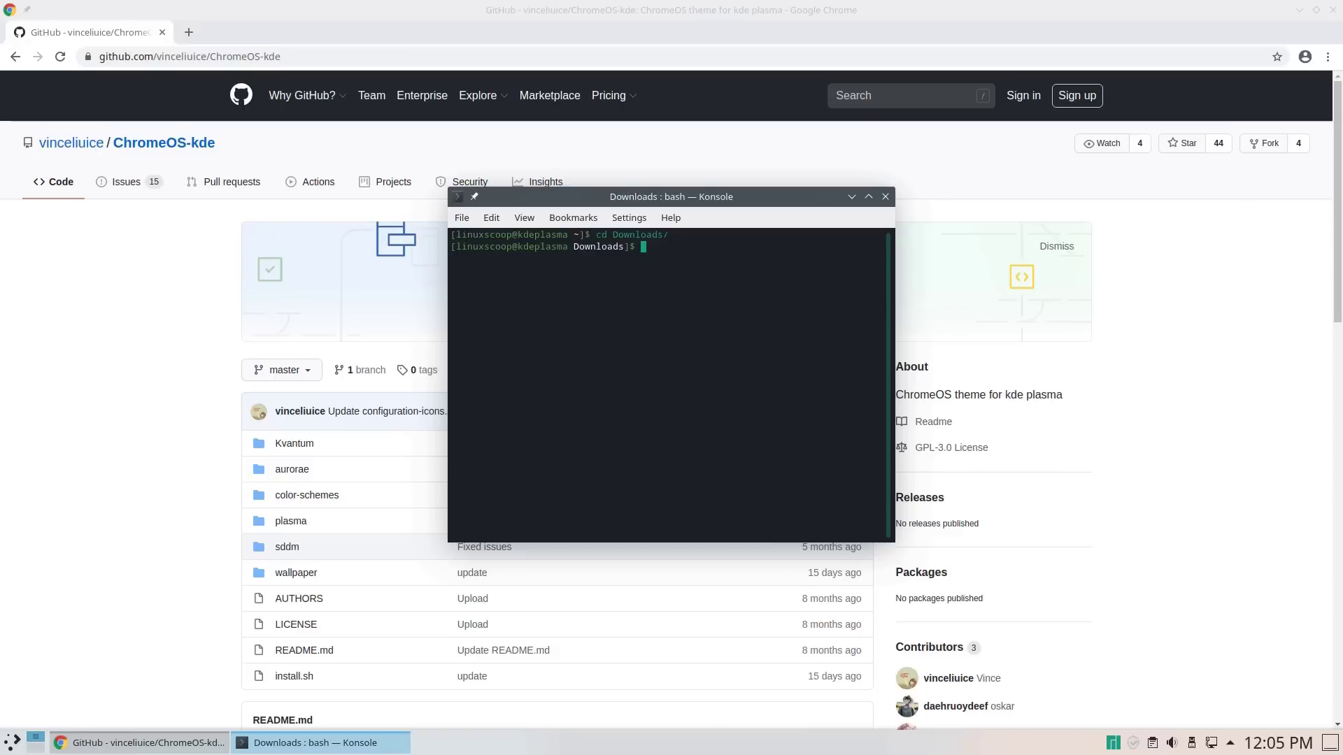
text(git clone)
right_click(673, 331)
click(693, 338)
key(Return)
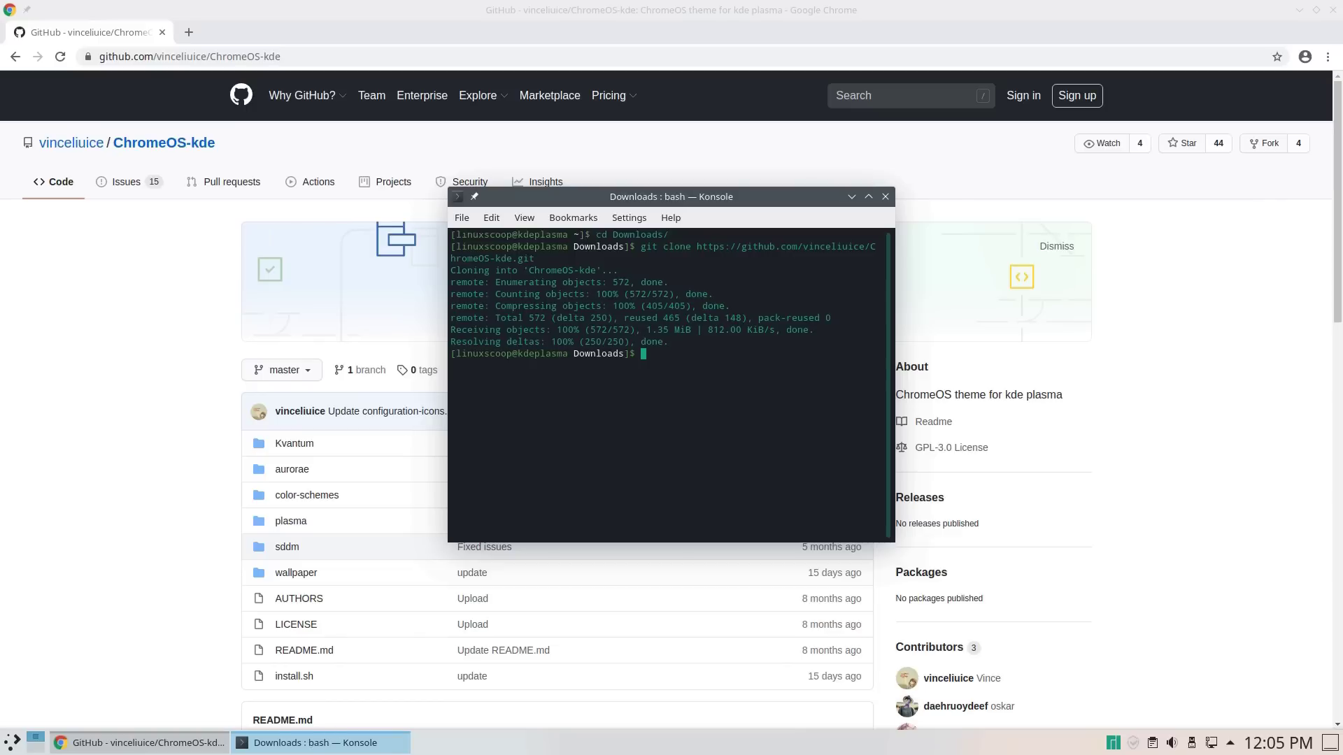
List the Downloads folder, change into the ChromeOS-kde directory, and list its contents.
text(ls)
key(Return)
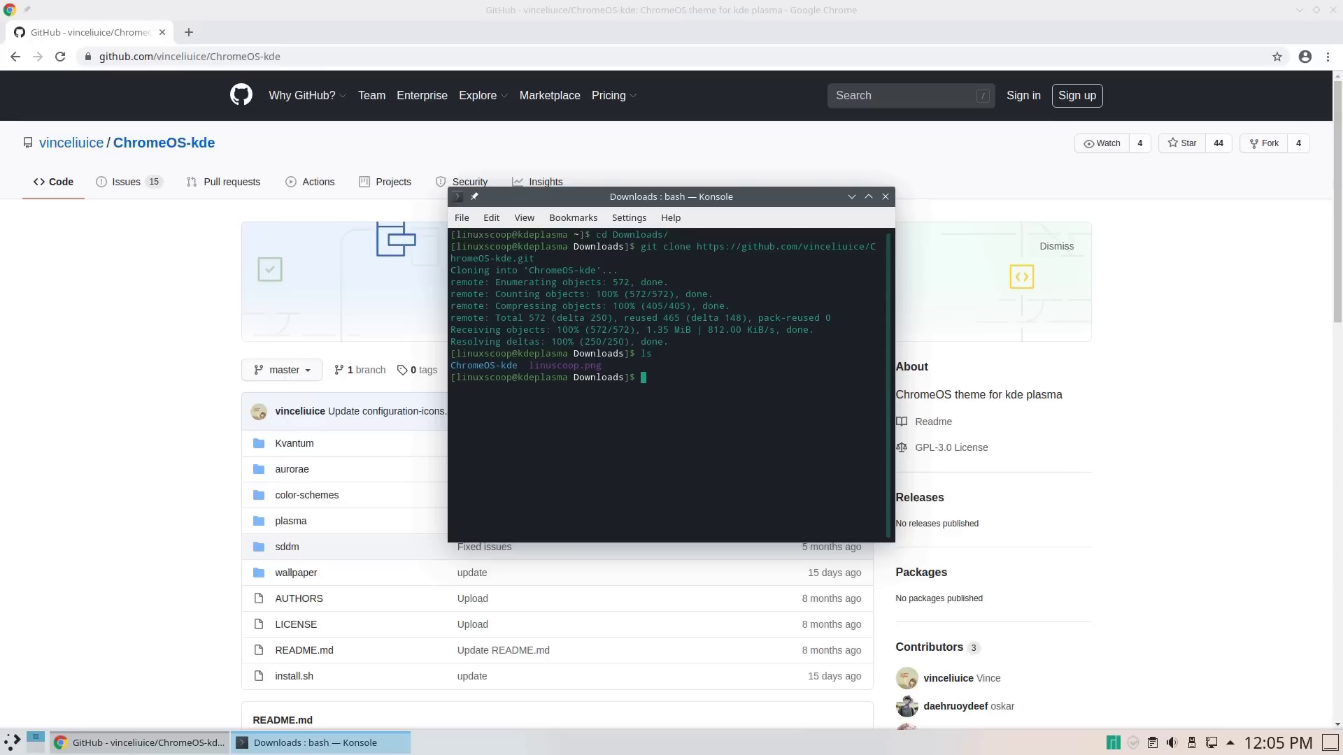
text(cd ChromeOS-kde/)
key(Return)
text(ls)
key(Return)
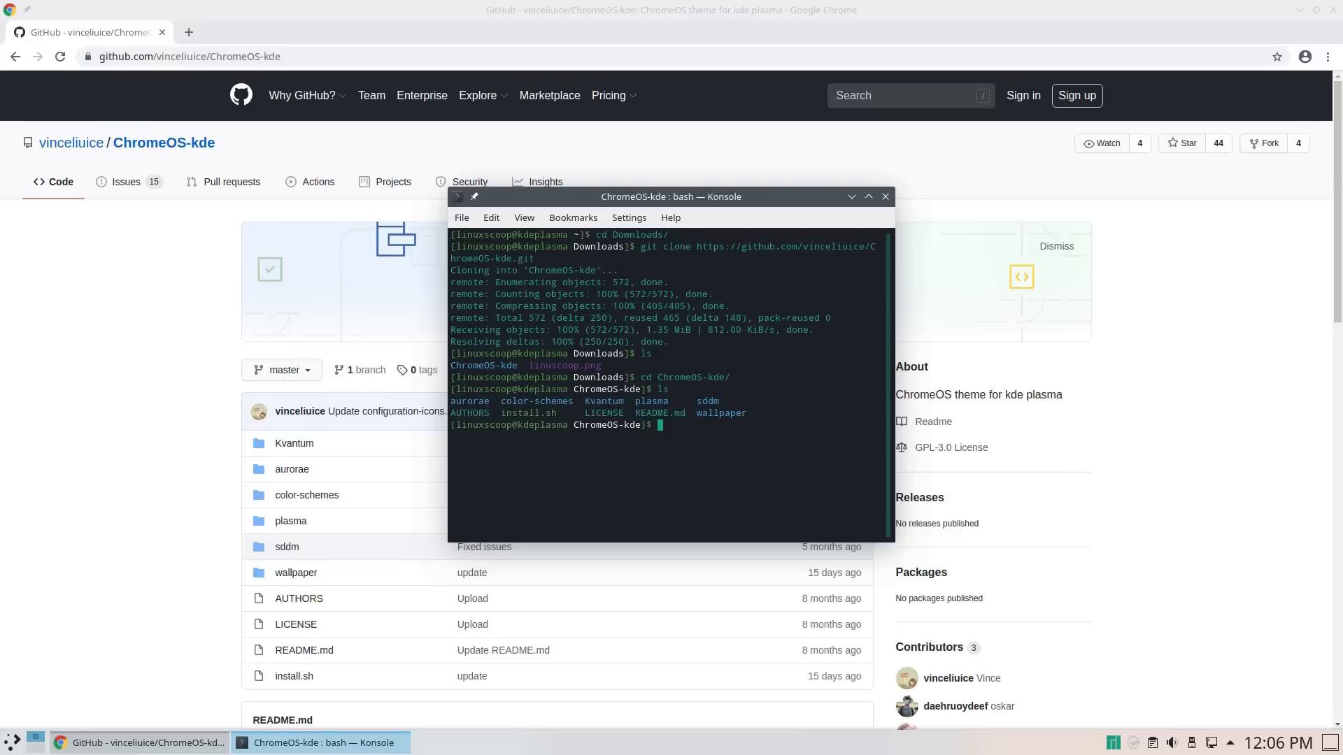
Run the install.sh script of ChromeOS-kde with sh.
text(s)
text(h ./inst)
key(Tab)
key(Return)
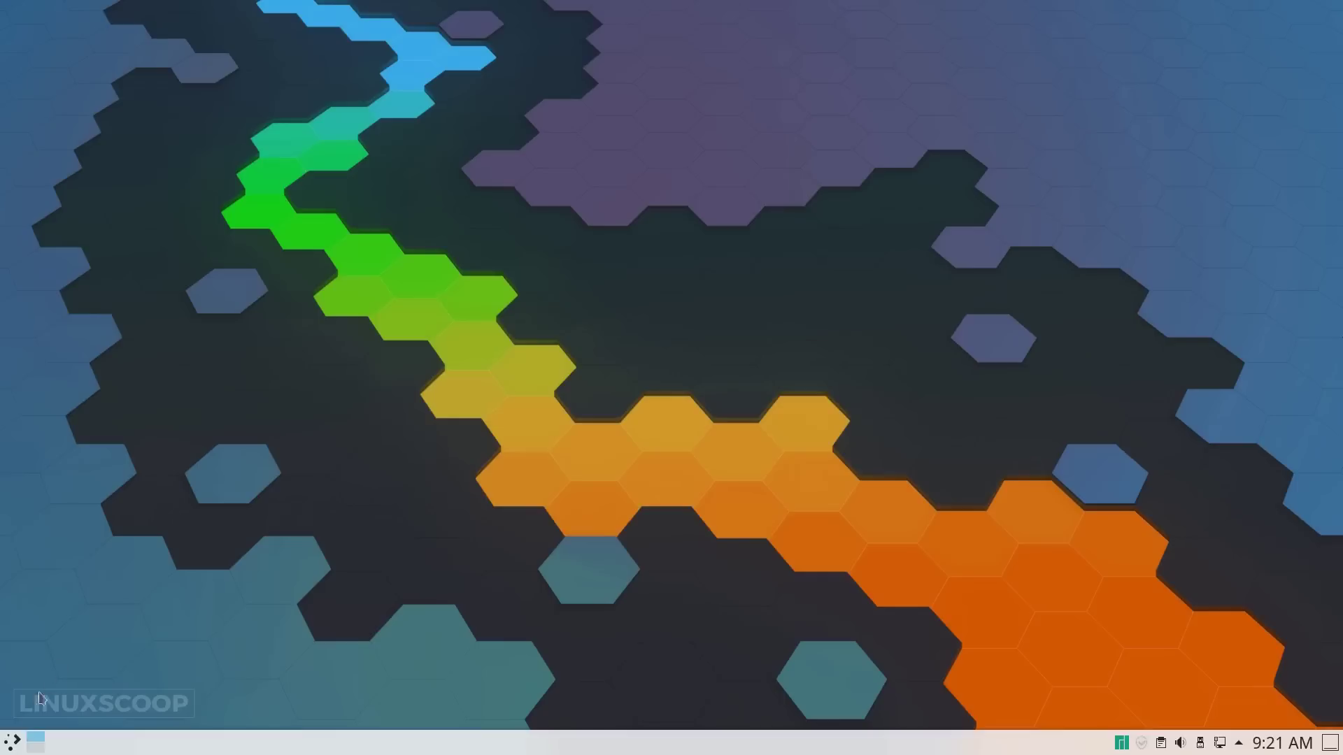
Open System Settings and apply the ChromeOS global theme, including the desktop layout from the theme.
click(16, 741)
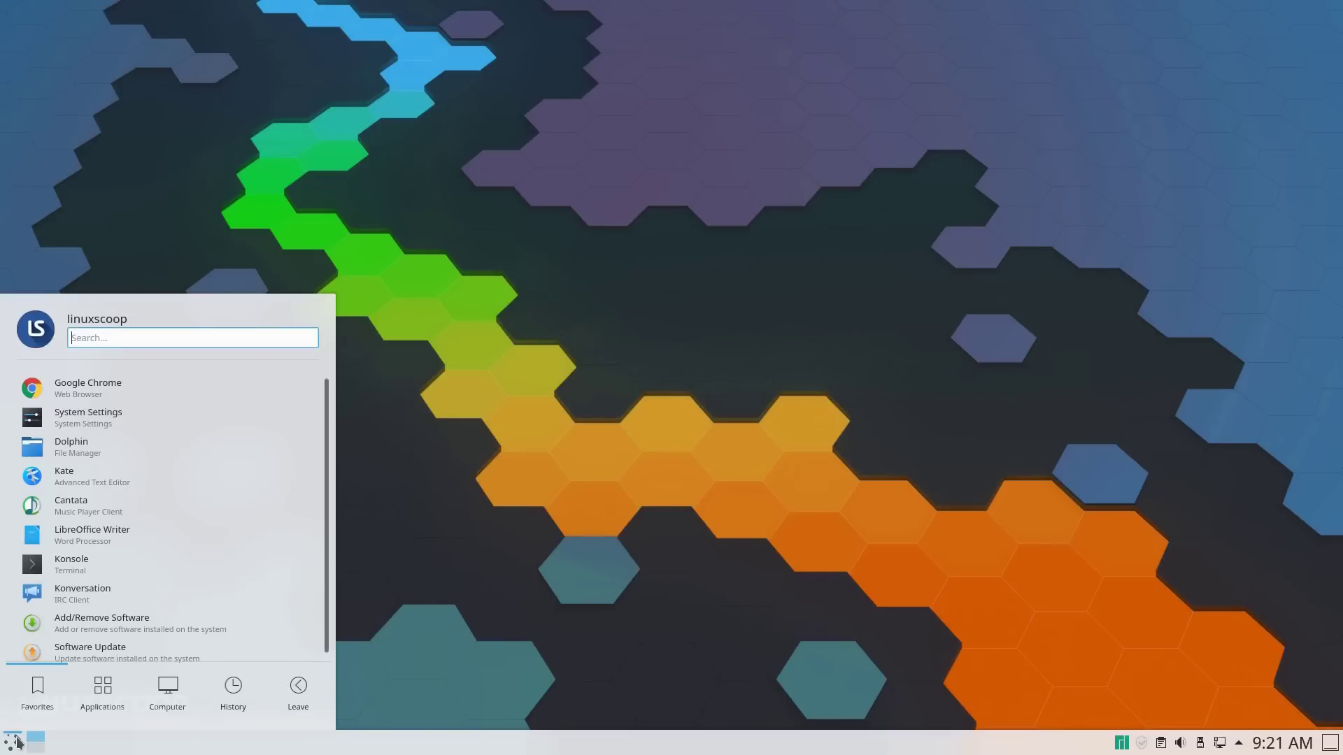
click(81, 423)
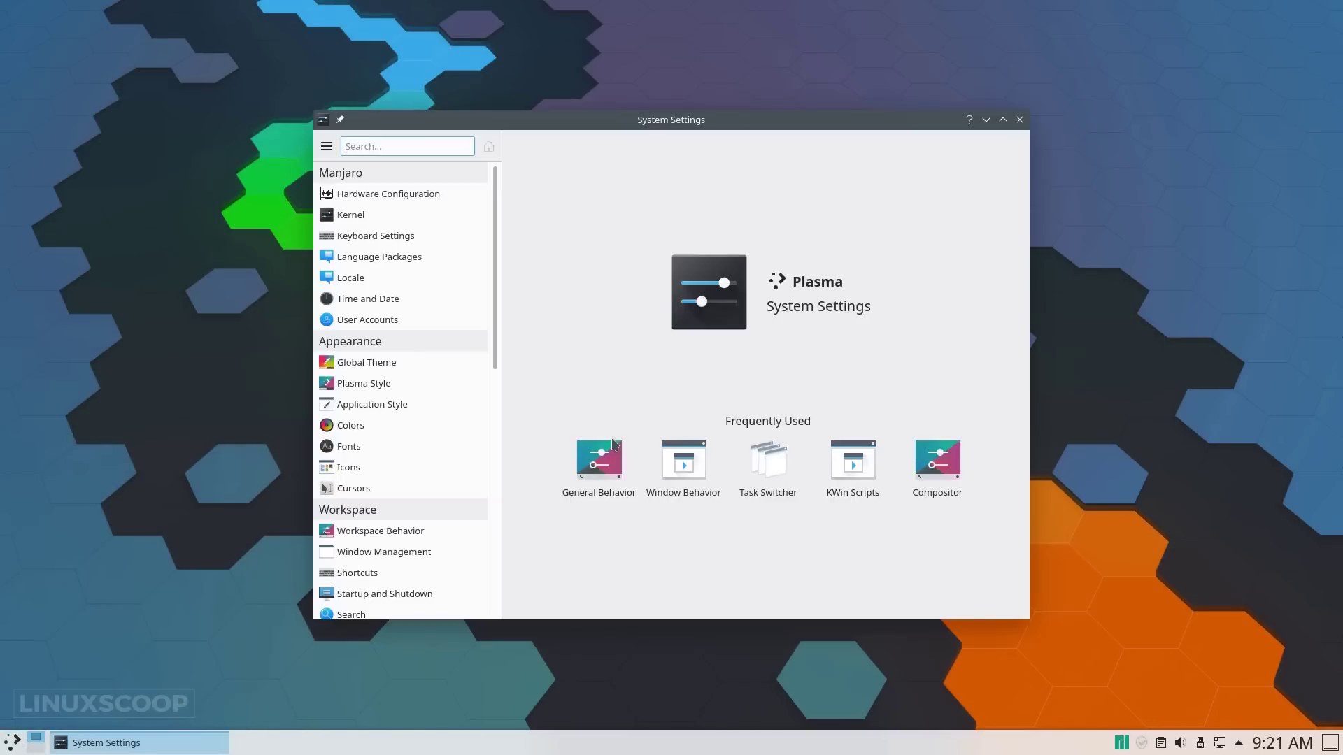
click(377, 363)
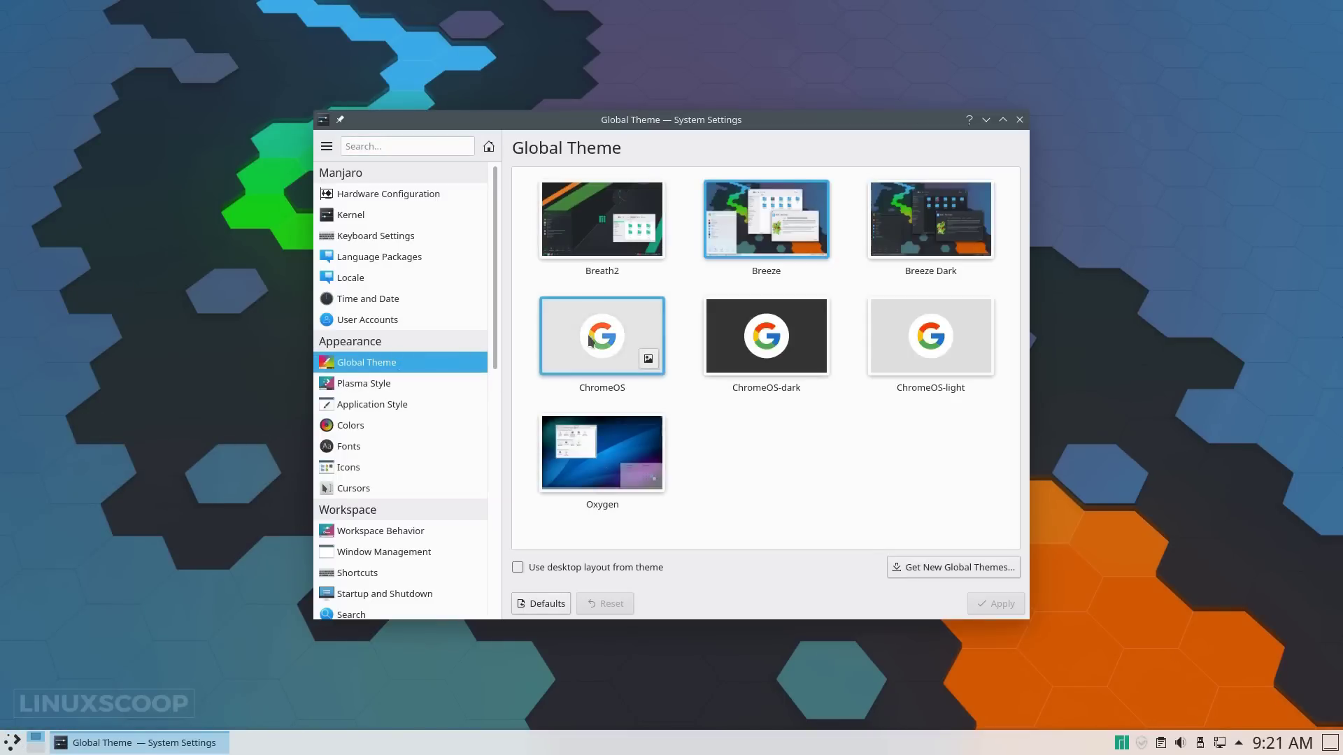
click(591, 341)
click(518, 567)
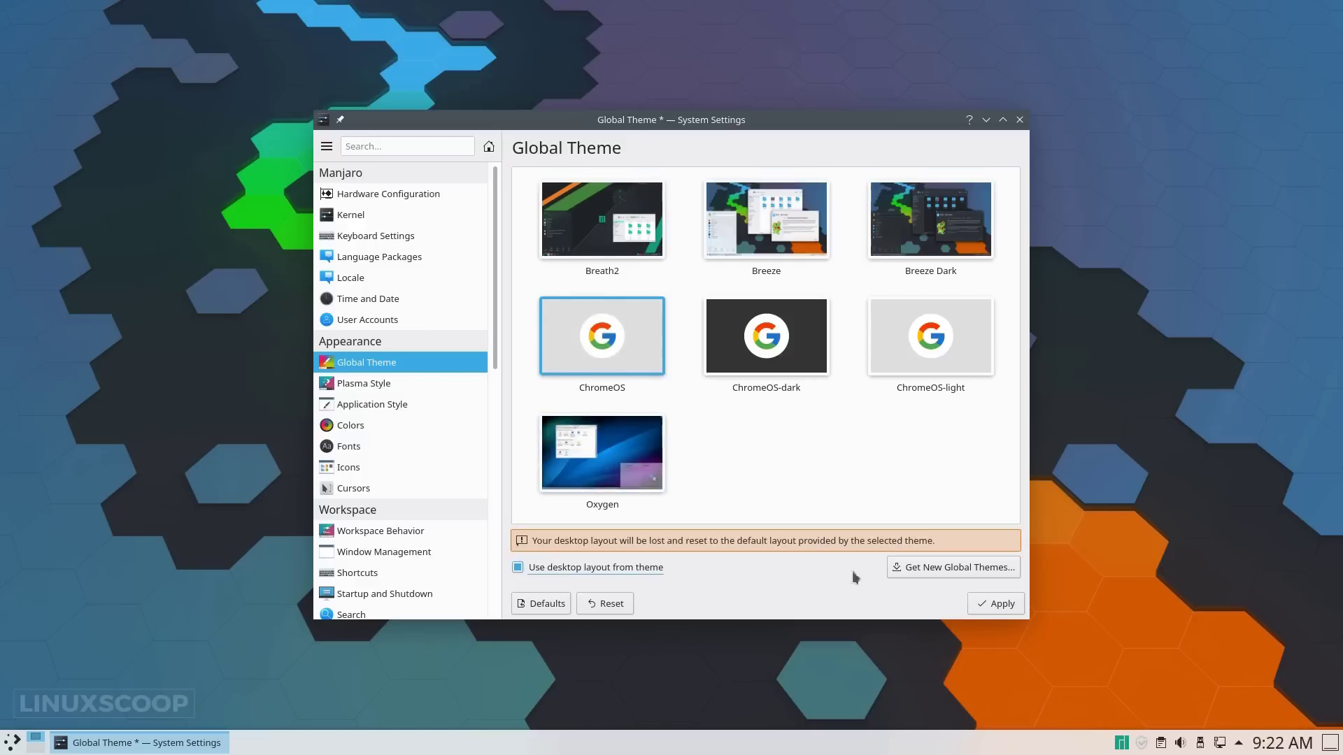
click(999, 604)
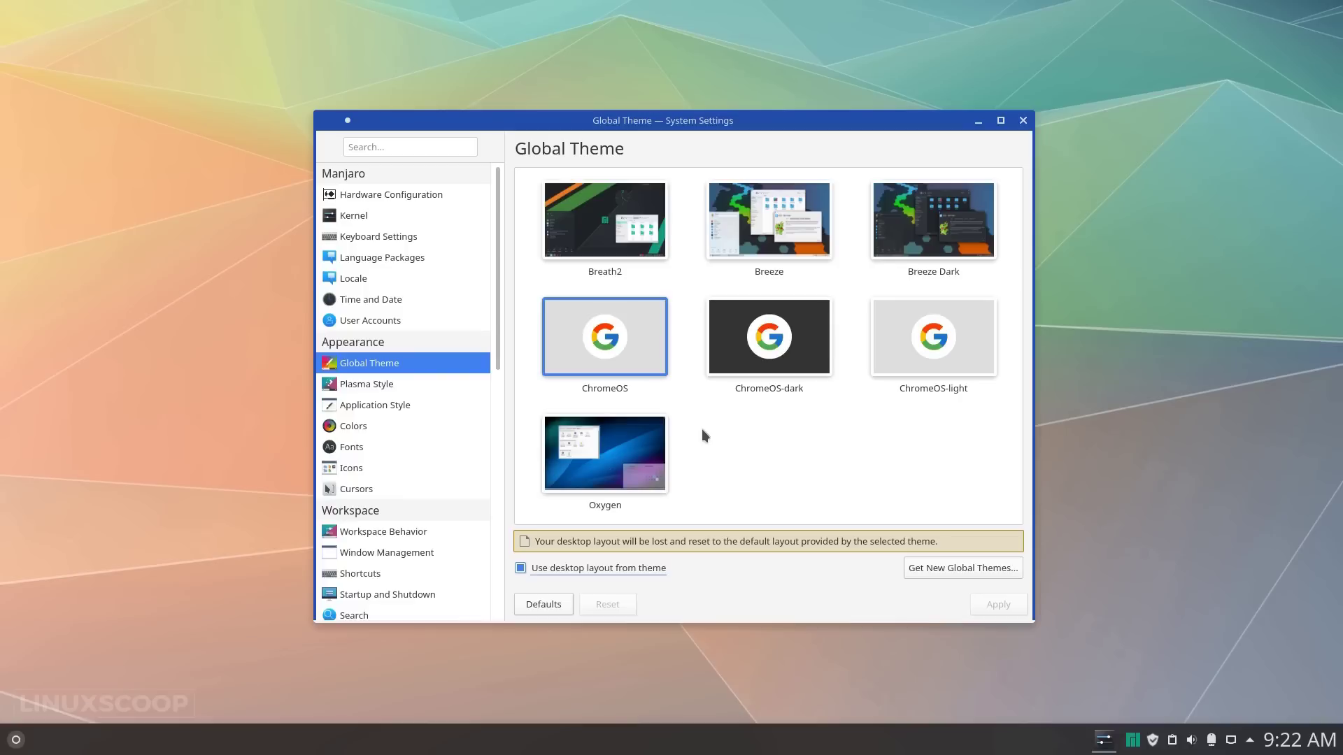
Check which Plasma style, application style and window decoration are selected.
click(393, 384)
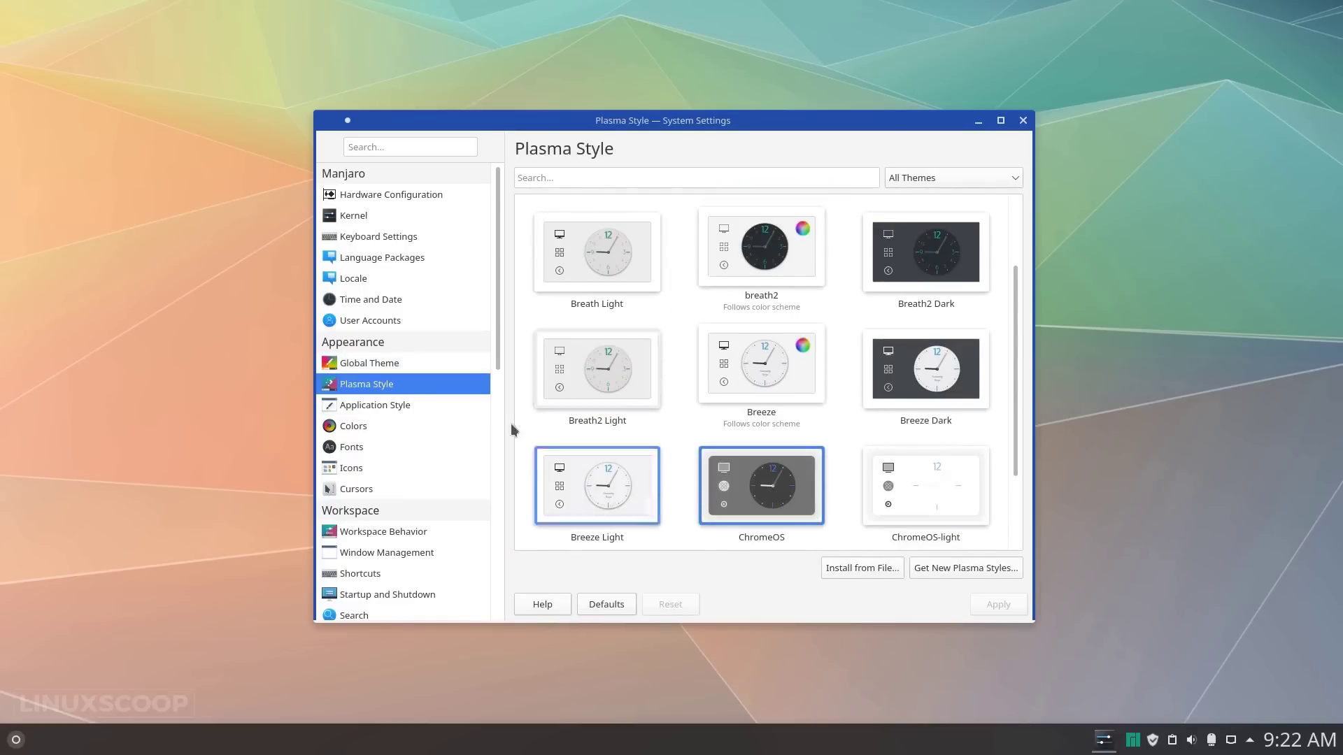
click(398, 405)
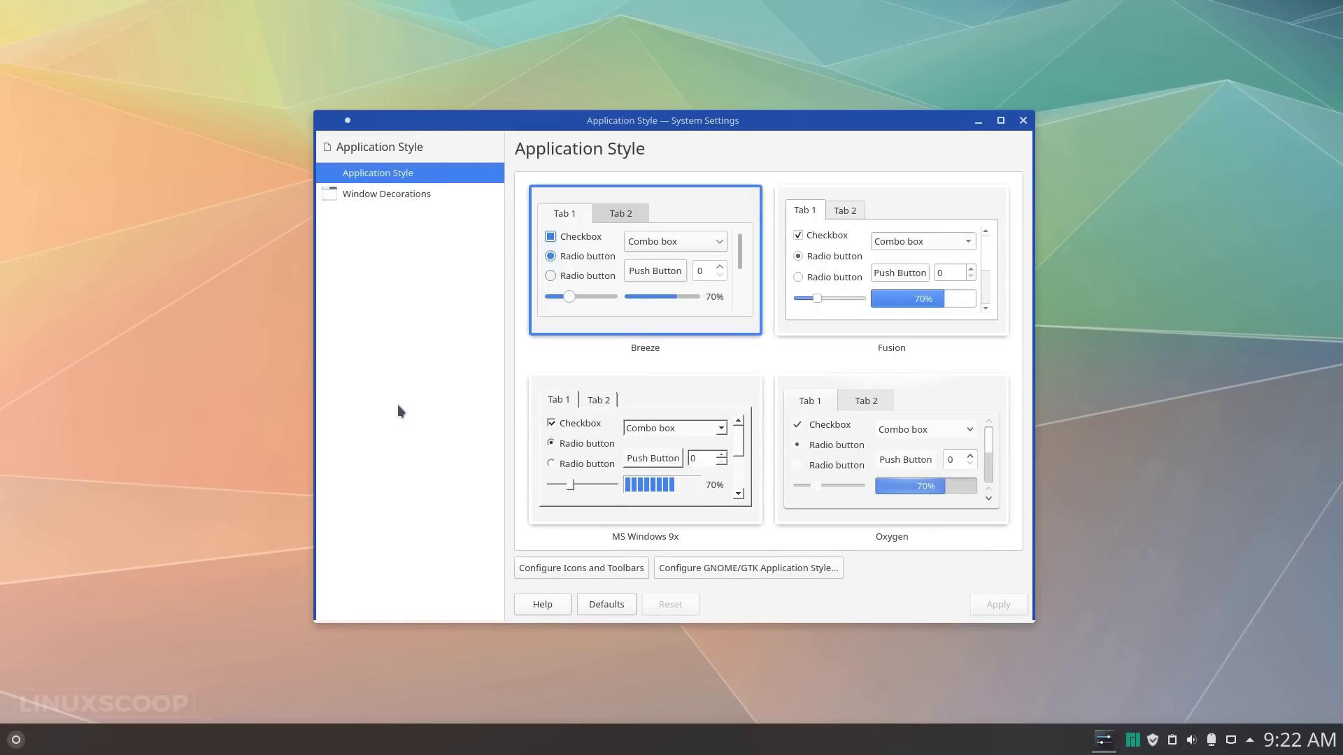
click(371, 200)
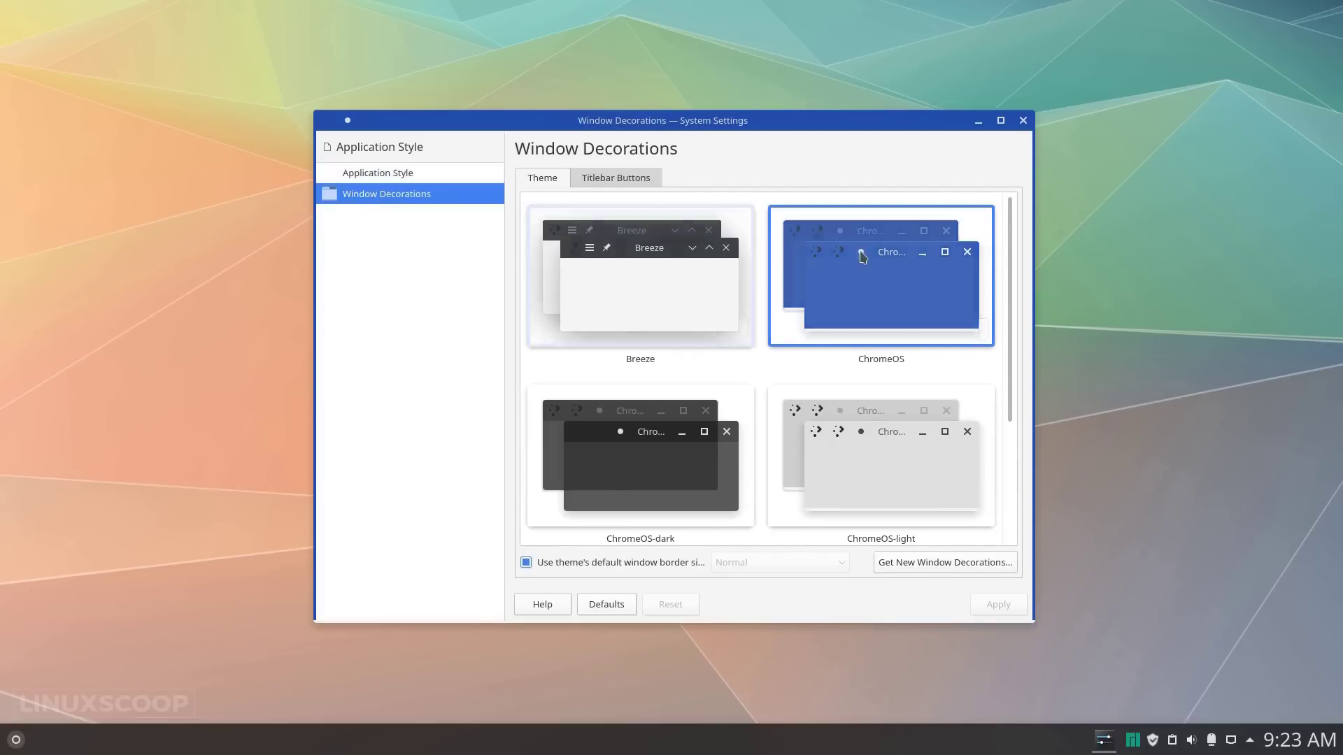
Open the GNOME/GTK3 application style downloads from Application Style and search for "chrome os".
click(443, 170)
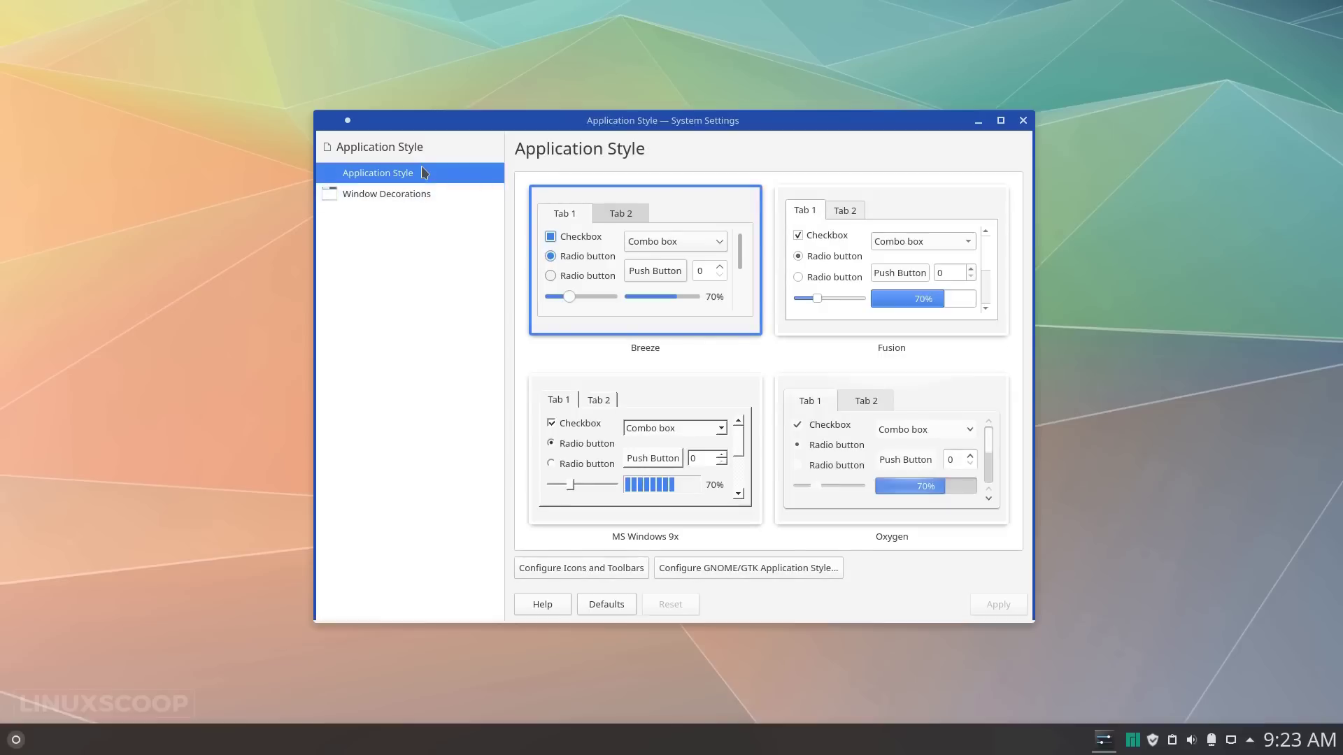
click(739, 569)
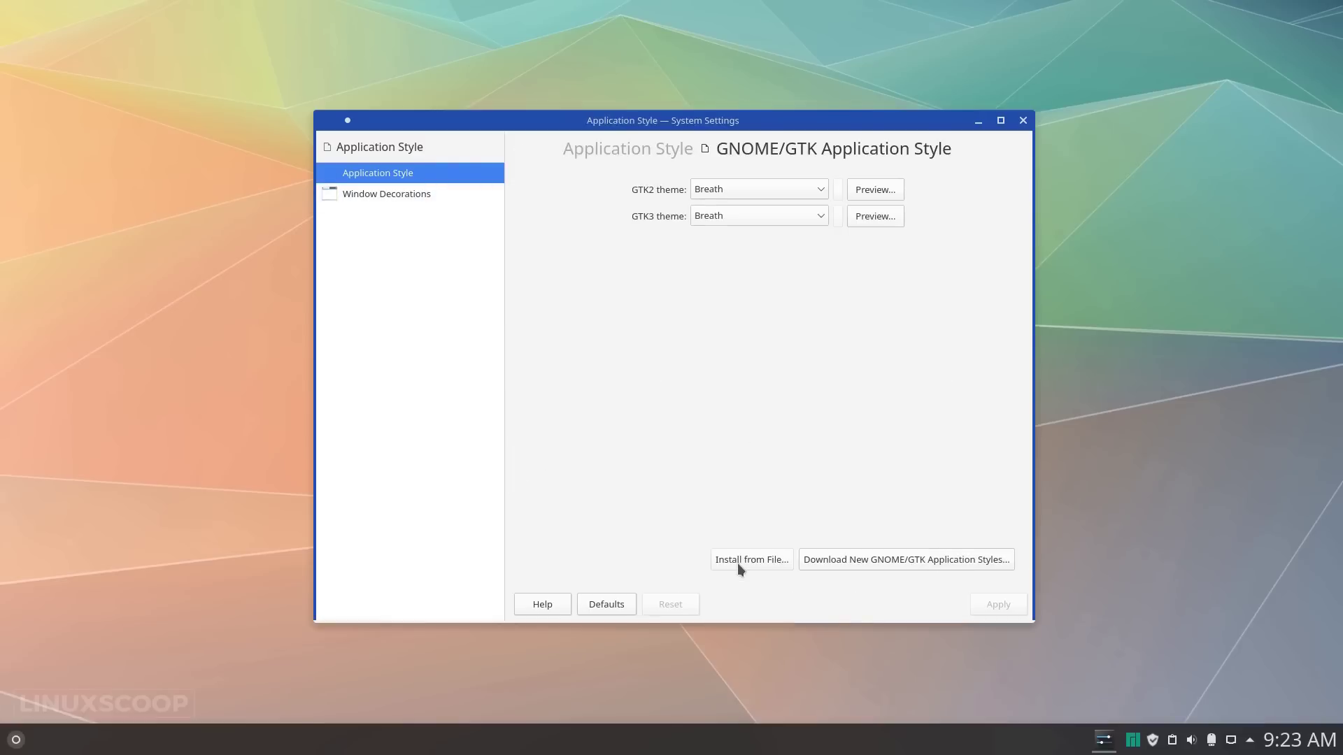
click(843, 558)
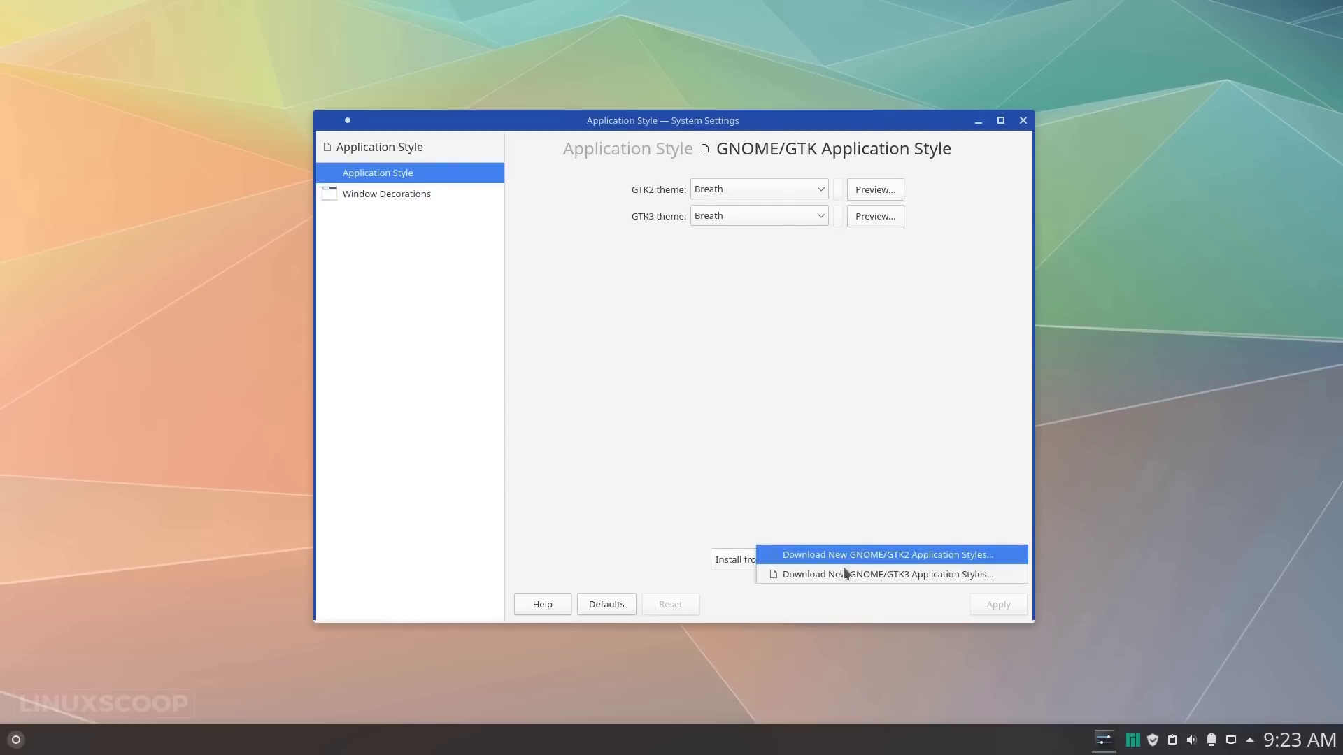
click(843, 573)
text(chrome os)
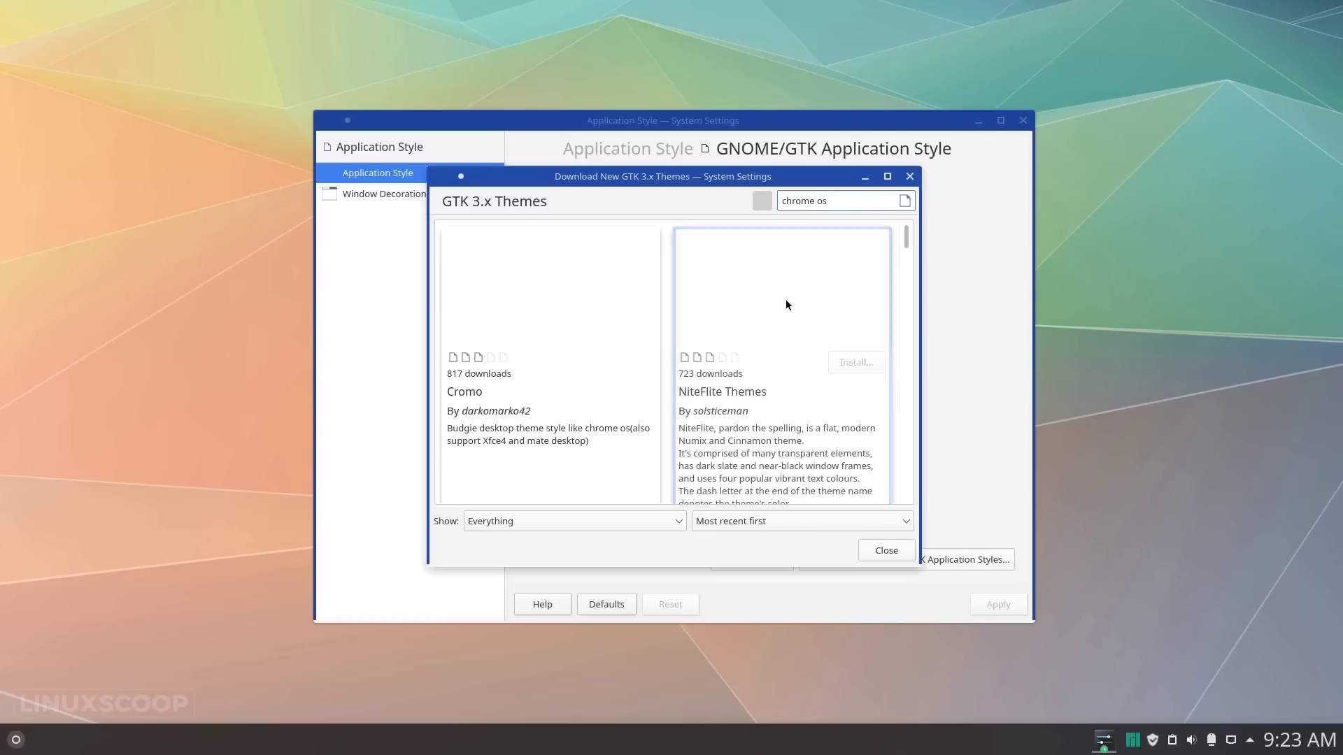
Install the ChromeOS.tar.xz option of the ChromeOS GTK Theme and close the theme downloader.
scroll(786, 305, down, 5)
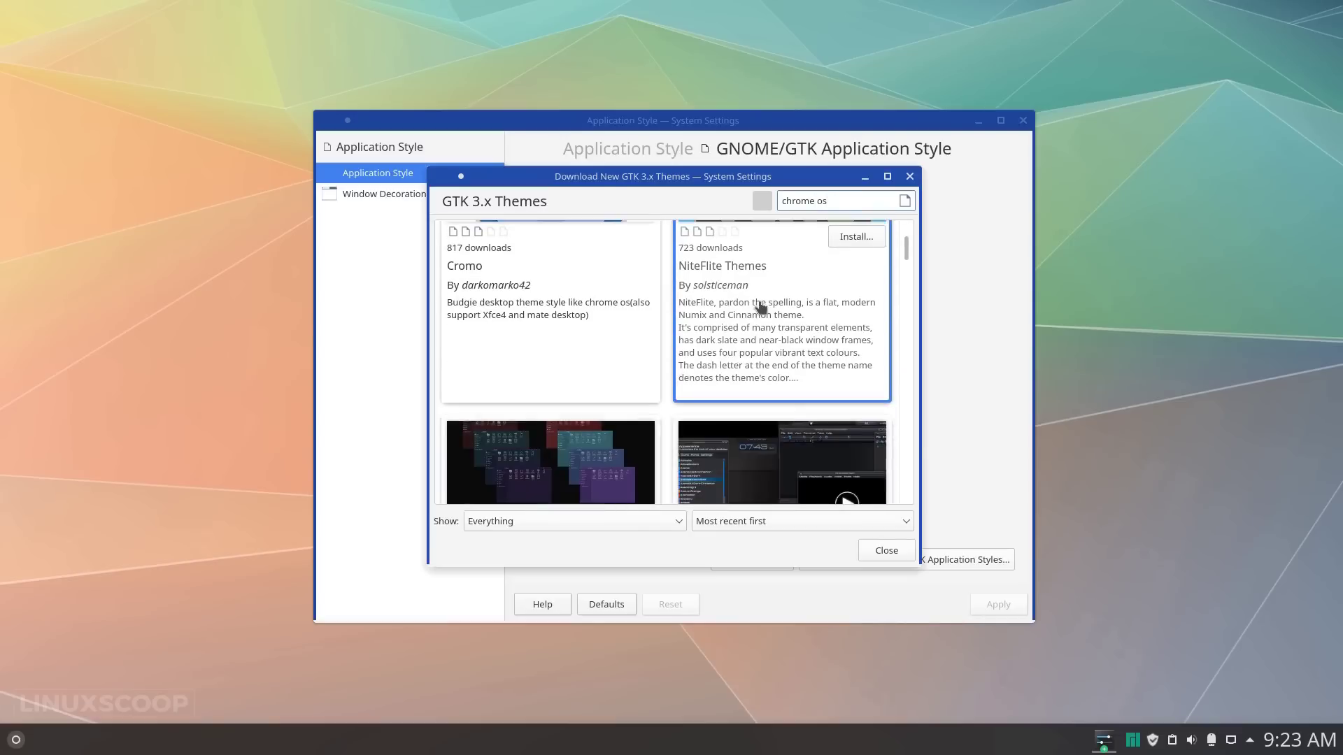
scroll(761, 306, down, 3)
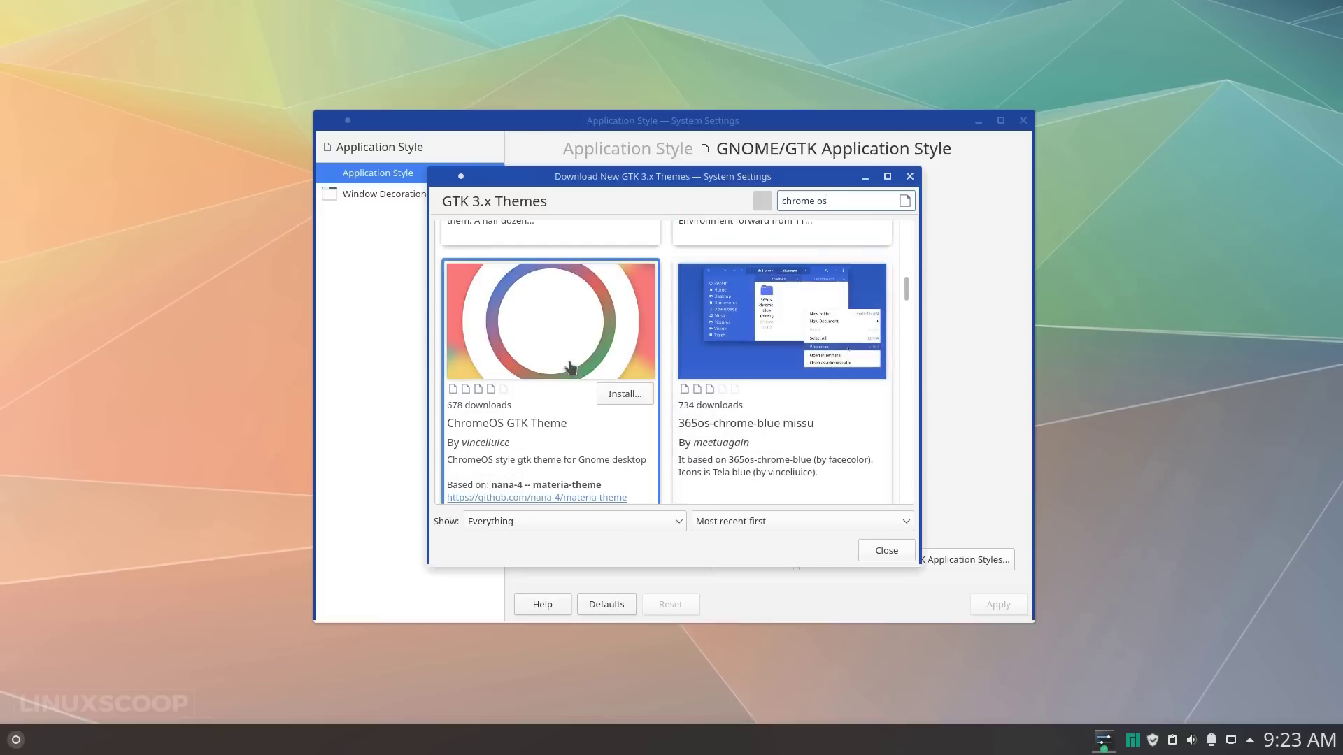
click(613, 395)
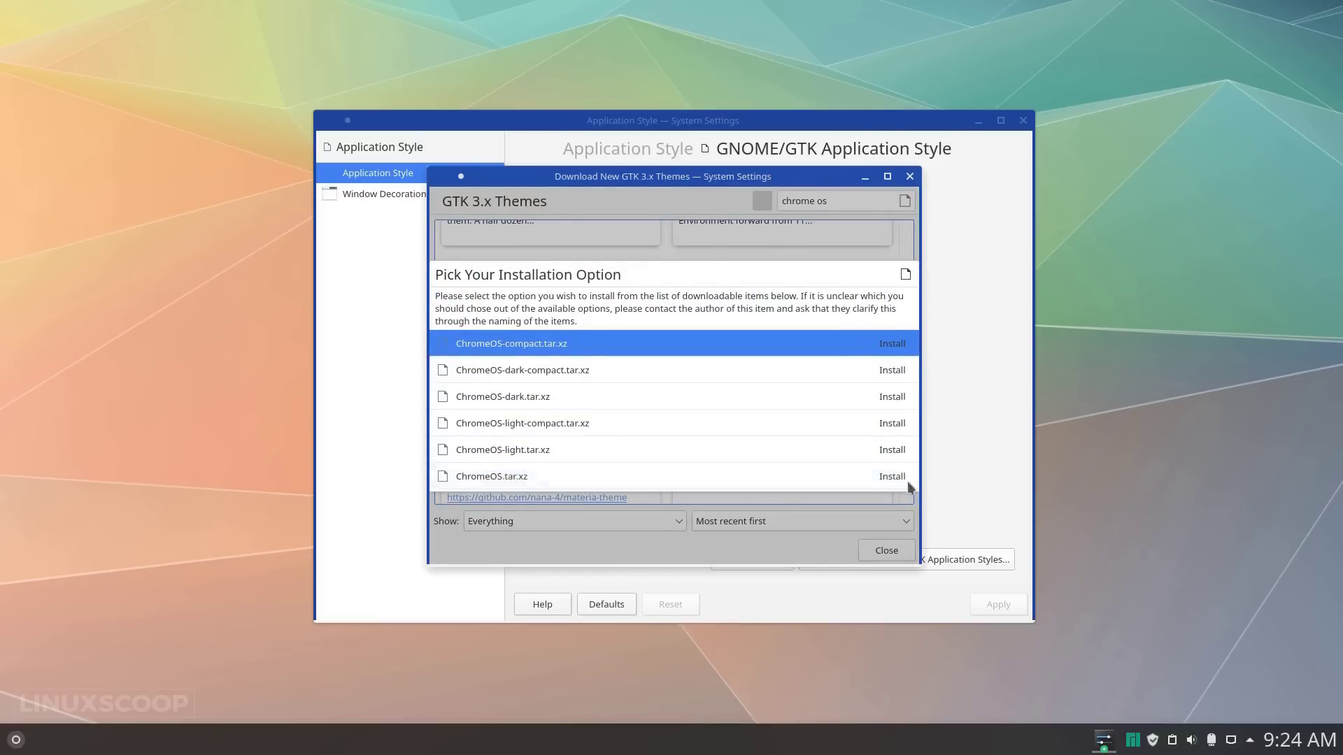
click(883, 477)
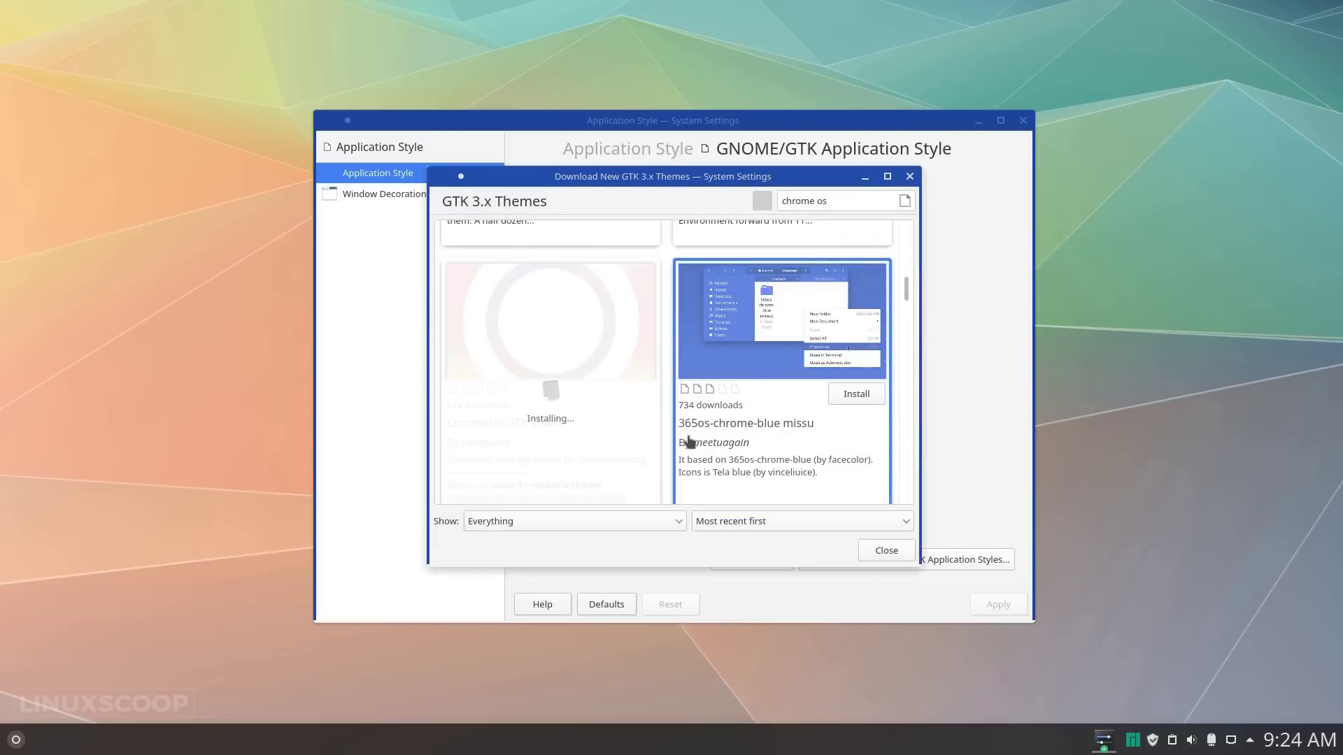
click(886, 553)
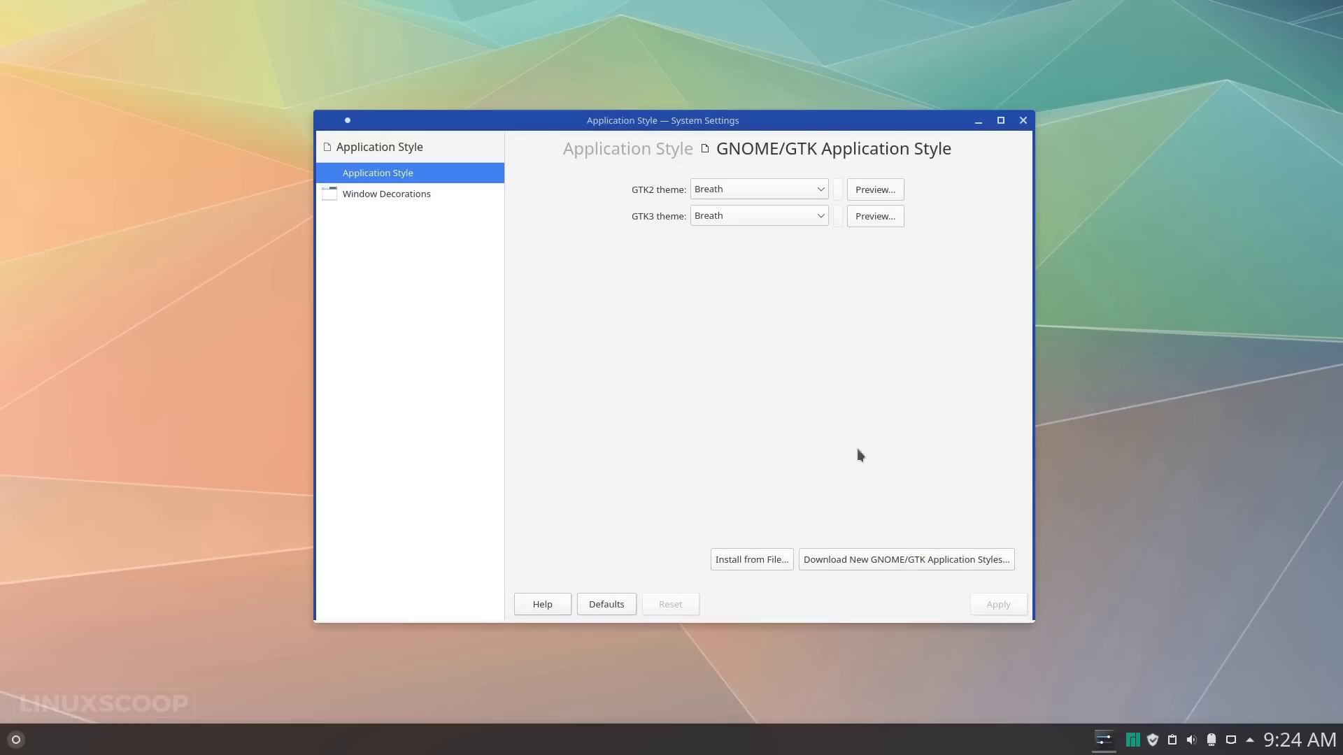
Set both the GTK2 and GTK3 themes to ChromeOS and apply the change.
click(811, 189)
click(766, 284)
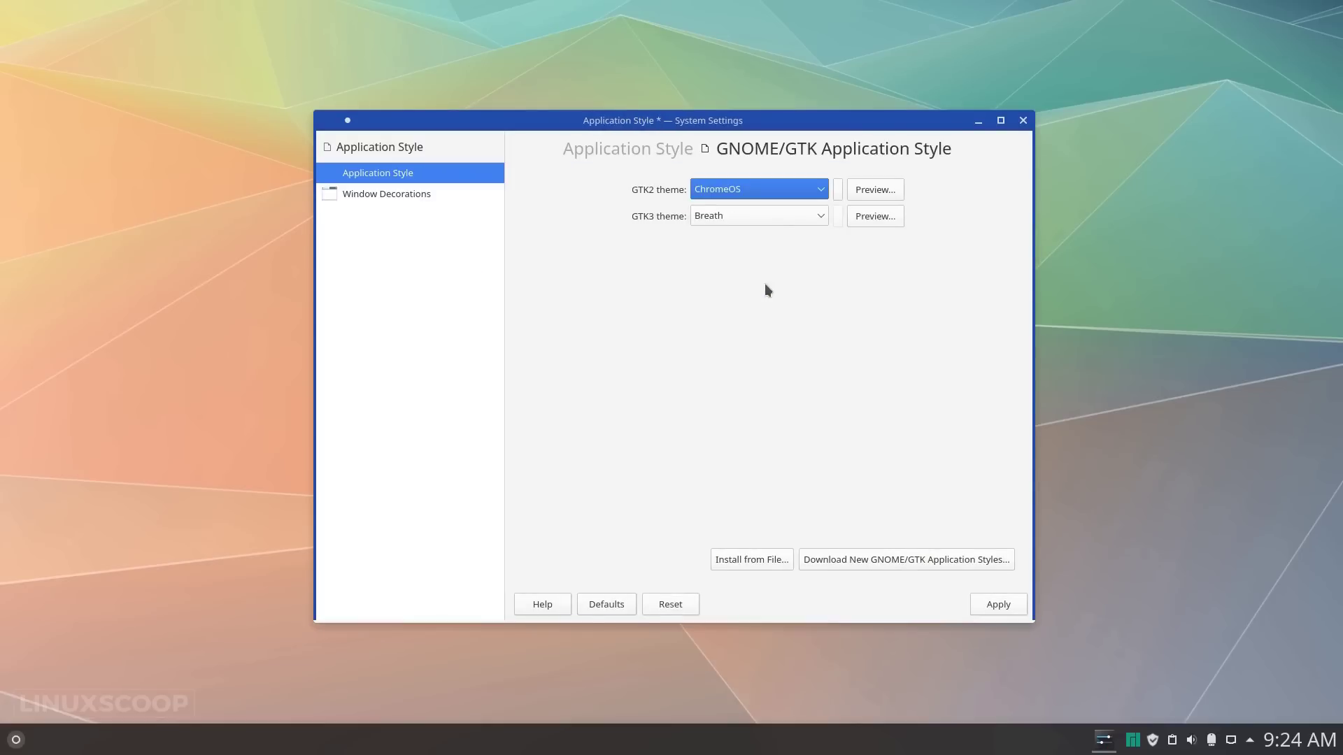
click(774, 218)
click(756, 308)
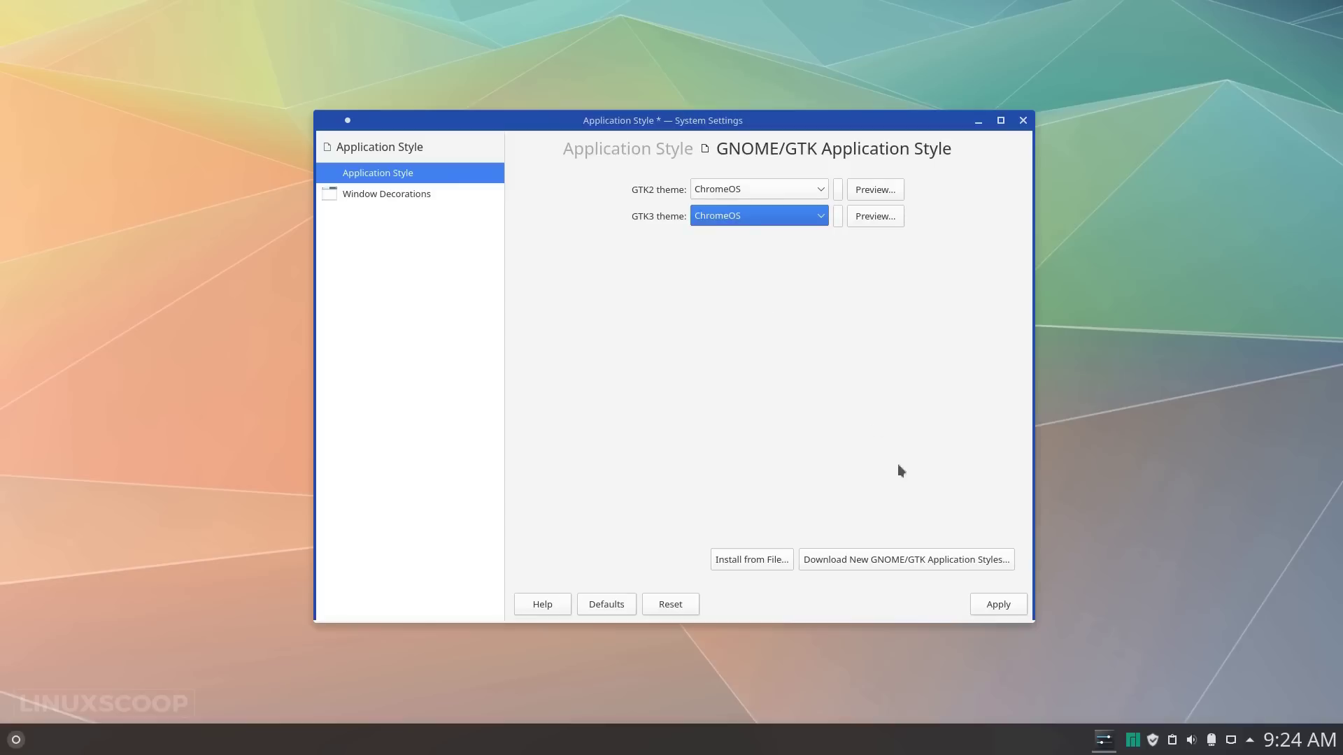
click(995, 603)
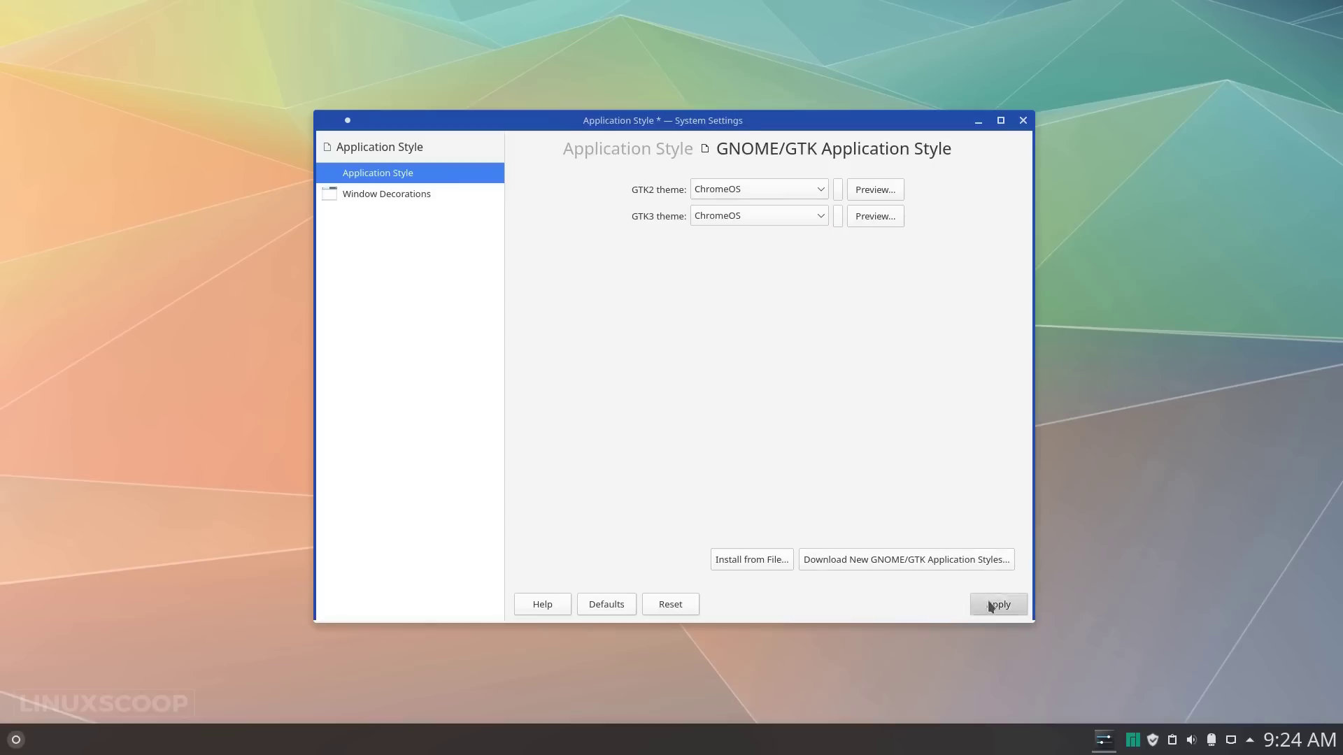
Preview the ChromeOS GTK2 and GTK3 themes and close each preview window.
click(878, 188)
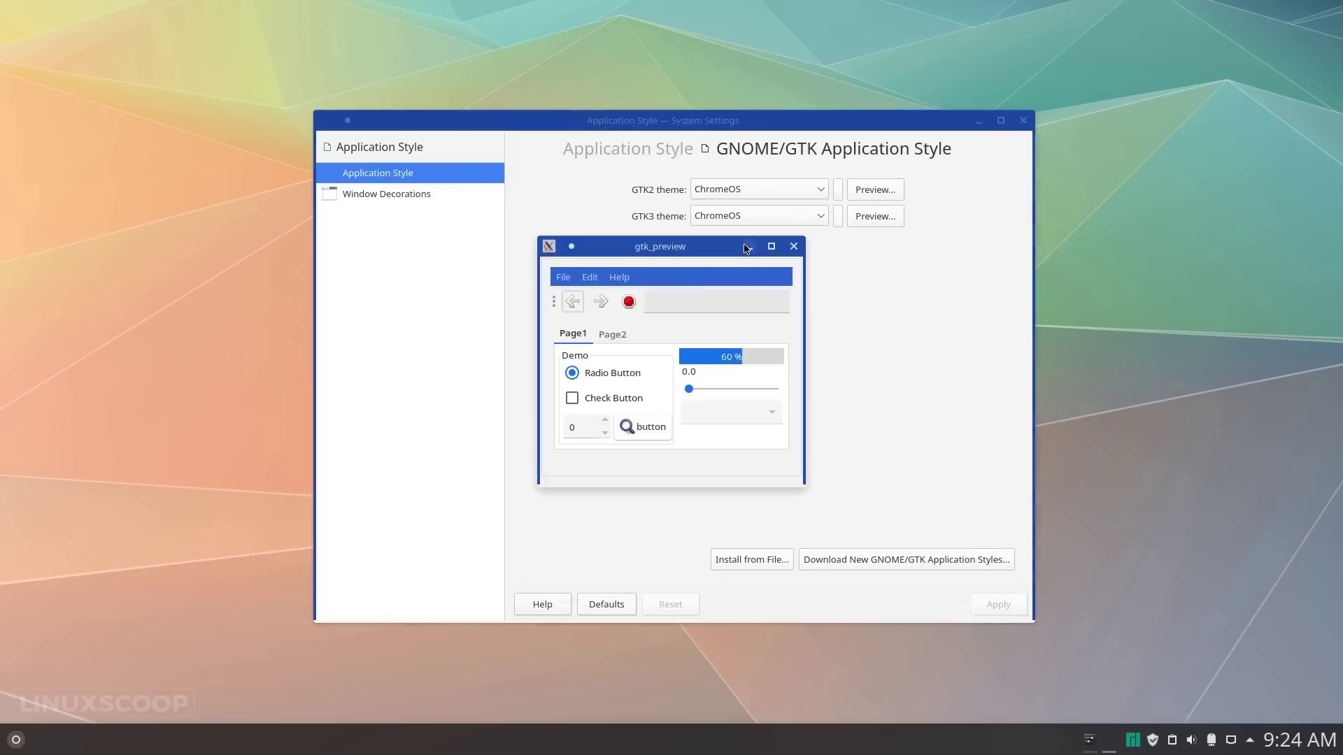
click(798, 249)
click(863, 221)
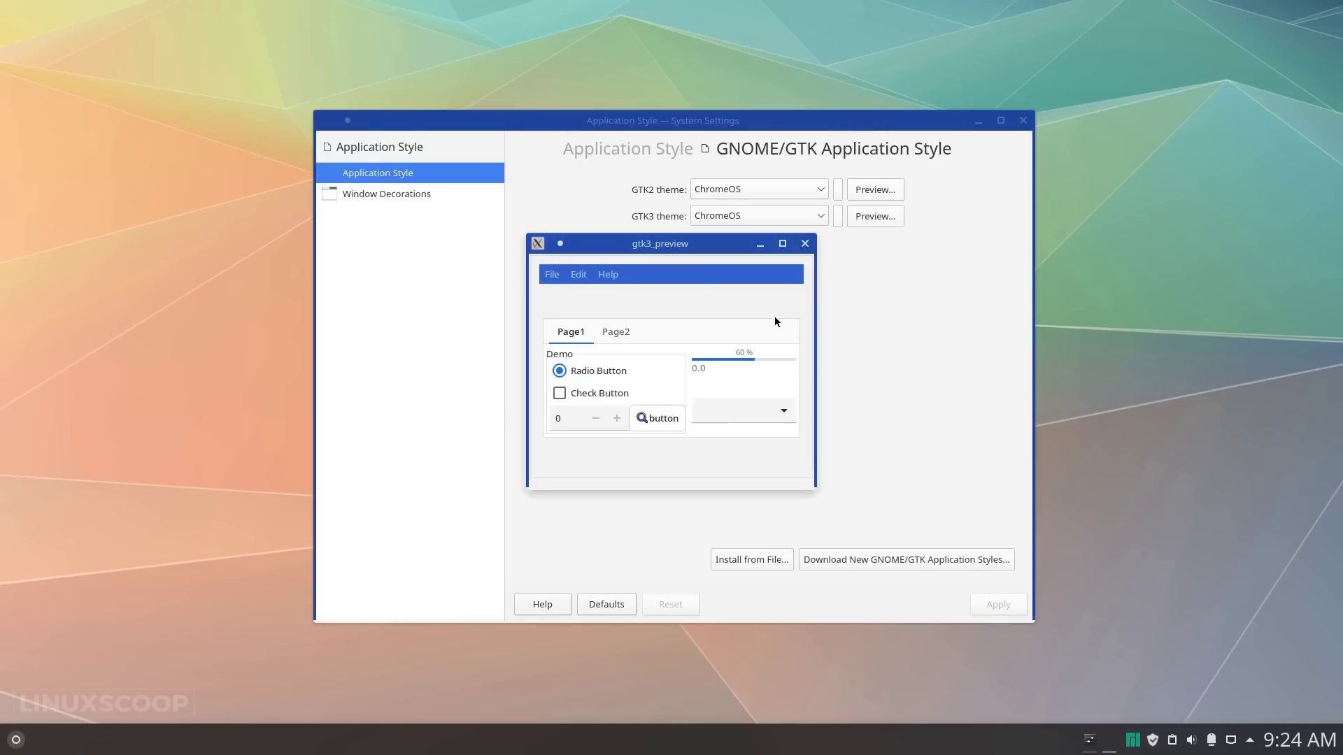
click(806, 245)
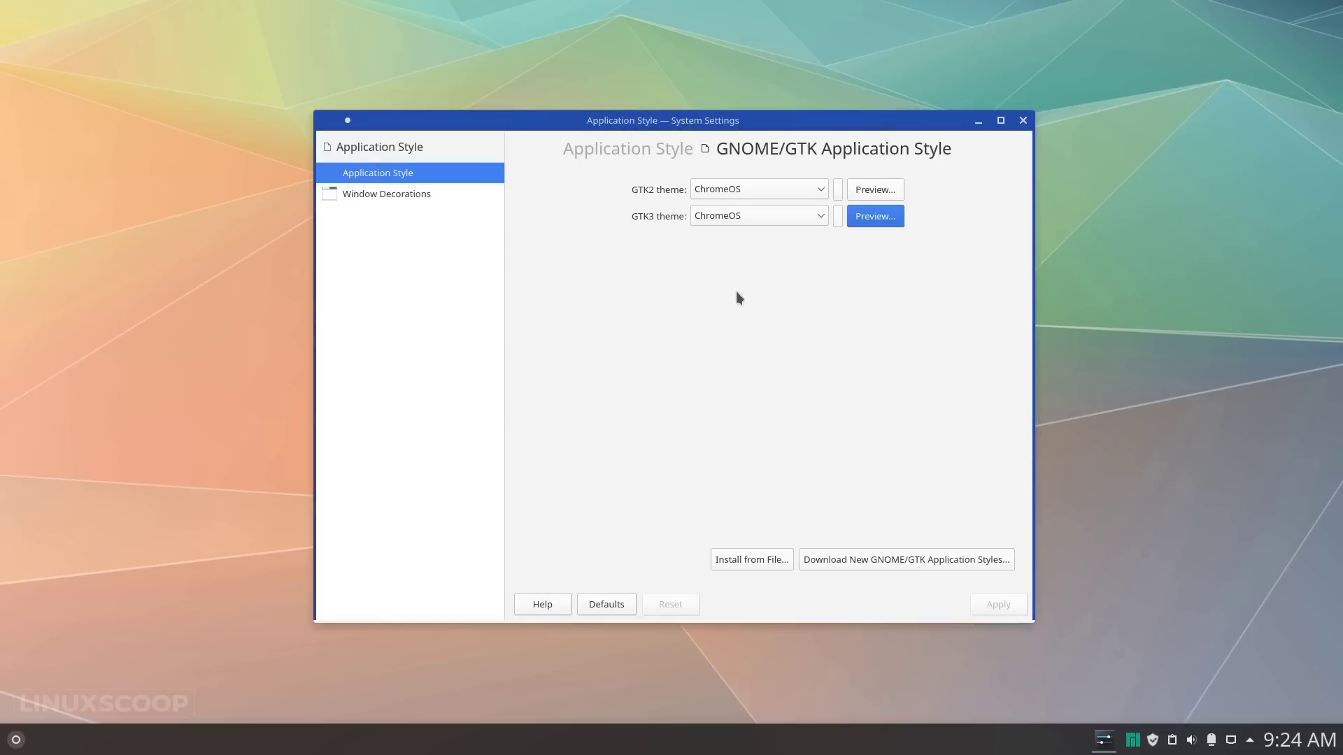
Return to the settings overview and check the selected color scheme and the font settings.
click(418, 156)
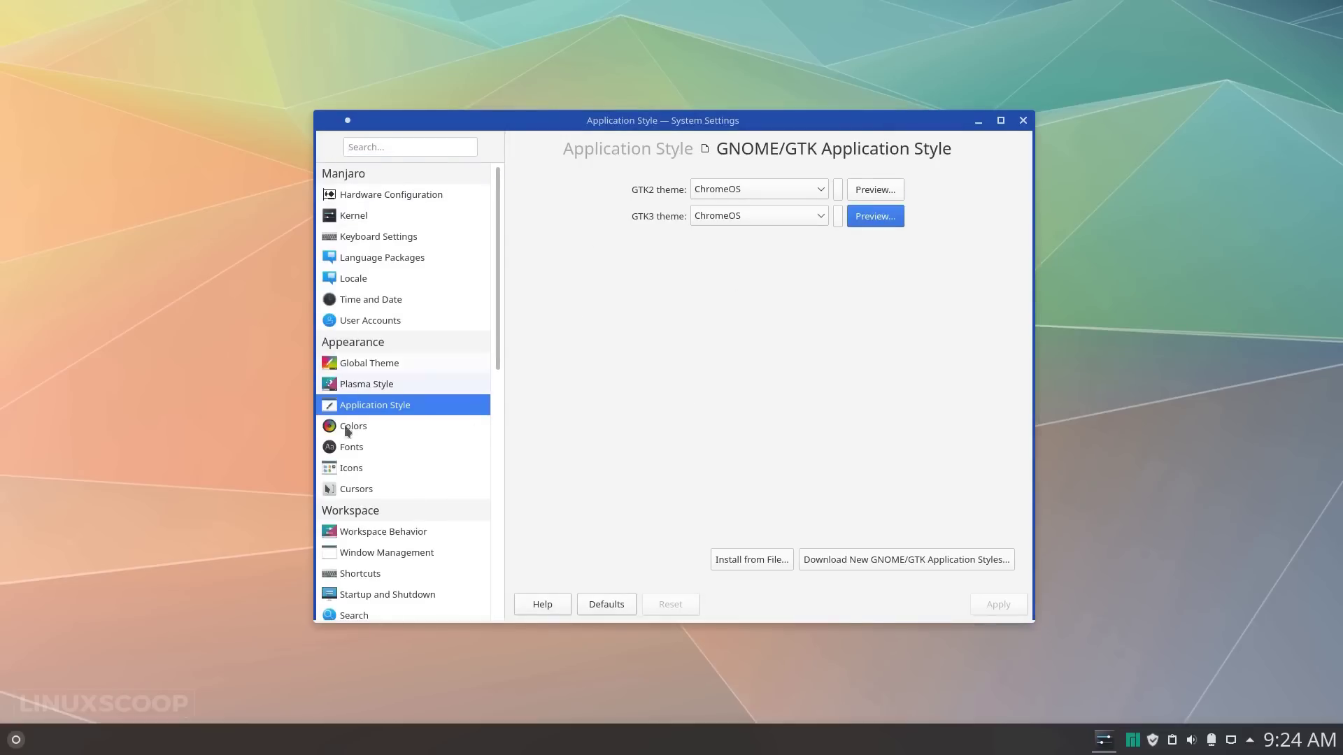
click(442, 422)
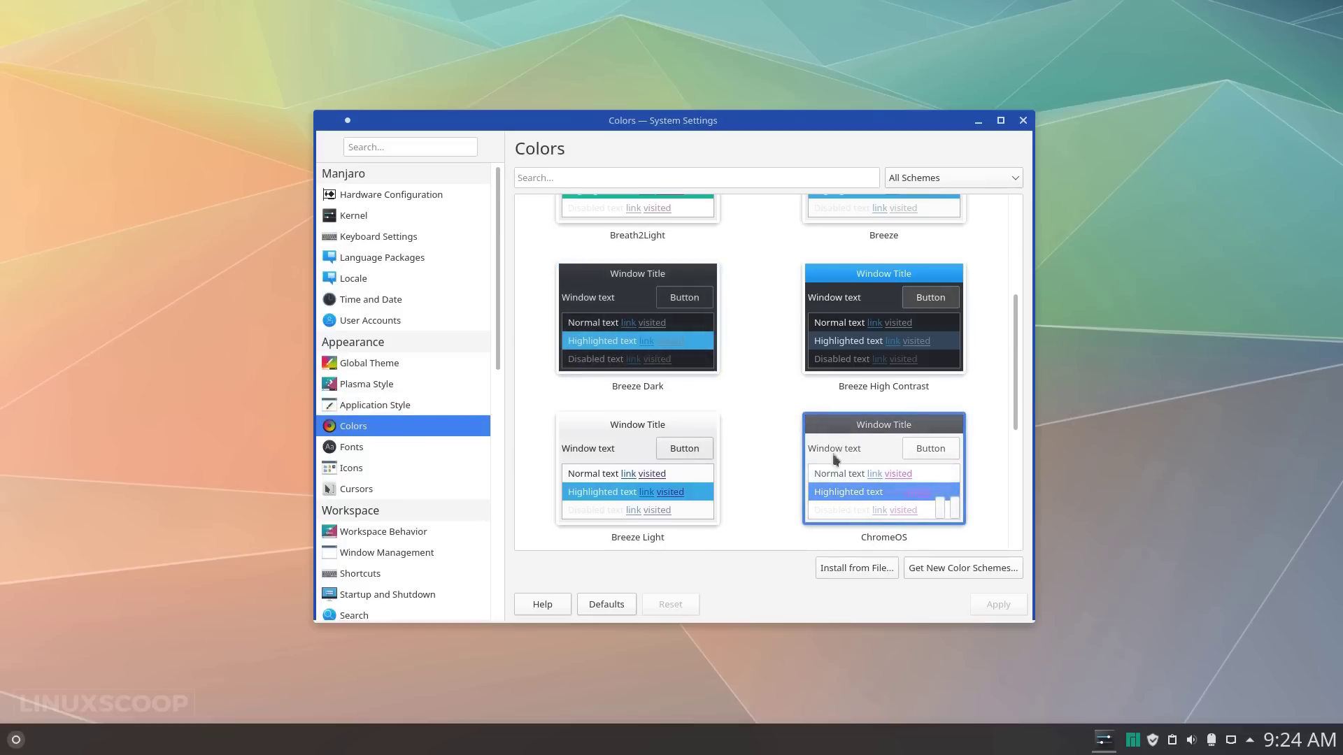
scroll(805, 454, down, 3)
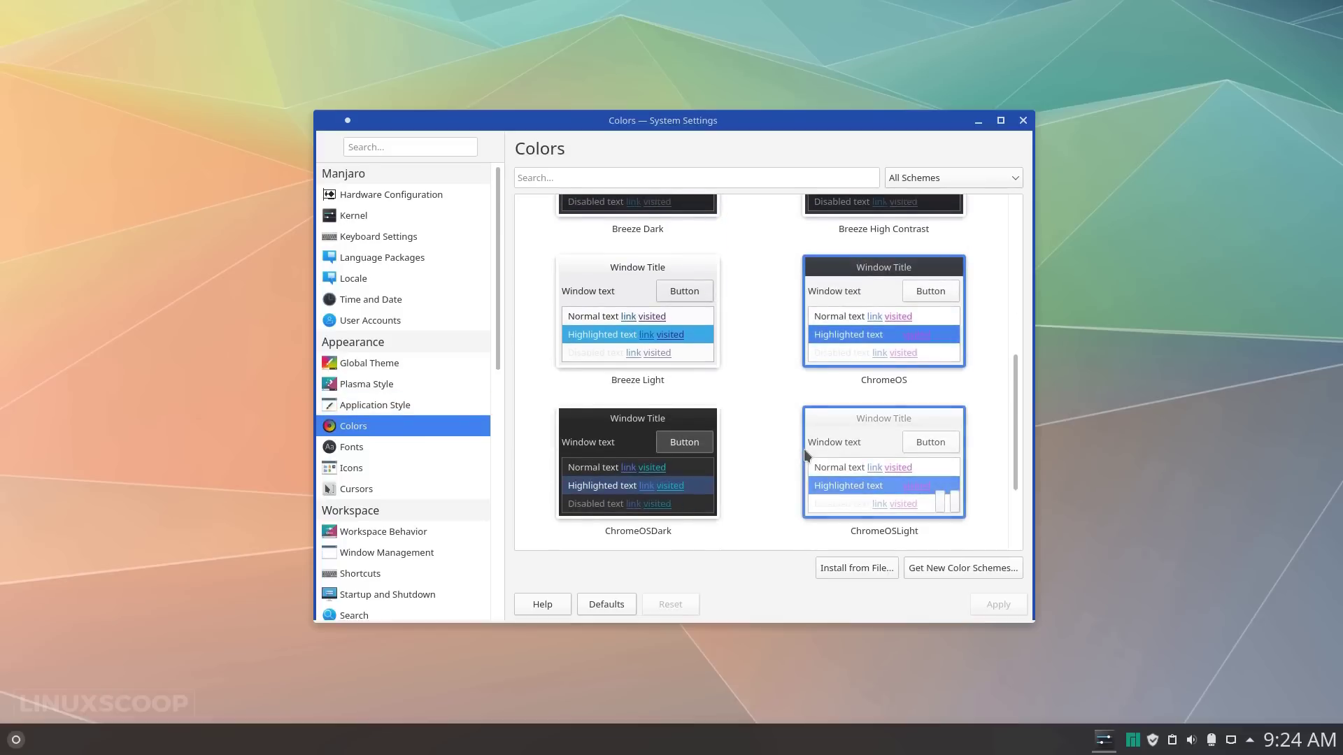
click(409, 444)
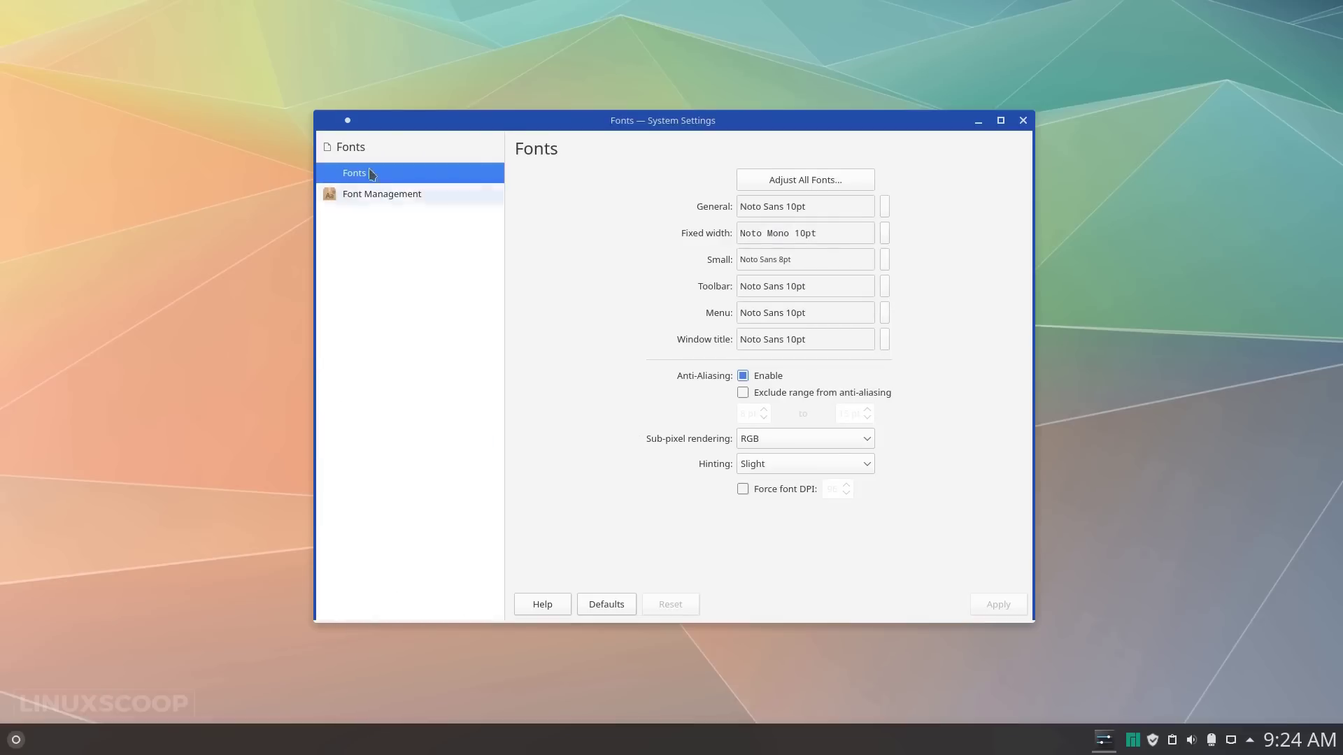
click(357, 151)
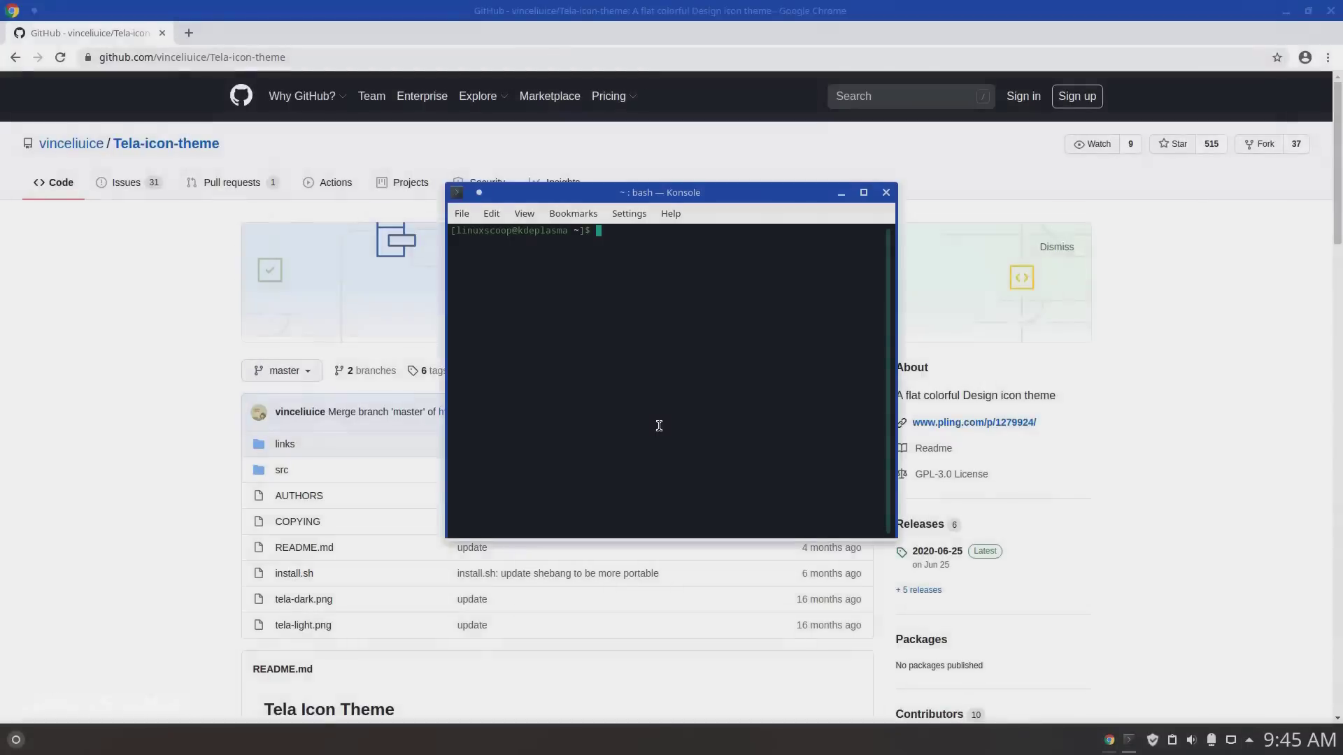
Change the terminal's working directory to Downloads.
text(cd D)
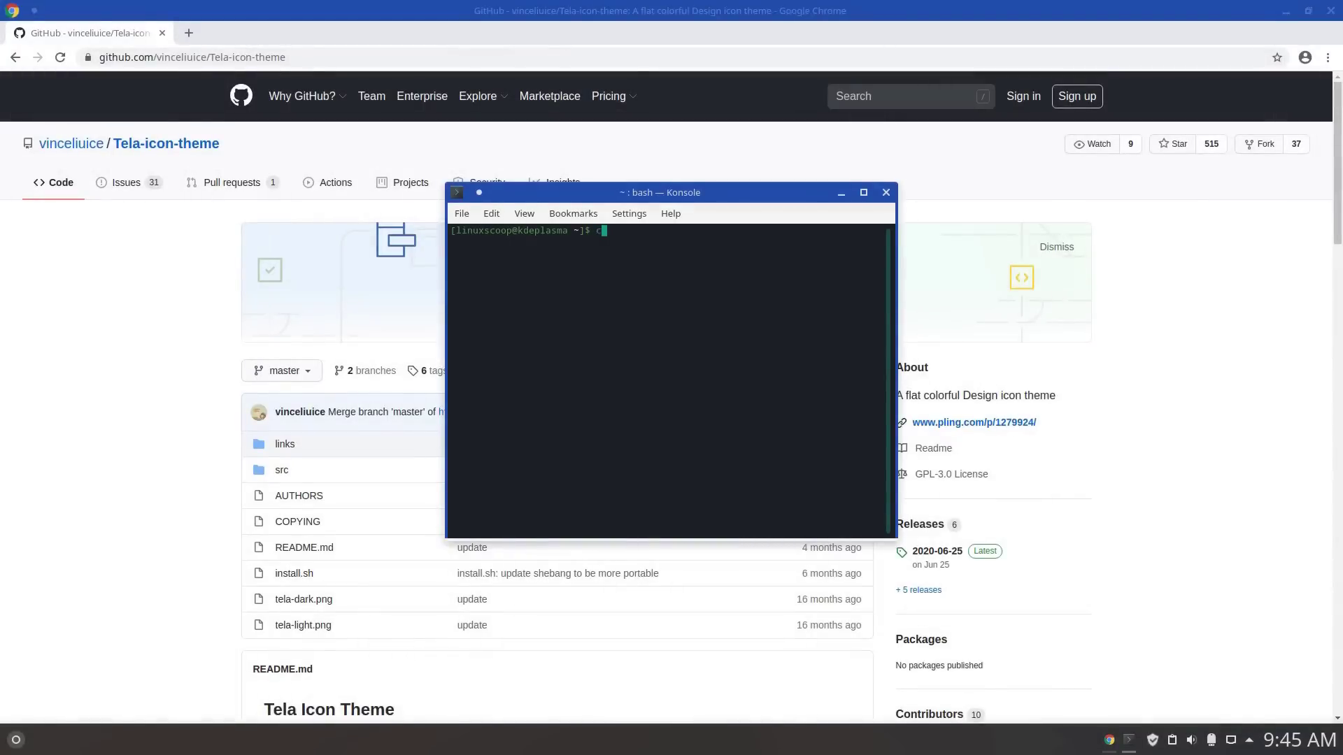
text(ow)
key(Tab)
key(Return)
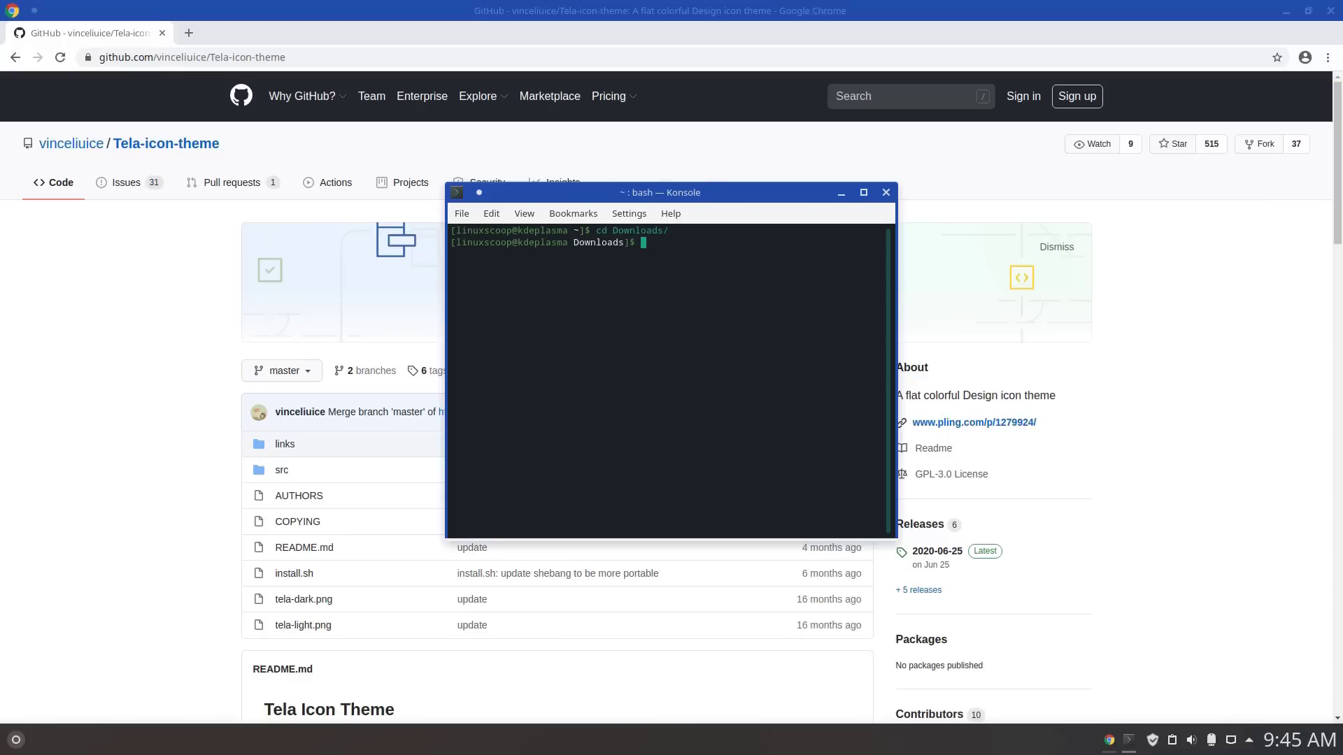
Copy the HTTPS clone URL of the Tela-icon-theme repository from GitHub and run git clone with it in Konsole.
click(933, 289)
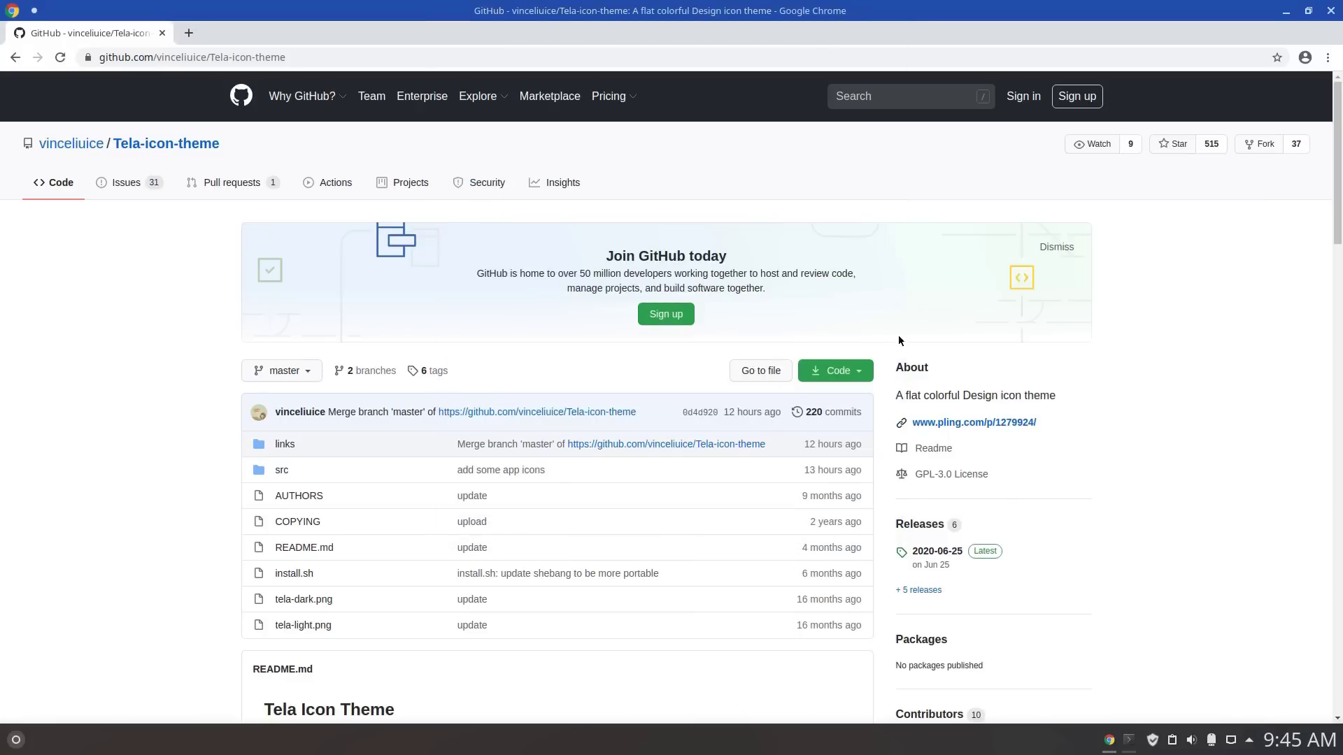
click(856, 371)
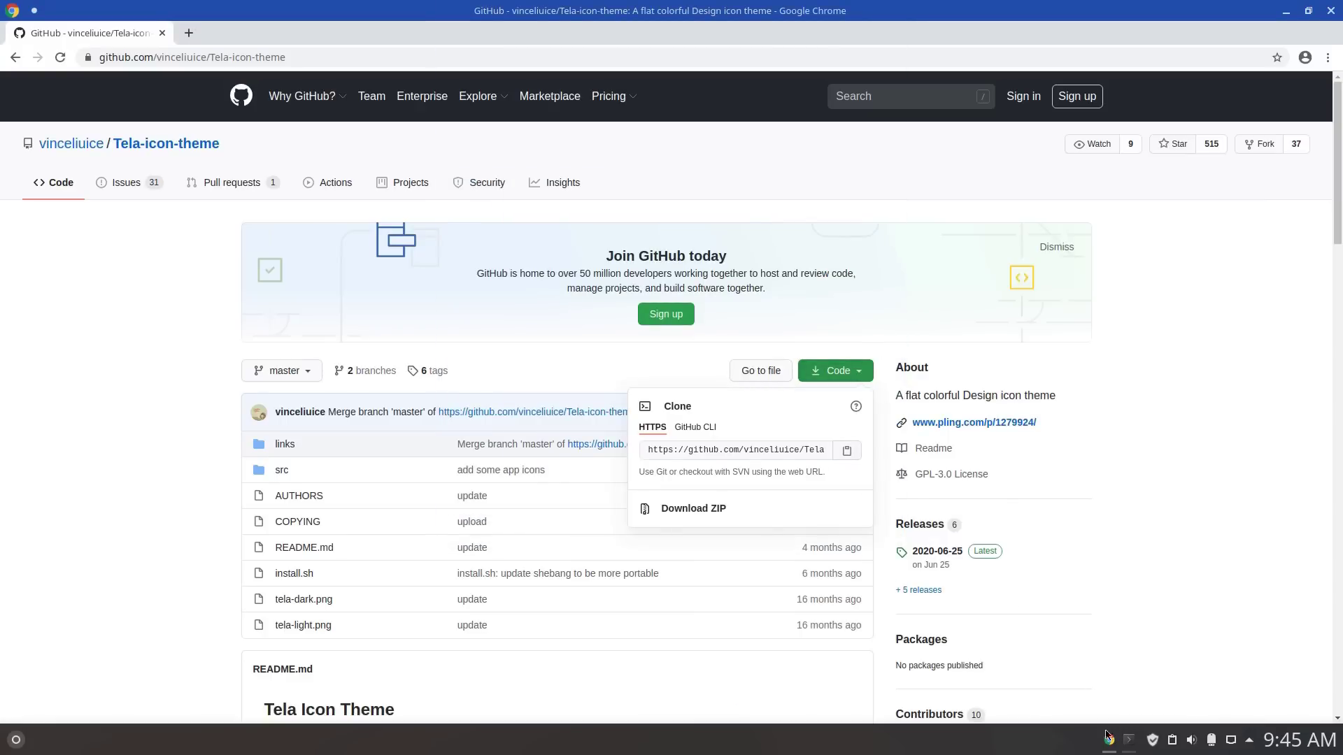
click(1129, 740)
text(git clone)
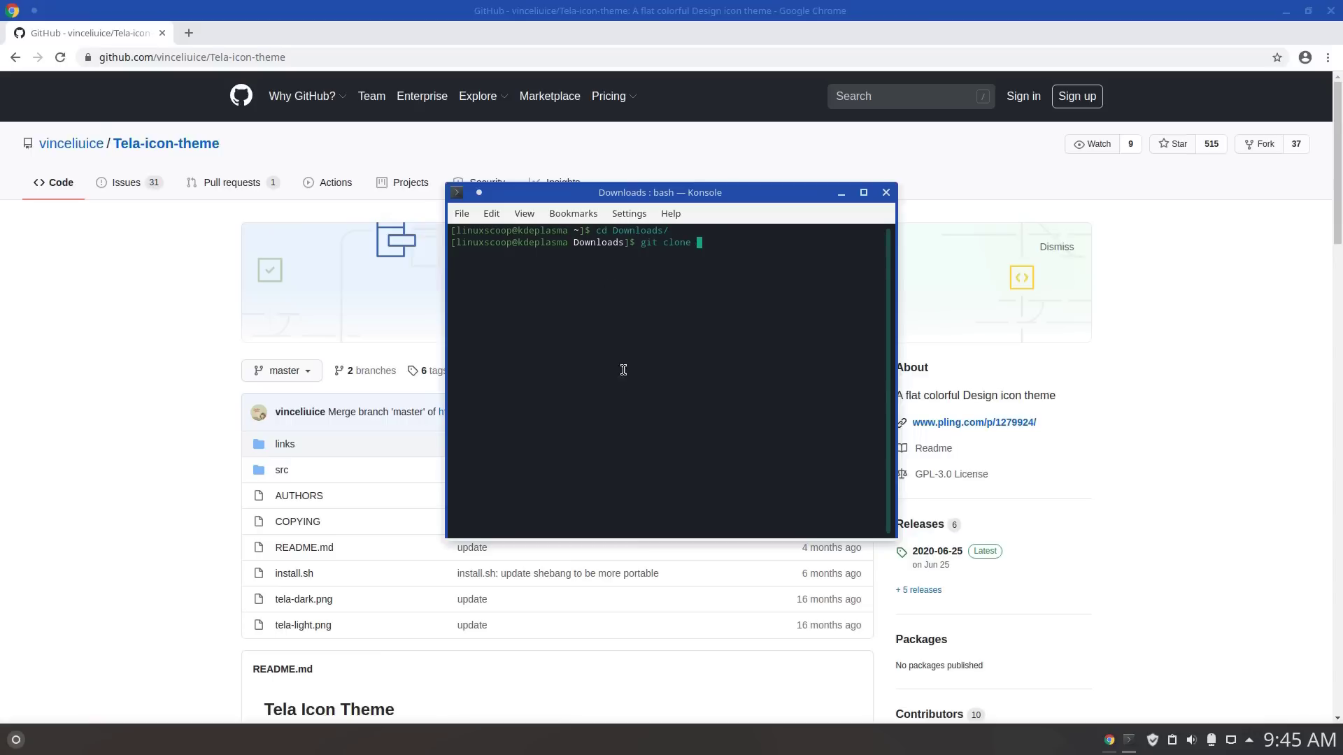
right_click(659, 254)
click(710, 260)
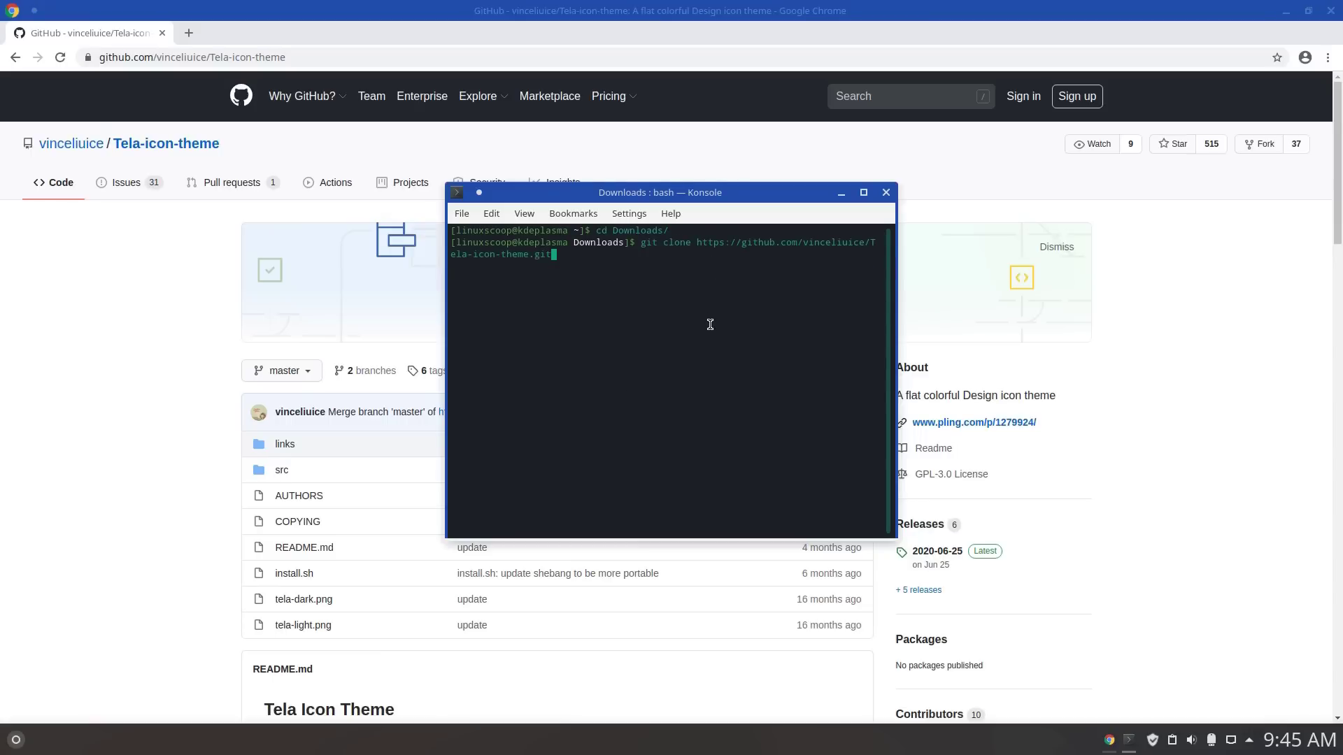
key(Return)
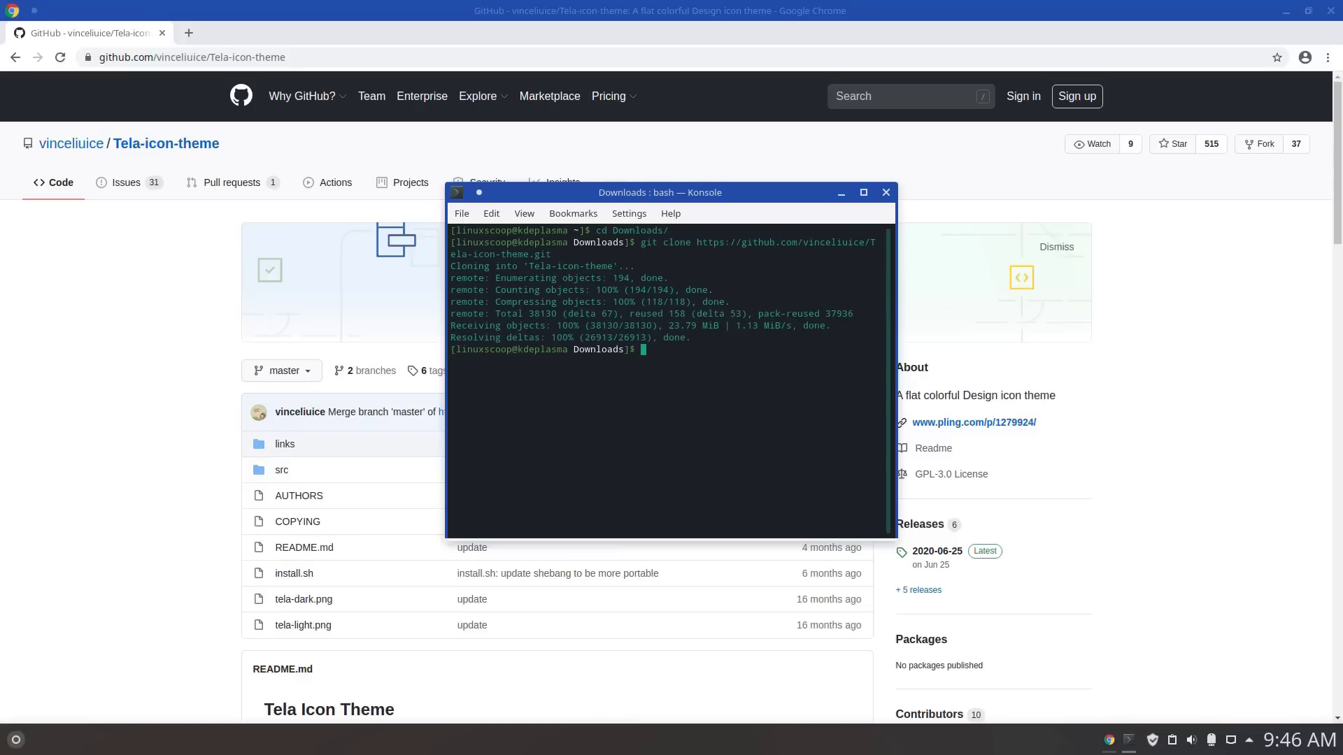
Read the Tela Icon Theme README for the install.sh options and color variants, then switch back to Konsole.
click(181, 415)
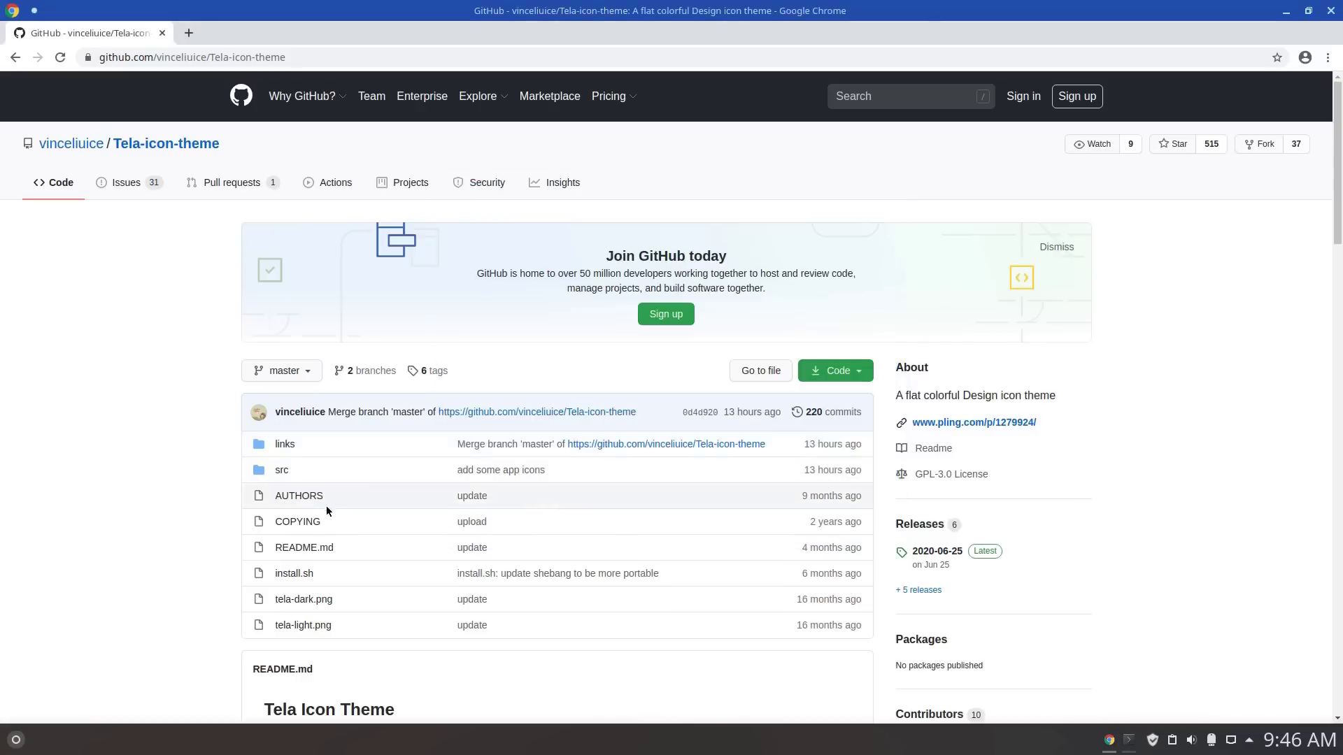
scroll(443, 682, down, 5)
scroll(447, 688, down, 4)
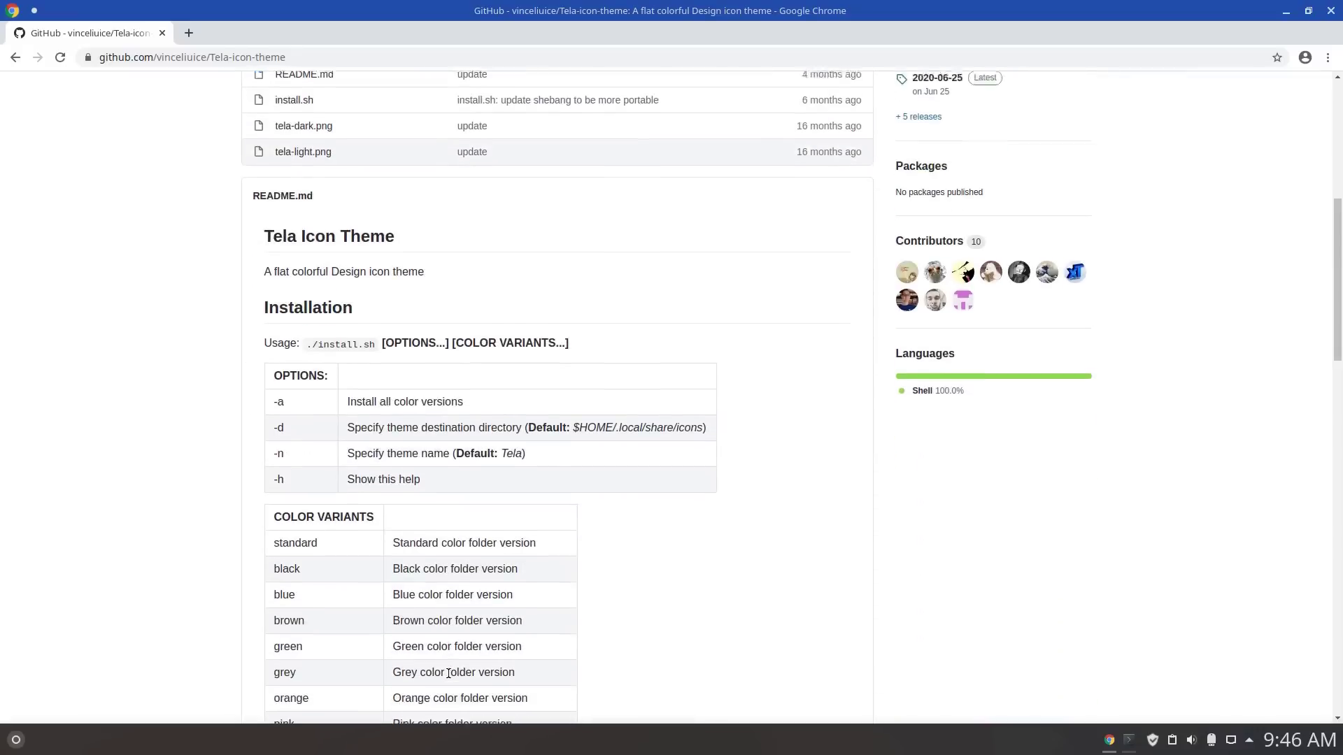
scroll(448, 673, down, 2)
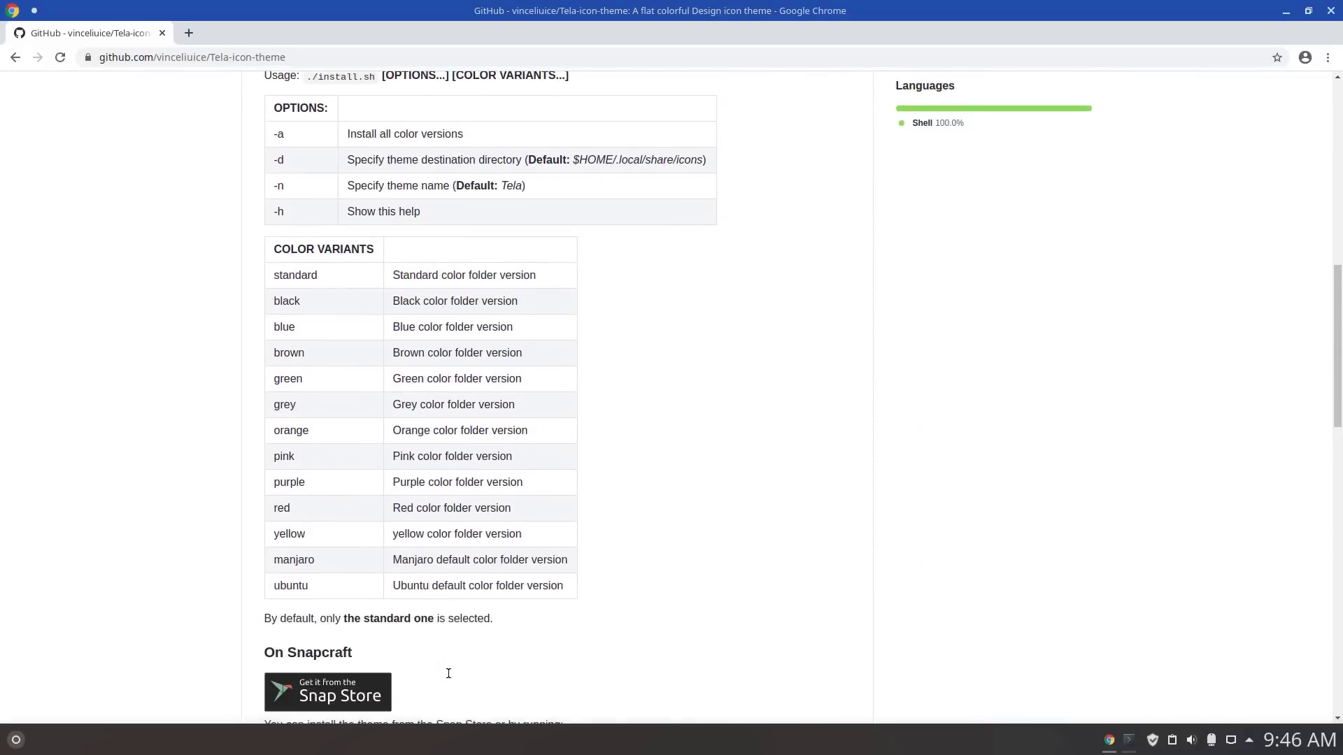
scroll(447, 673, up, 4)
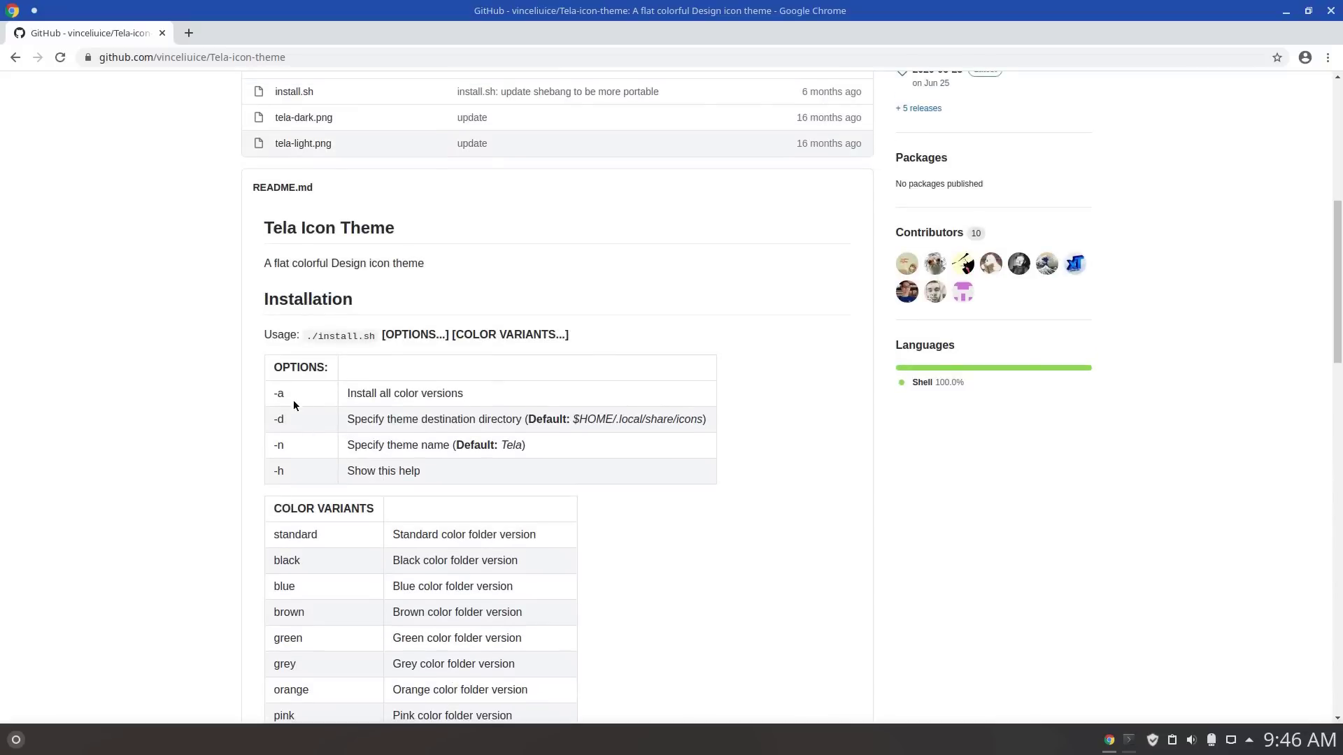
click(337, 349)
drag(307, 335, 377, 336)
click(413, 305)
click(1128, 740)
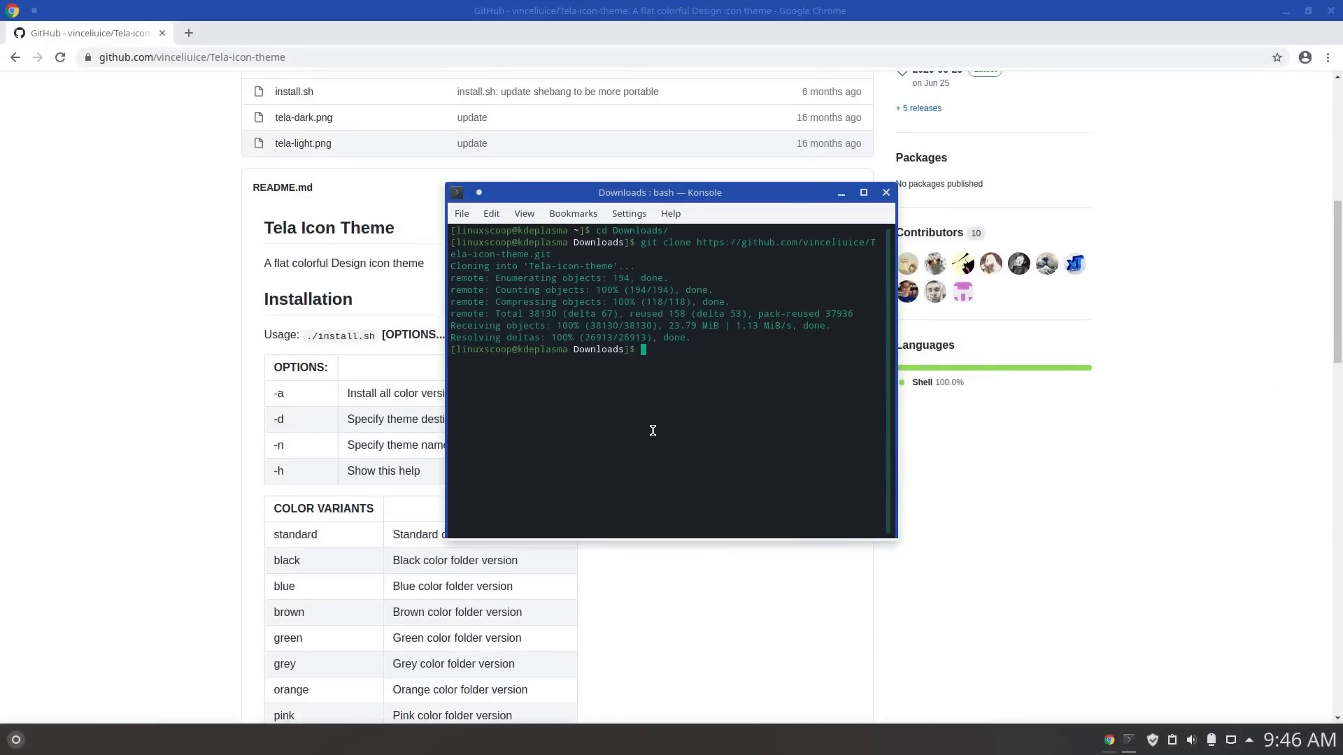
text(sh ./ins)
key(BackSpace)
key(BackSpace)
key(BackSpace)
key(BackSpace)
key(BackSpace)
key(BackSpace)
key(BackSpace)
List the contents of Downloads, enter the Tela-icon-theme folder and list its files.
text(ls)
key(Return)
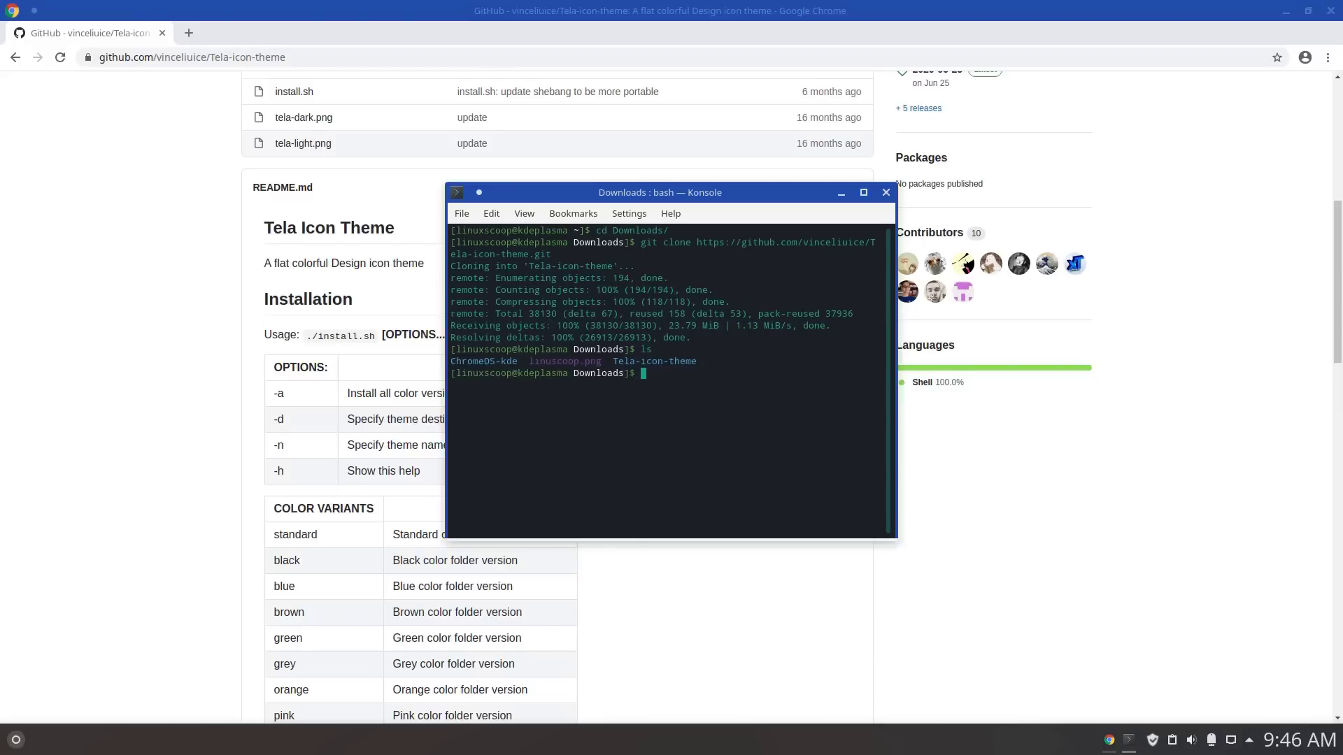
text(cd Te)
key(Tab)
key(Return)
text(ls)
key(Return)
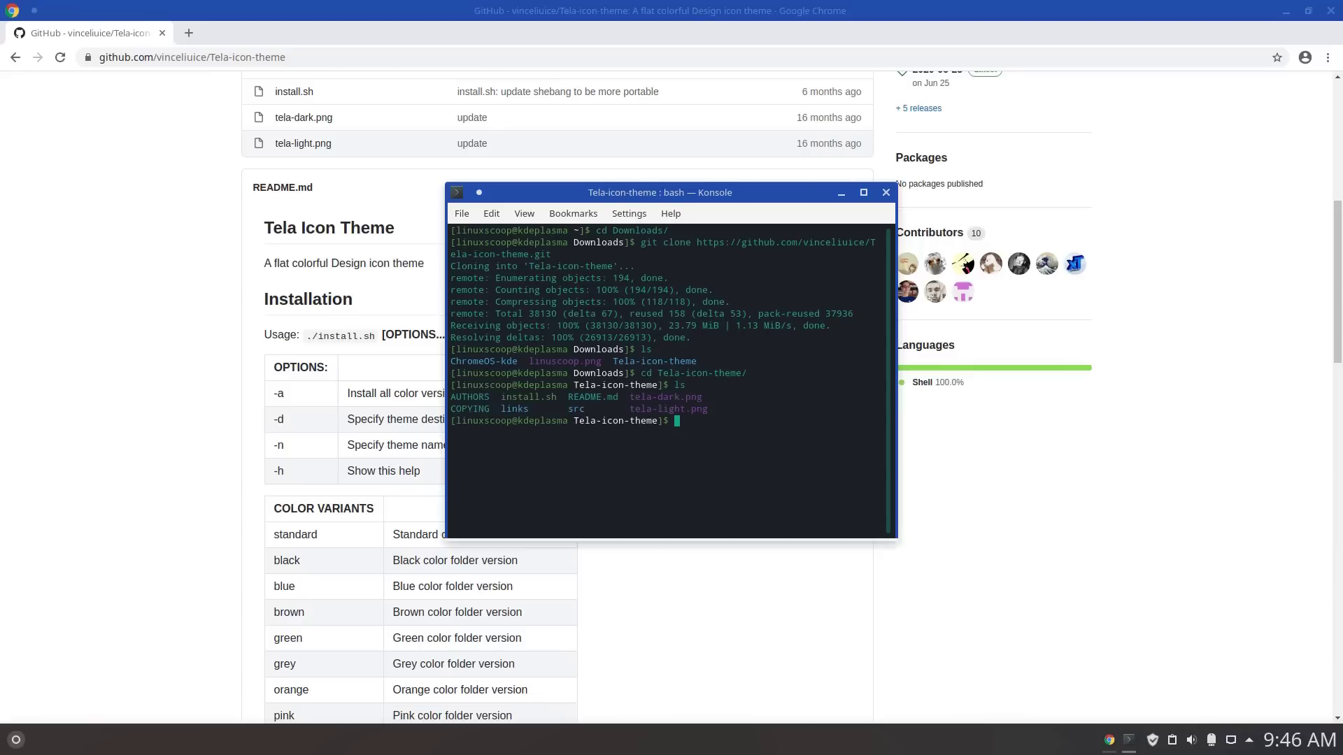
Run the icon theme's install.sh script with the -a option to install all color versions.
text(sh ./ins)
key(Tab)
text(-a)
key(Return)
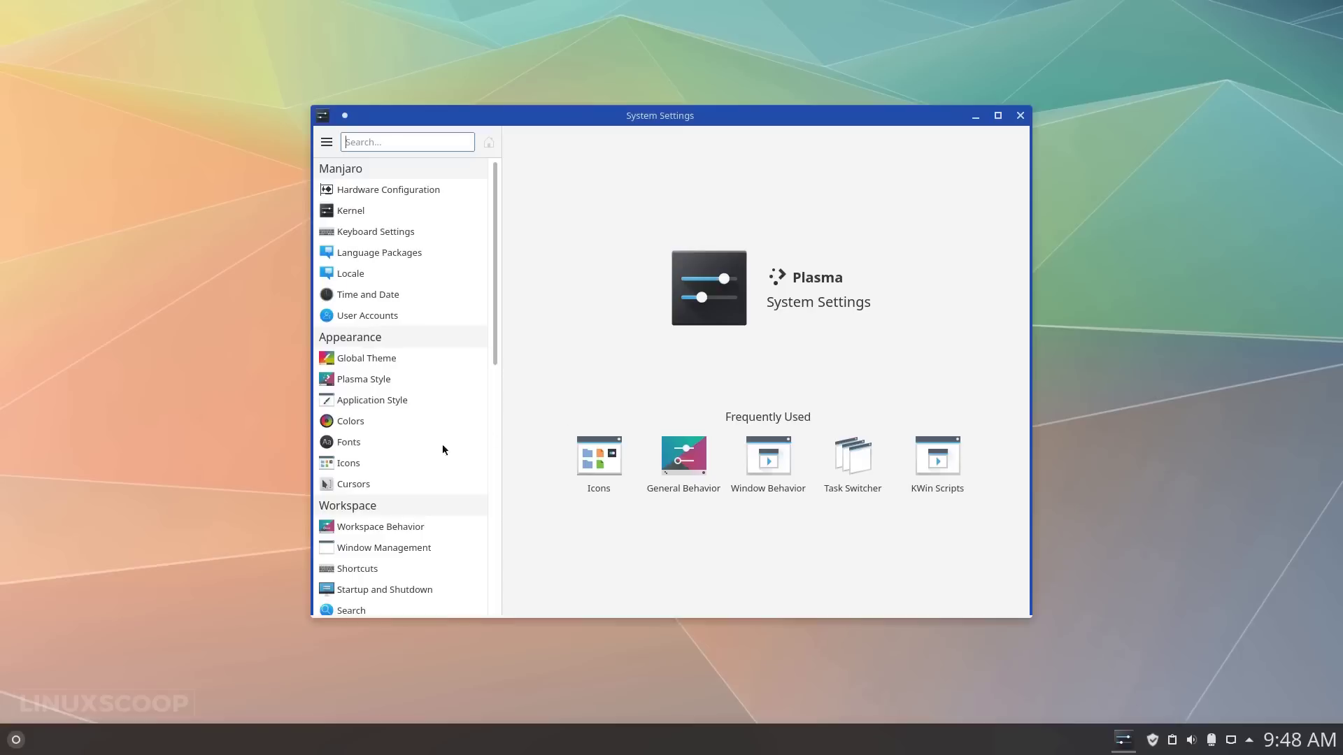
Select the Tela icon theme in the Icons settings and apply it.
click(374, 470)
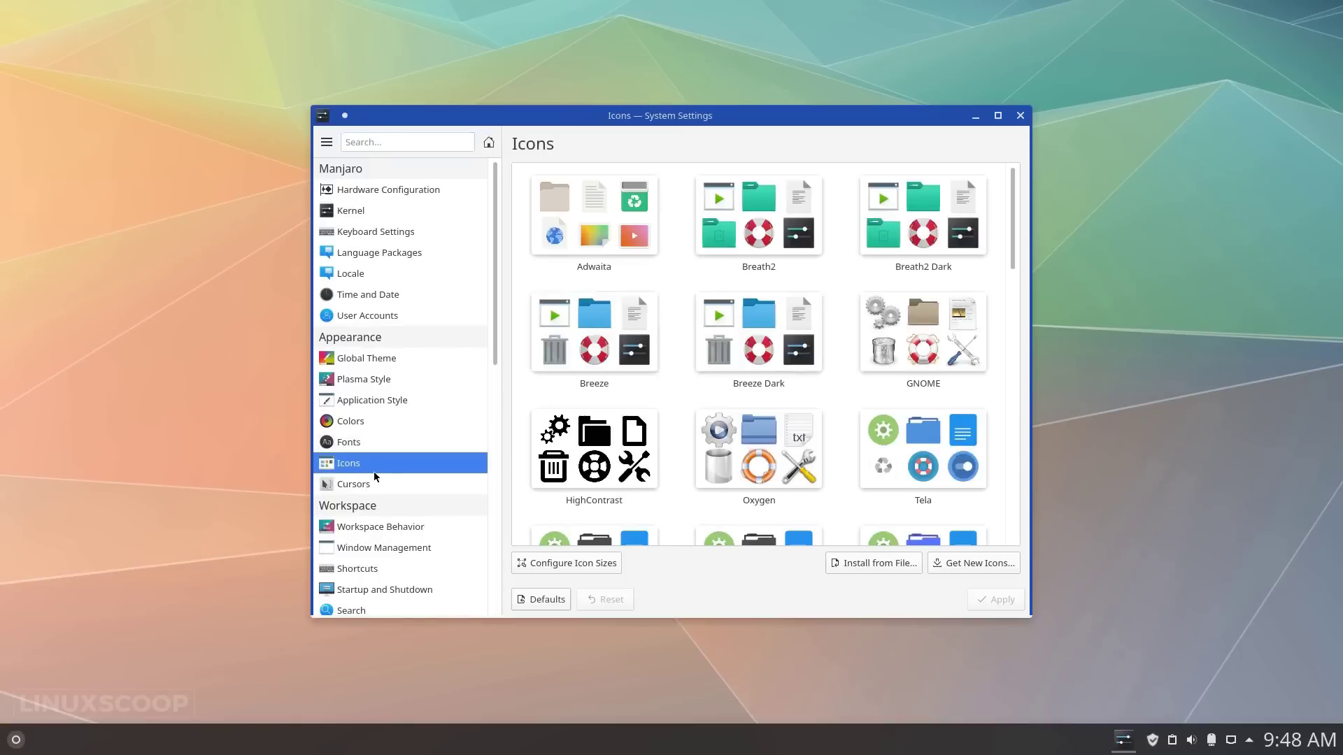
click(935, 434)
scroll(933, 429, down, 3)
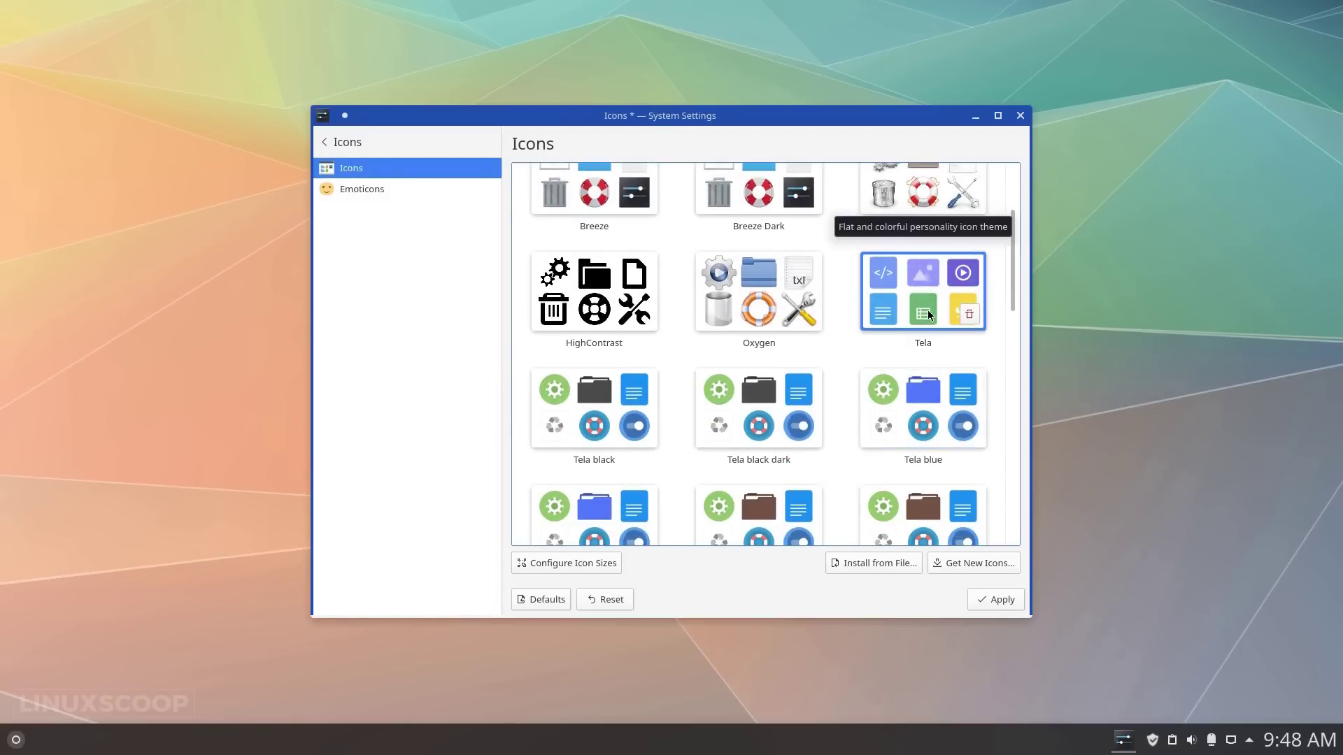
click(1000, 603)
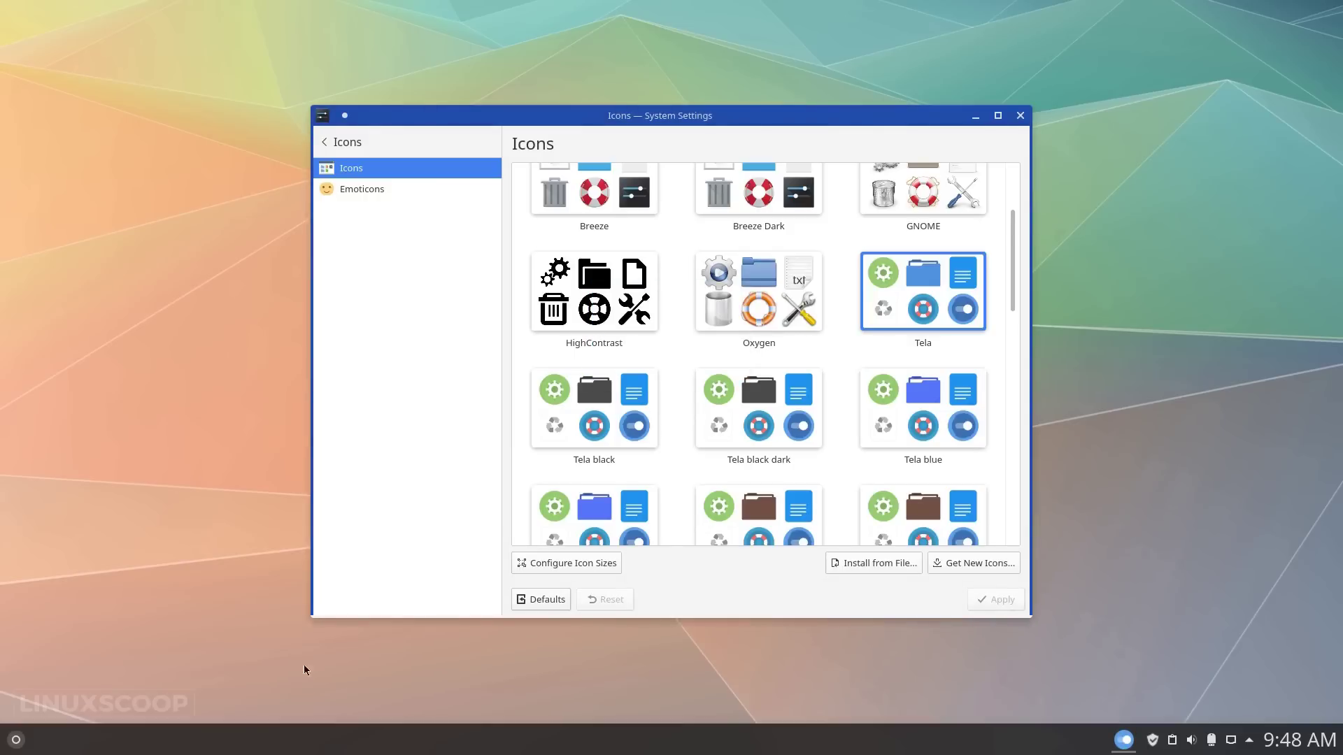
Check the icons in the application launcher, close it and quit System Settings.
click(16, 741)
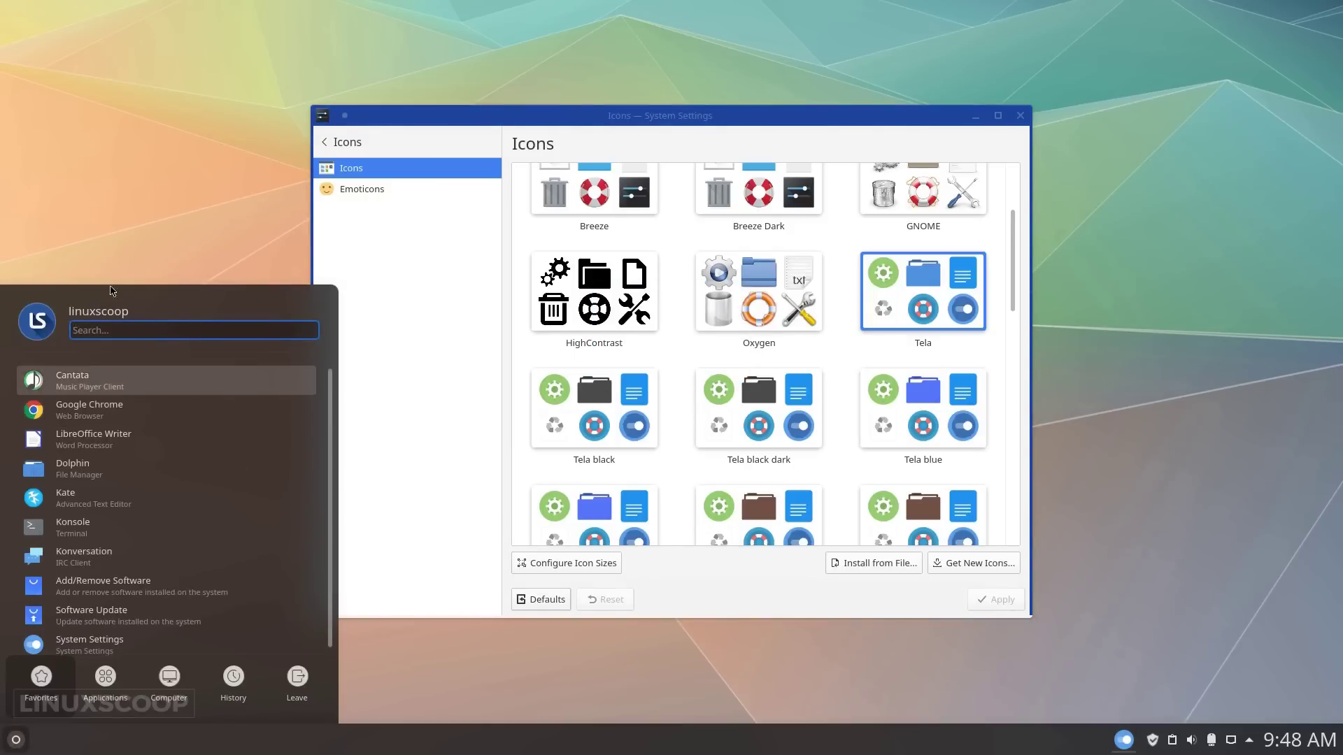
click(130, 229)
key(ctrl+q)
Set the desktop wallpaper to ChromeOS-light and close the desktop configuration.
right_click(589, 245)
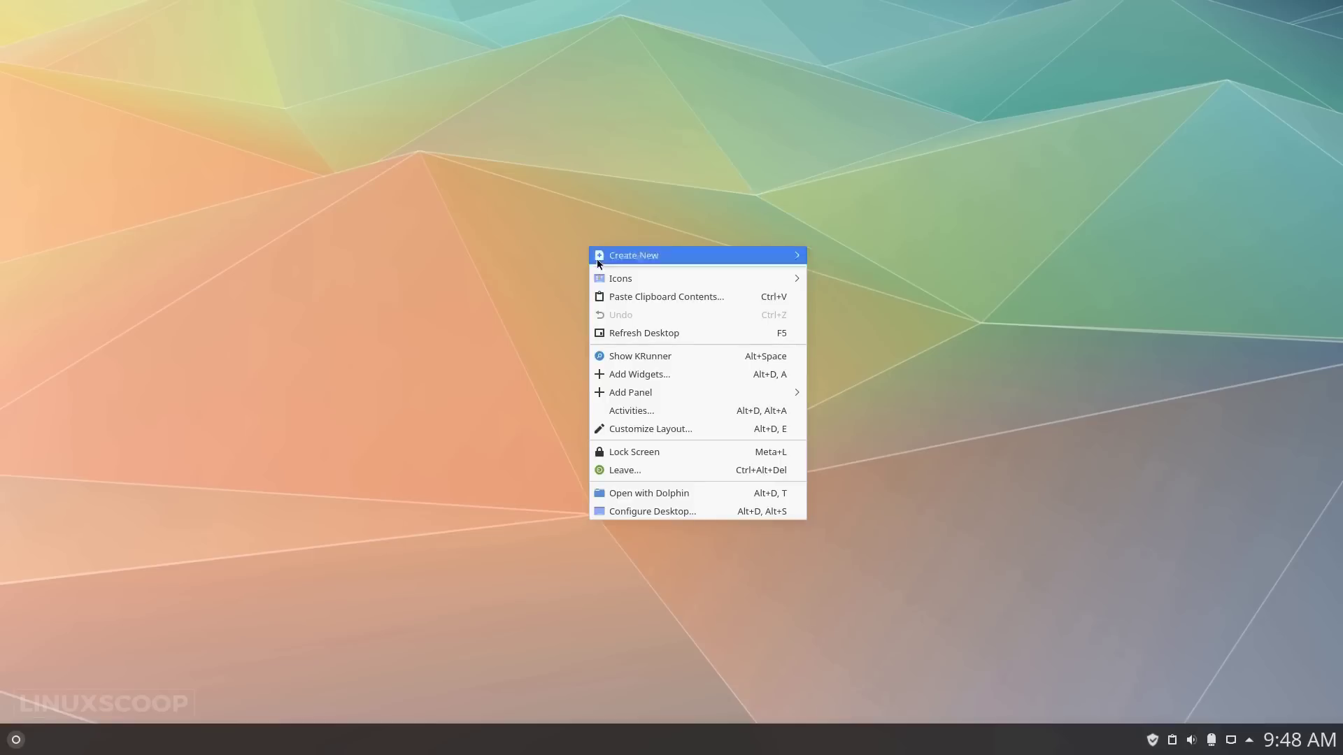
click(642, 514)
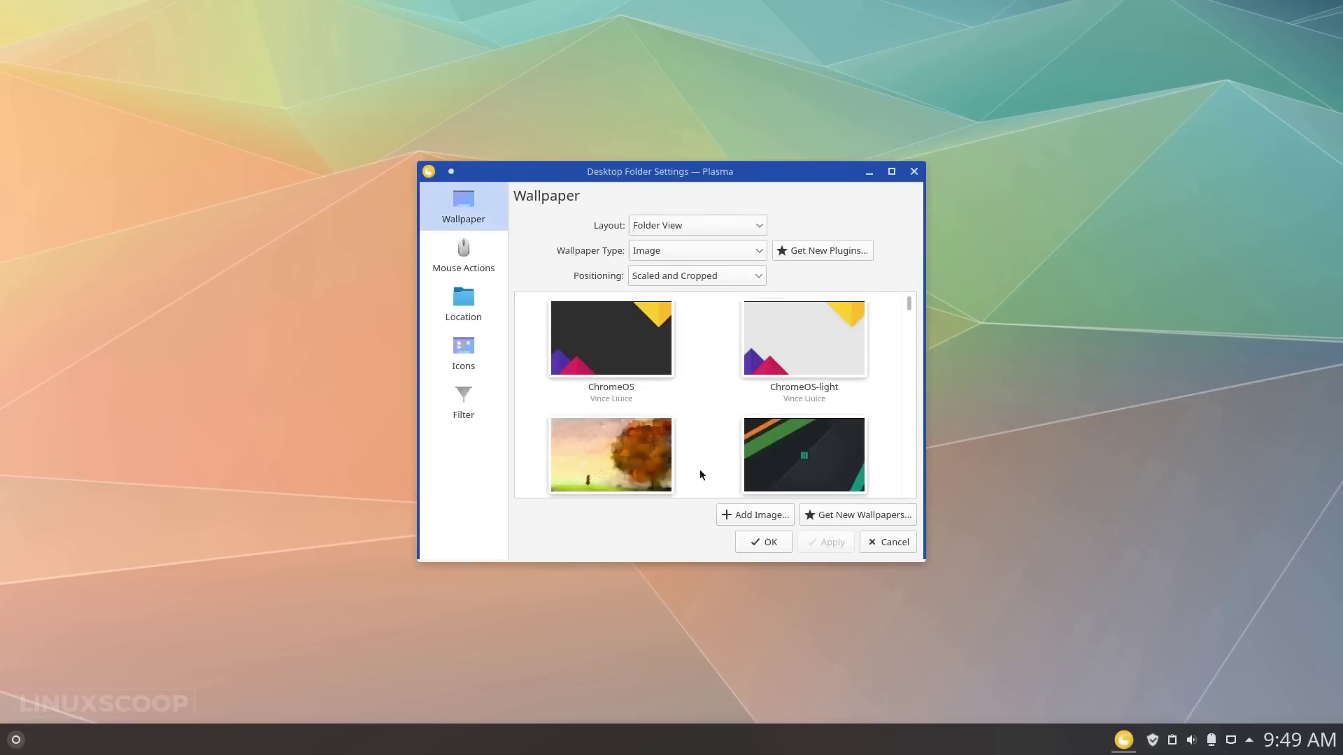
click(789, 349)
click(832, 538)
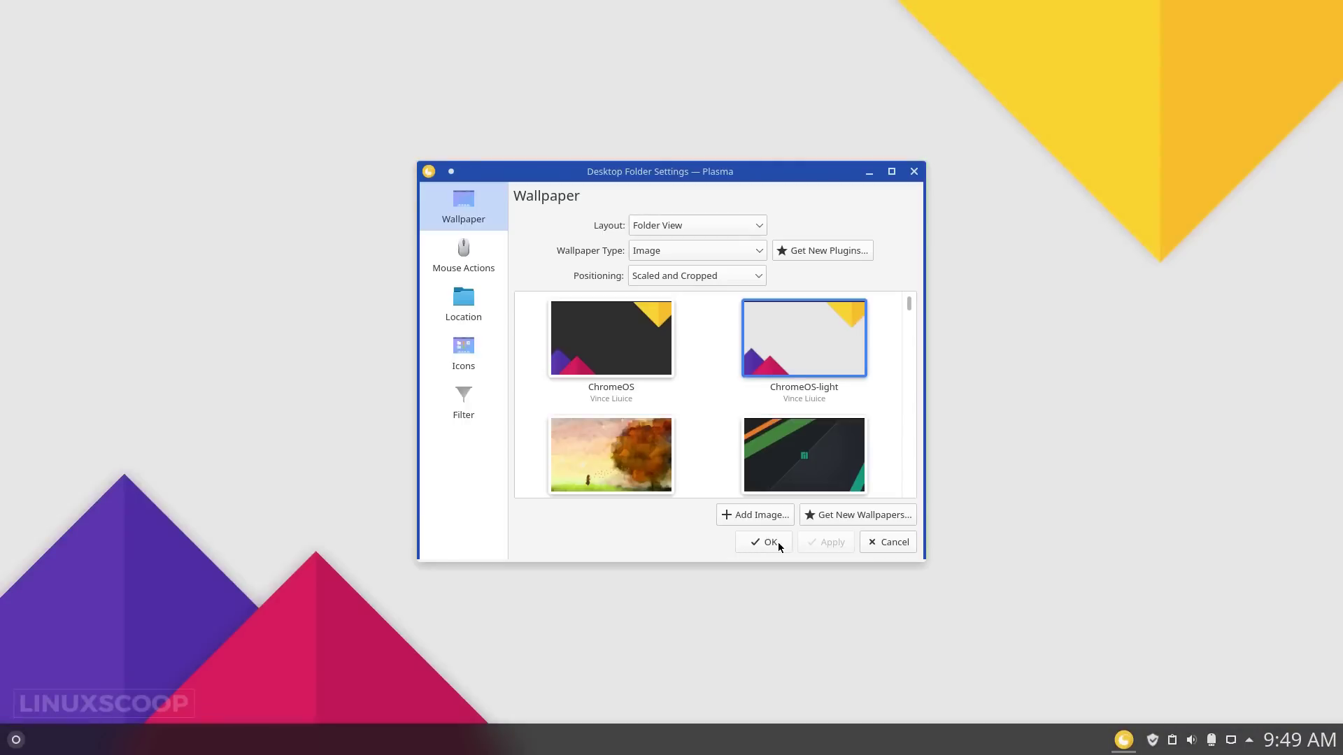
click(778, 543)
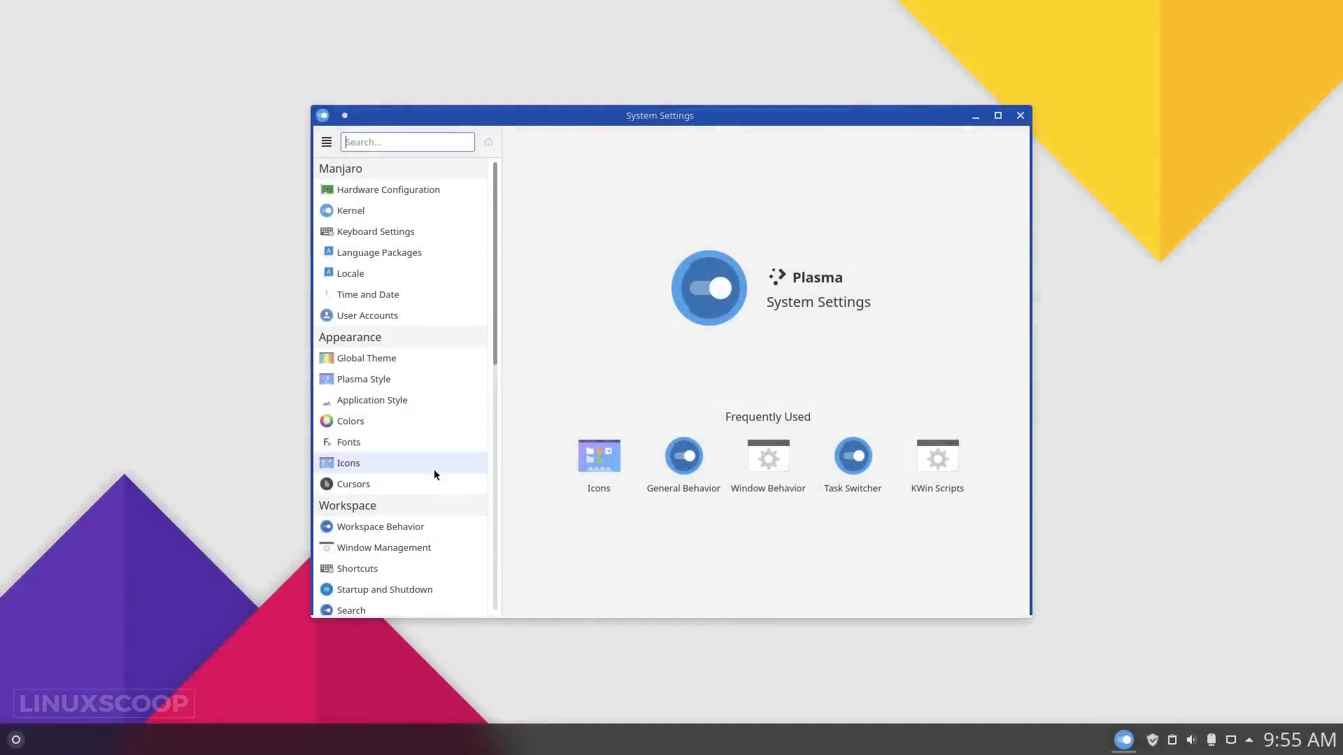
Open the new cursor downloads from the Cursors settings and search for "mcmojave".
click(402, 482)
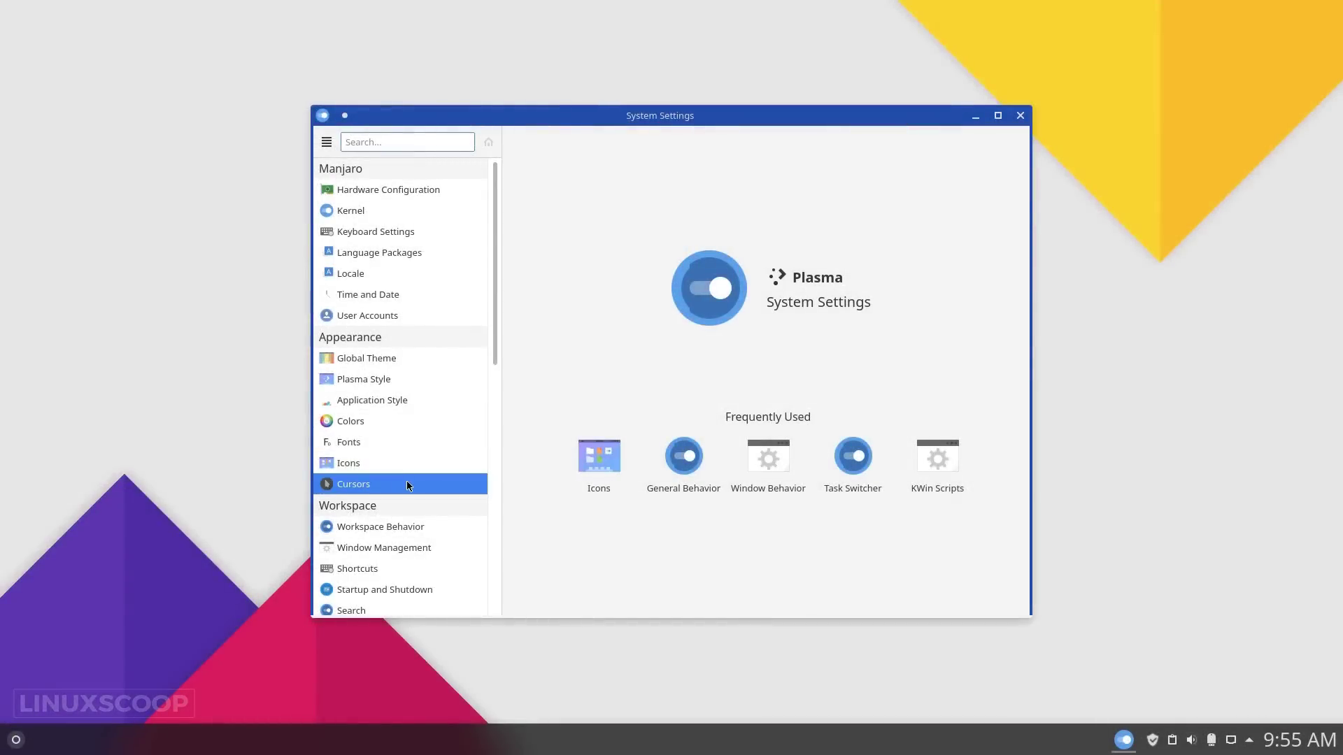
scroll(914, 515, down, 1)
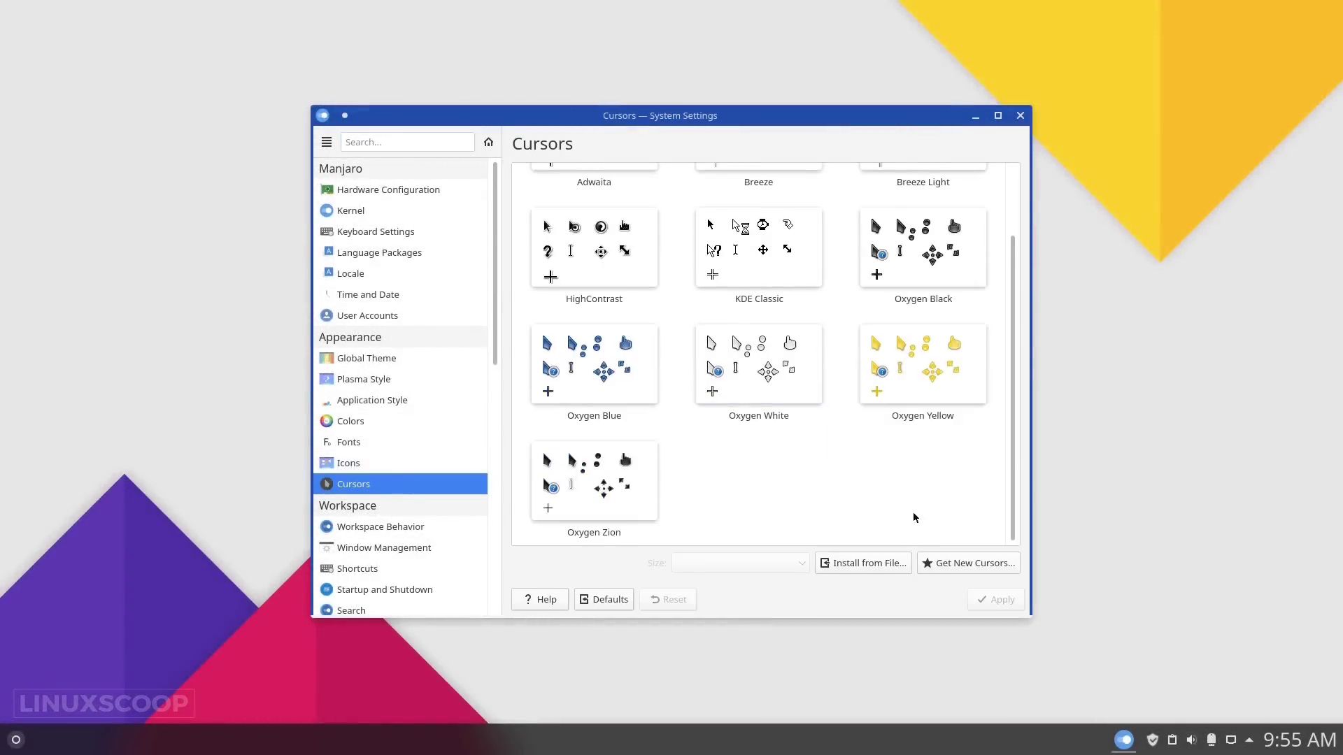
click(968, 563)
click(801, 198)
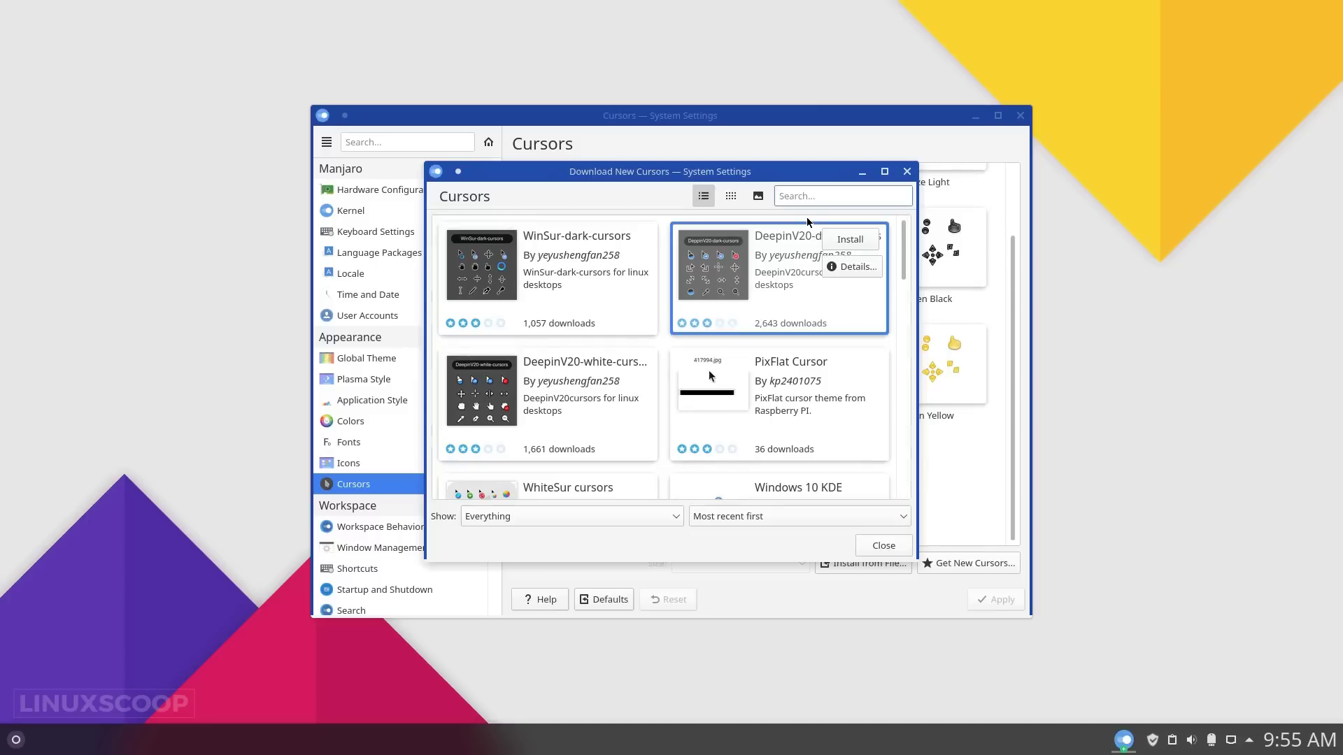
text(mcmojave)
key(Return)
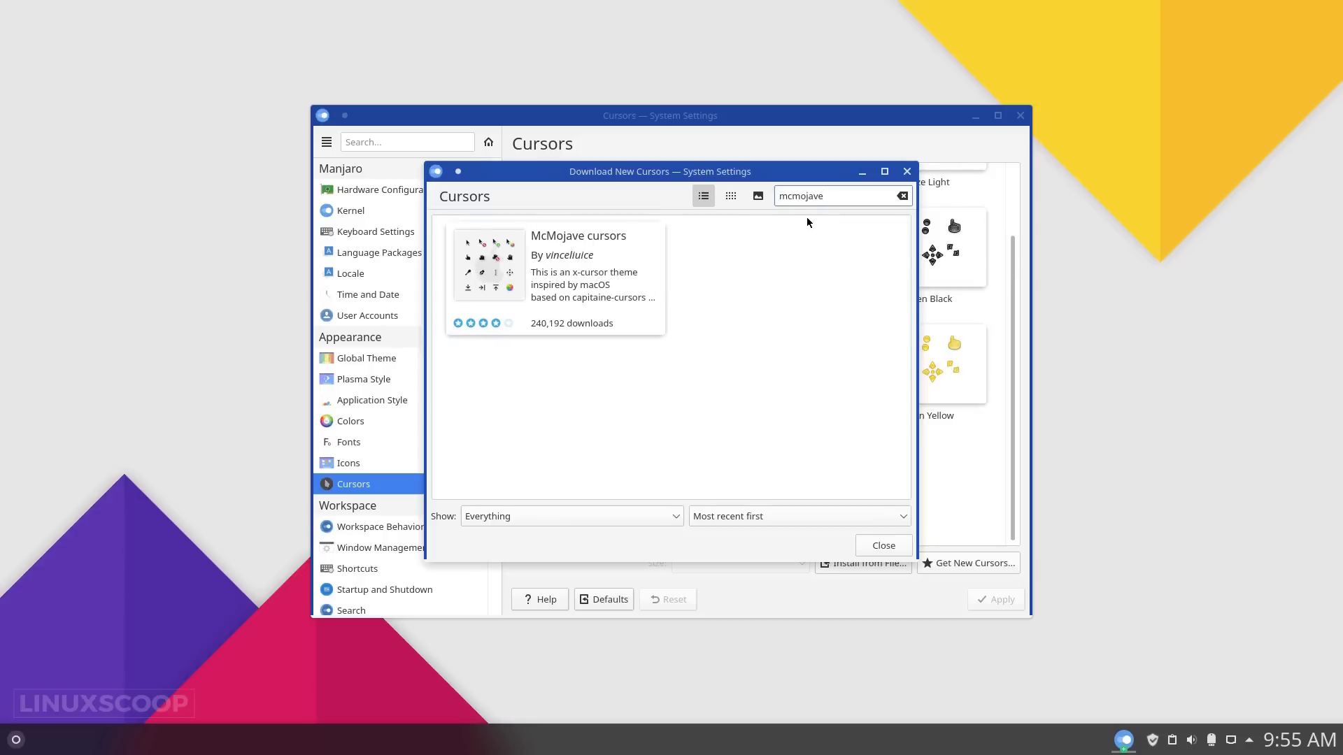
Install the McMojave cursors theme from the online downloads, then select McMojave-cursors and apply it.
click(572, 284)
click(887, 196)
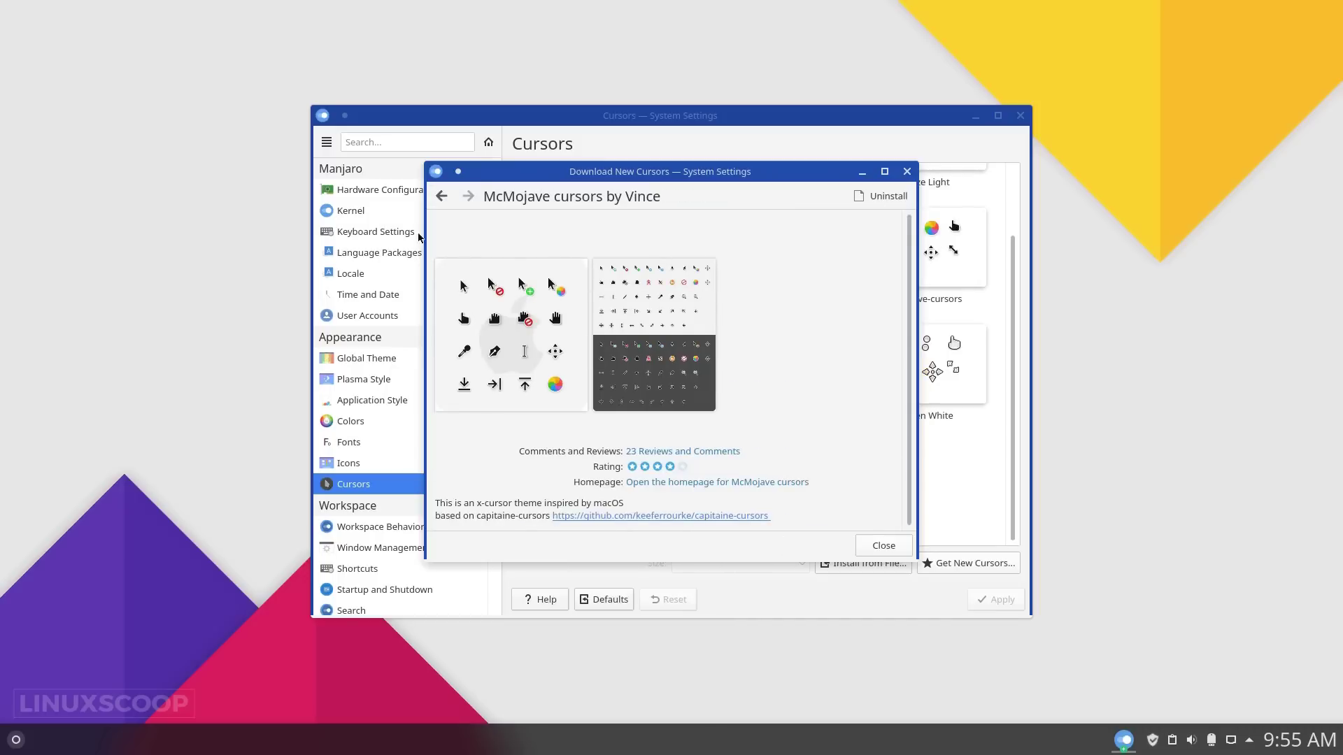
click(443, 196)
click(883, 546)
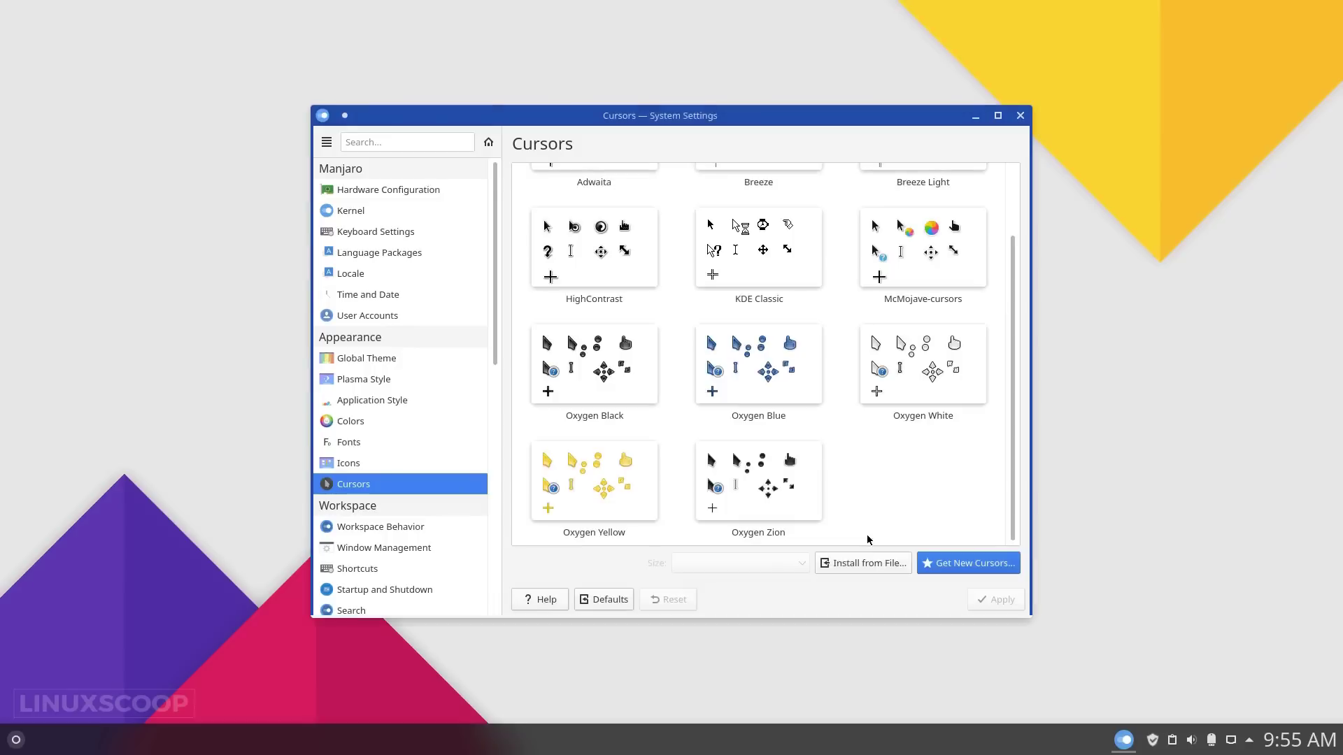
click(924, 264)
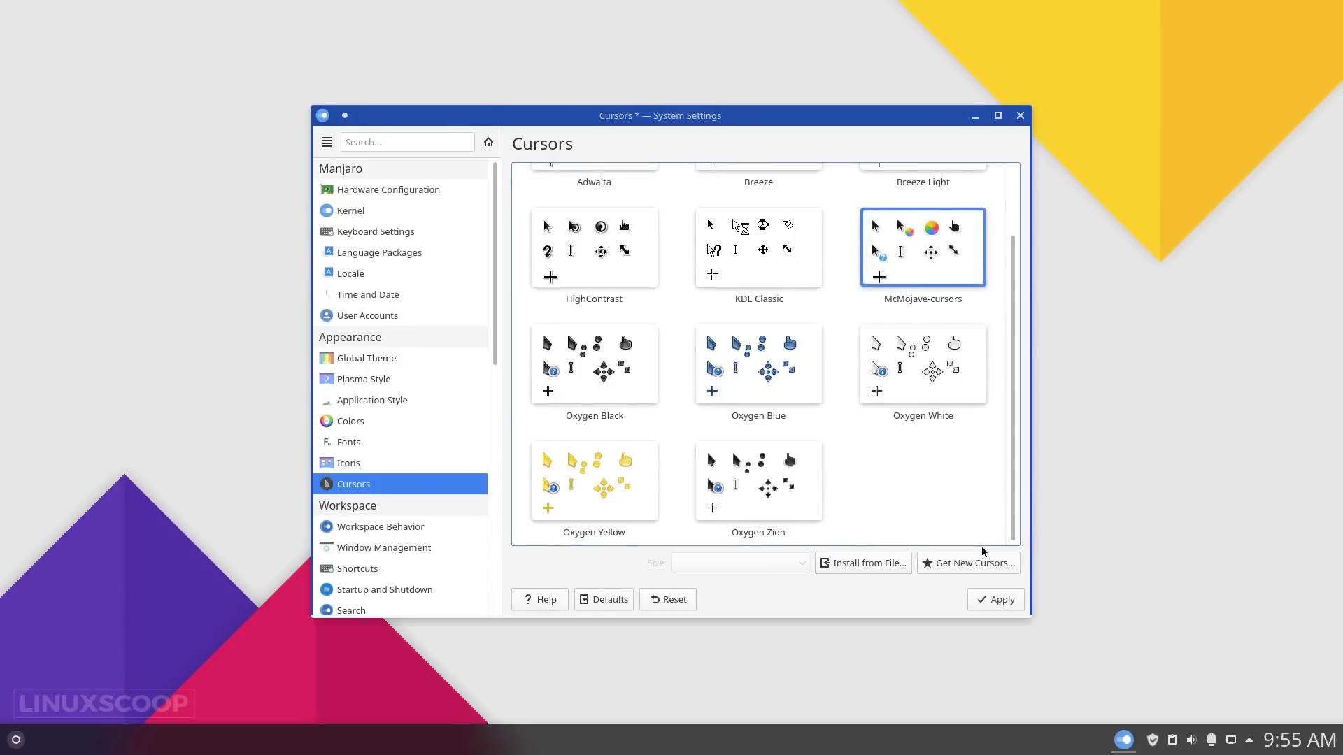
click(996, 600)
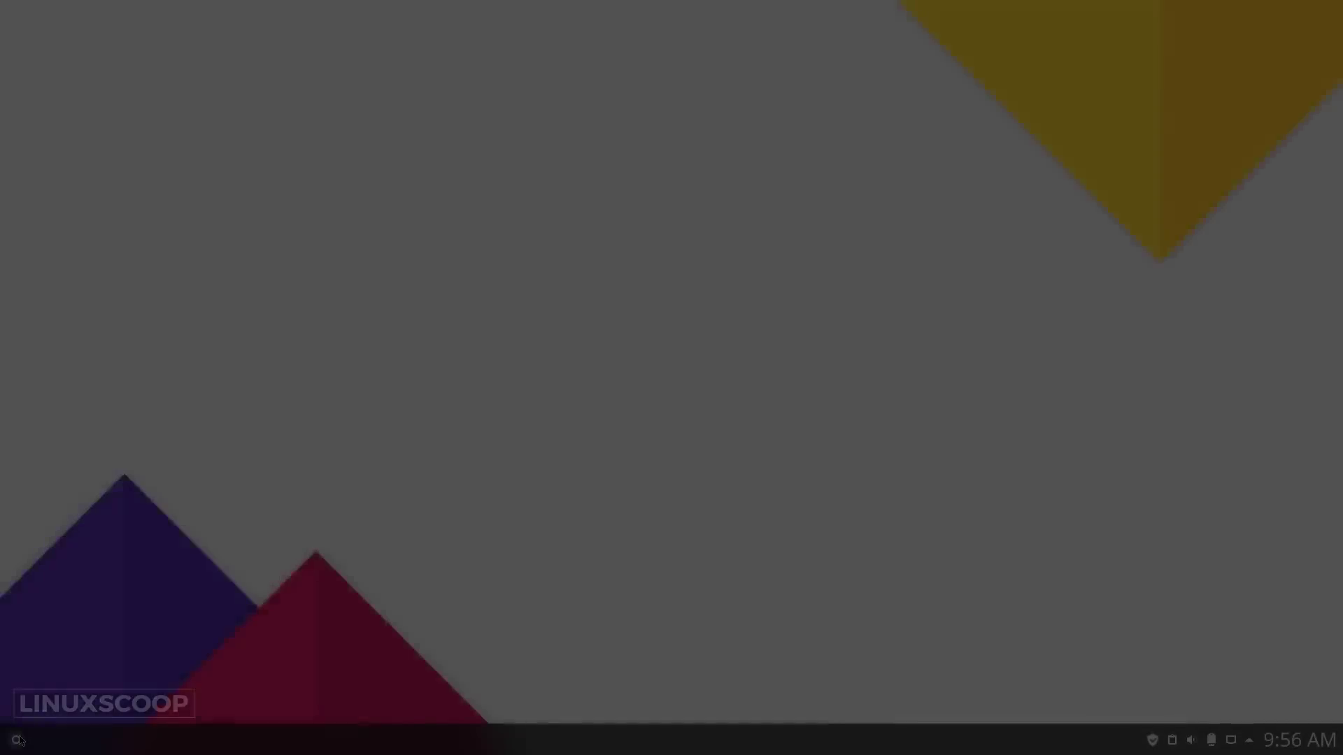
Open the package manager, search for "kvantum" and mark Kvantum Manager (kvantum-qt5) for installation.
click(15, 740)
click(70, 581)
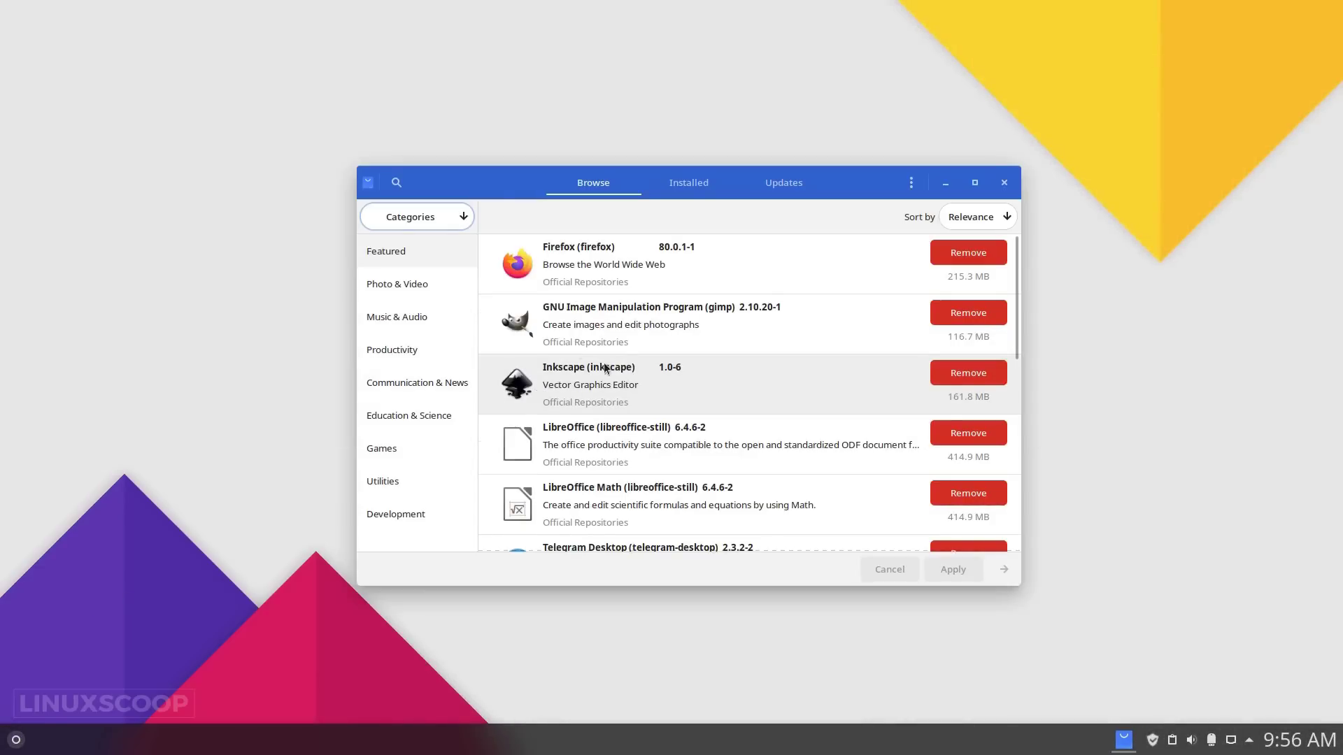
click(396, 182)
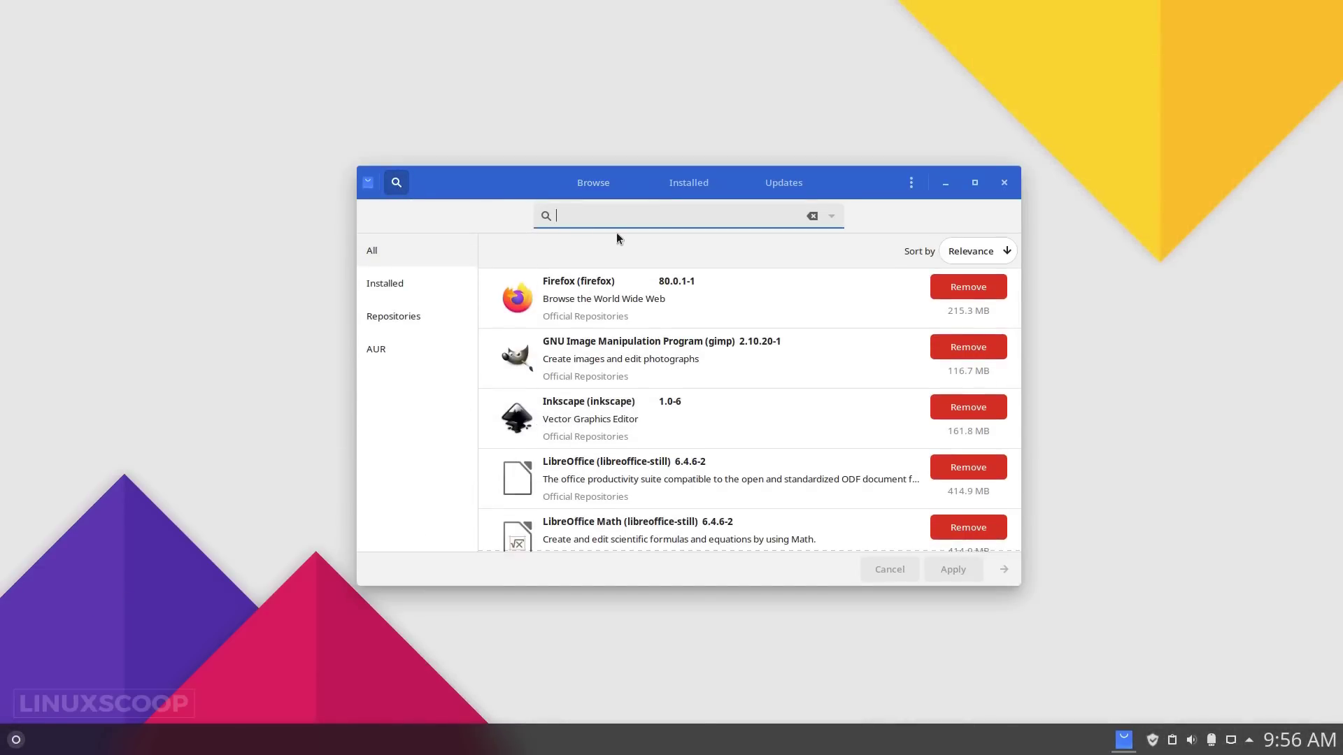
text(kvantum)
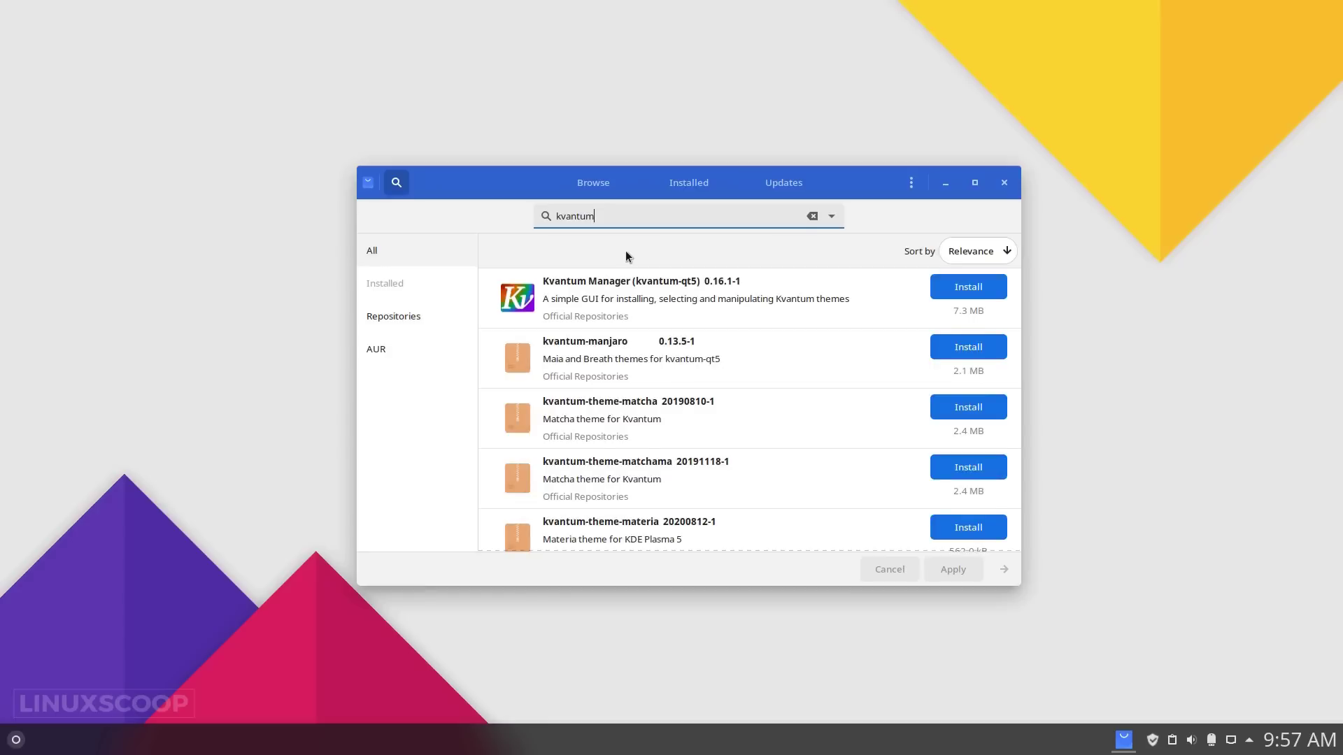
click(962, 289)
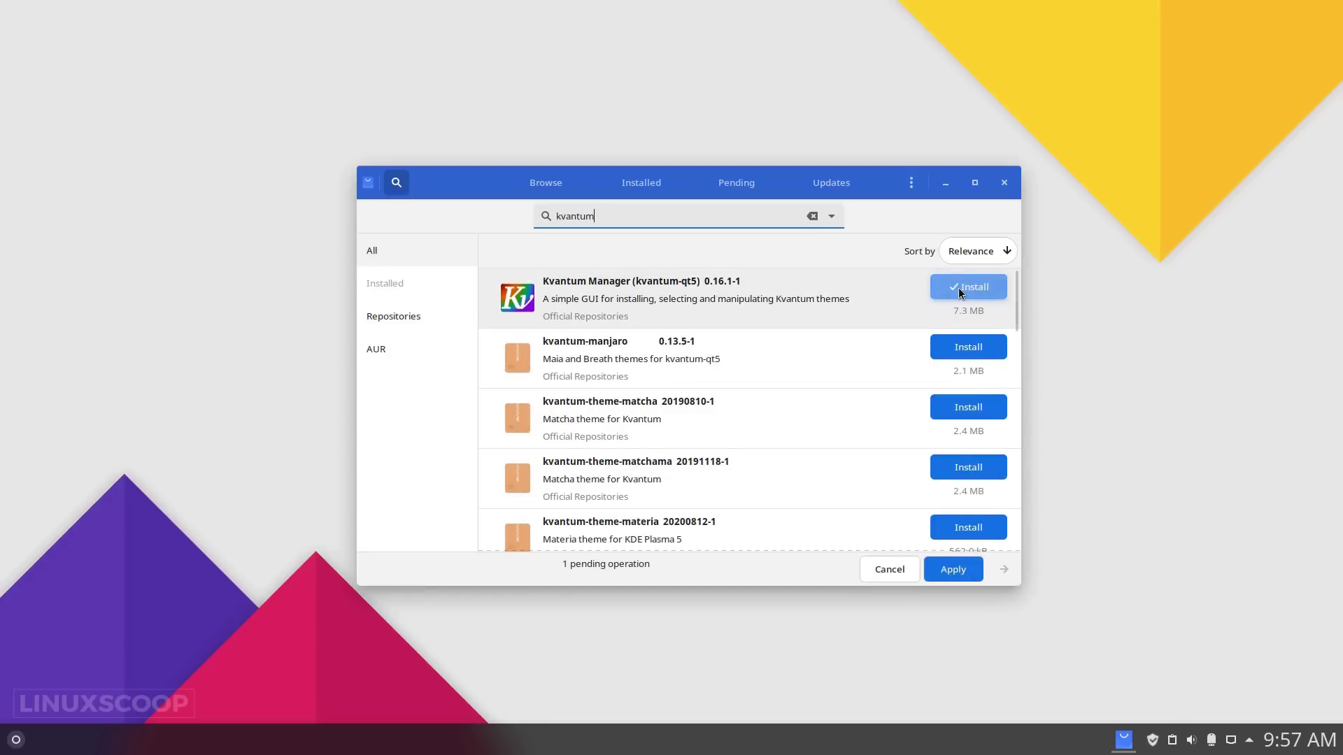
Apply the pending Kvantum Manager installation, authenticating with the account password, check the transaction details and close the package manager.
click(952, 568)
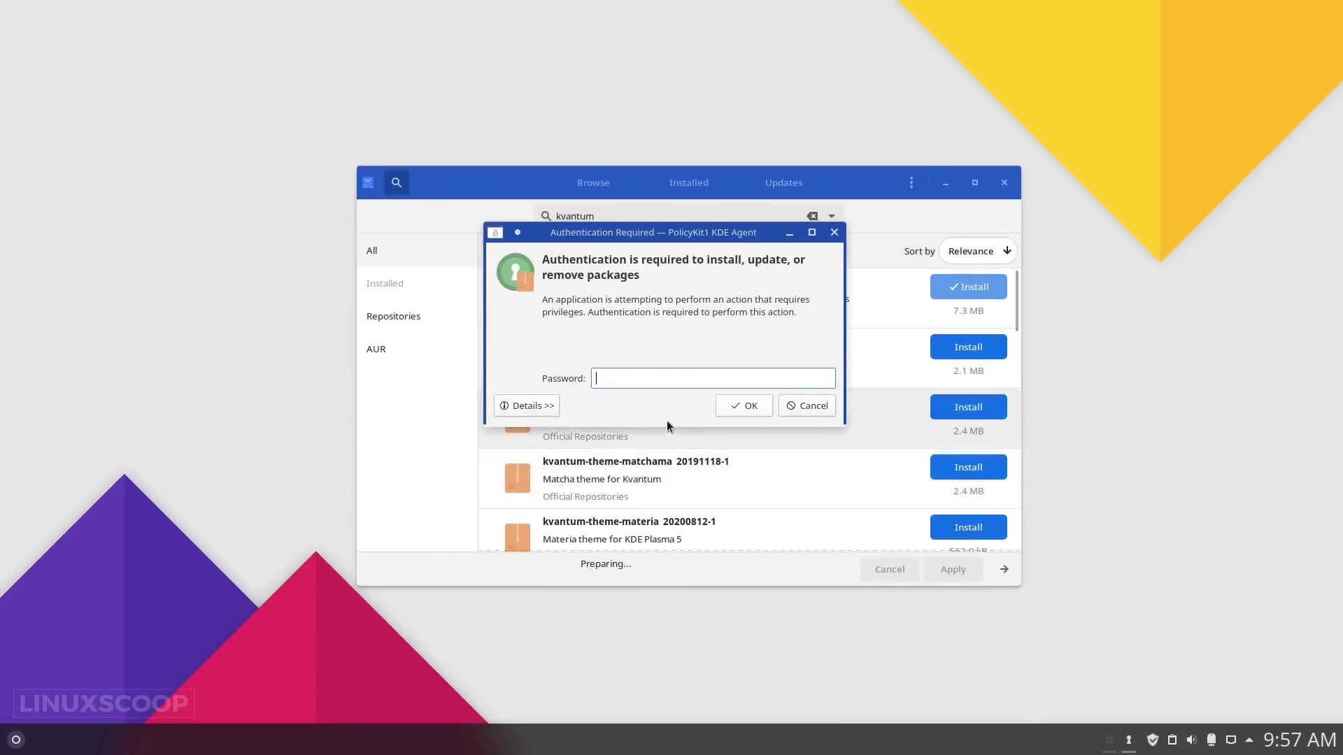
text(********)
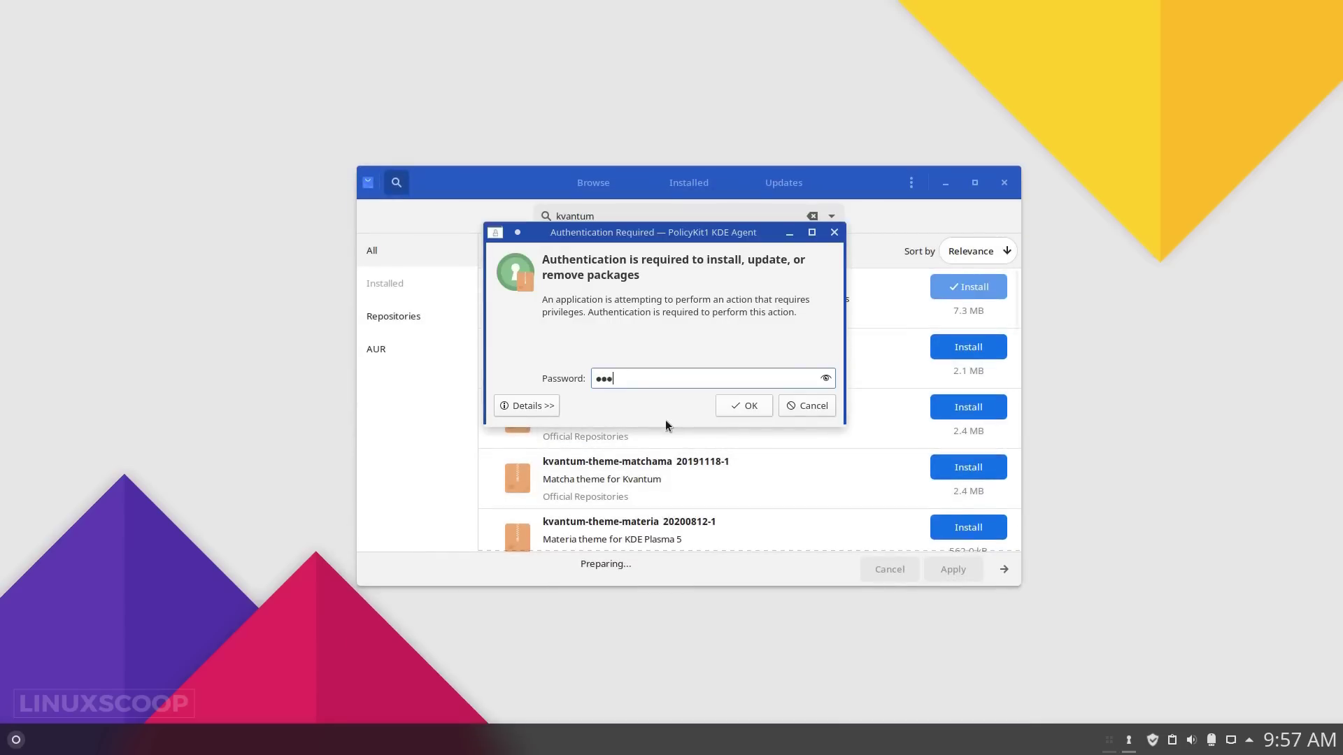
key(Return)
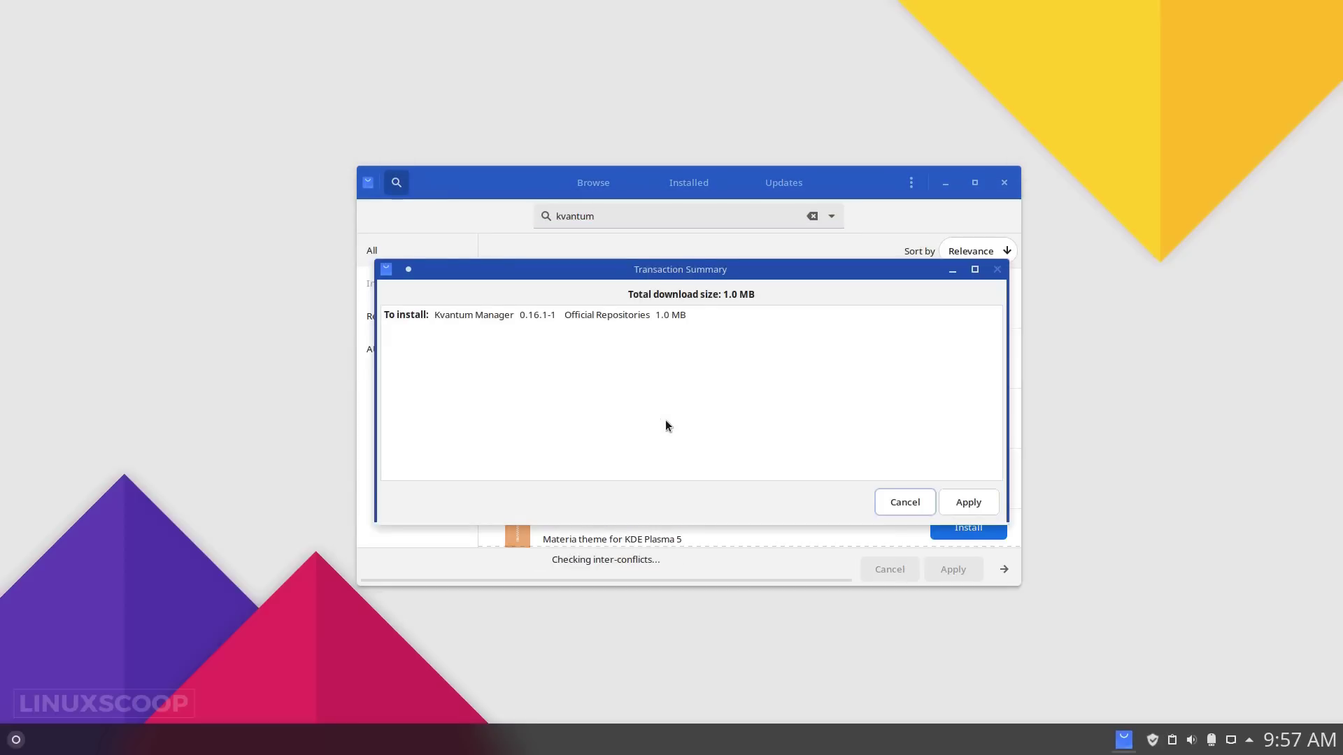
click(974, 500)
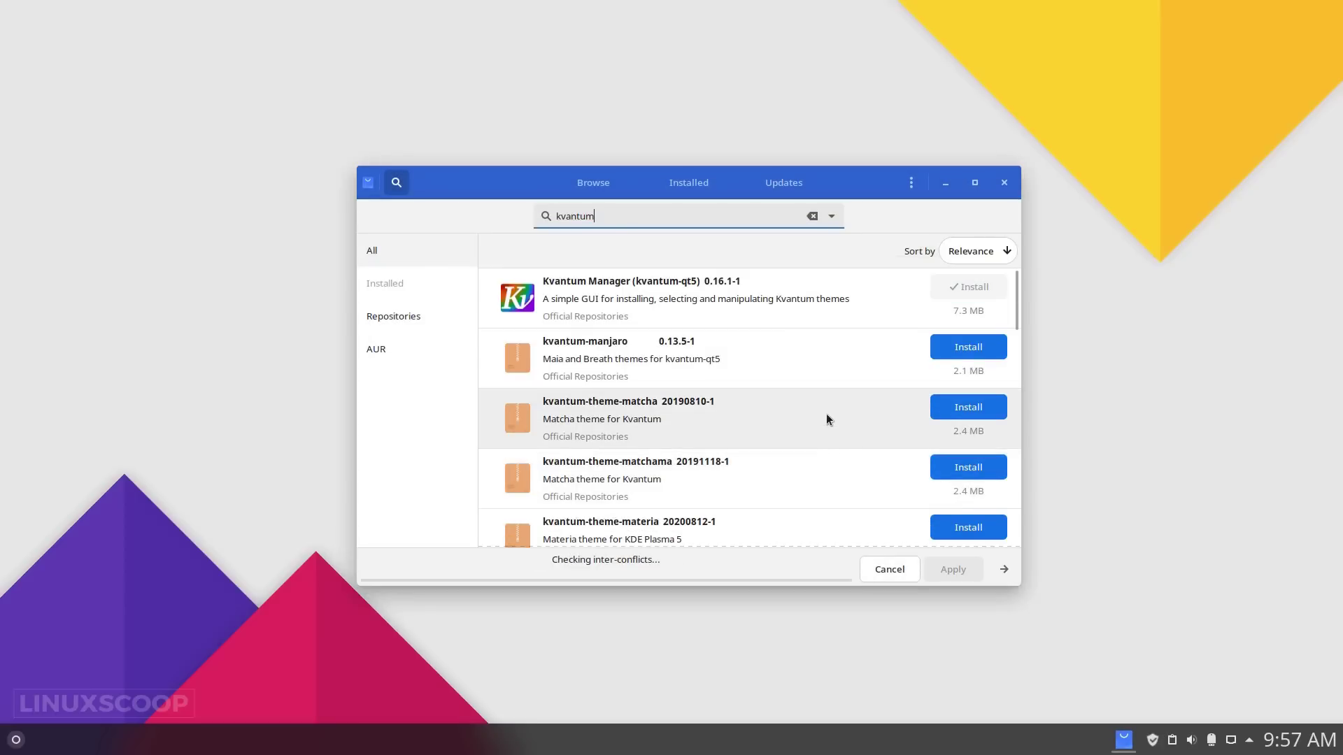
click(1004, 569)
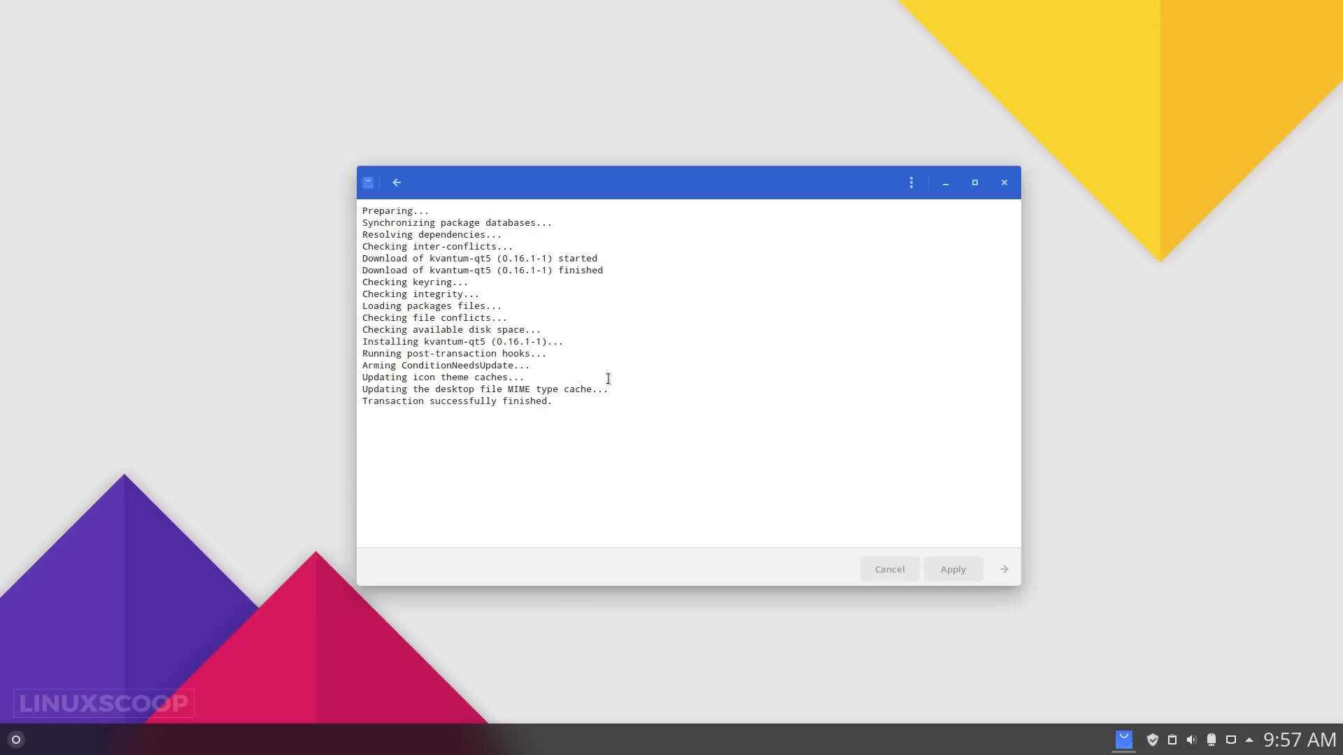
click(397, 183)
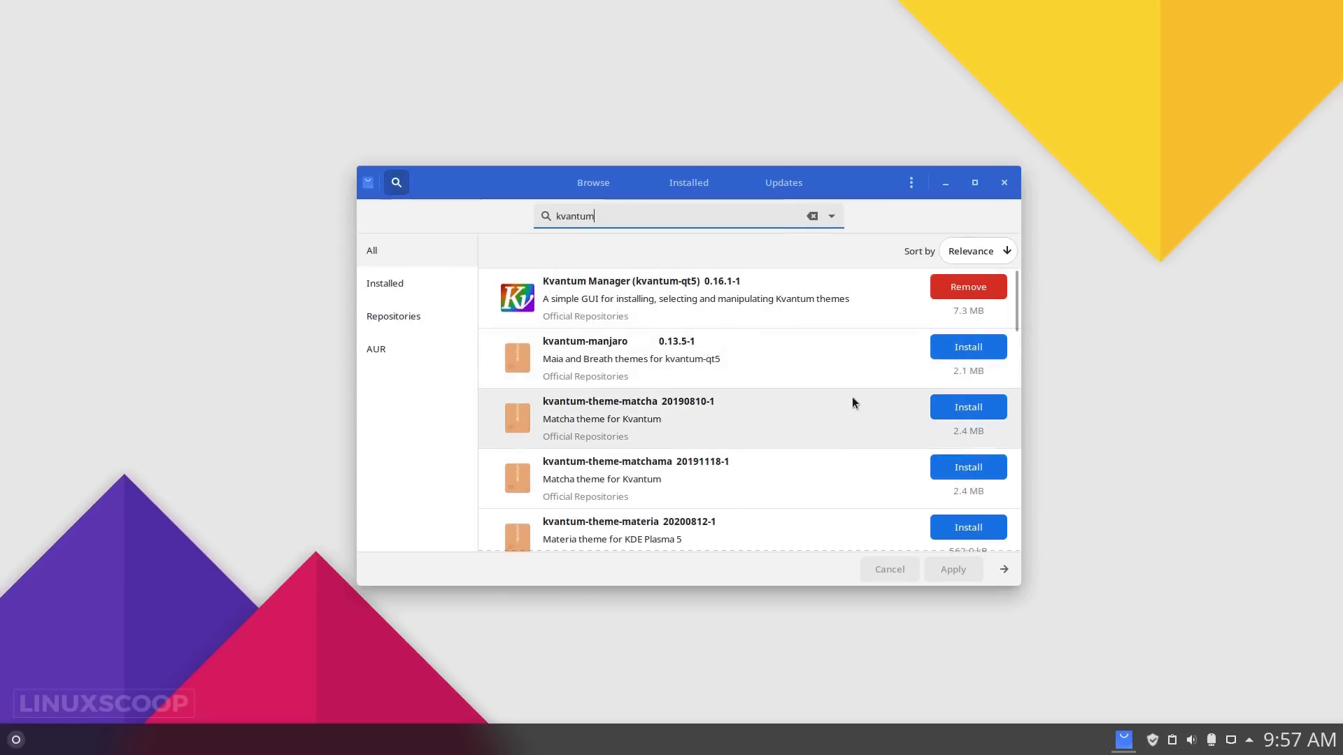
click(1002, 183)
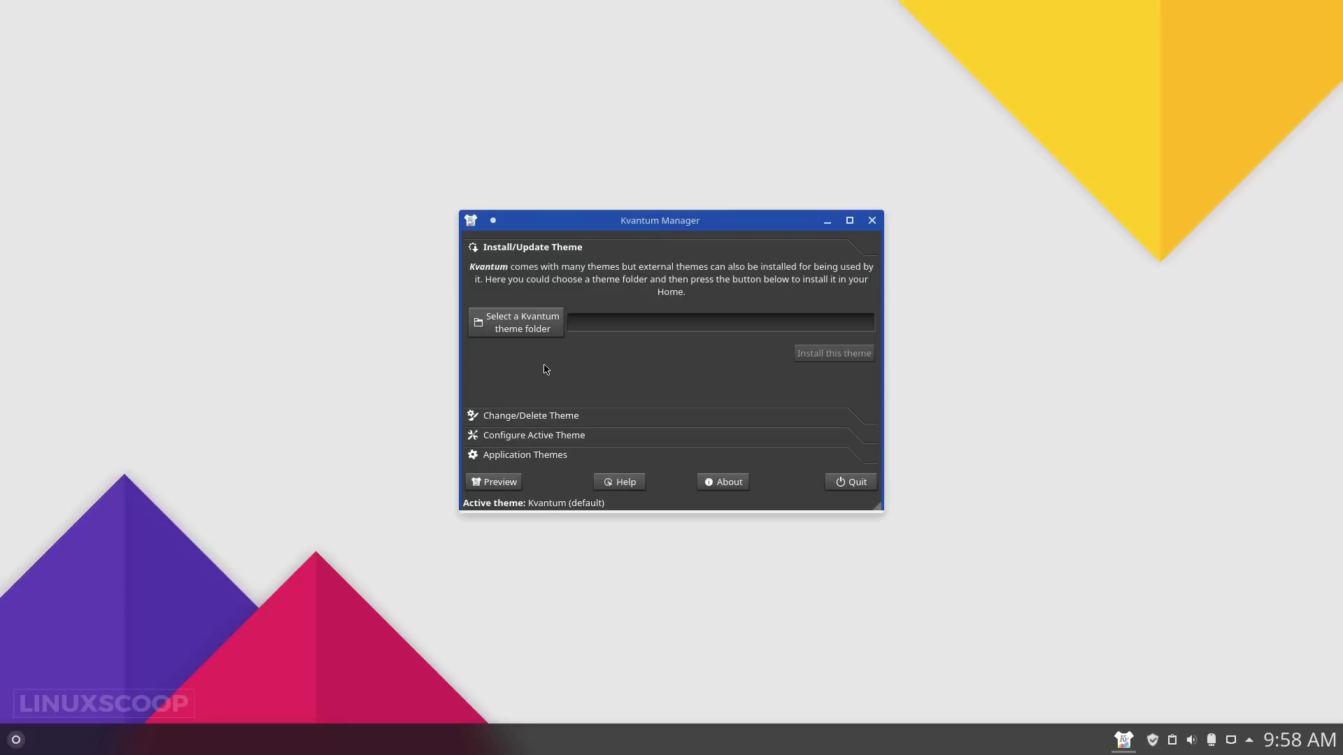
Set ChromeOS as the active theme in Kvantum Manager and quit it.
click(551, 415)
click(866, 290)
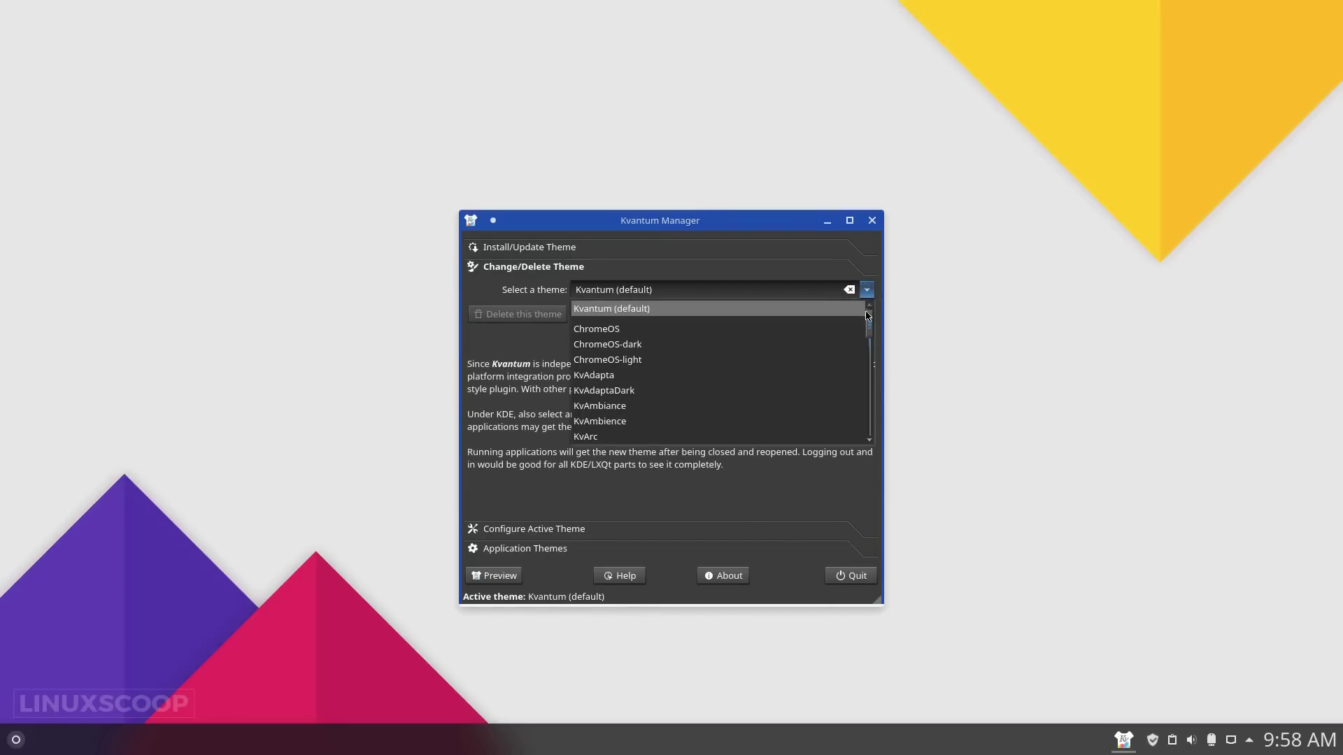
click(629, 330)
click(831, 327)
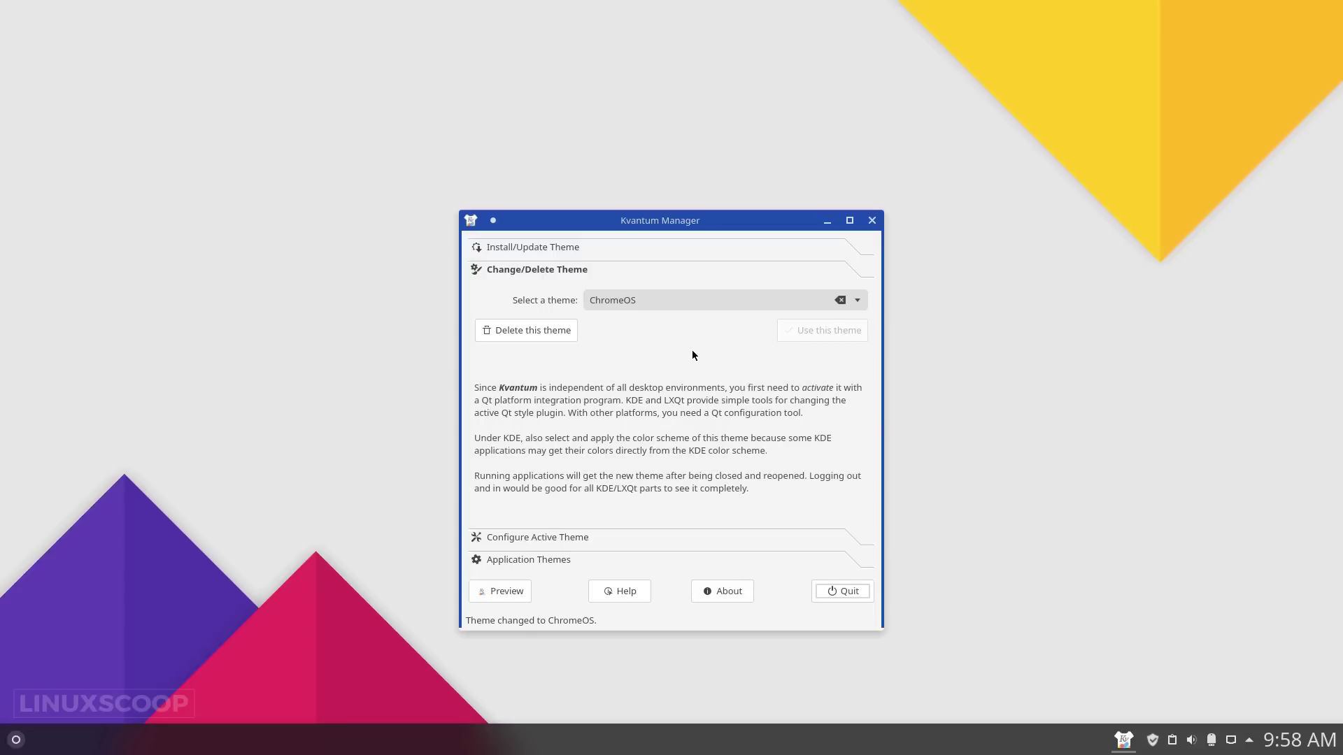
click(830, 591)
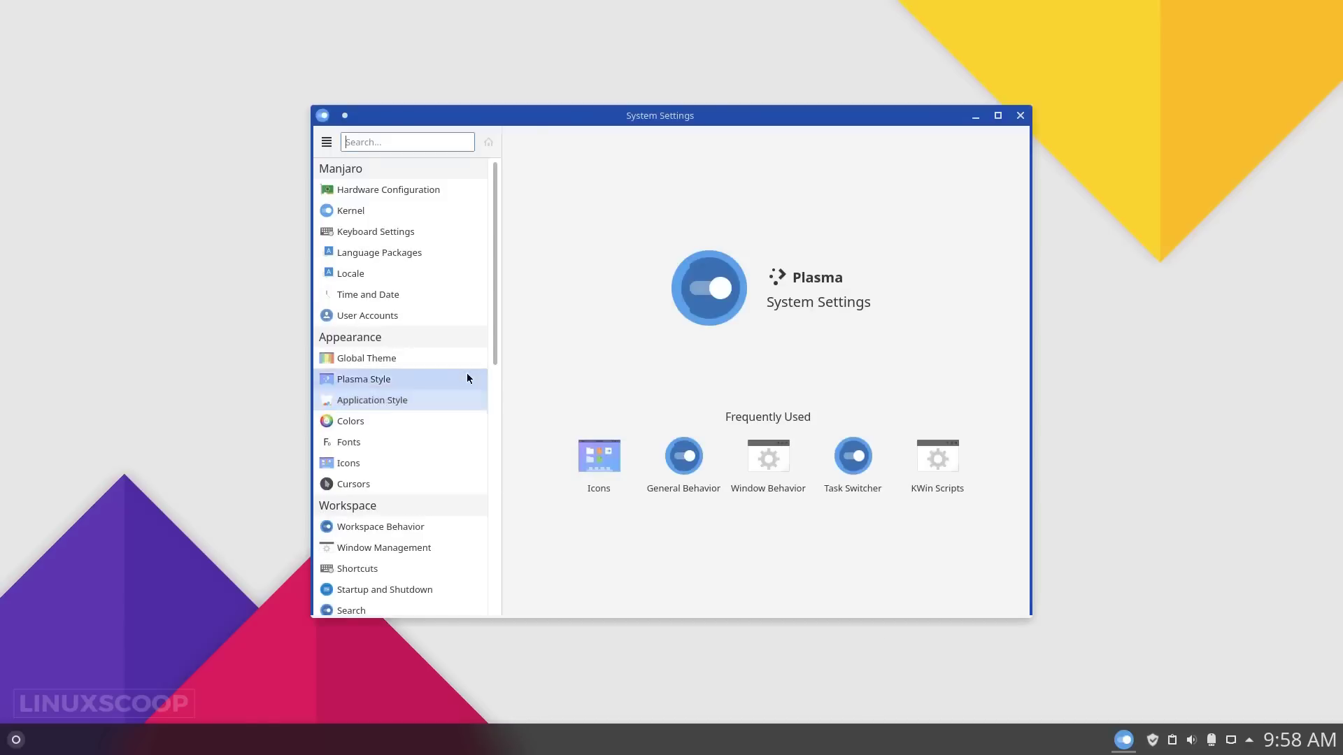
Select kvantum as the application style in System Settings and apply it.
click(404, 400)
click(569, 437)
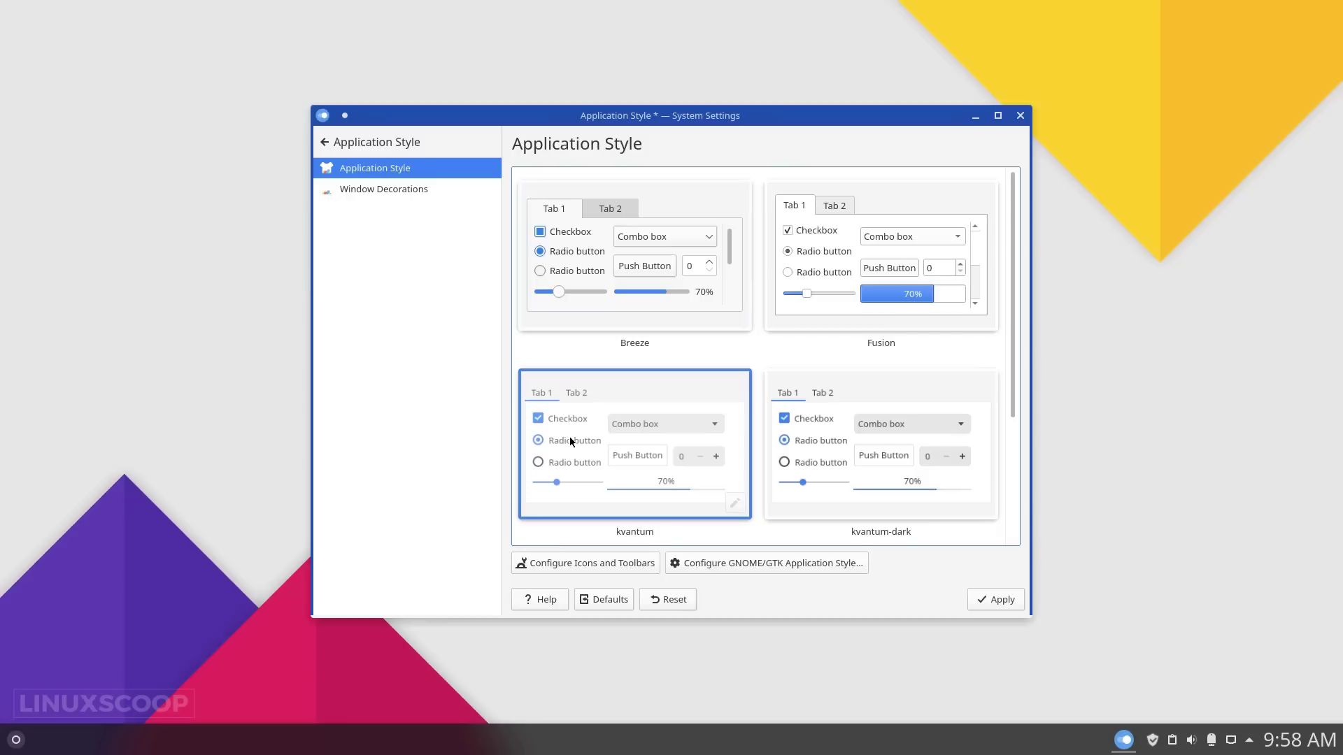
click(999, 598)
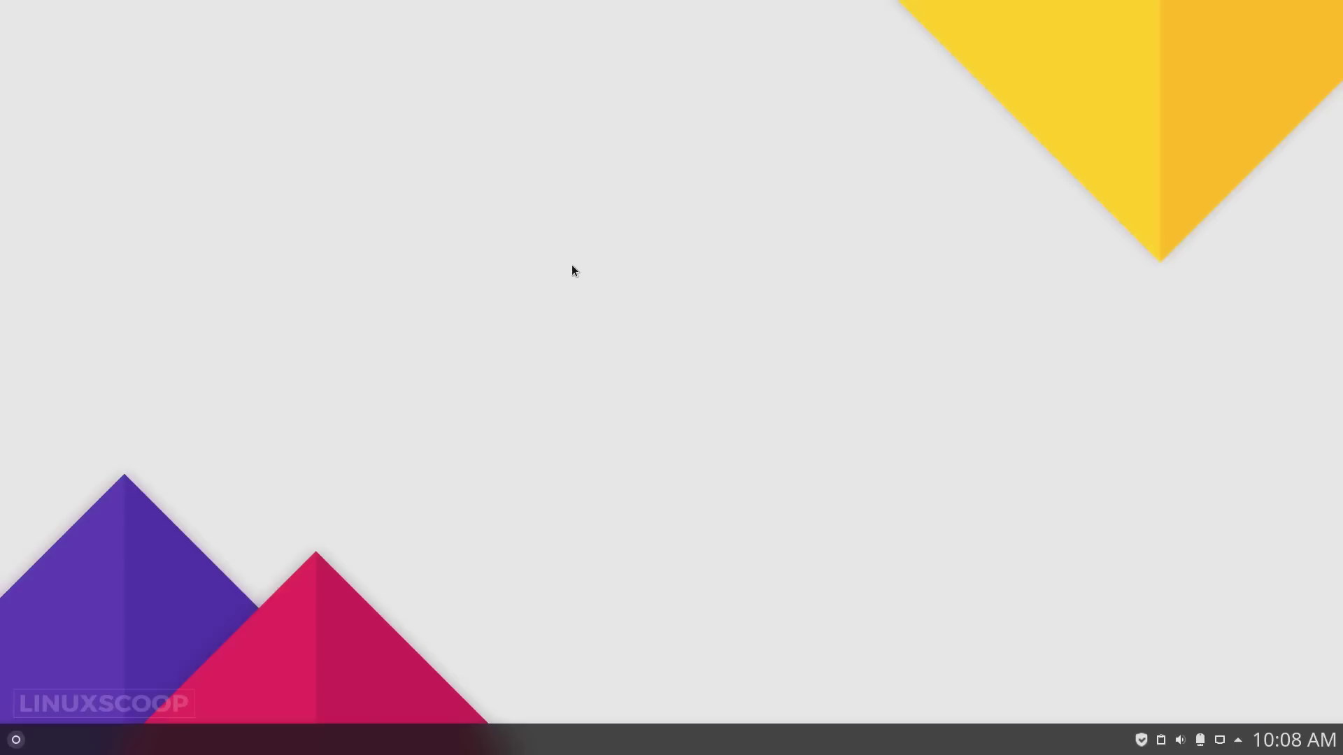
Open the Plasma widget downloads from the desktop's widget list and search for "latte".
right_click(573, 263)
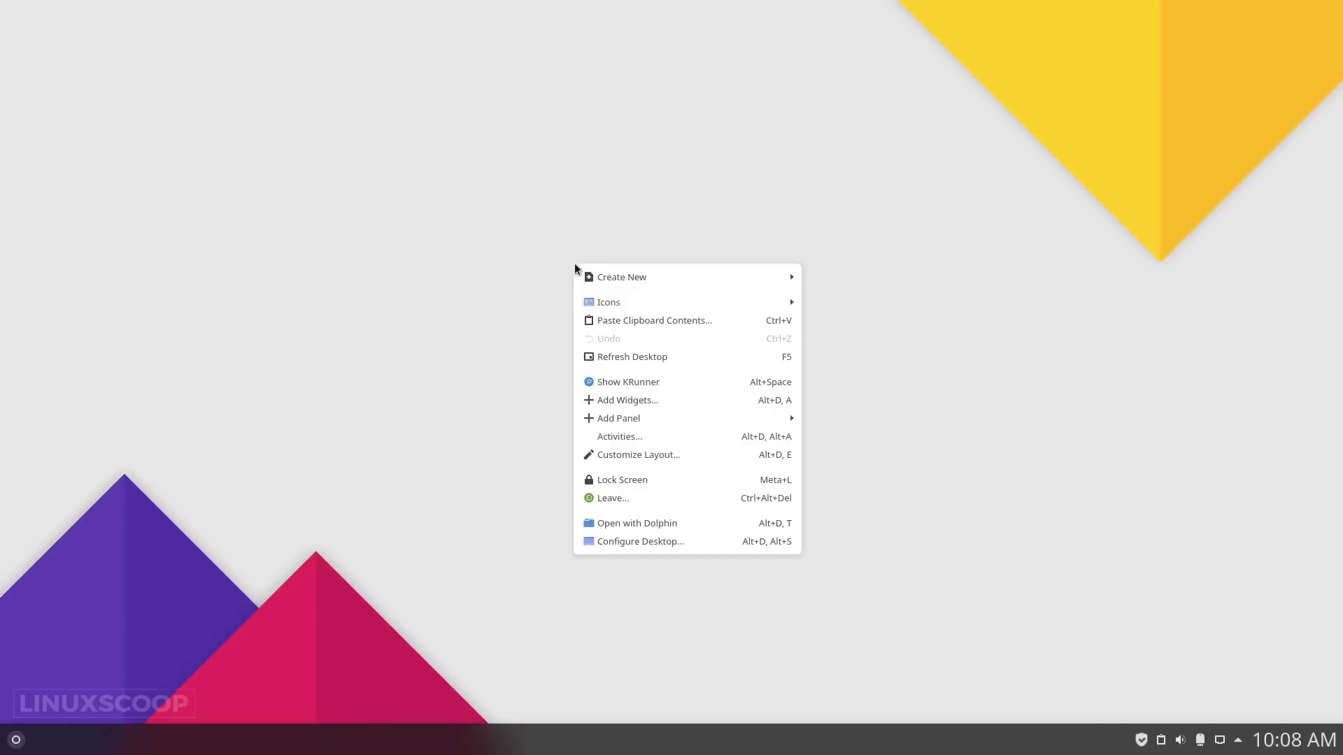
click(623, 401)
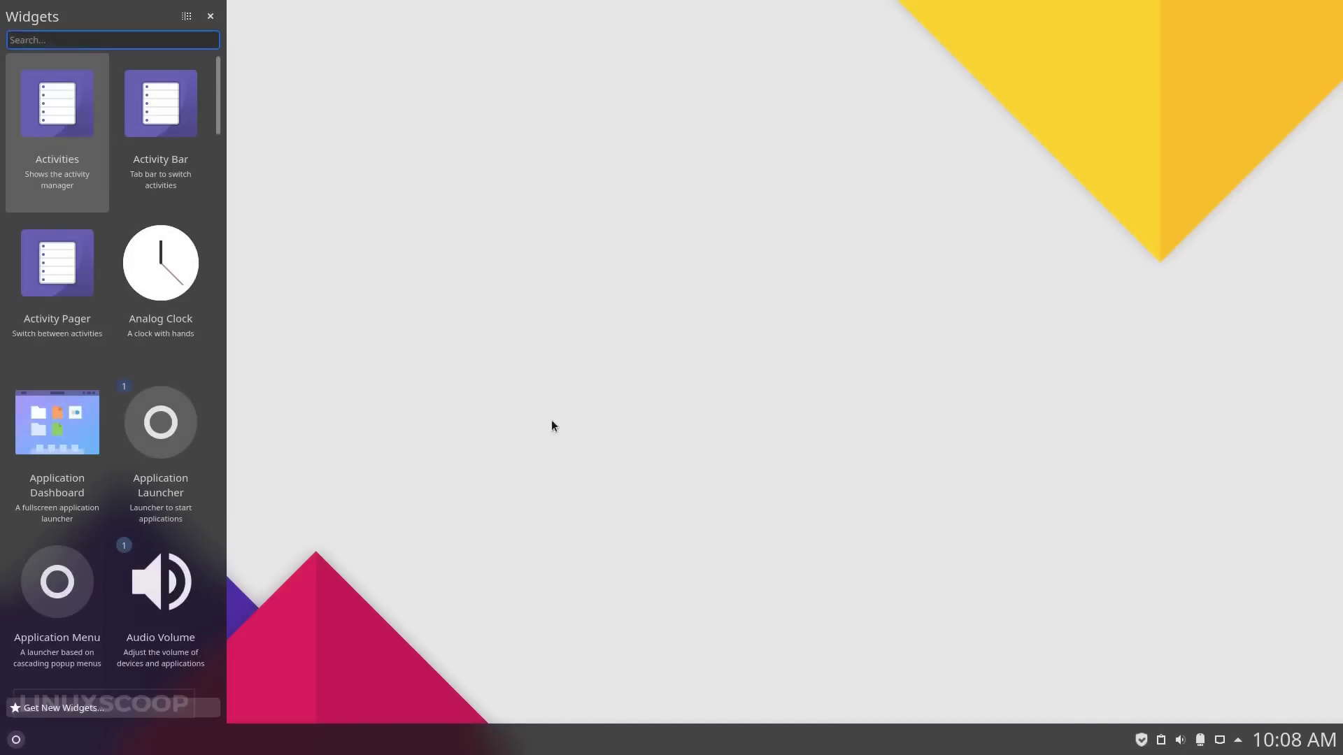
scroll(94, 705, down, 5)
click(93, 707)
click(111, 651)
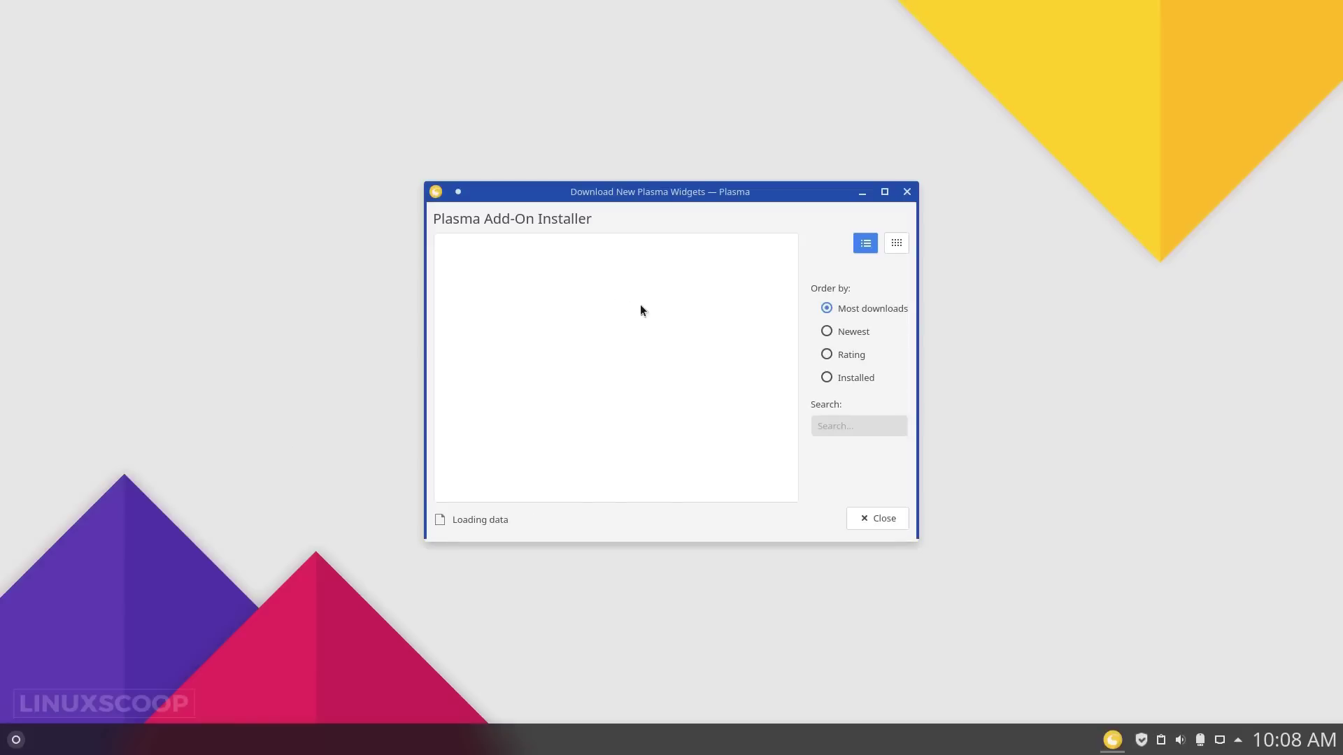
click(832, 426)
text(latte)
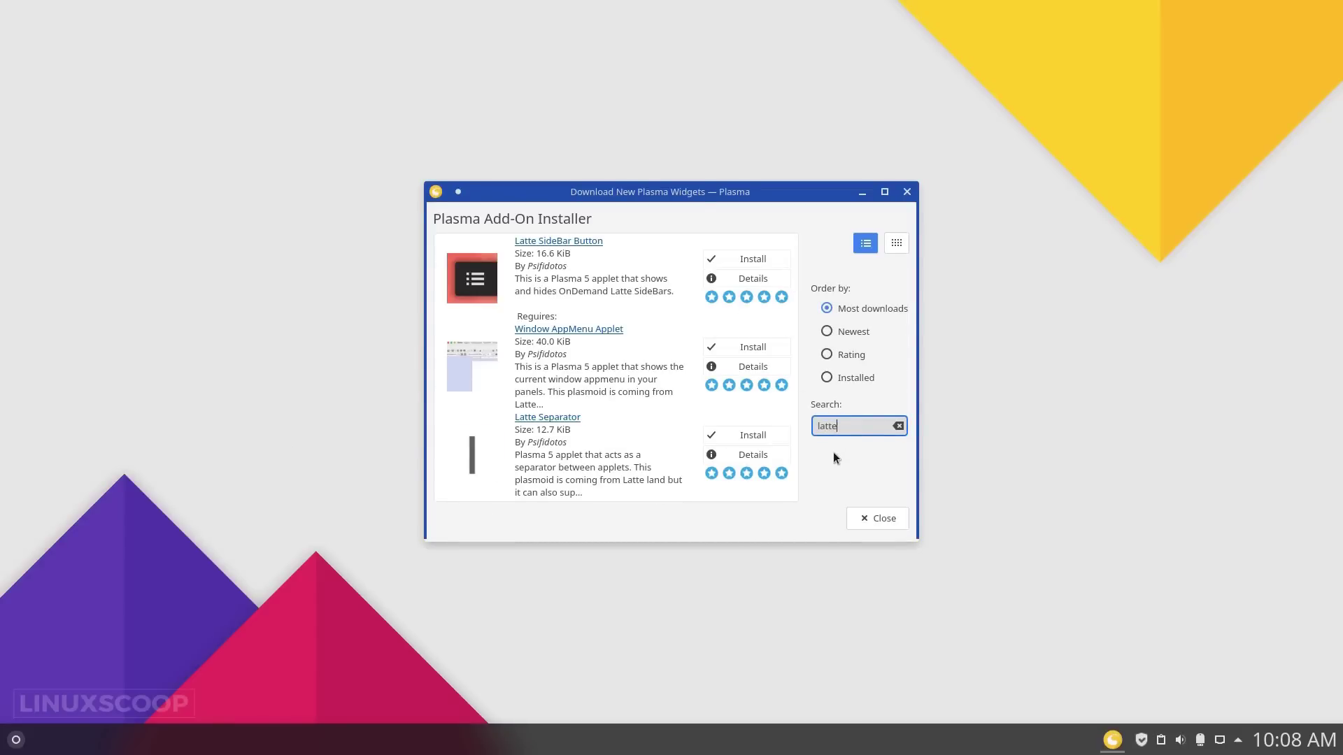
Install the Latte Separator and Latte Spacer widgets from the search results.
click(748, 435)
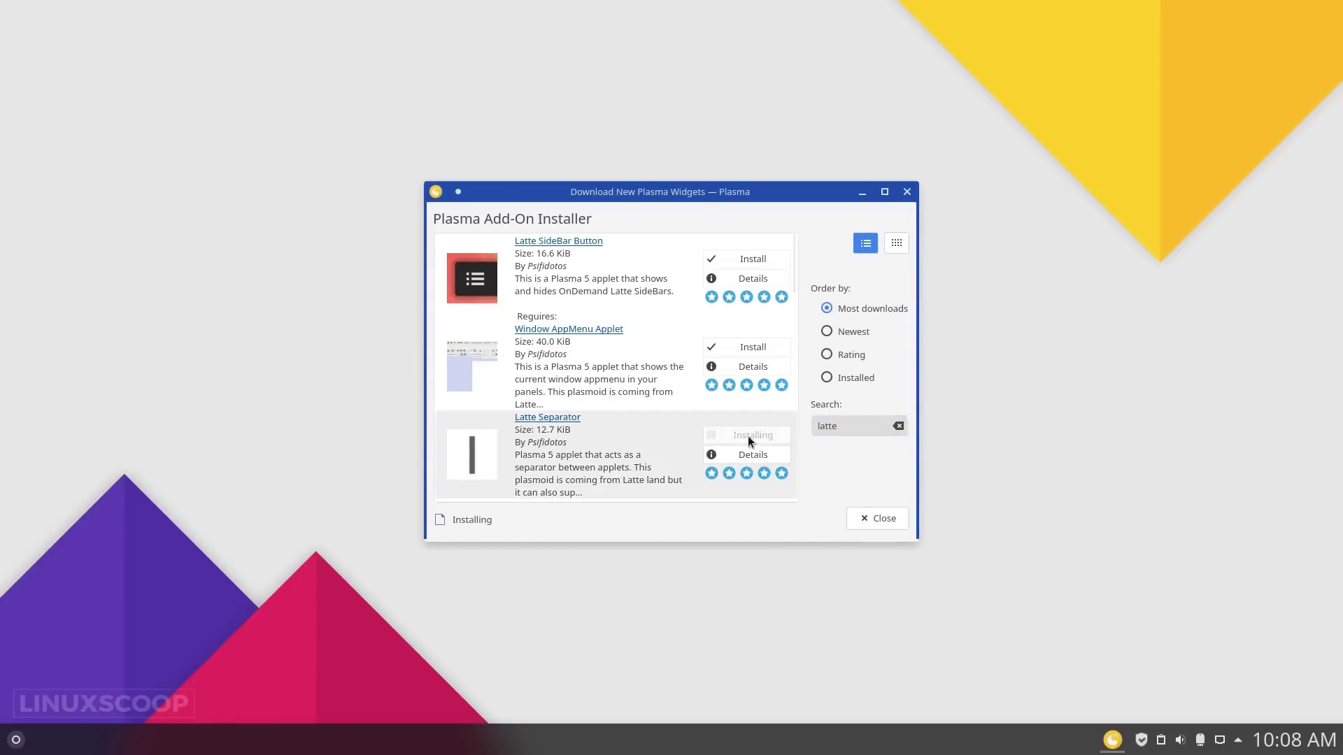
scroll(746, 435, down, 1)
scroll(745, 435, down, 2)
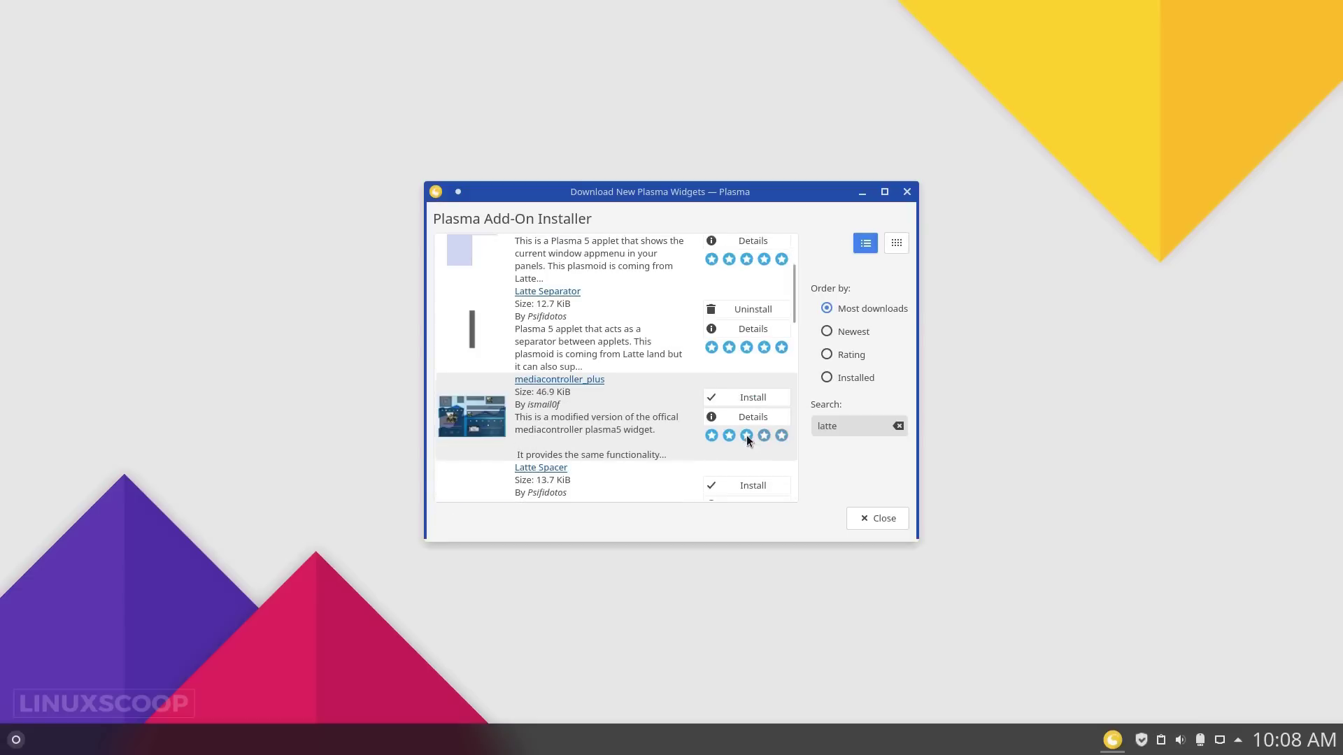
click(744, 486)
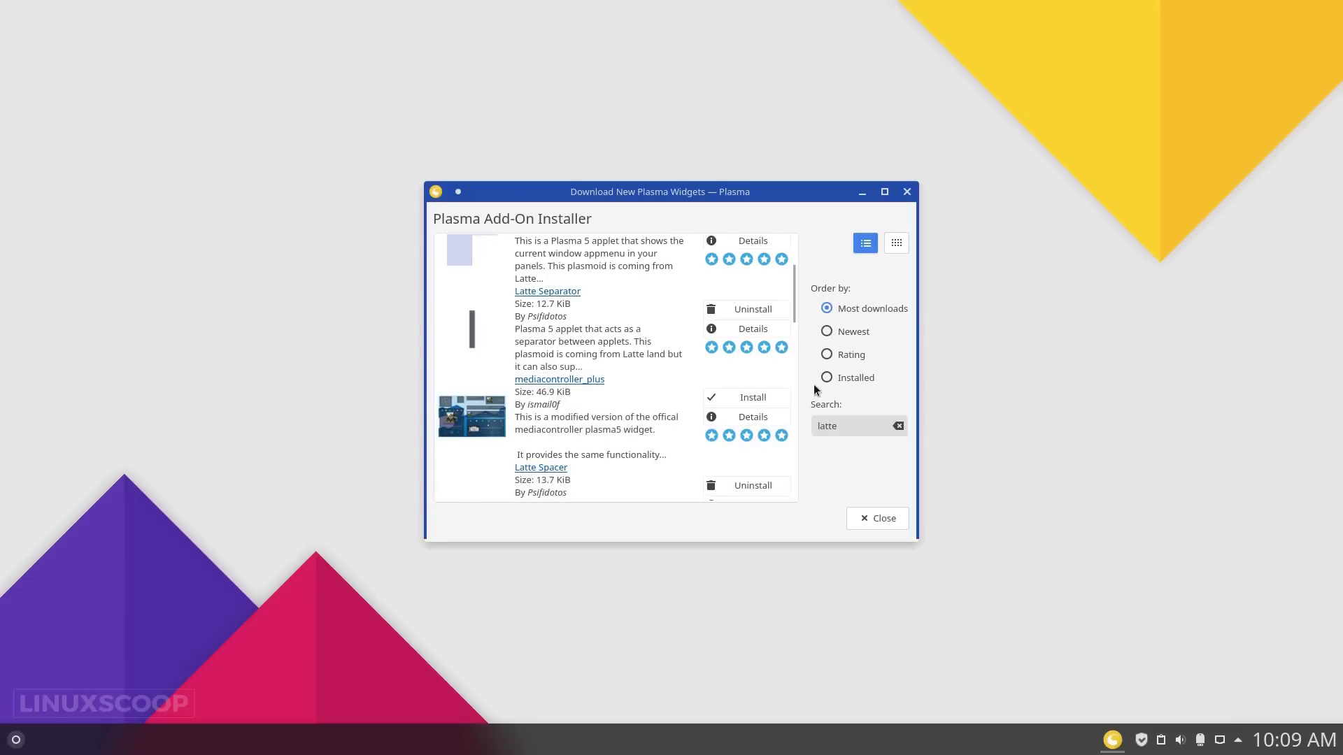
Search the widget downloads for "event" and install Event Calendar.
double_click(831, 426)
text(event)
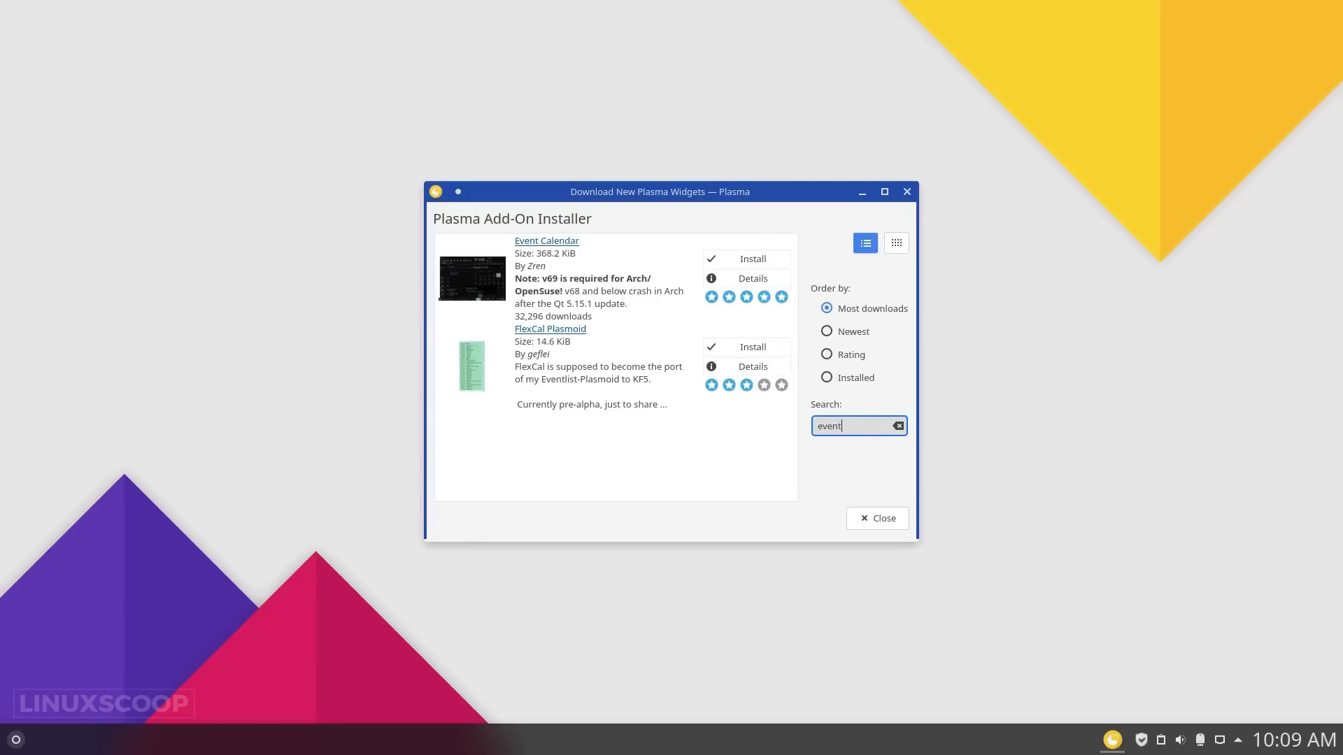
click(733, 260)
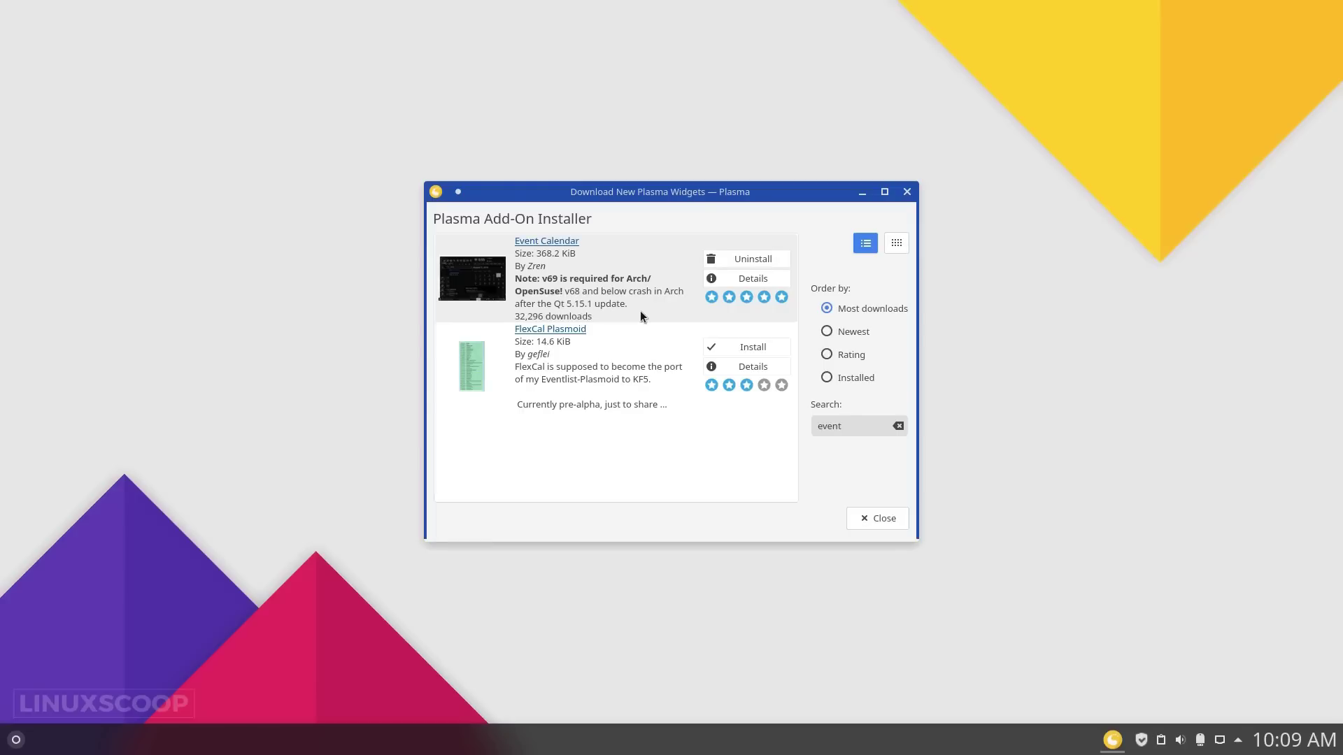
Search the widget downloads for "launchpad" and install Launchpad Plasma using the launchpadPlasma.tar.gz package.
double_click(824, 427)
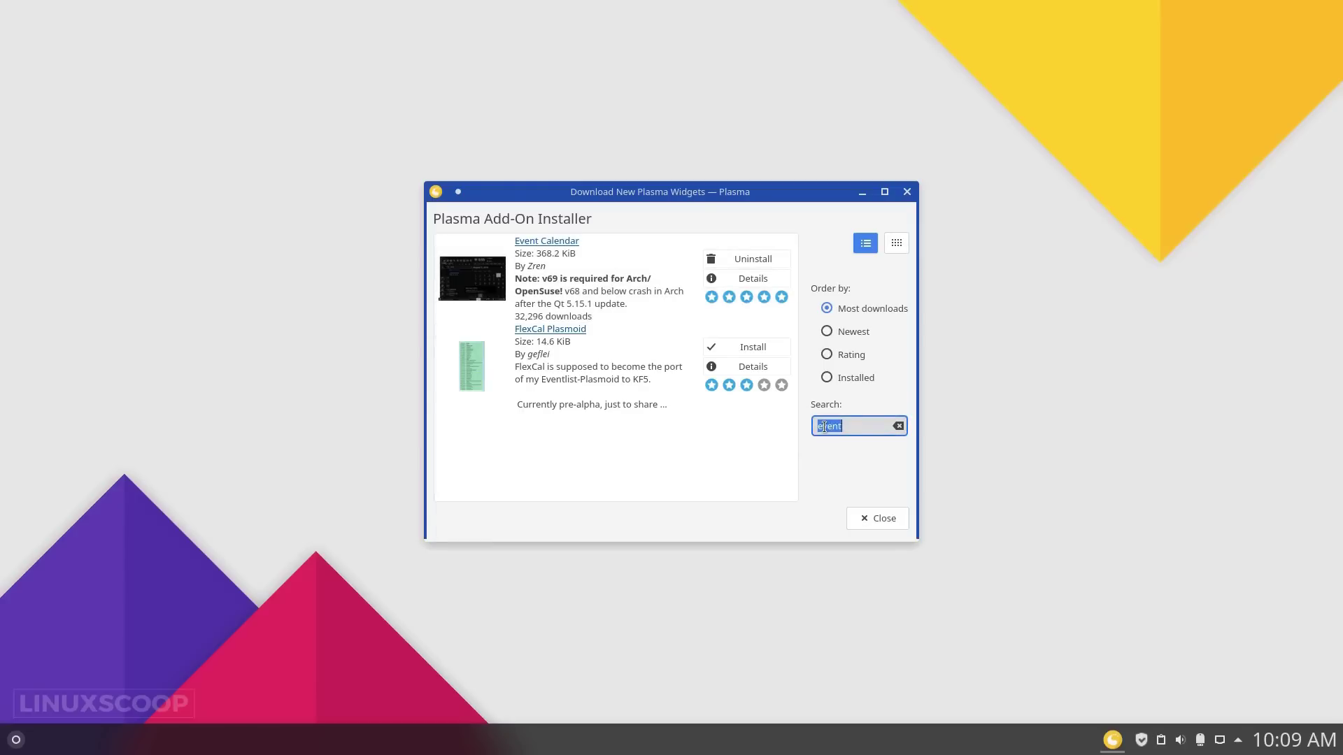
text(launchpad)
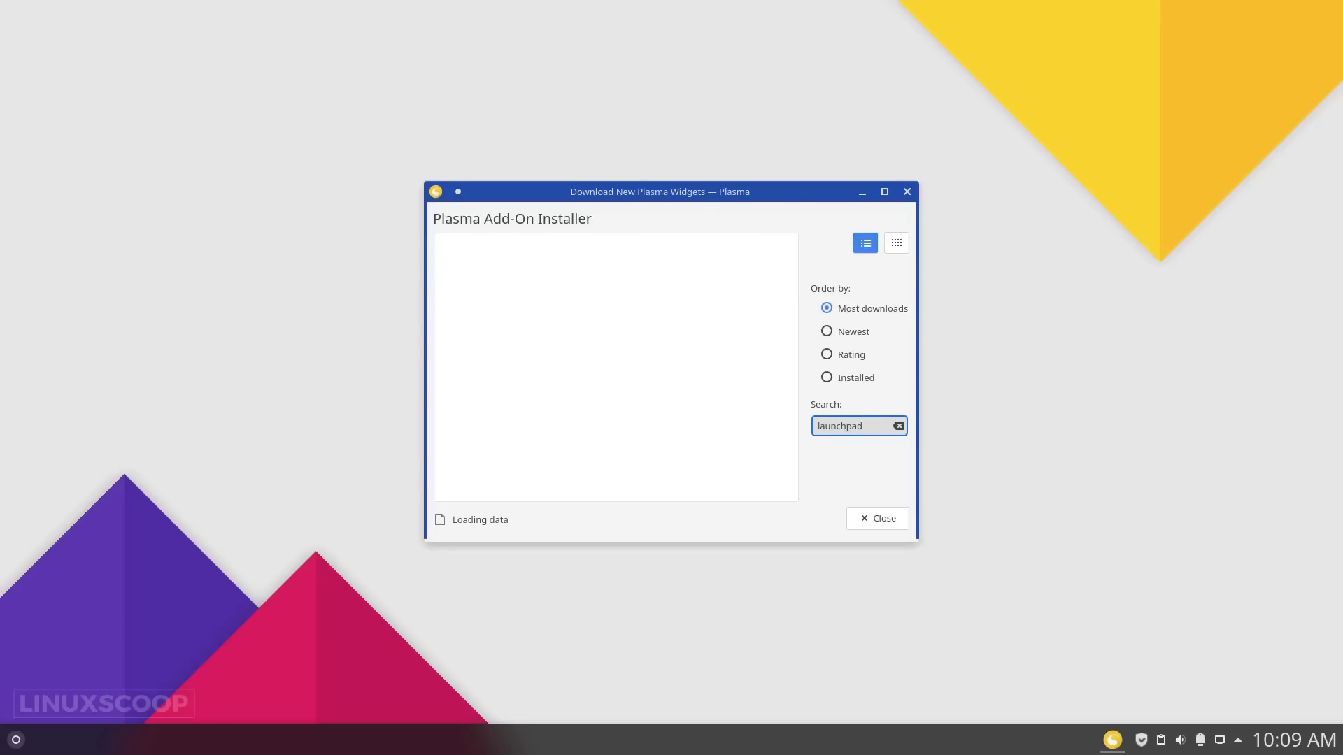
click(749, 258)
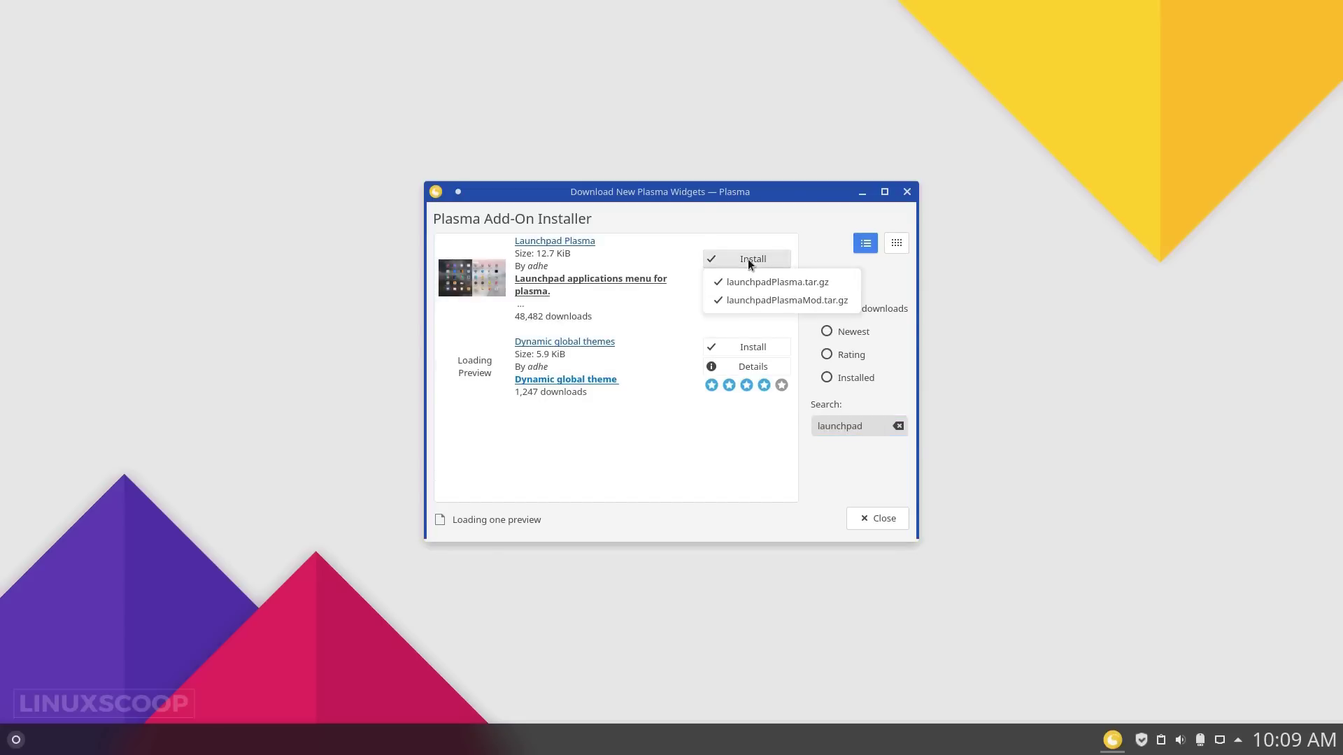
click(749, 282)
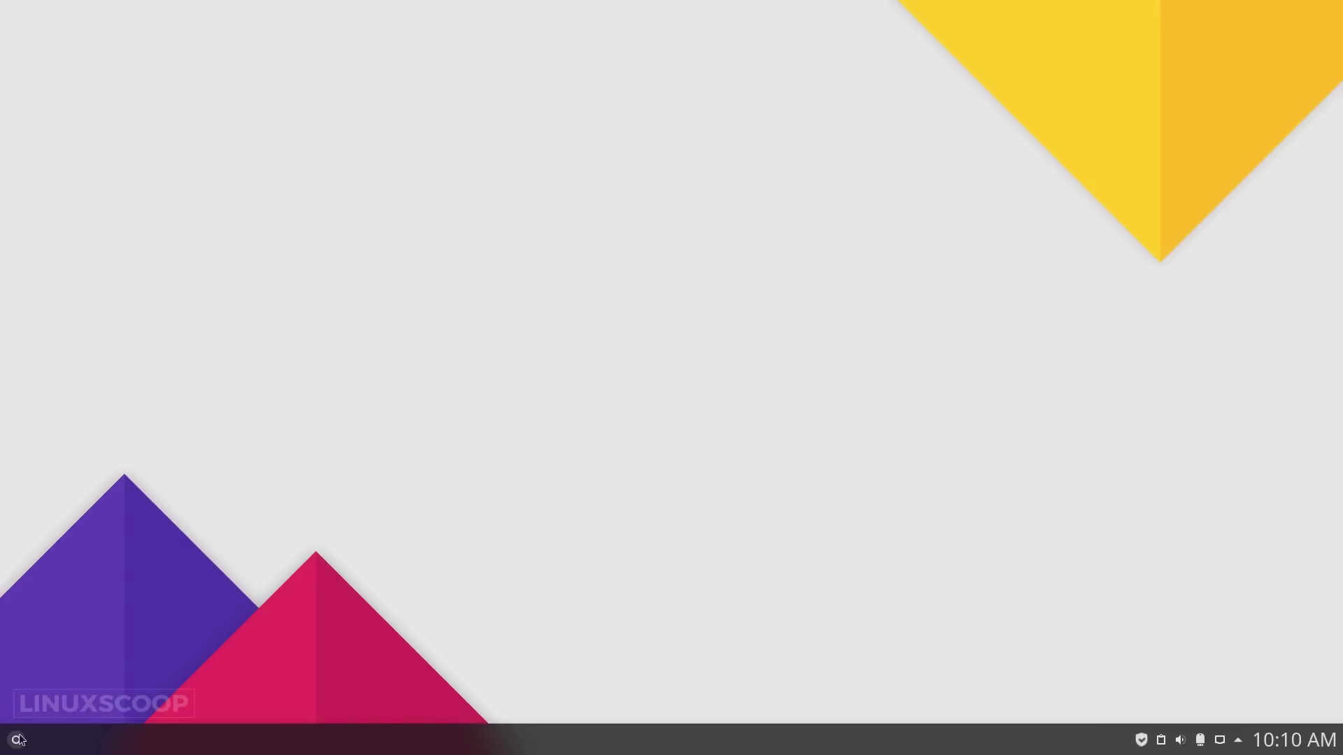
Open the preferences of the software package manager and authenticate with the account password.
click(17, 740)
click(79, 582)
click(911, 182)
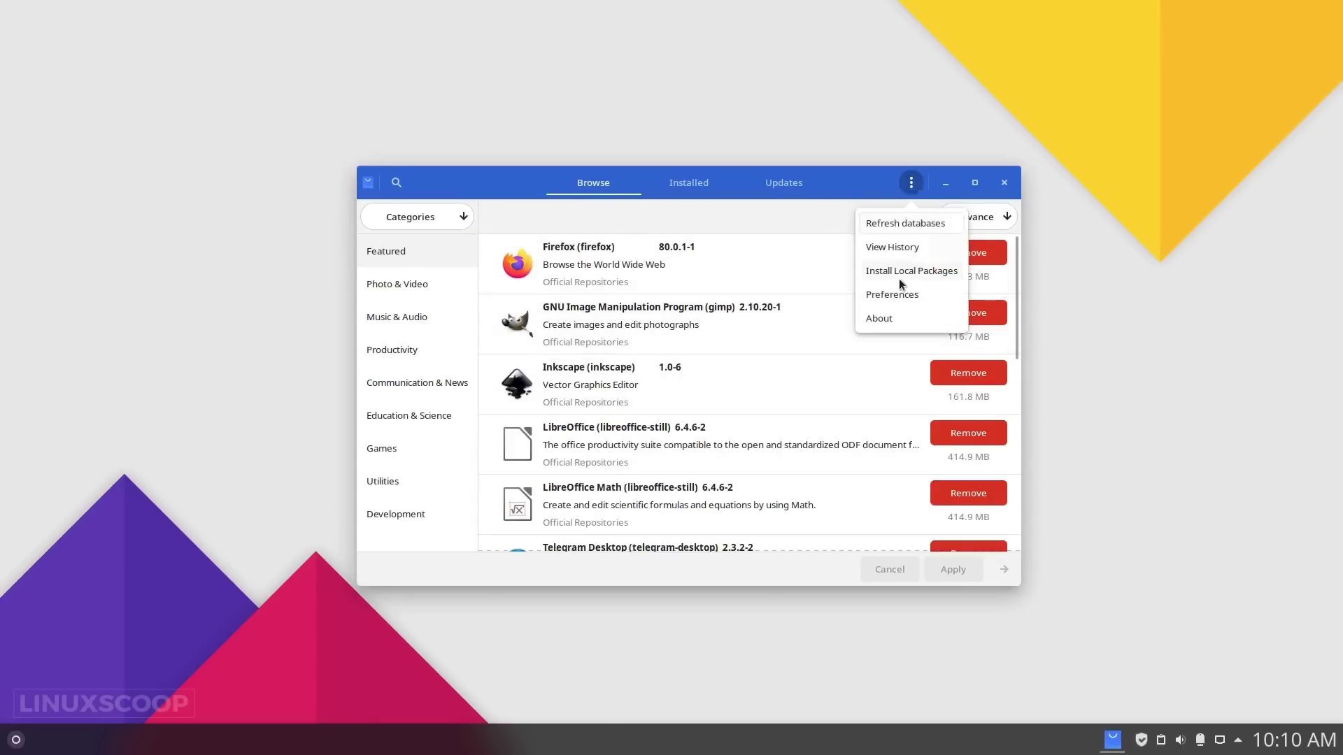
click(898, 293)
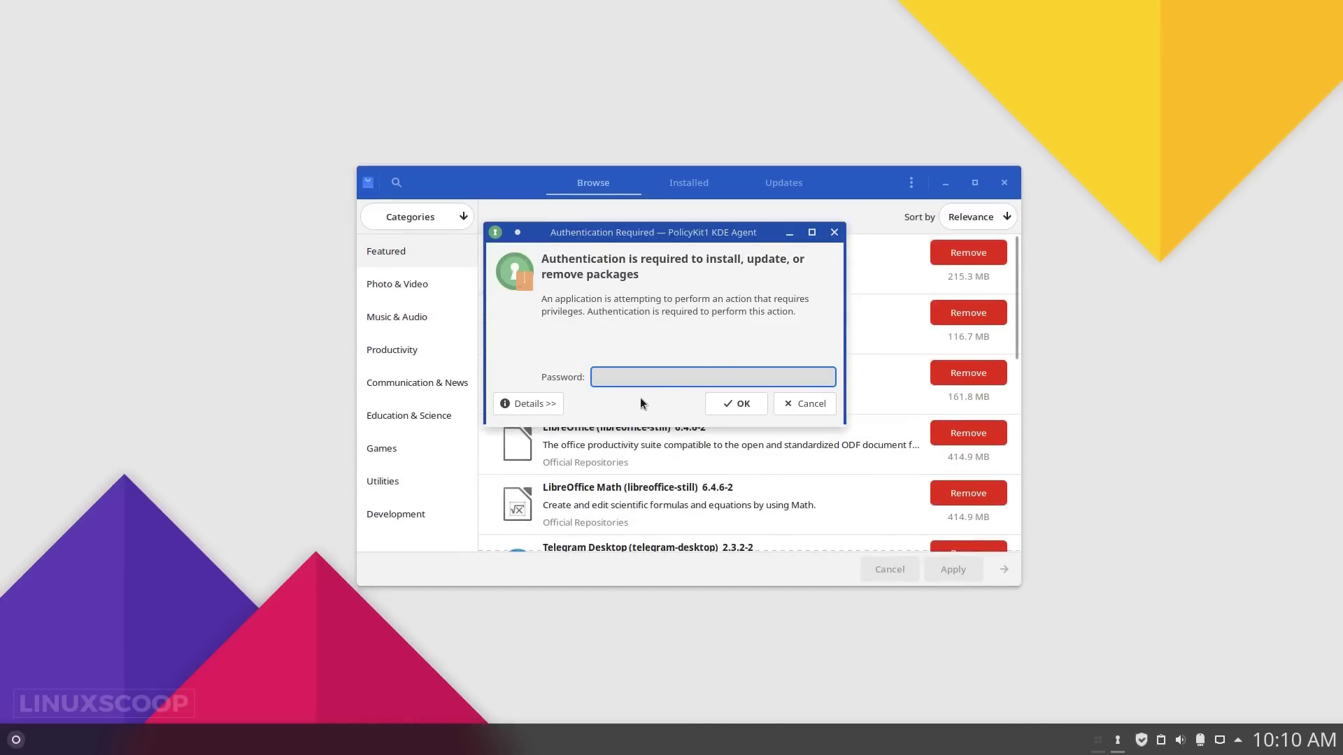
text(****)
key(Return)
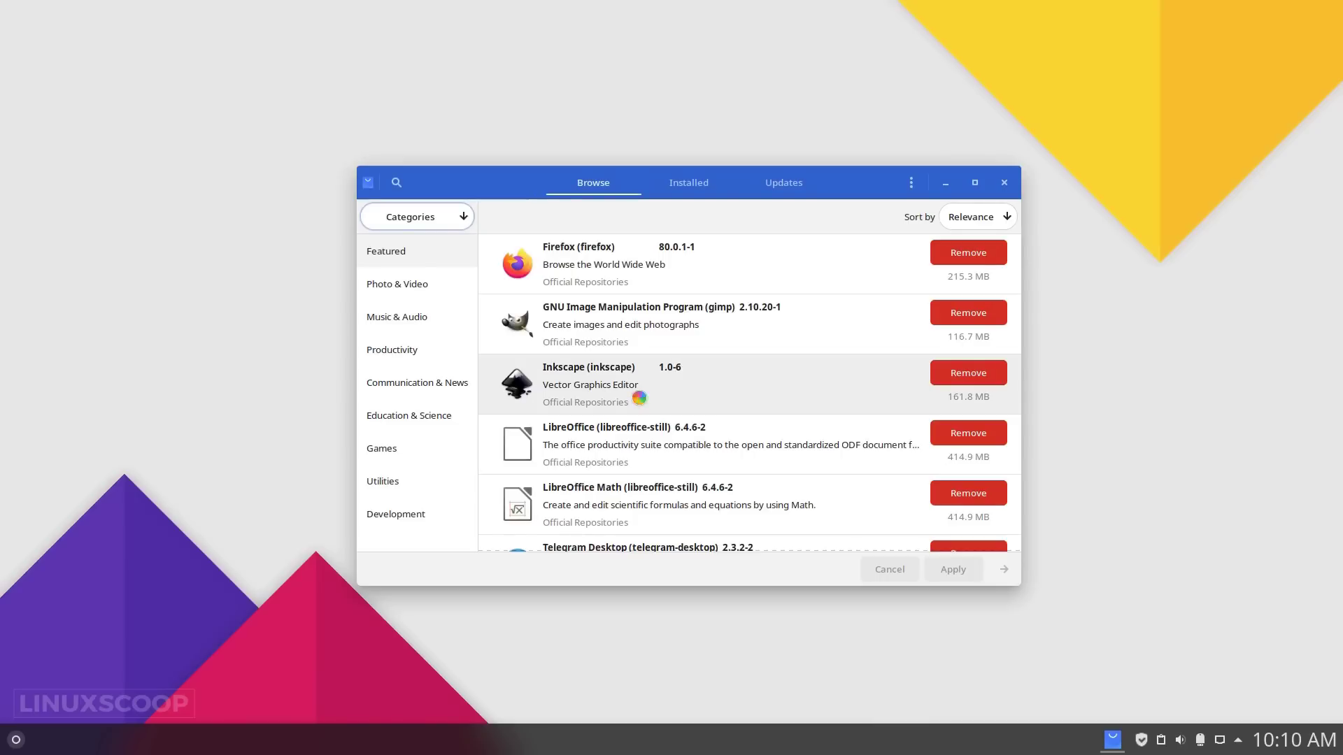
Enable keeping built packages in cache in the AUR preferences and close the preferences.
click(736, 250)
click(523, 344)
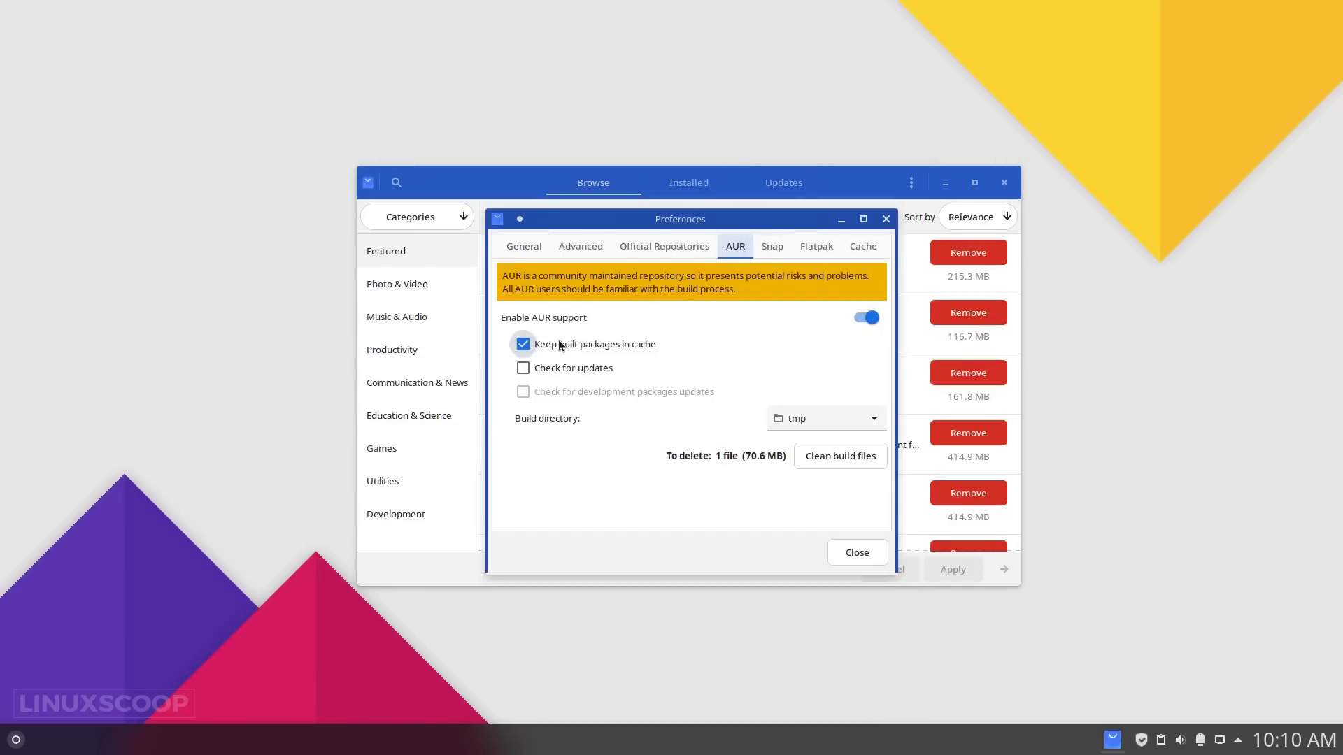
click(857, 552)
Search the packages for "virtual desktop bar" and build plasma5-applets-virtual-desktop-bar-git from the AUR.
click(396, 187)
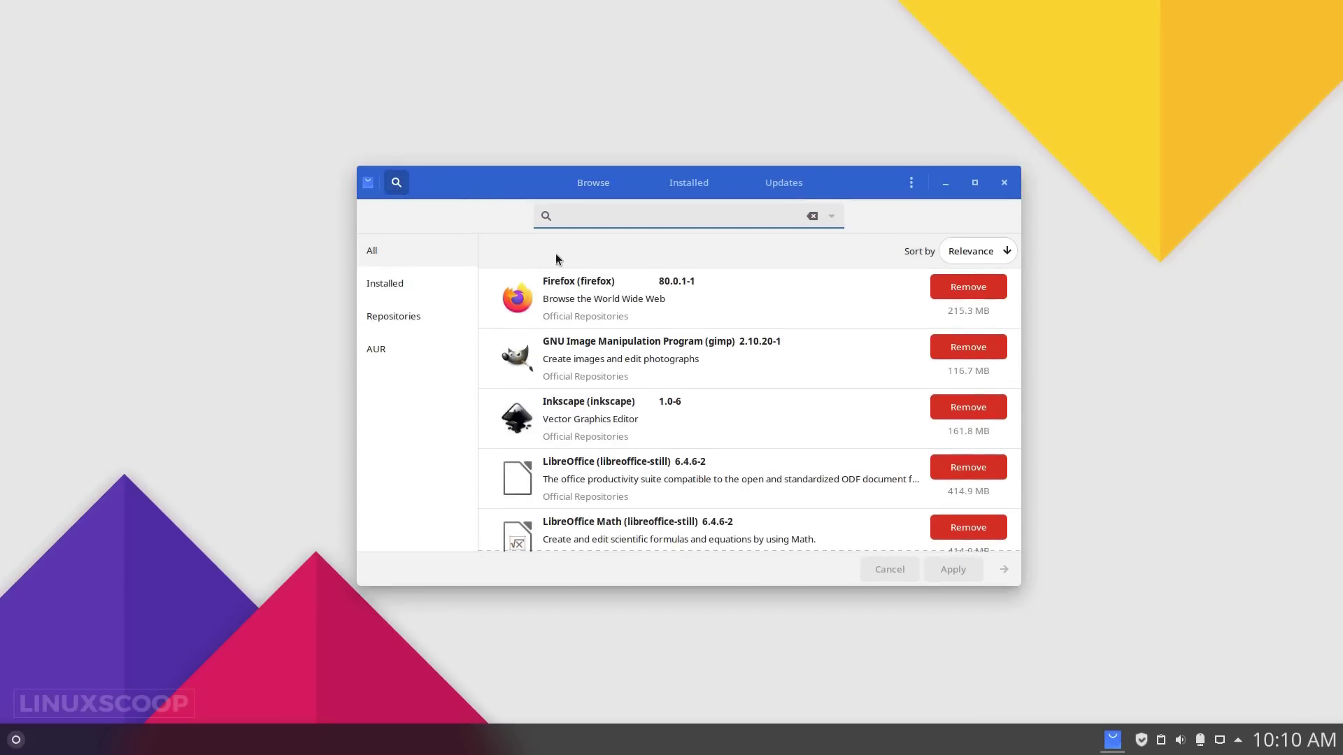
text(virtual desktop bar)
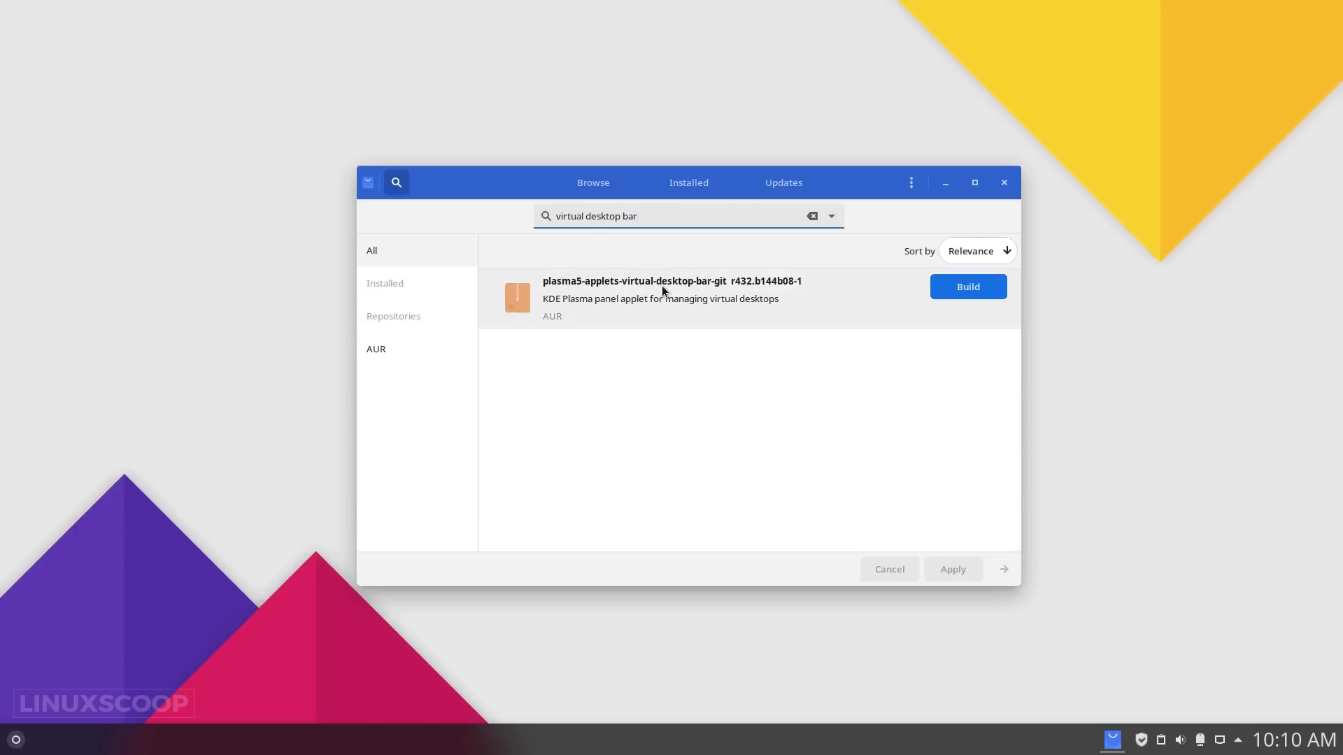
click(956, 288)
click(951, 569)
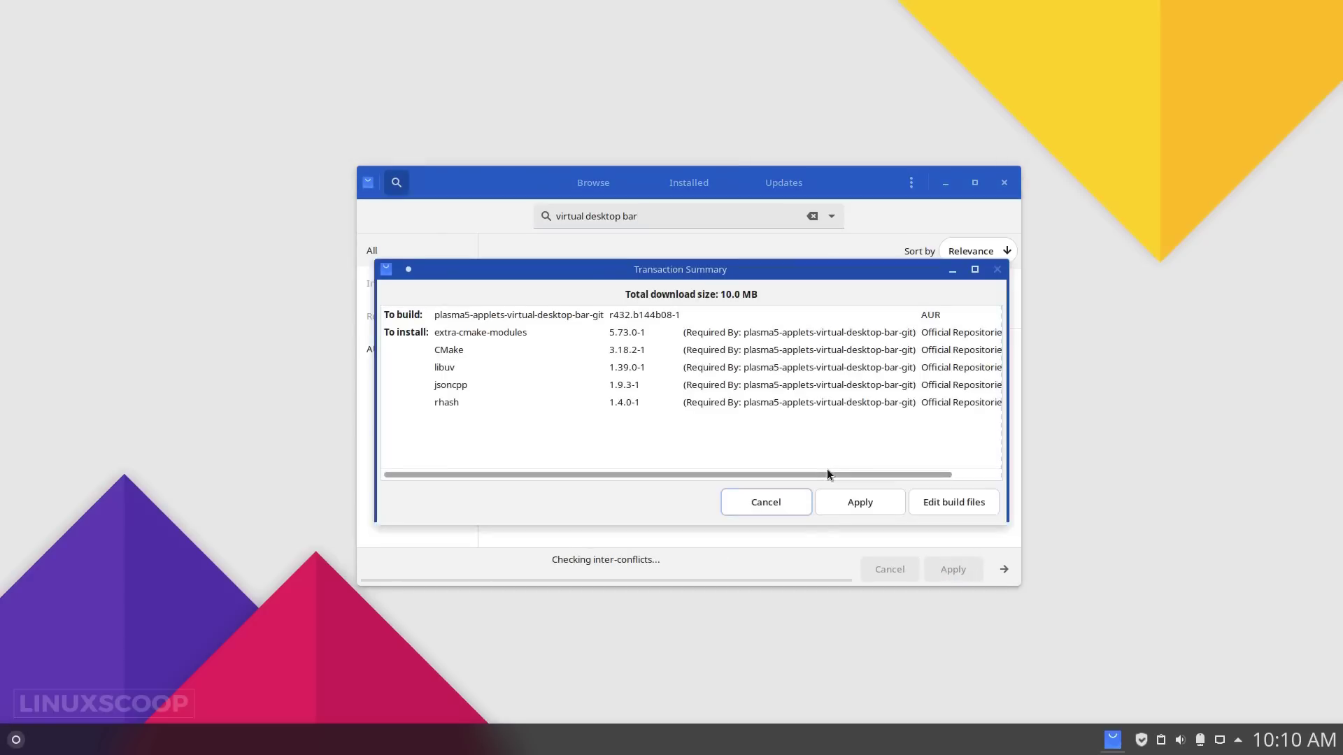
click(865, 501)
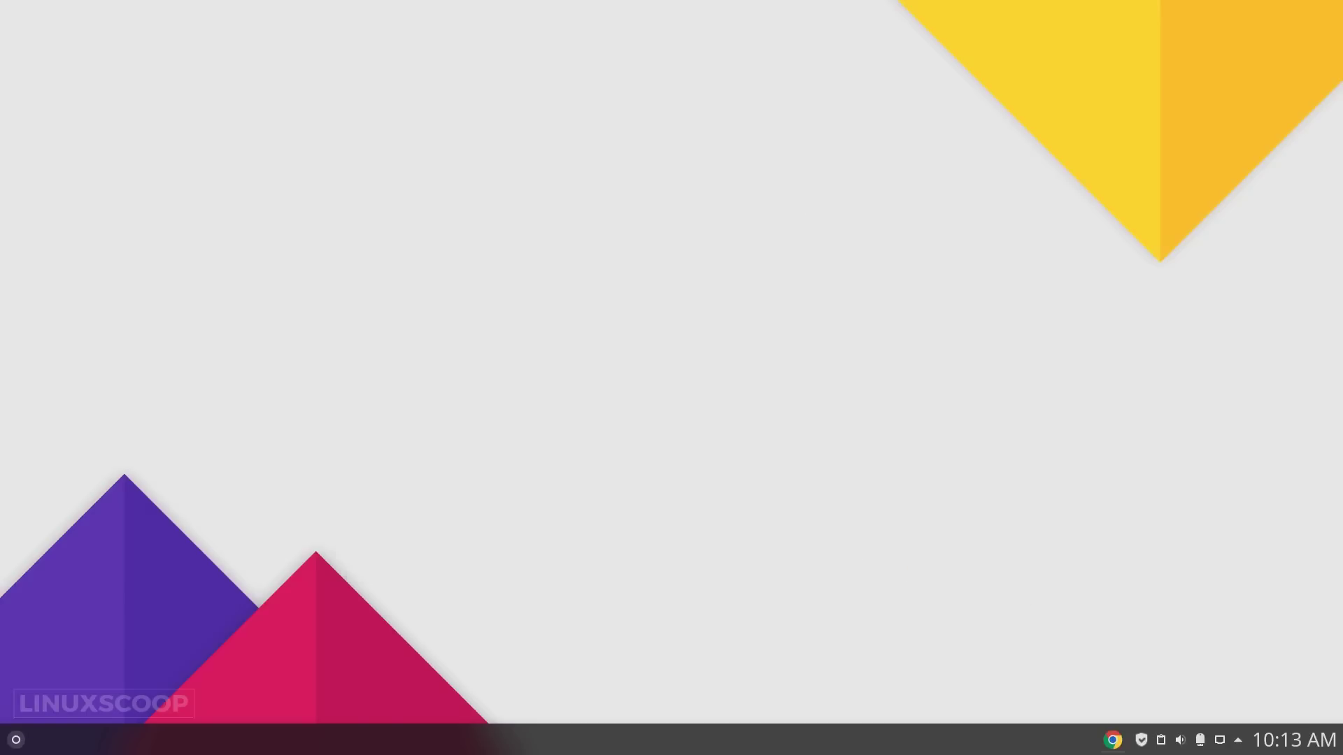
Switch to Chrome, download the plasma-systray-latte-tweaks GitHub repository as a ZIP, and show the file in its folder.
click(1112, 739)
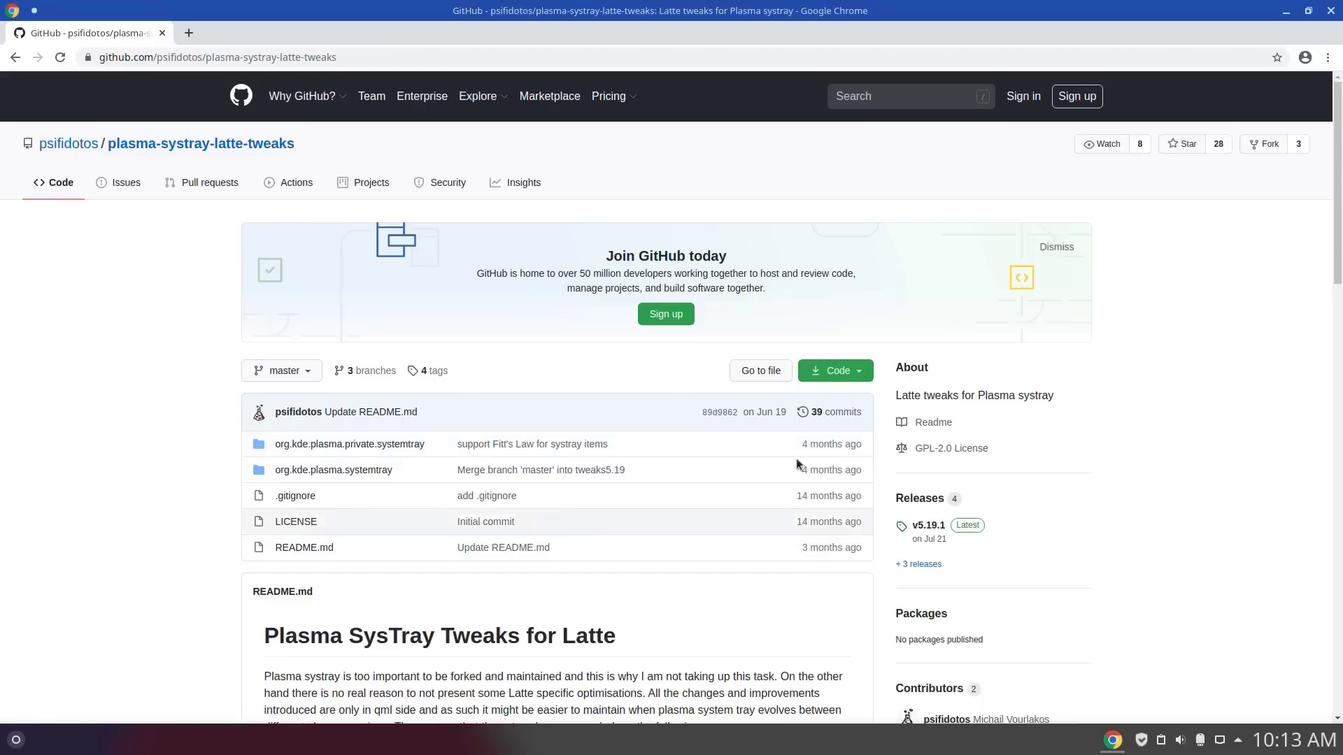
click(835, 371)
click(723, 517)
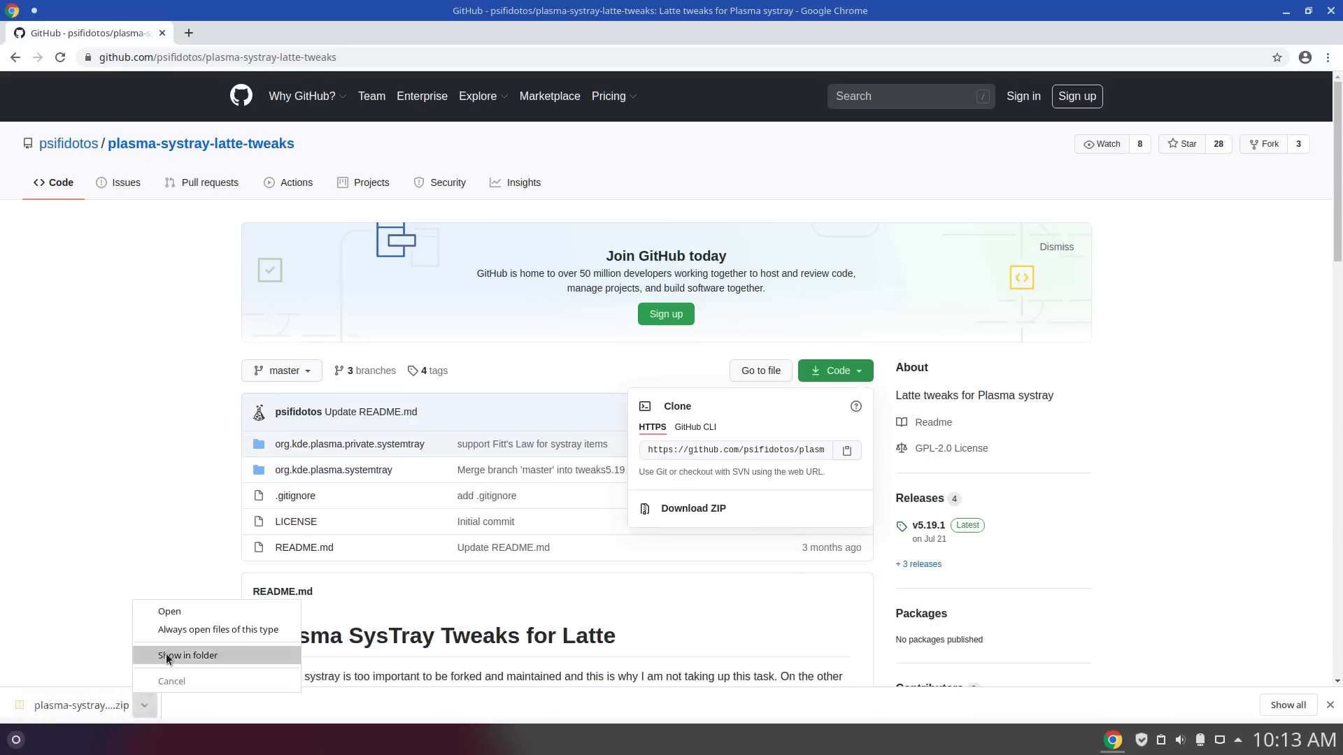
click(161, 650)
click(1285, 11)
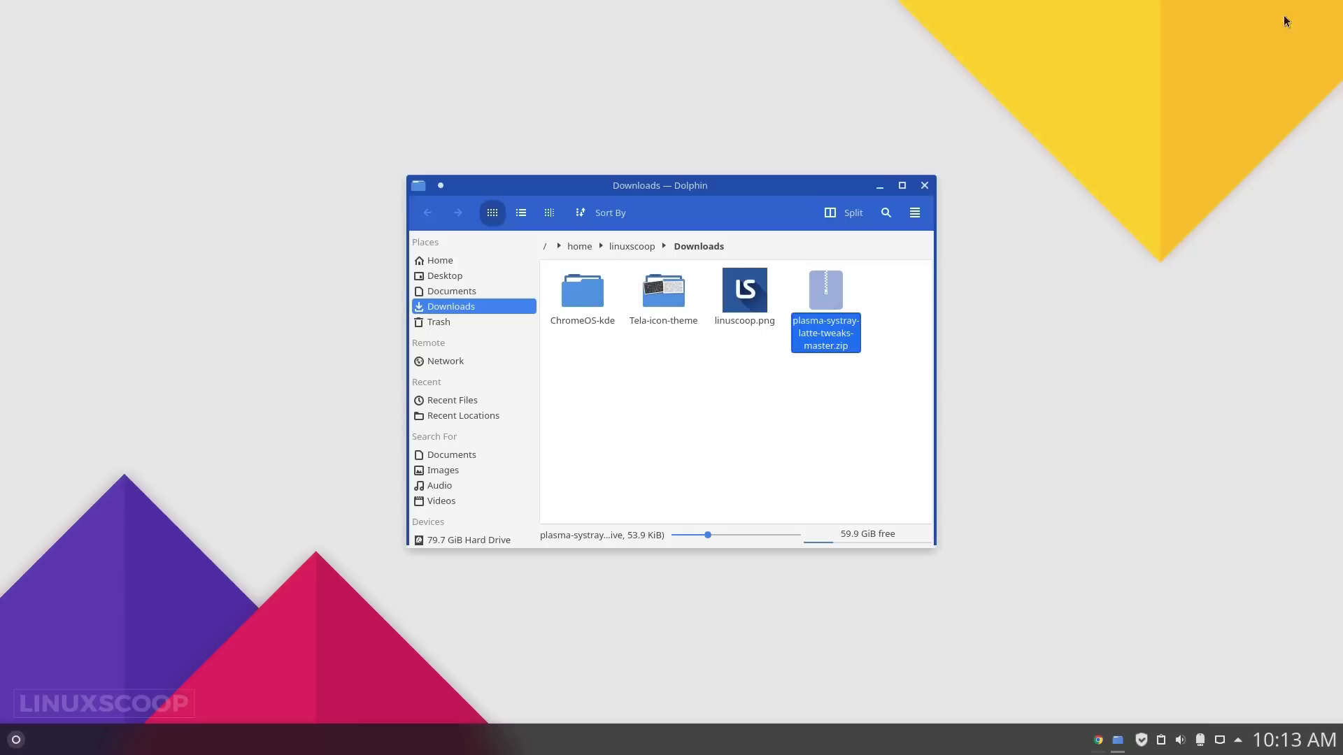
Extract plasma-systray-latte-tweaks-master.zip into the Downloads folder.
right_click(817, 330)
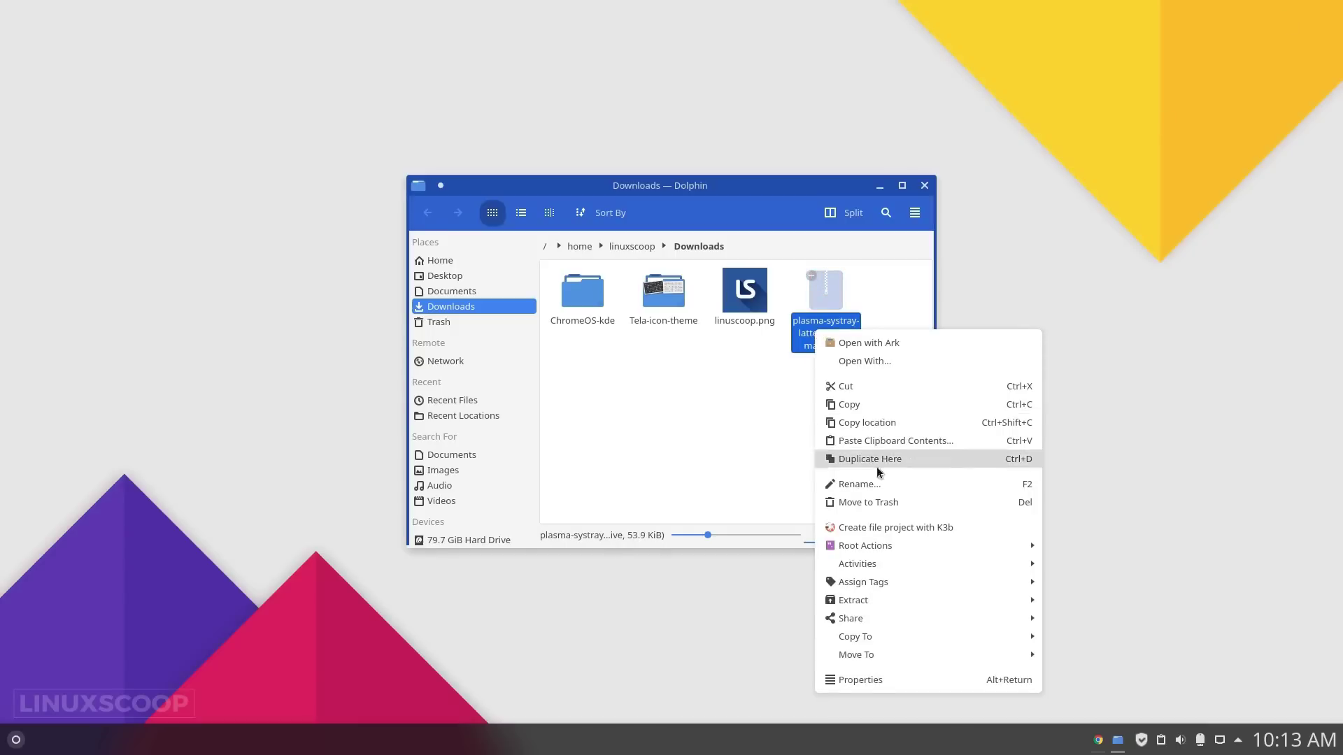
mouse_move(870, 599)
click(1147, 637)
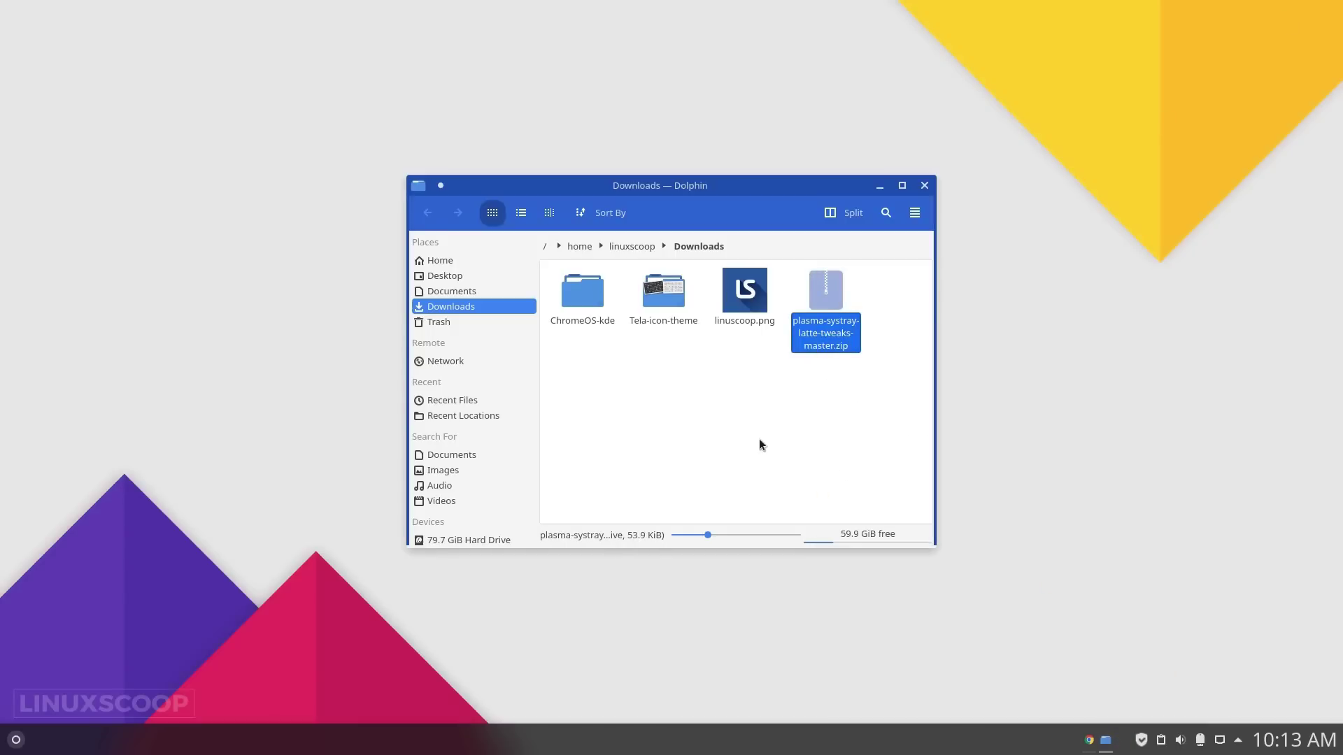
Maximize the file manager in split view and show the home folder with hidden files in the second pane.
click(902, 185)
click(786, 235)
click(1238, 47)
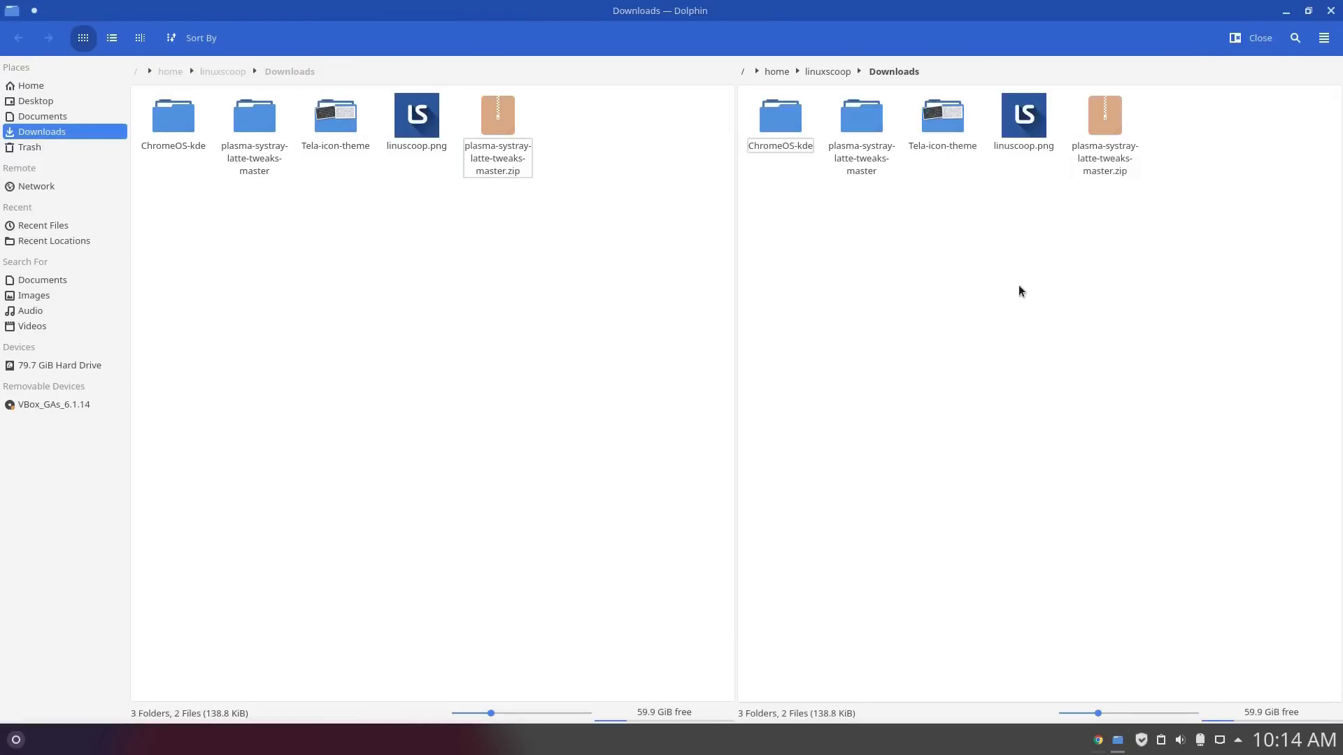
click(832, 72)
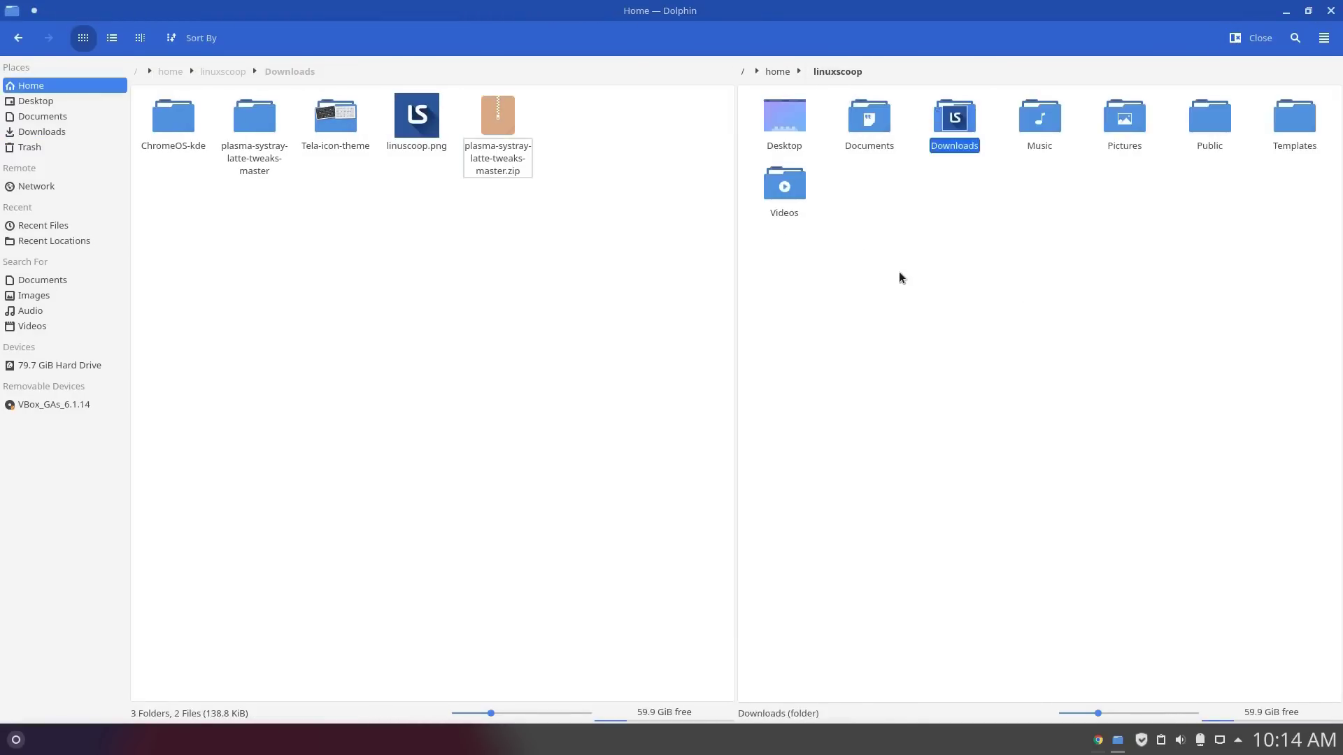
click(1321, 44)
click(1212, 299)
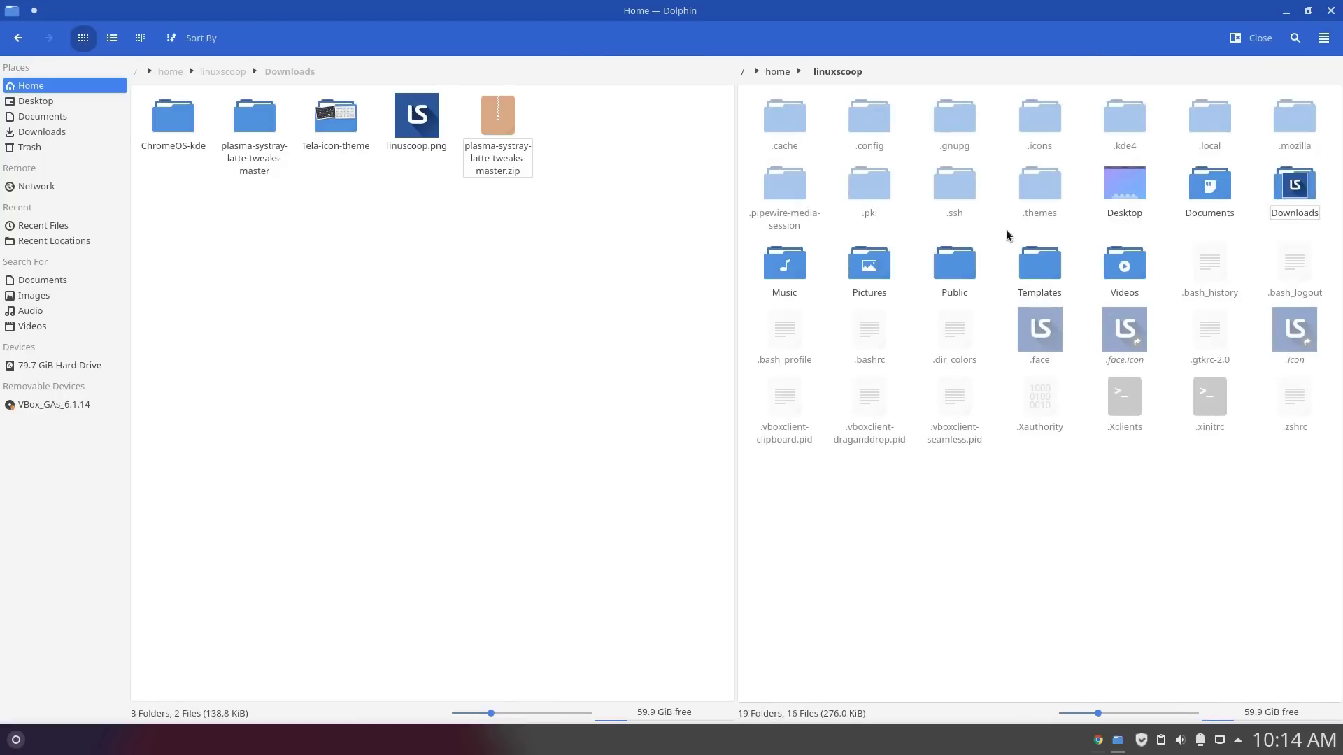
Browse the home folder pane to .local/share/plasma/plasmoids.
click(1210, 115)
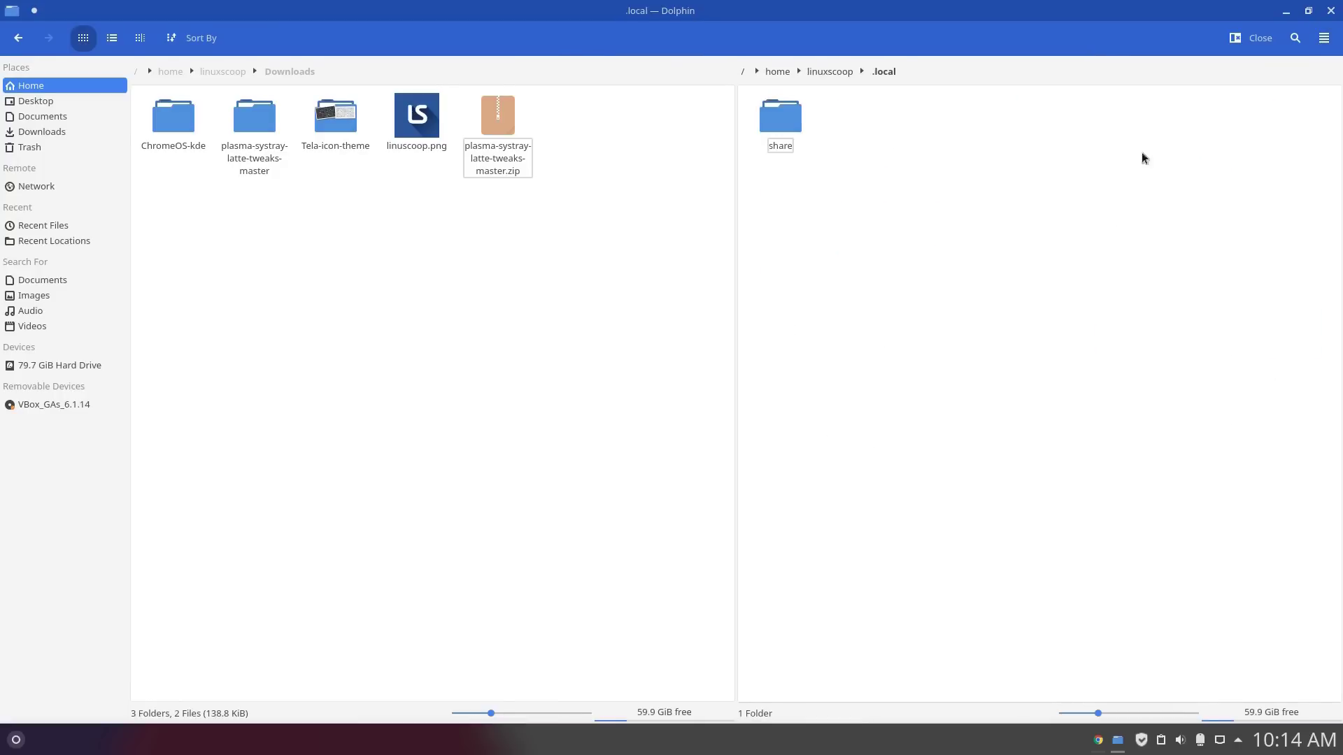
click(782, 136)
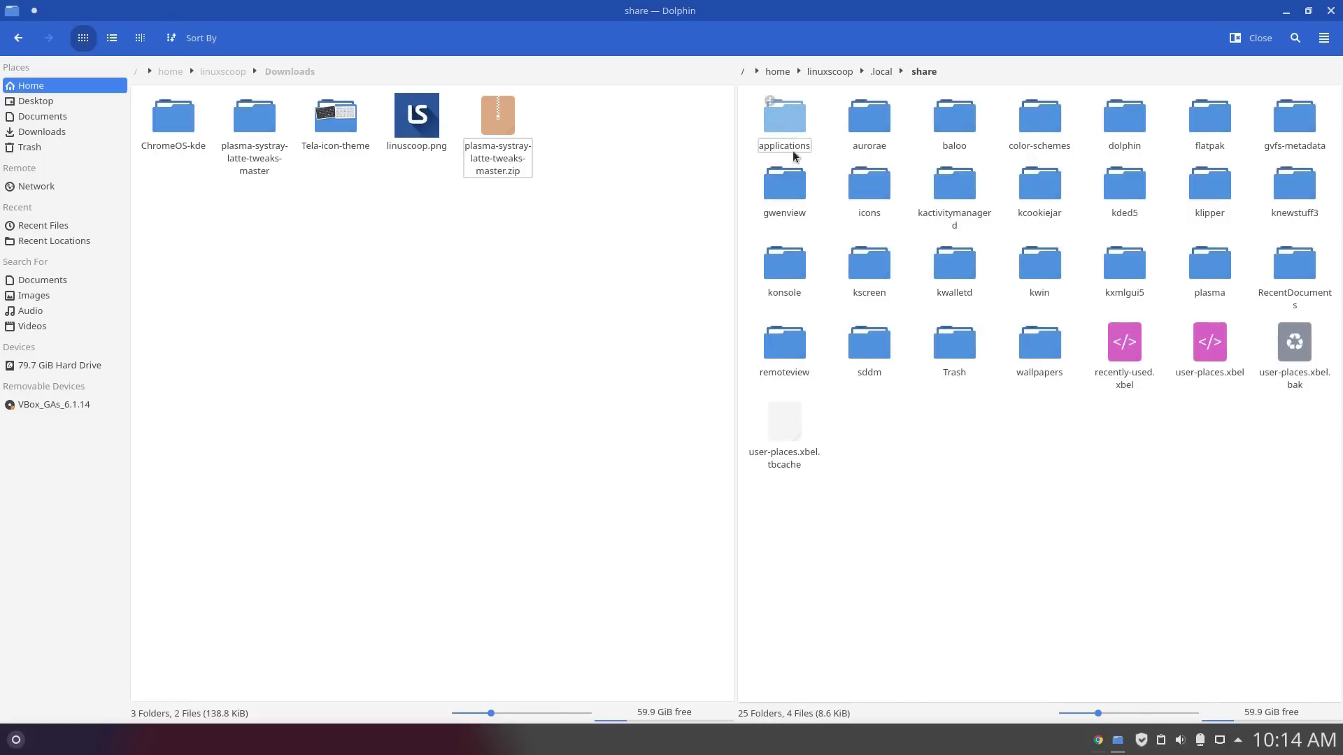
click(1210, 269)
click(1023, 126)
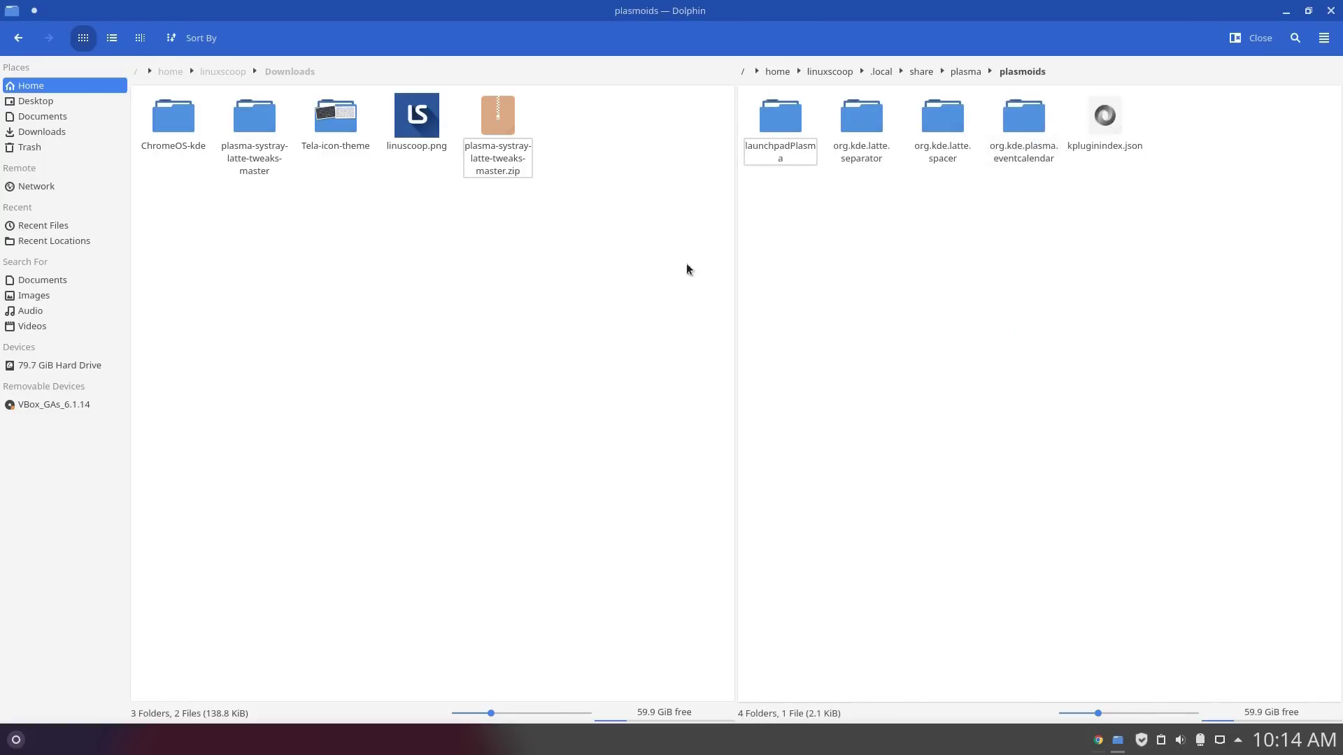
Copy org.kde.plasma.private.systemtray and org.kde.plasma.systemtray from the extracted plasma-systray-latte-tweaks-master folder into plasmoids, and close the file manager.
click(686, 270)
click(253, 162)
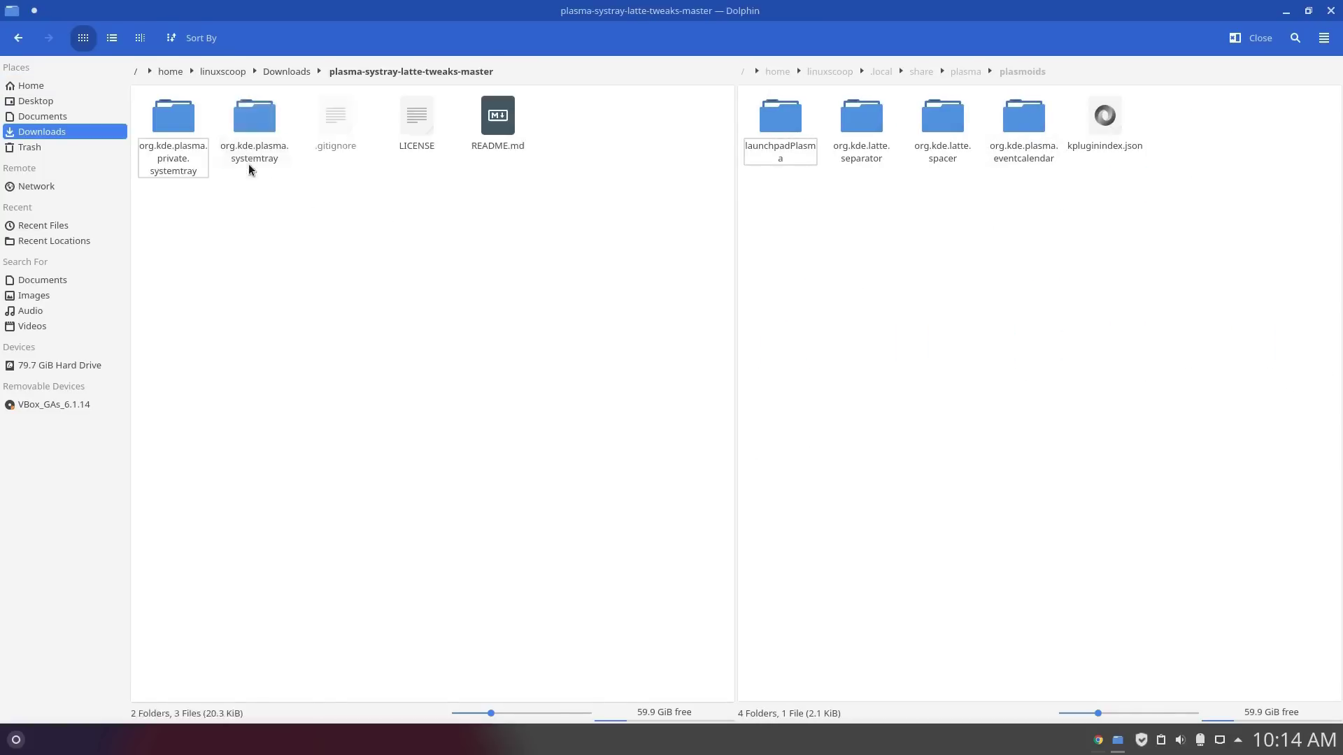
drag(240, 186, 157, 133)
right_click(184, 160)
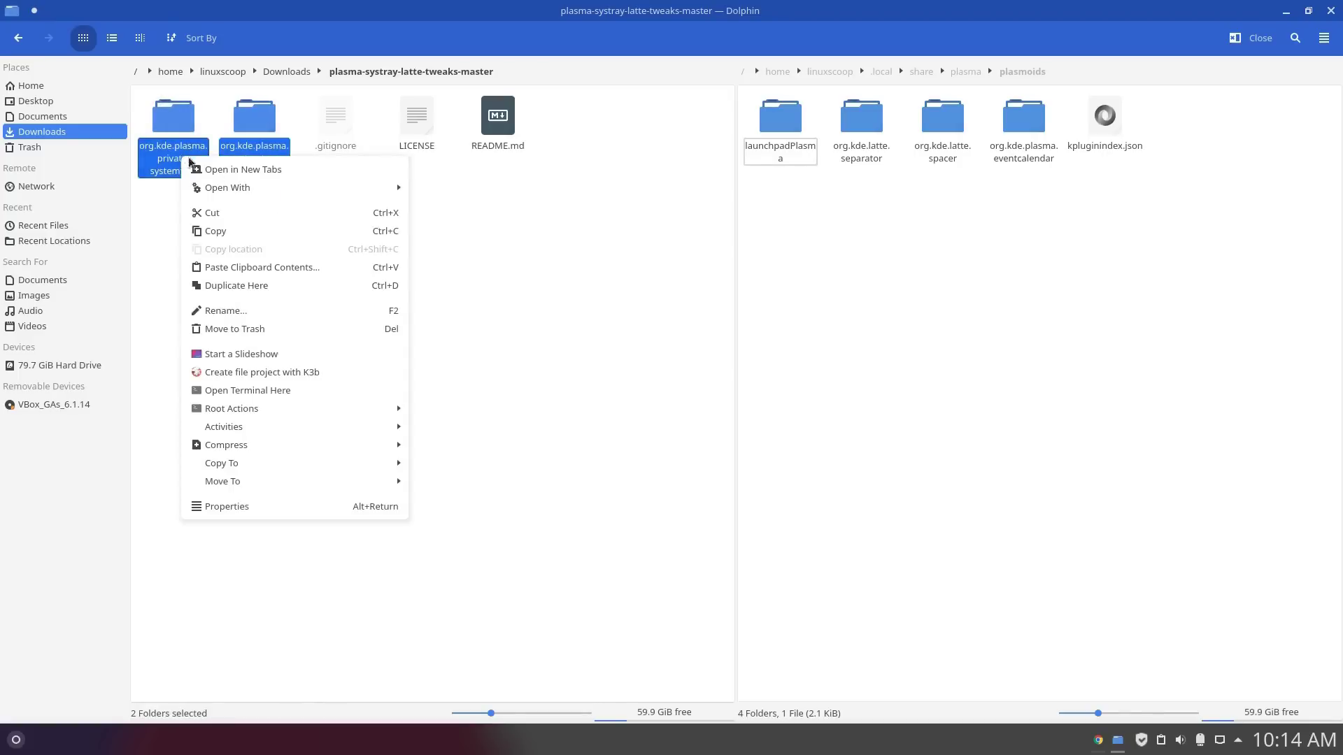
click(240, 231)
click(969, 315)
right_click(938, 267)
click(996, 319)
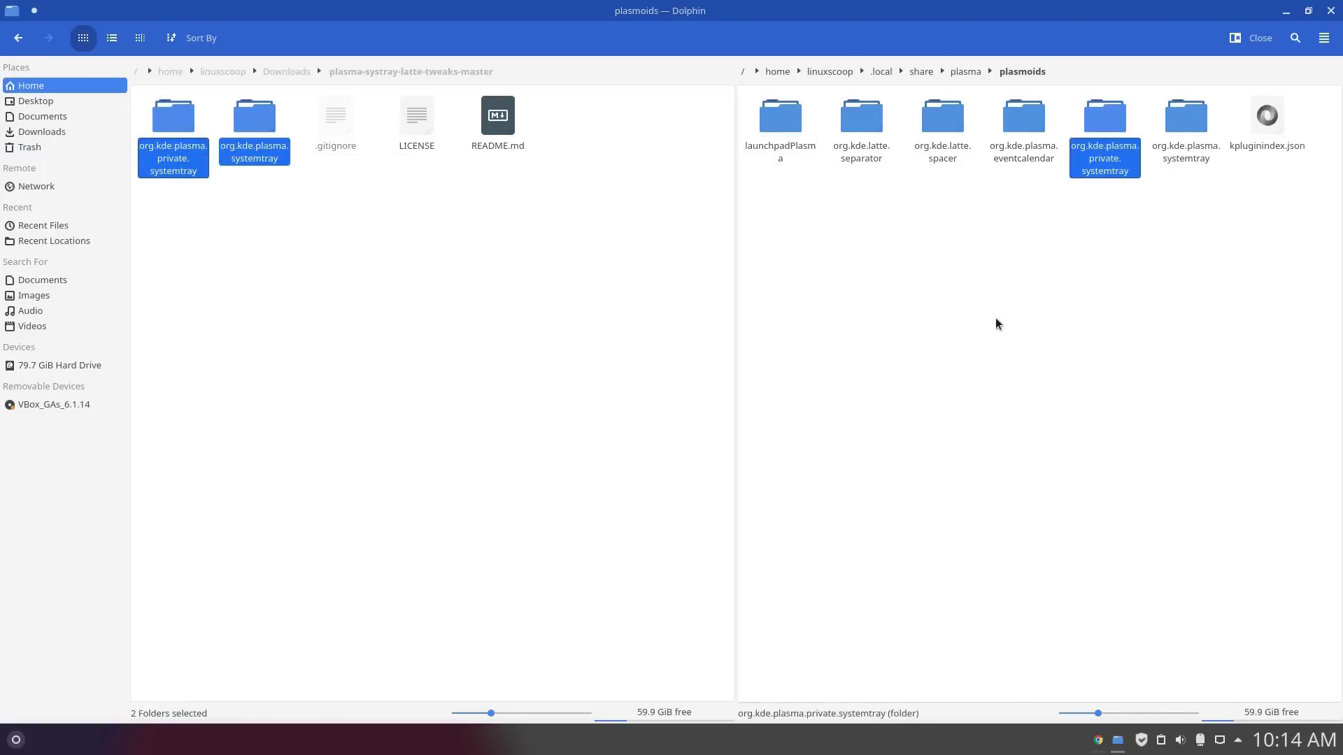
click(996, 317)
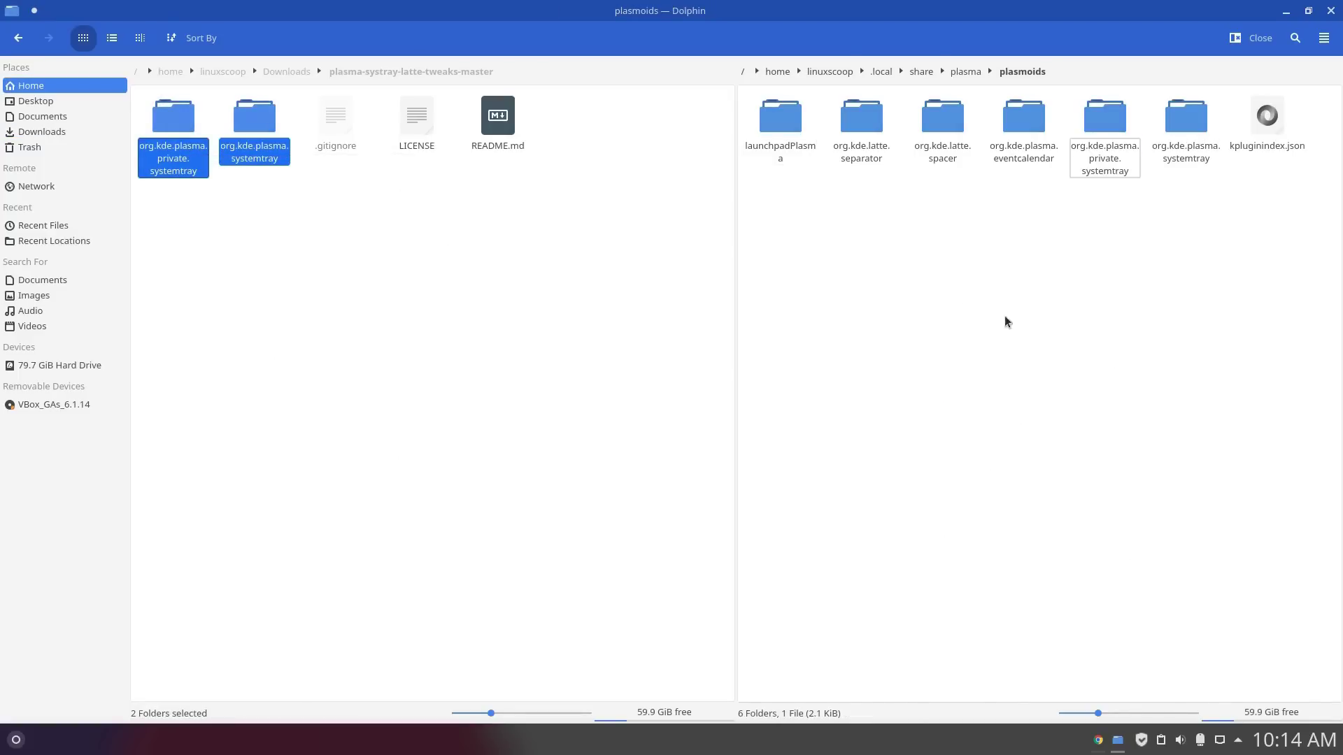
click(1309, 9)
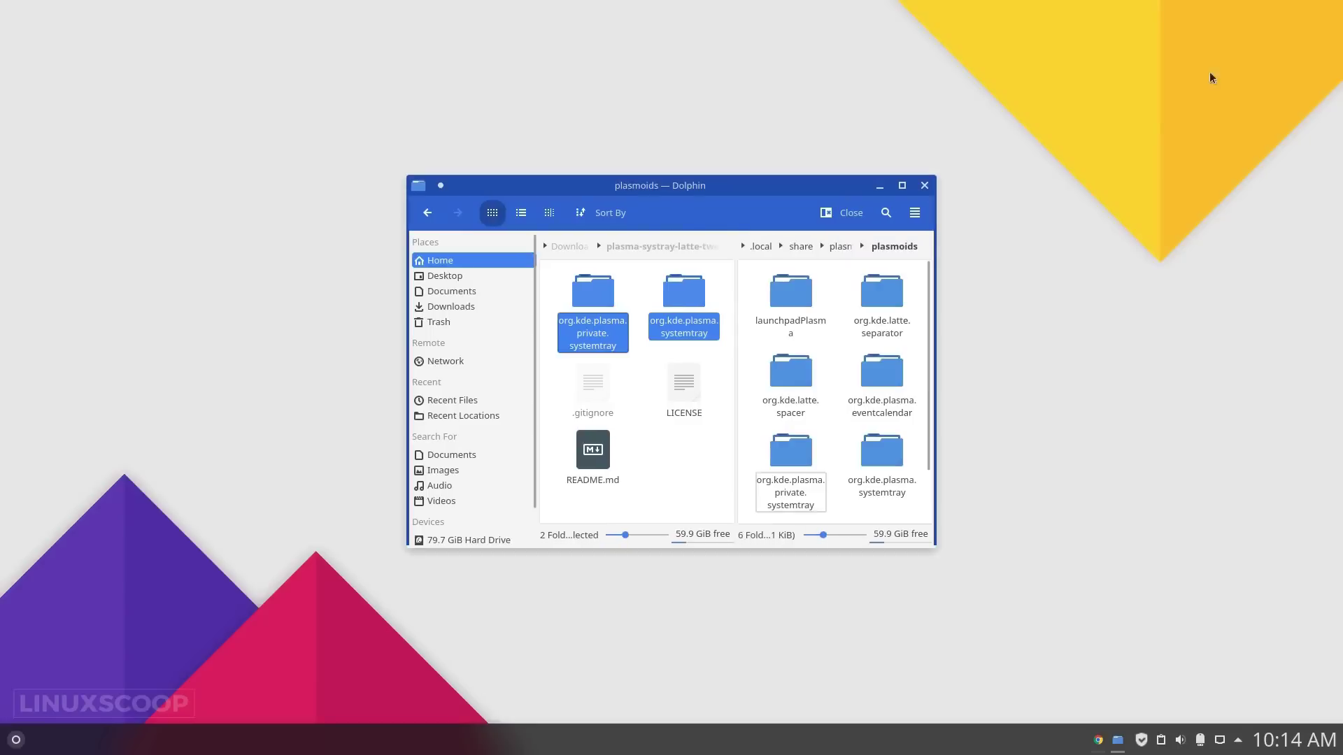
click(922, 189)
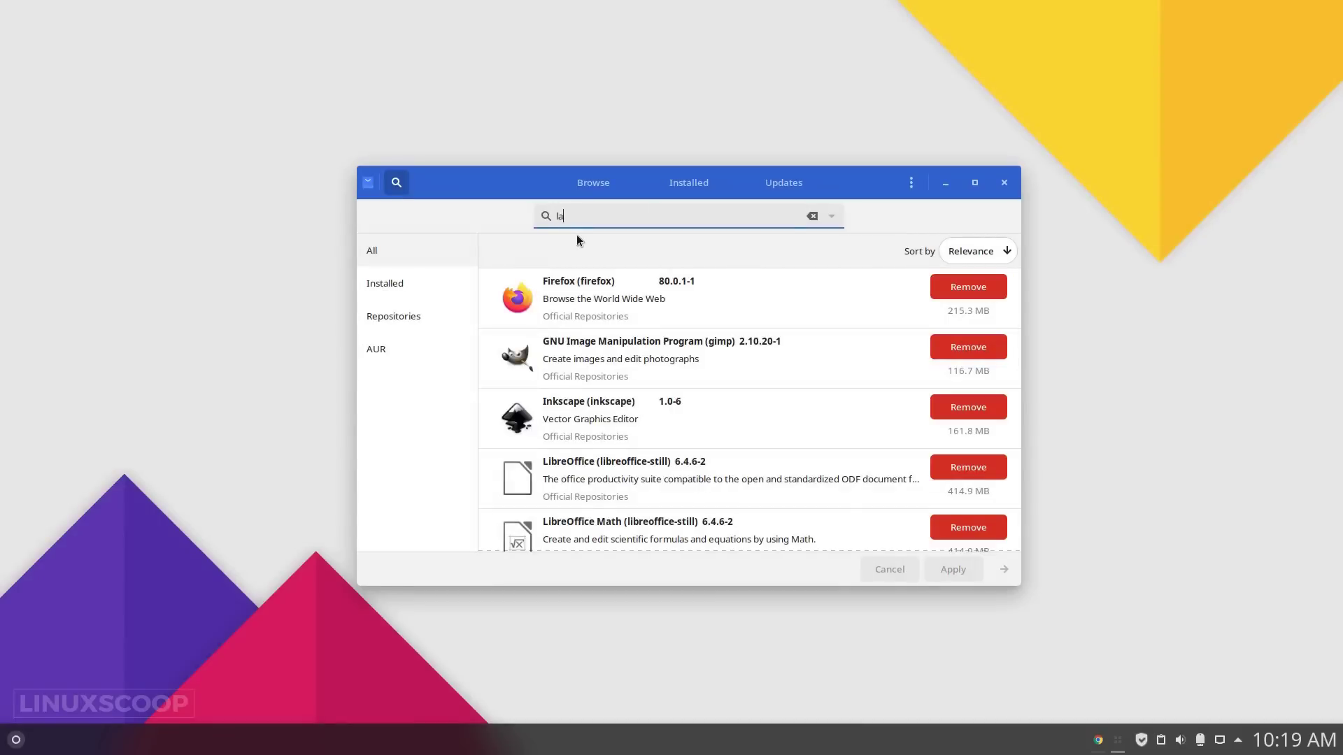
Search the package manager for "latte-dock" and build the AUR package latte-dock-git r4549.1fab6237-1, authenticating with the account password.
text(ock)
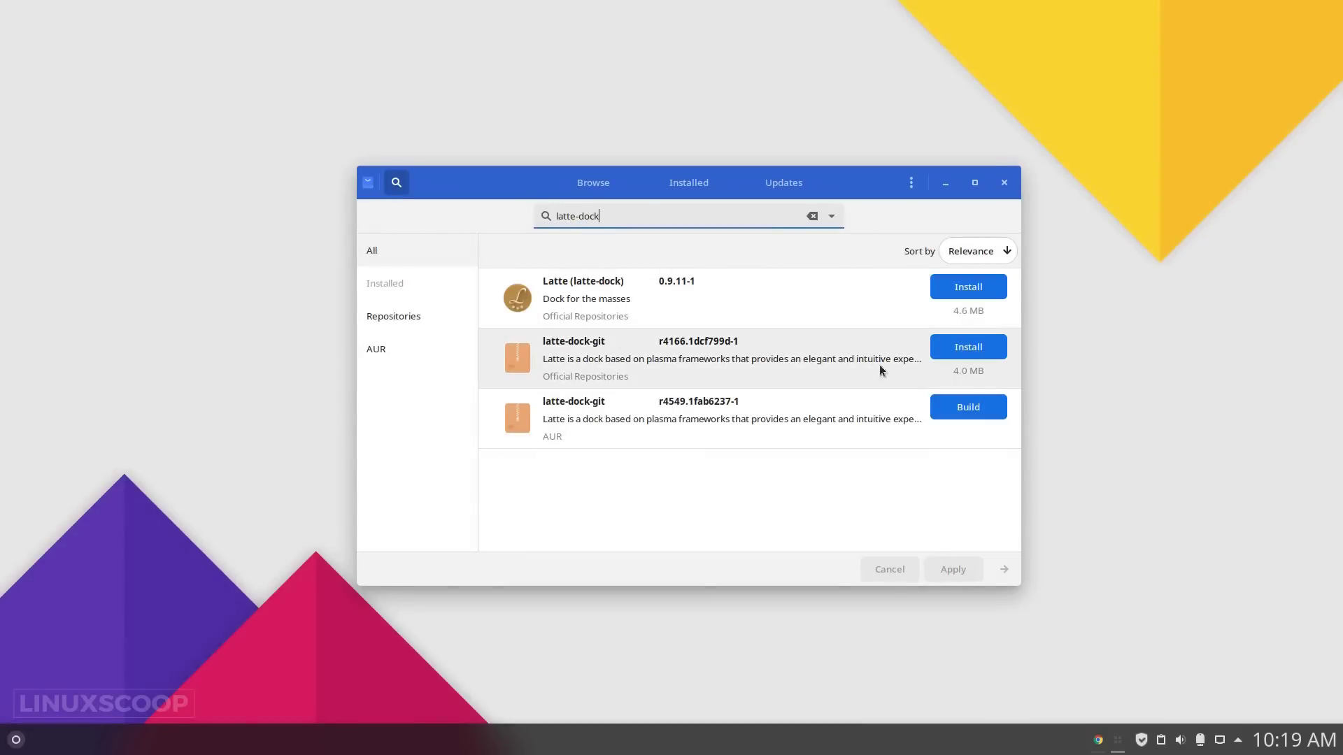
click(962, 410)
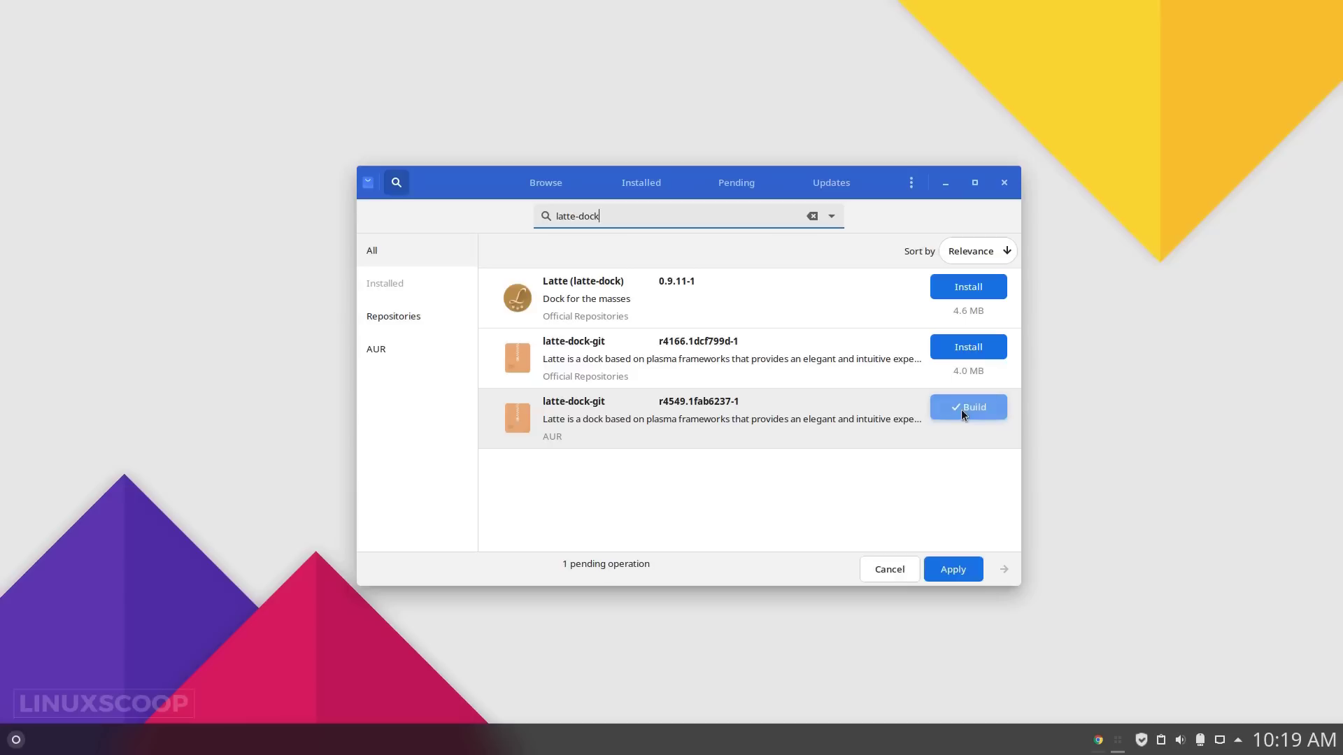
click(950, 569)
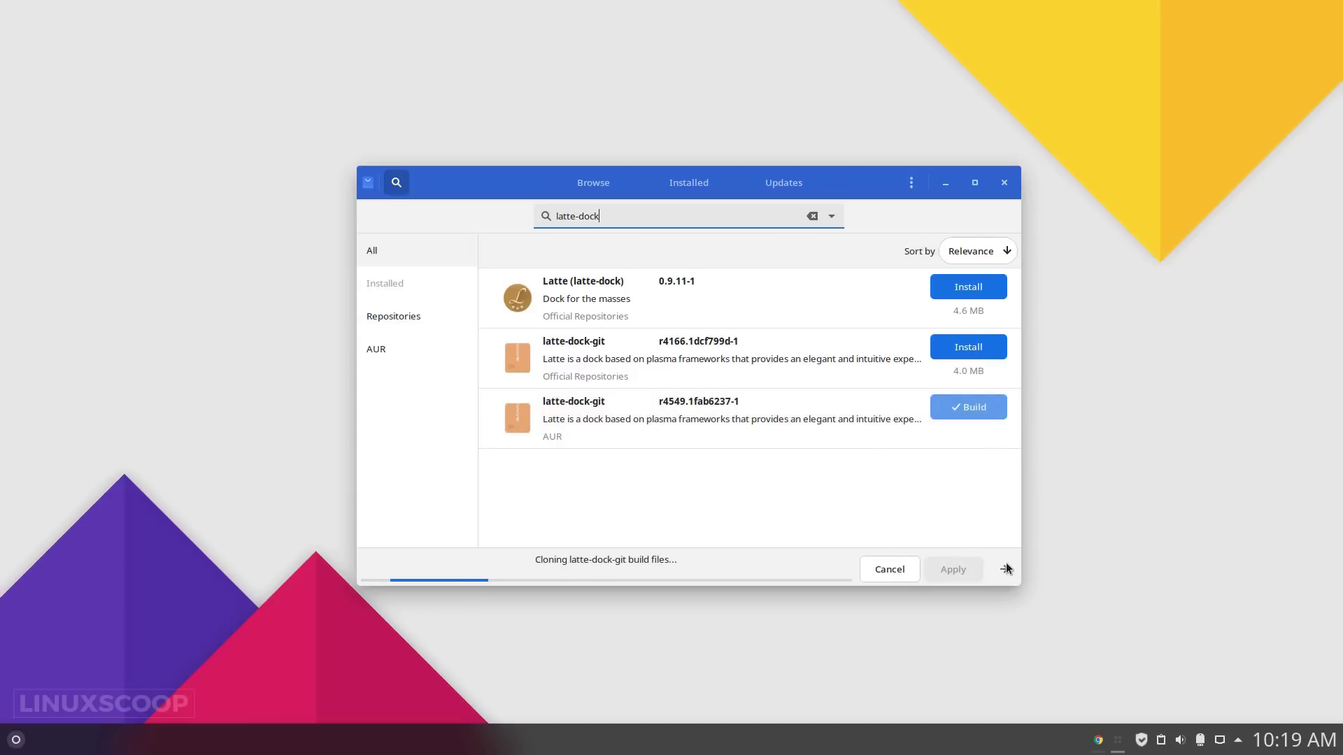
click(879, 490)
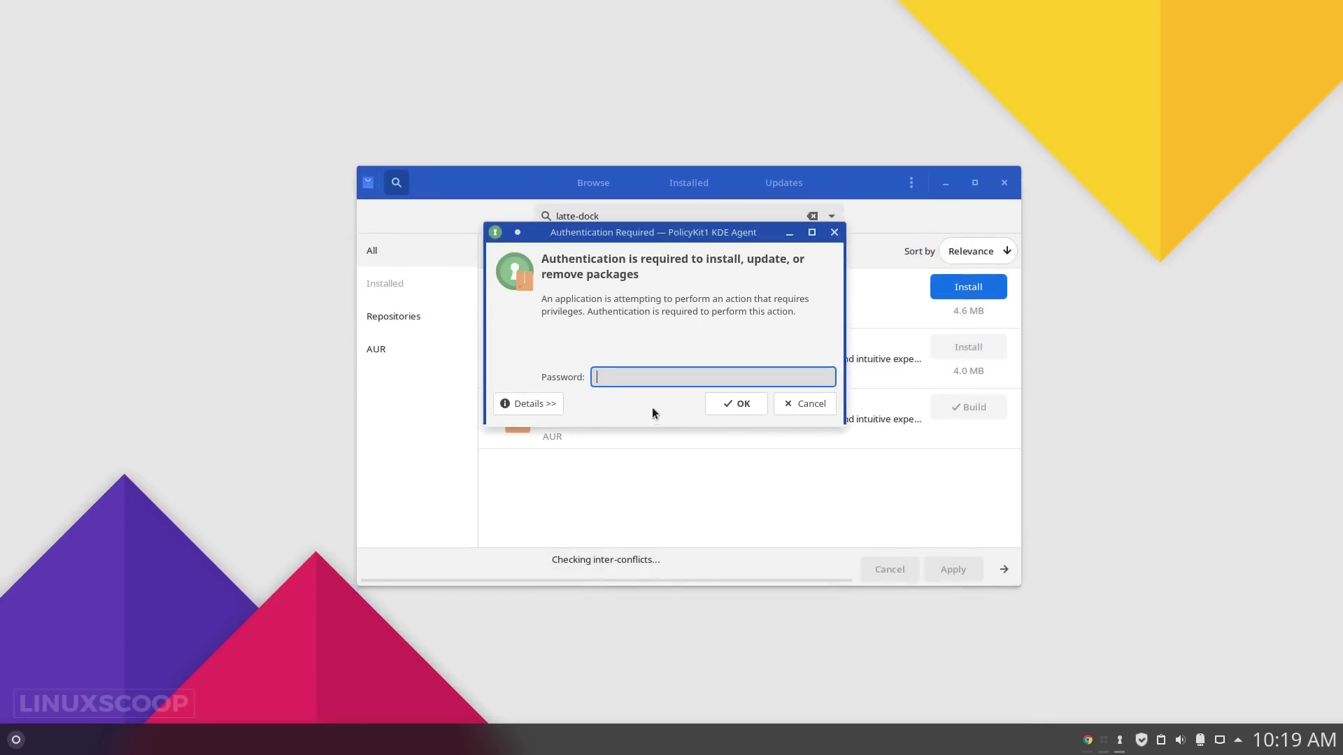
text(••••••)
key(Return)
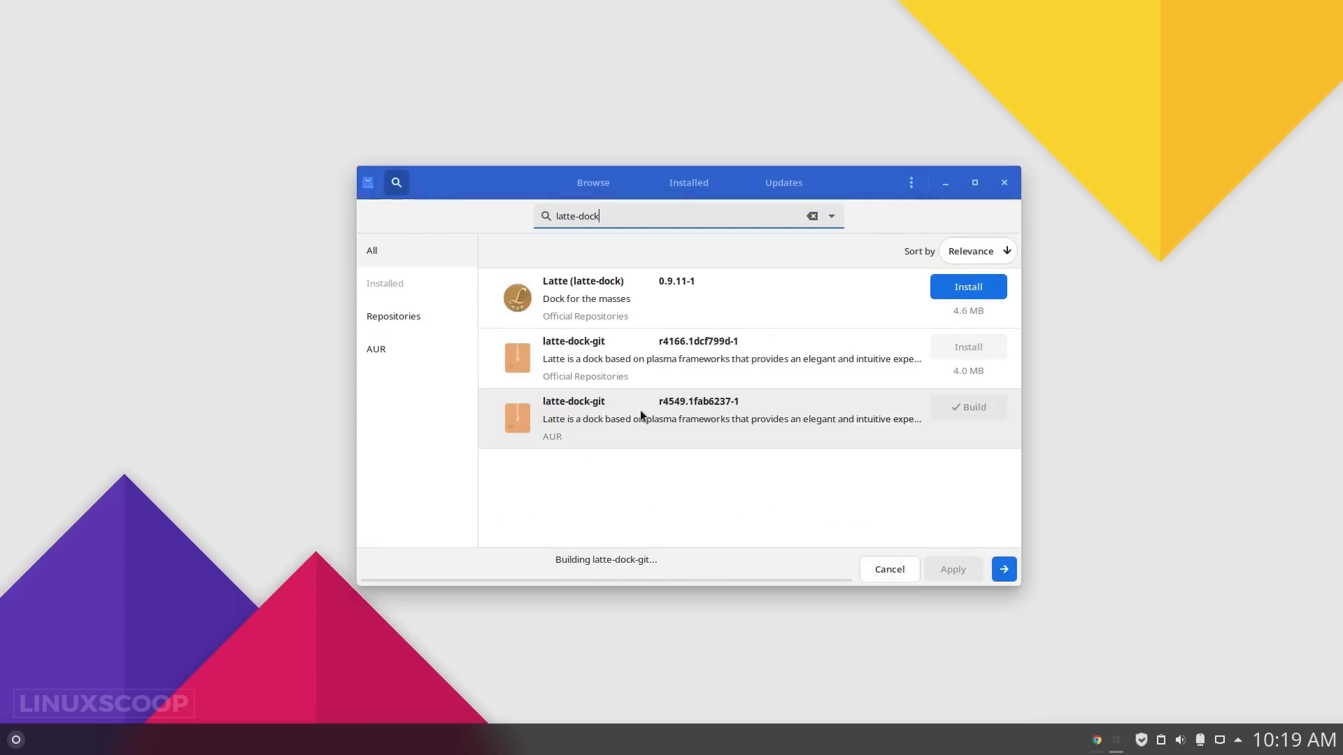
click(1000, 566)
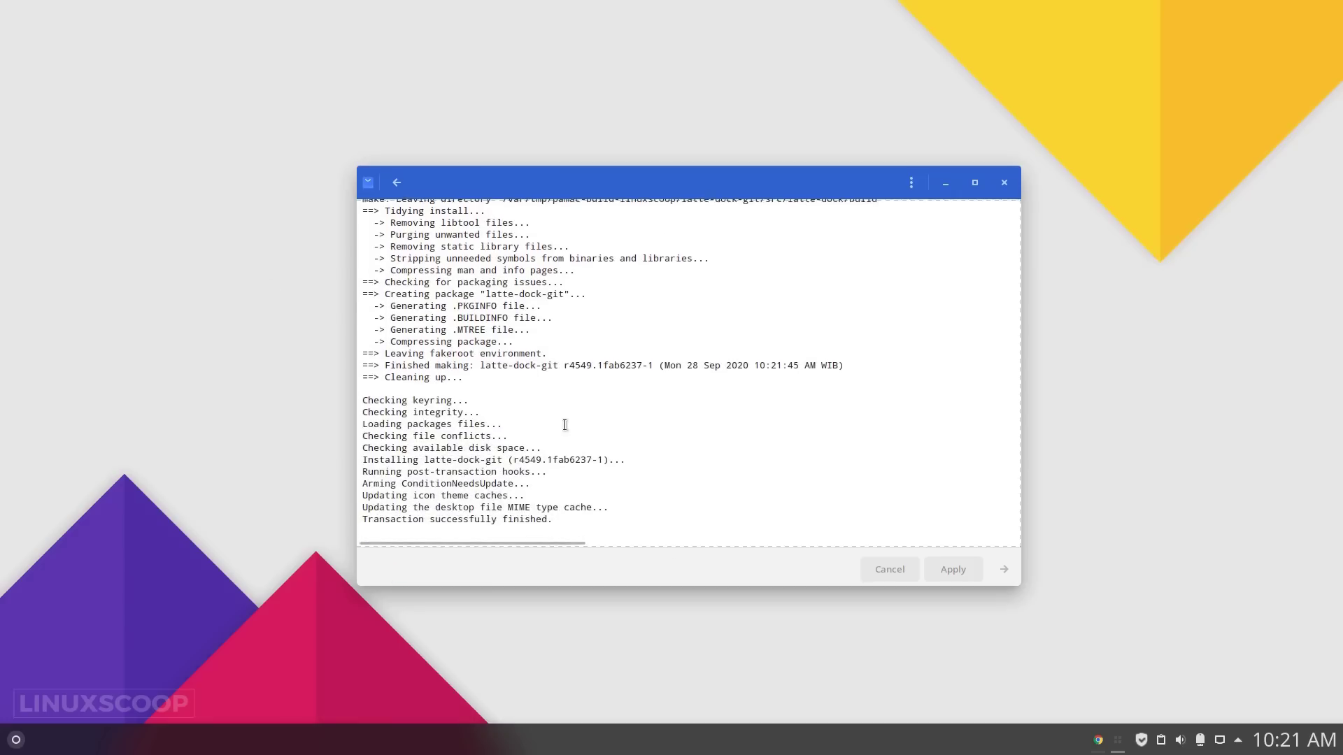
click(395, 183)
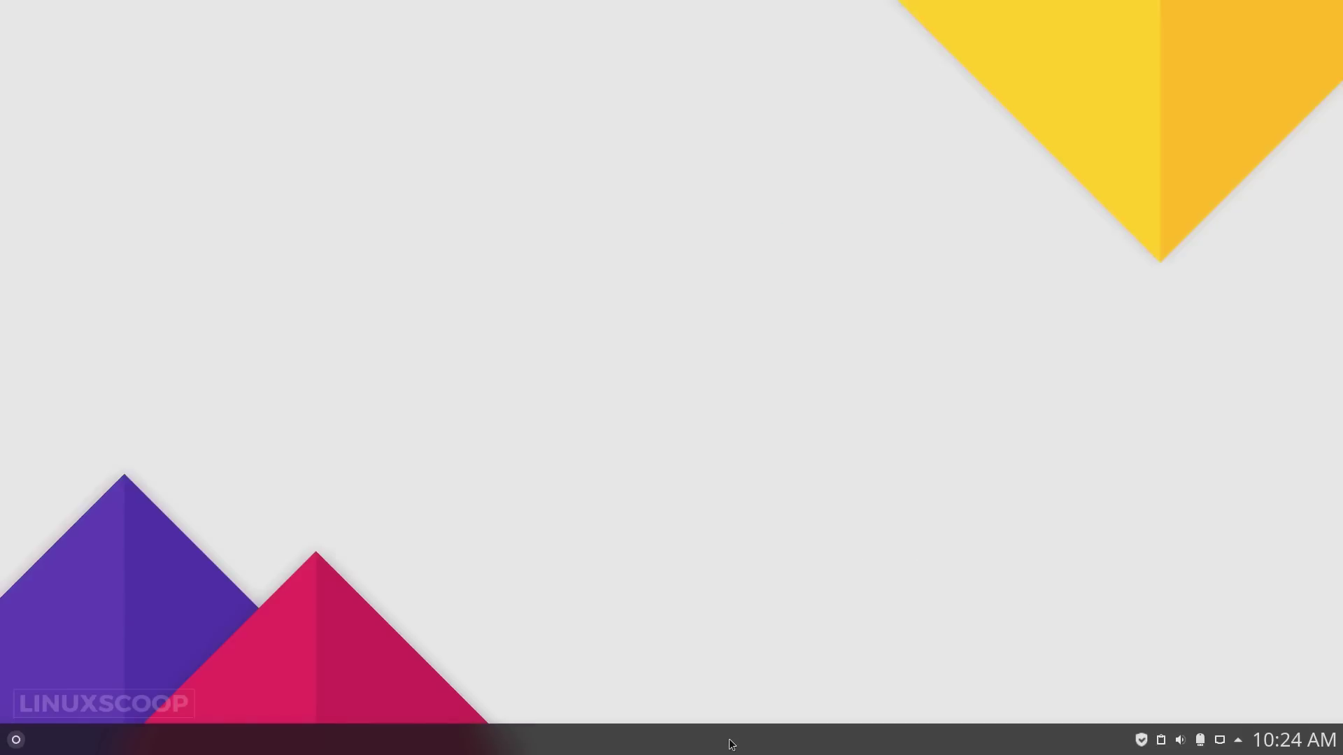
Remove the default Plasma panel from the desktop through its edit mode.
right_click(732, 743)
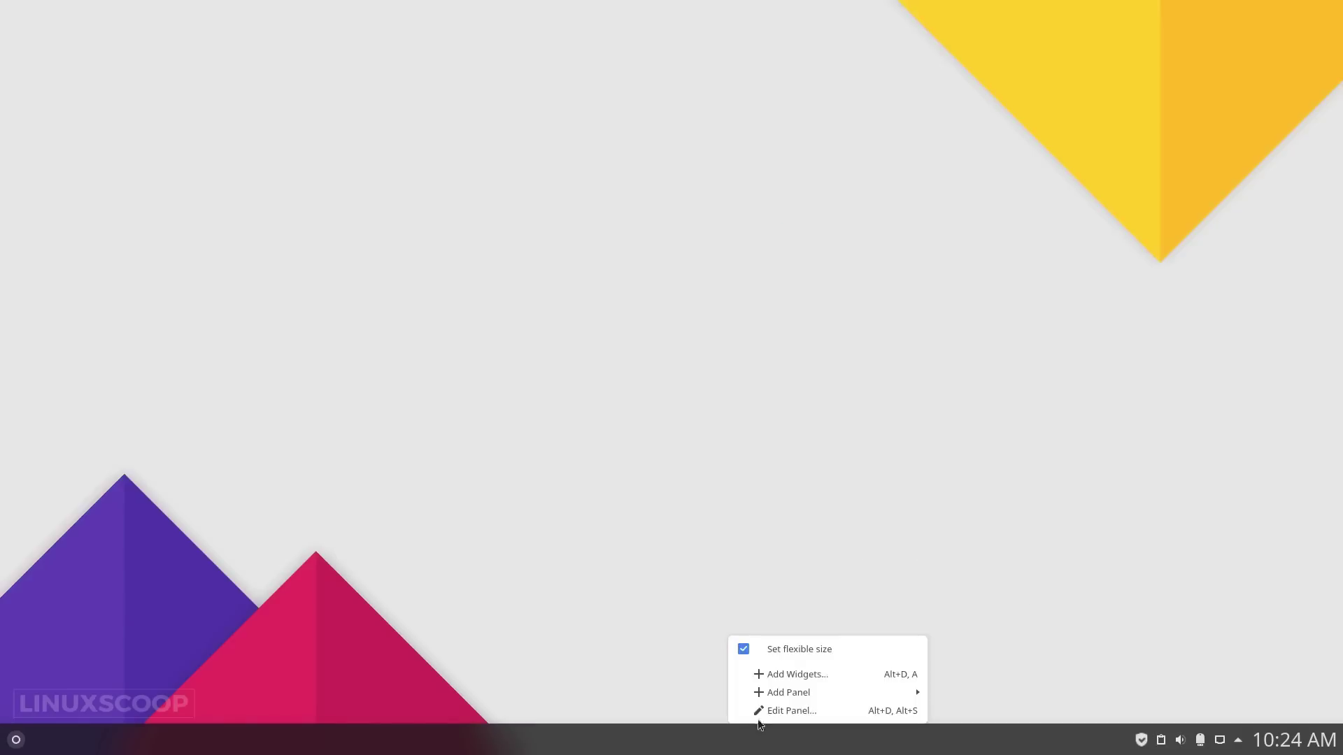
click(761, 715)
click(1269, 689)
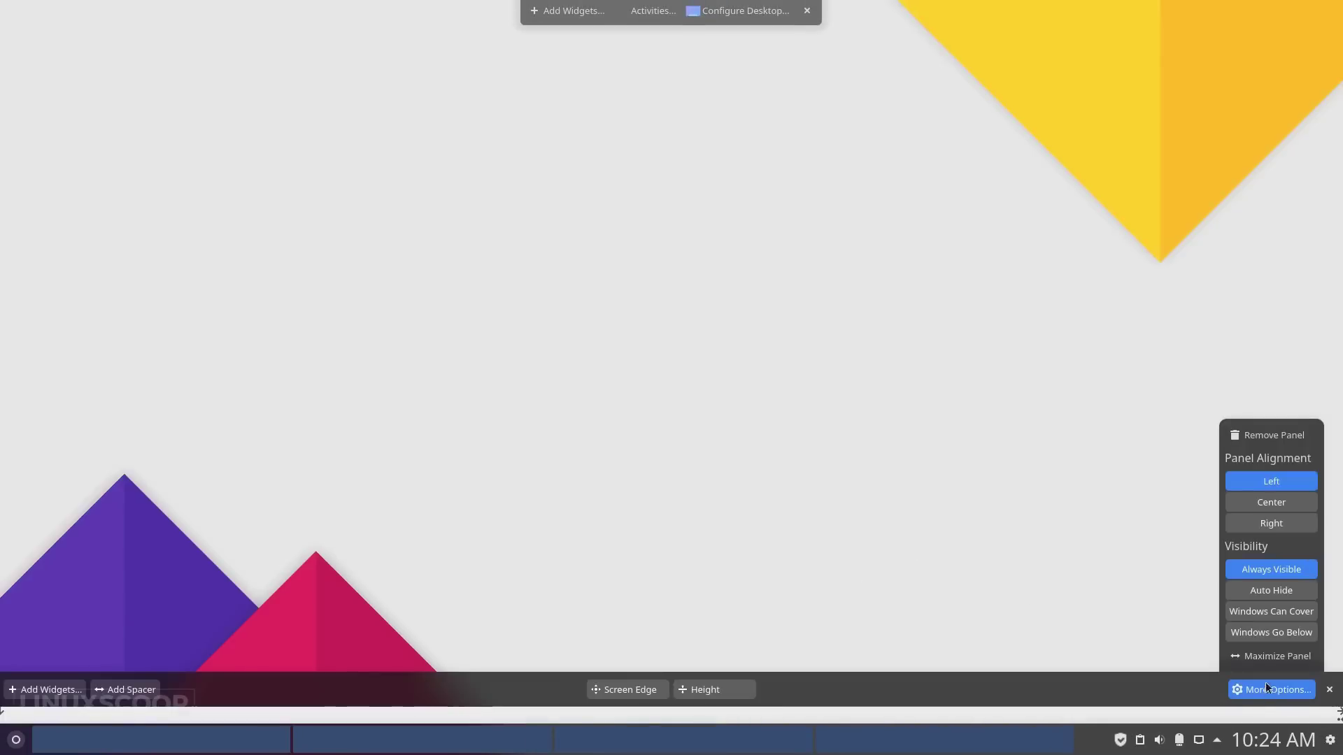
click(1272, 436)
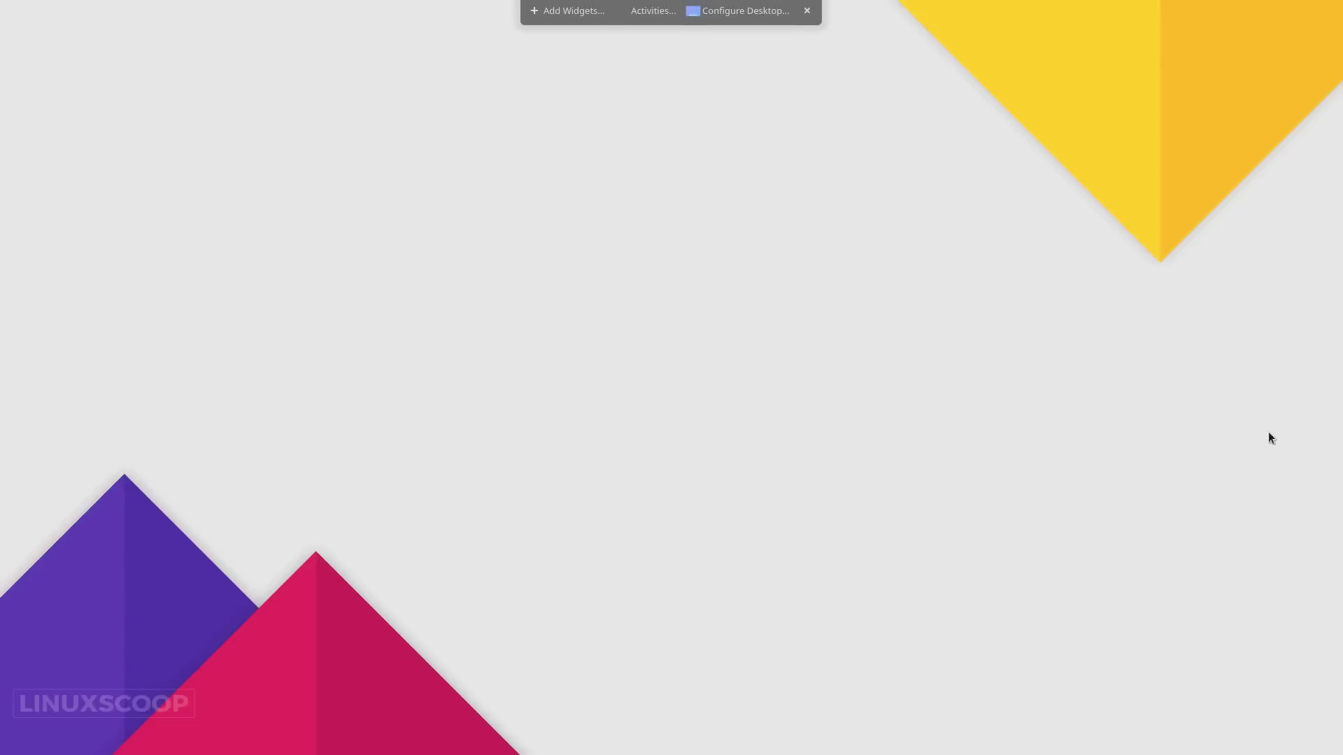
Leave the desktop edit mode and launch Latte Dock by searching for "latte".
click(698, 429)
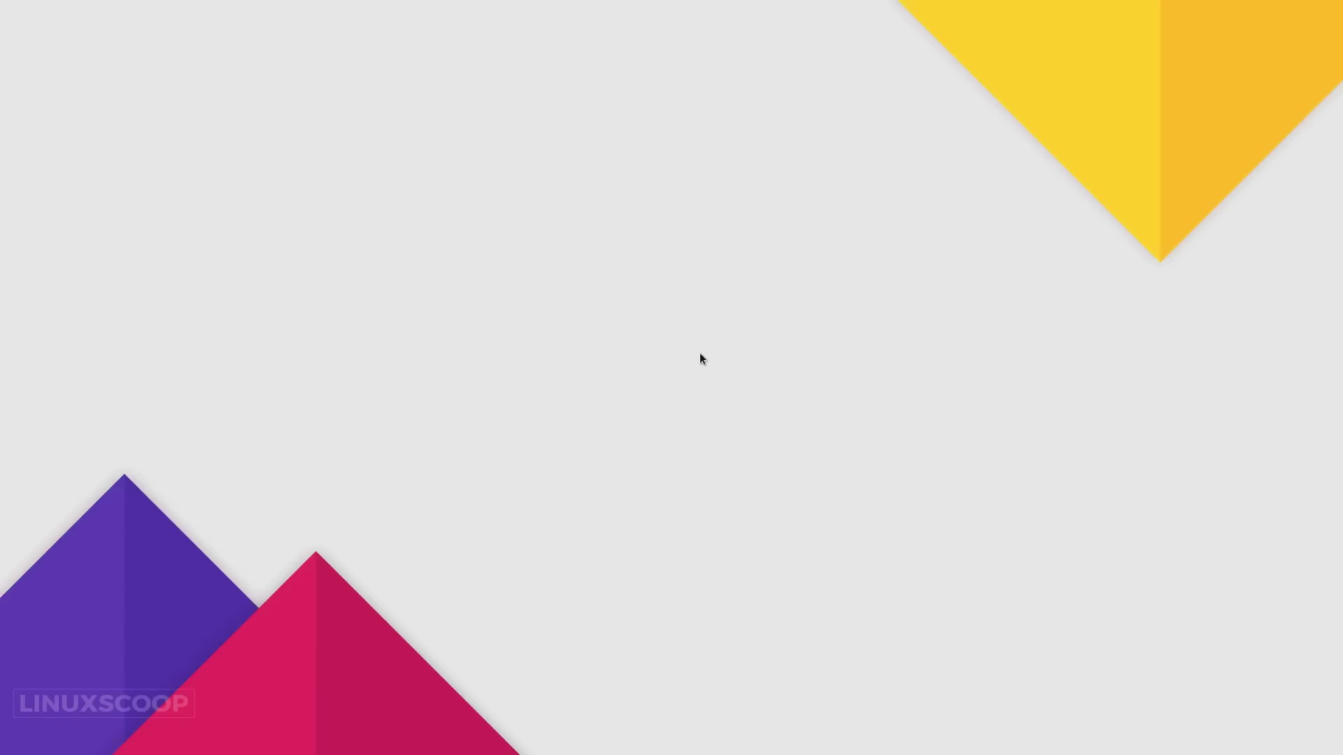
key(alt+space)
text(latte)
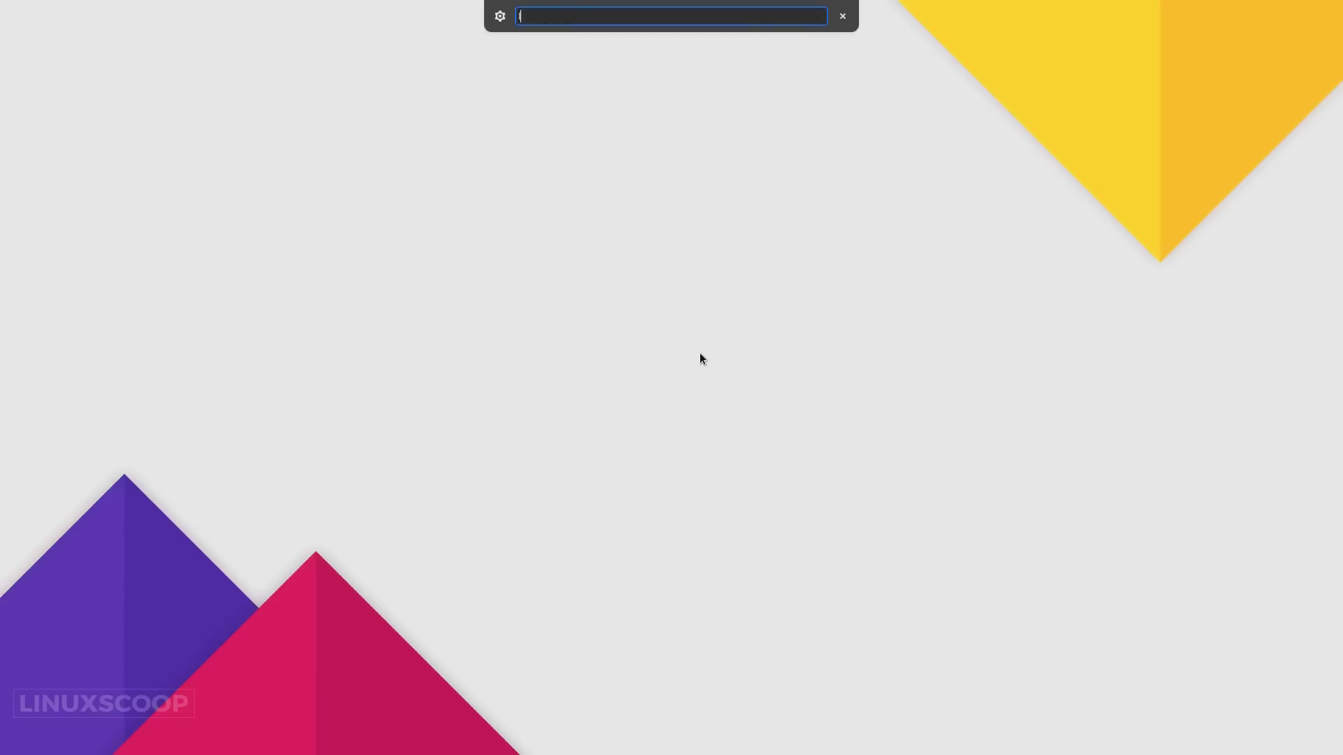
key(Return)
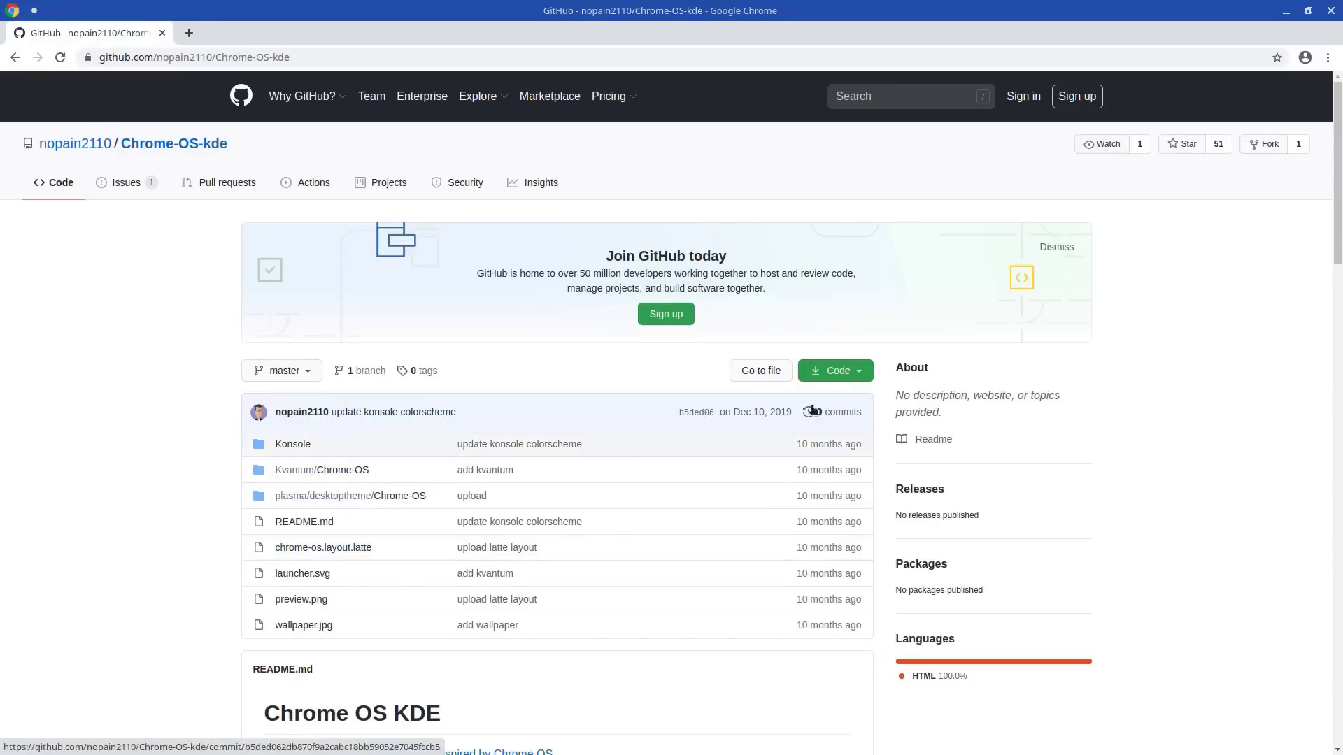
Download the nopain2110/Chrome-OS-kde repository from GitHub as a ZIP, show it in its folder, and minimize the browser.
click(835, 371)
click(694, 509)
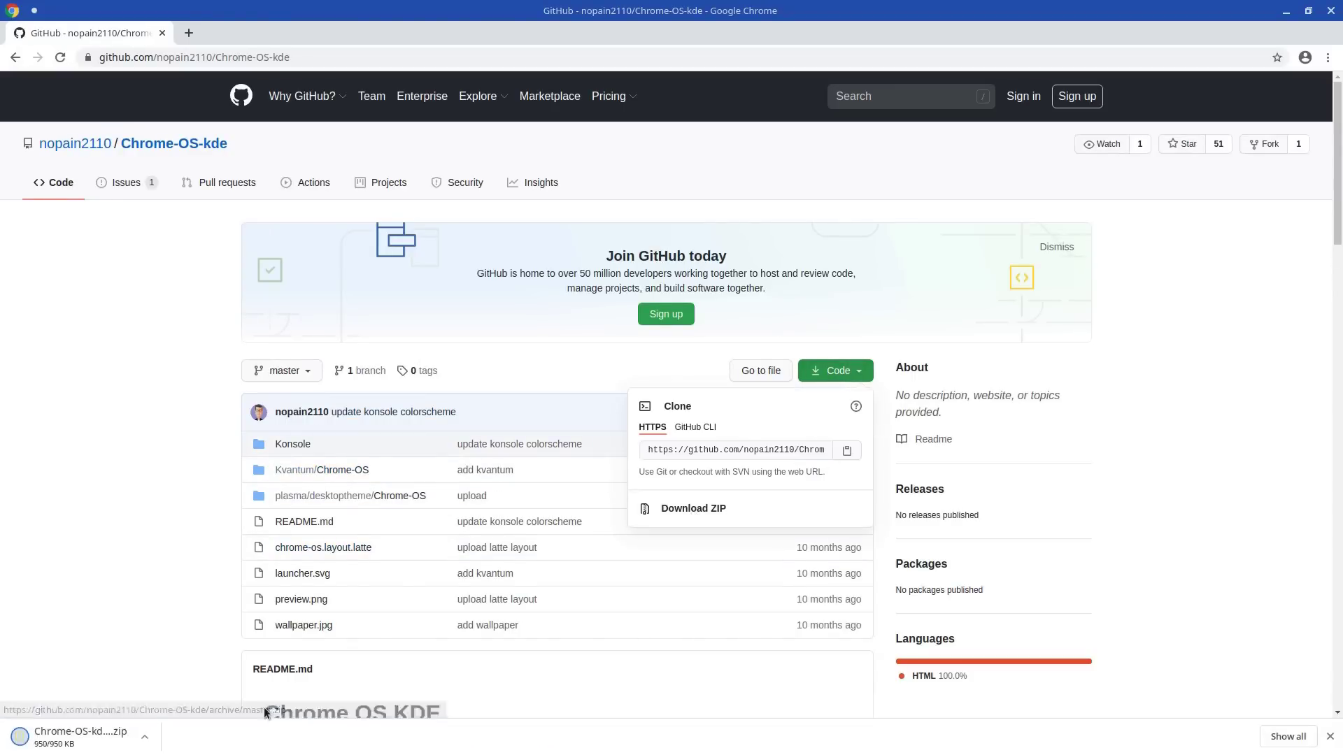
click(144, 737)
click(188, 687)
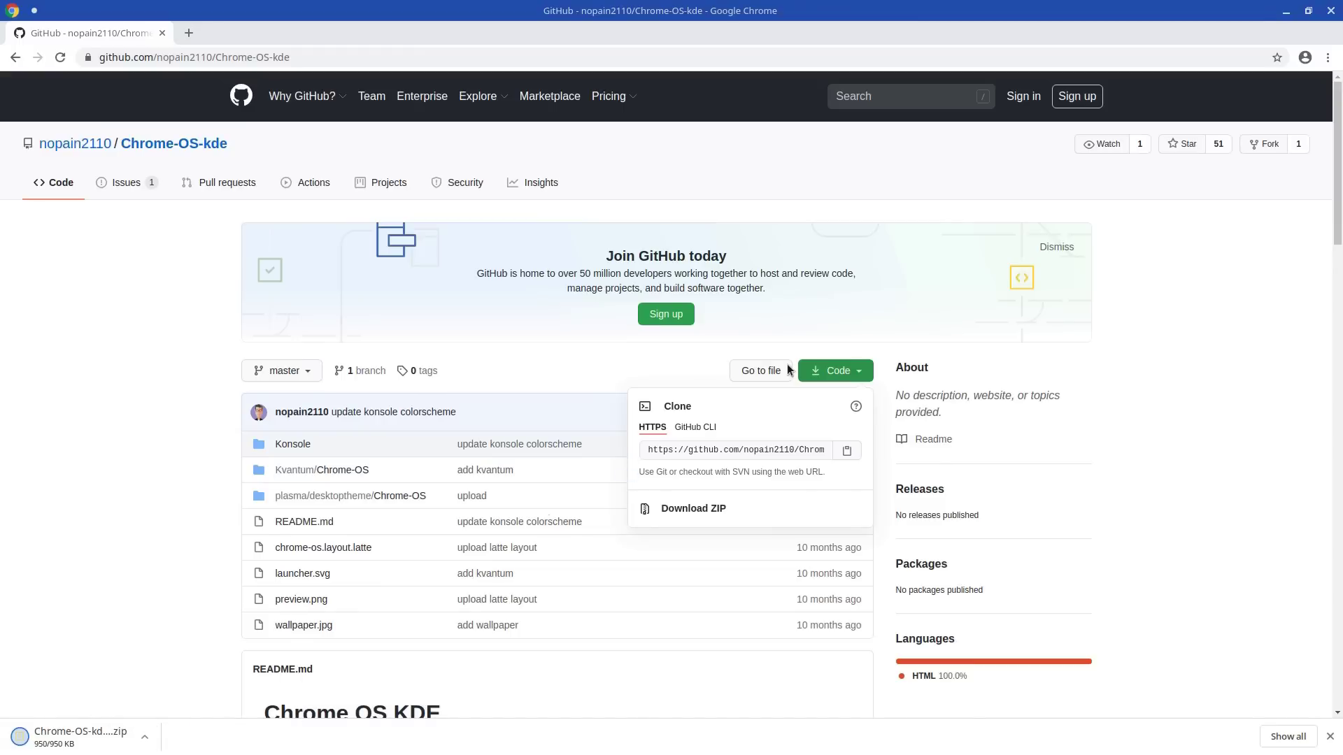
click(1287, 12)
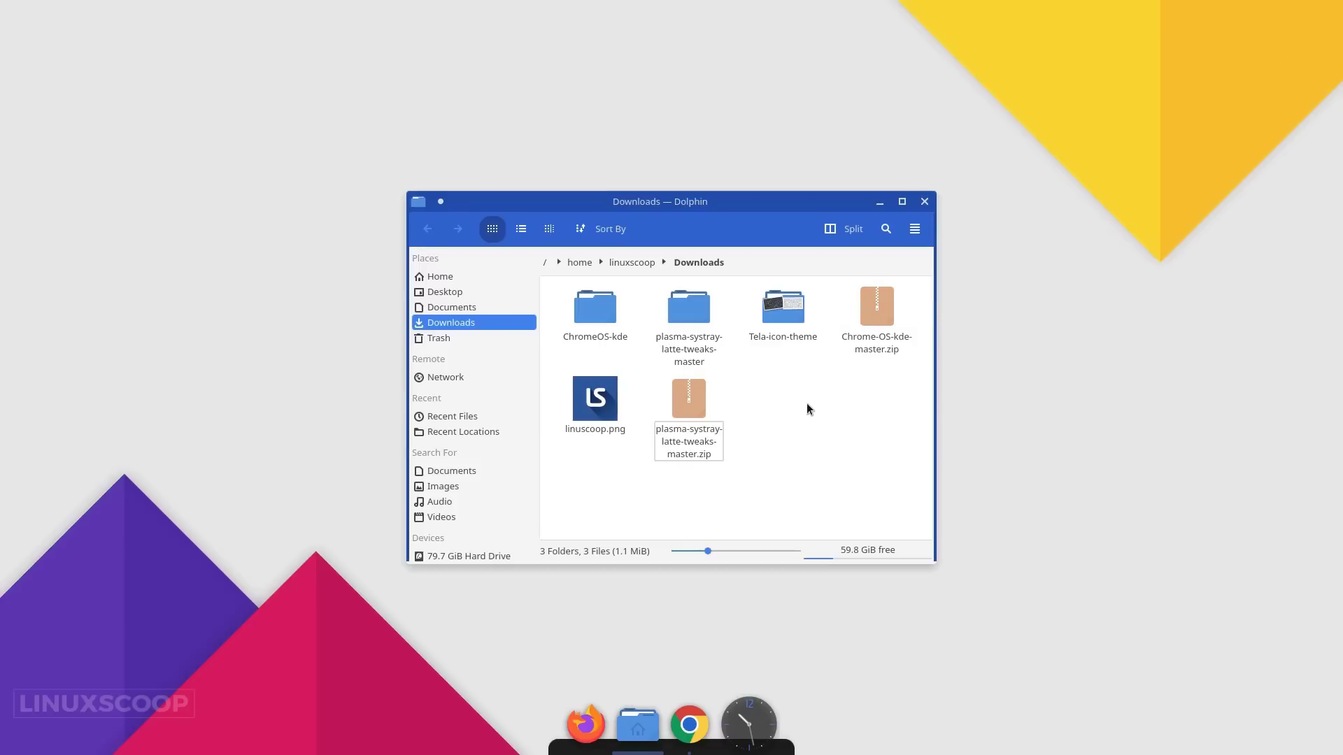
Extract Chrome-OS-kde-master.zip in the Downloads folder and open the extracted Chrome-OS-kde-master folder.
right_click(862, 342)
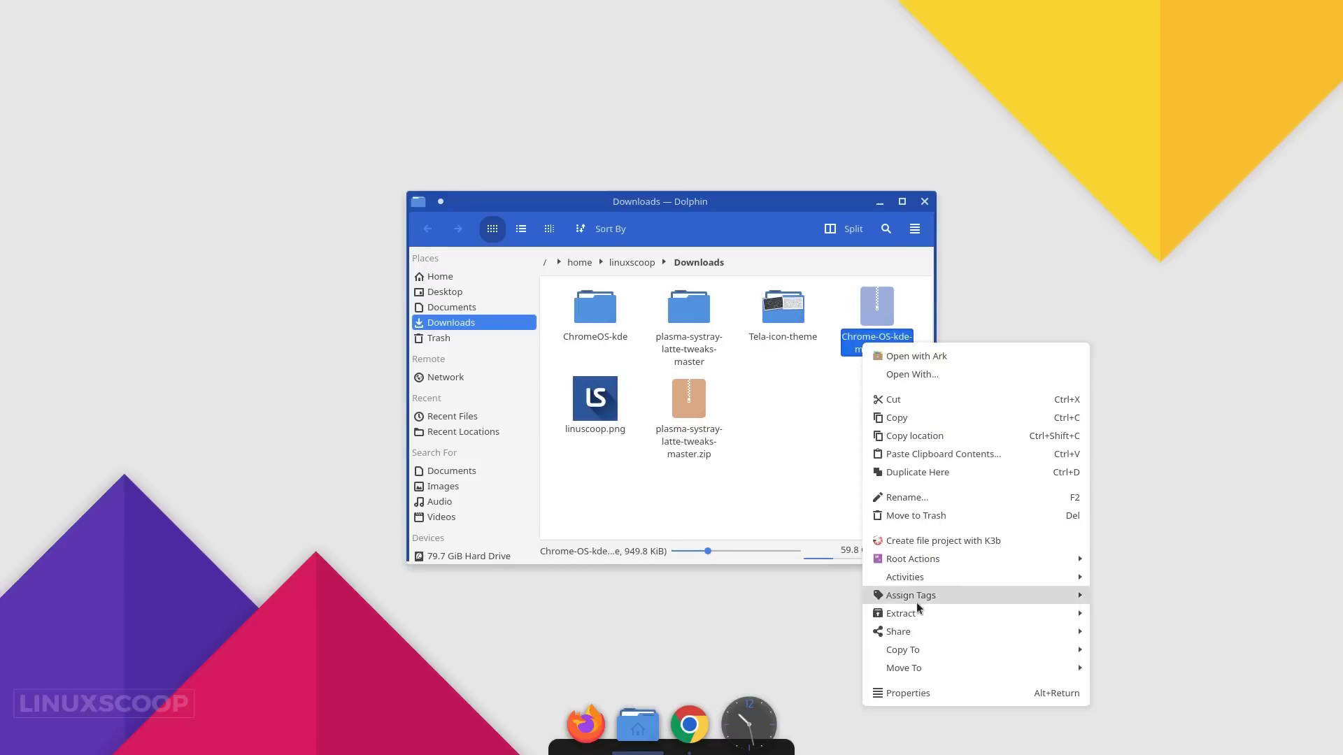
mouse_move(925, 613)
click(1192, 654)
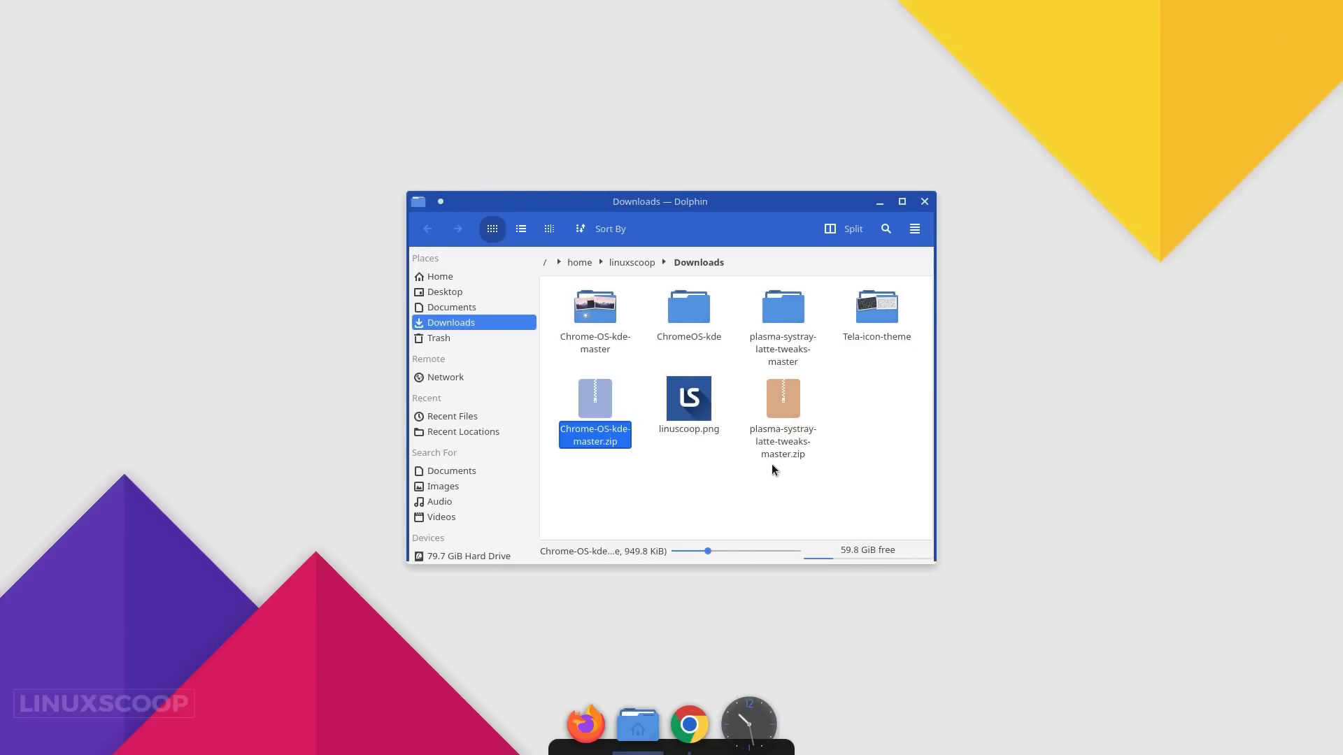
click(616, 347)
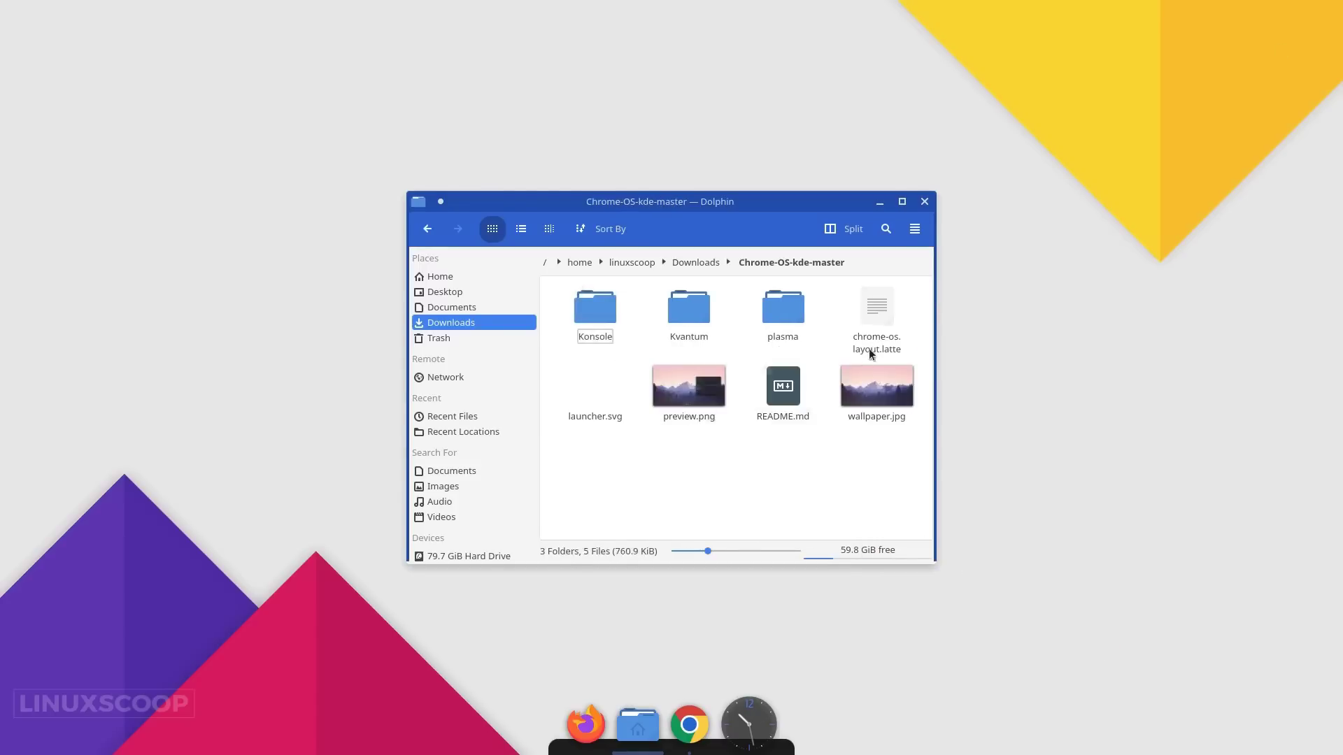
Import chrome-os.layout.latte from Downloads/Chrome-OS-kde-master as a new layout in the Latte Dock settings.
right_click(692, 710)
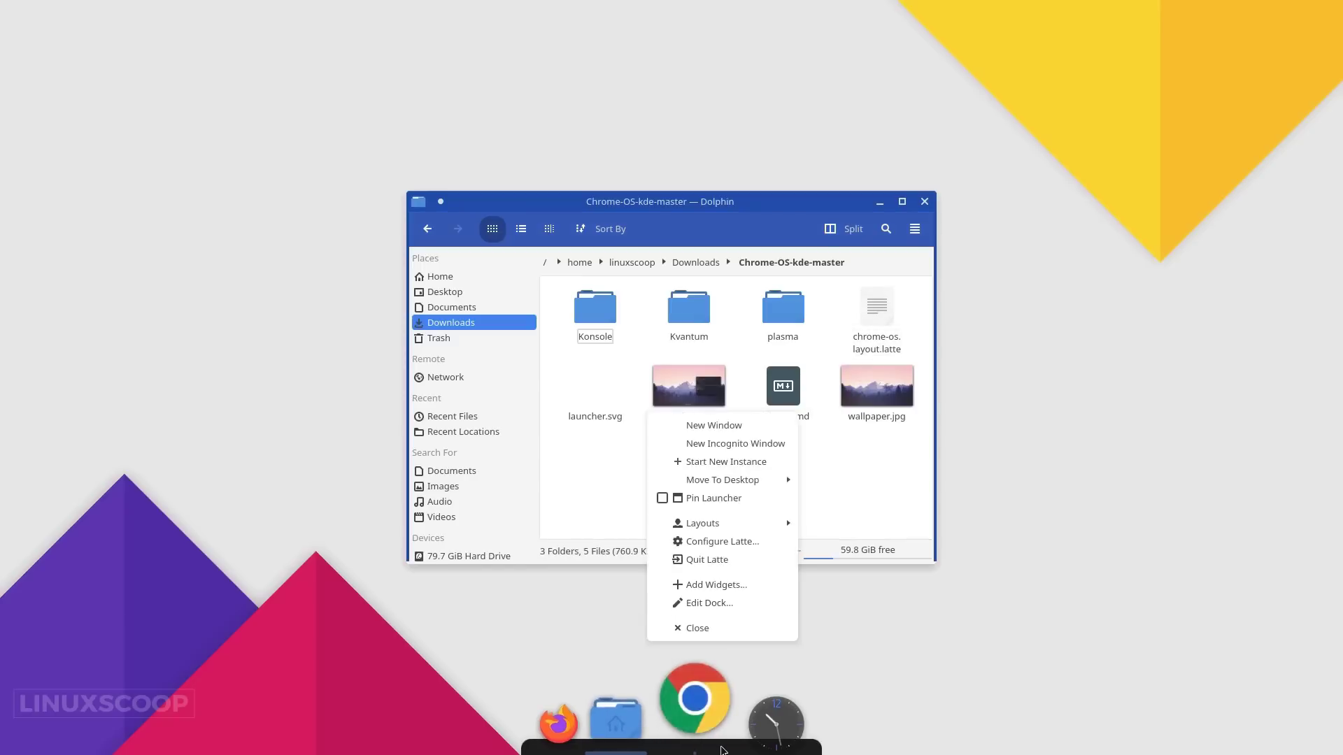
mouse_move(710, 524)
click(854, 627)
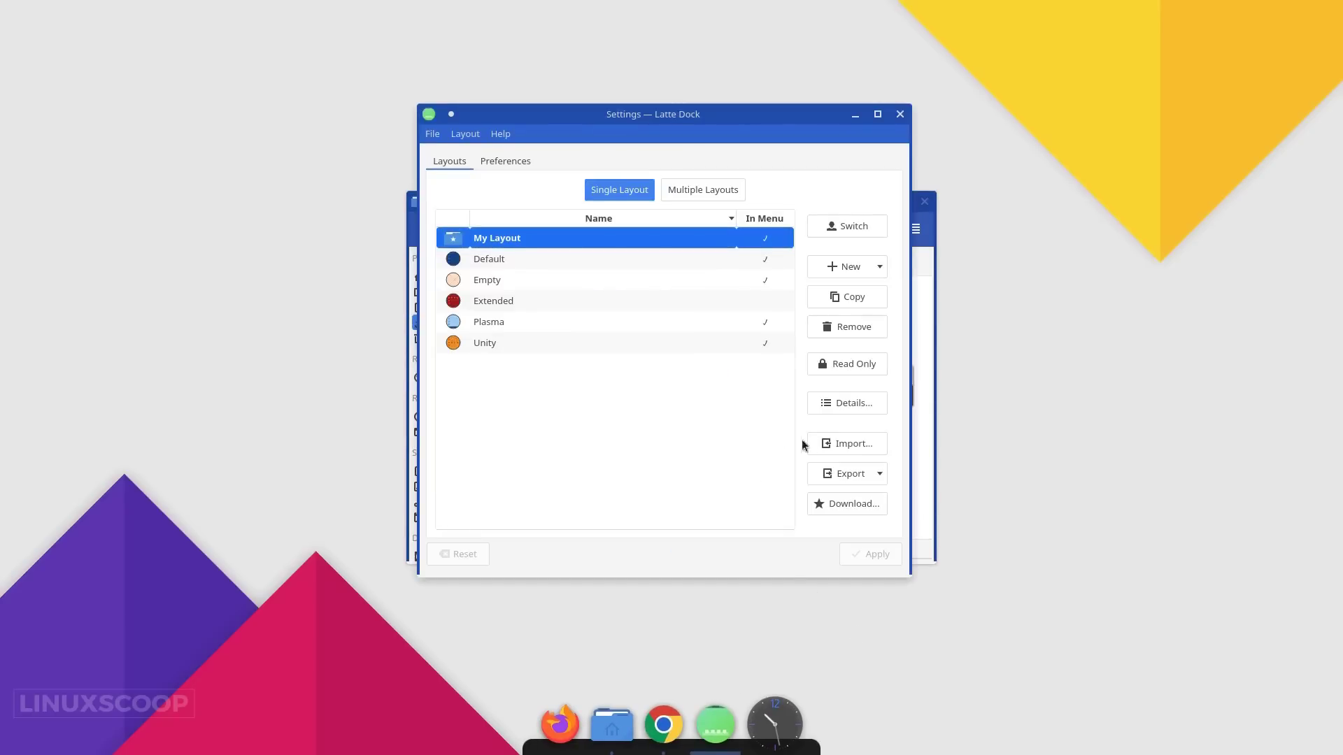
click(841, 444)
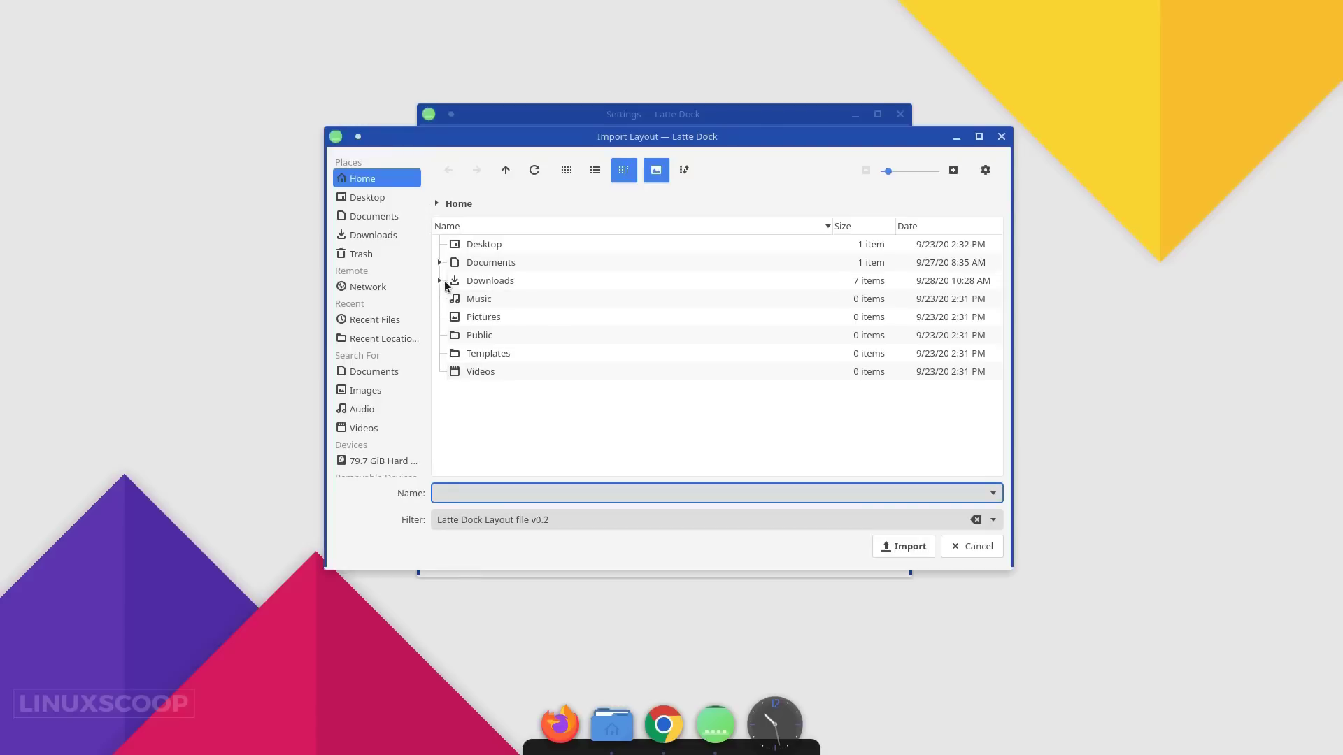
click(440, 282)
click(453, 298)
click(544, 371)
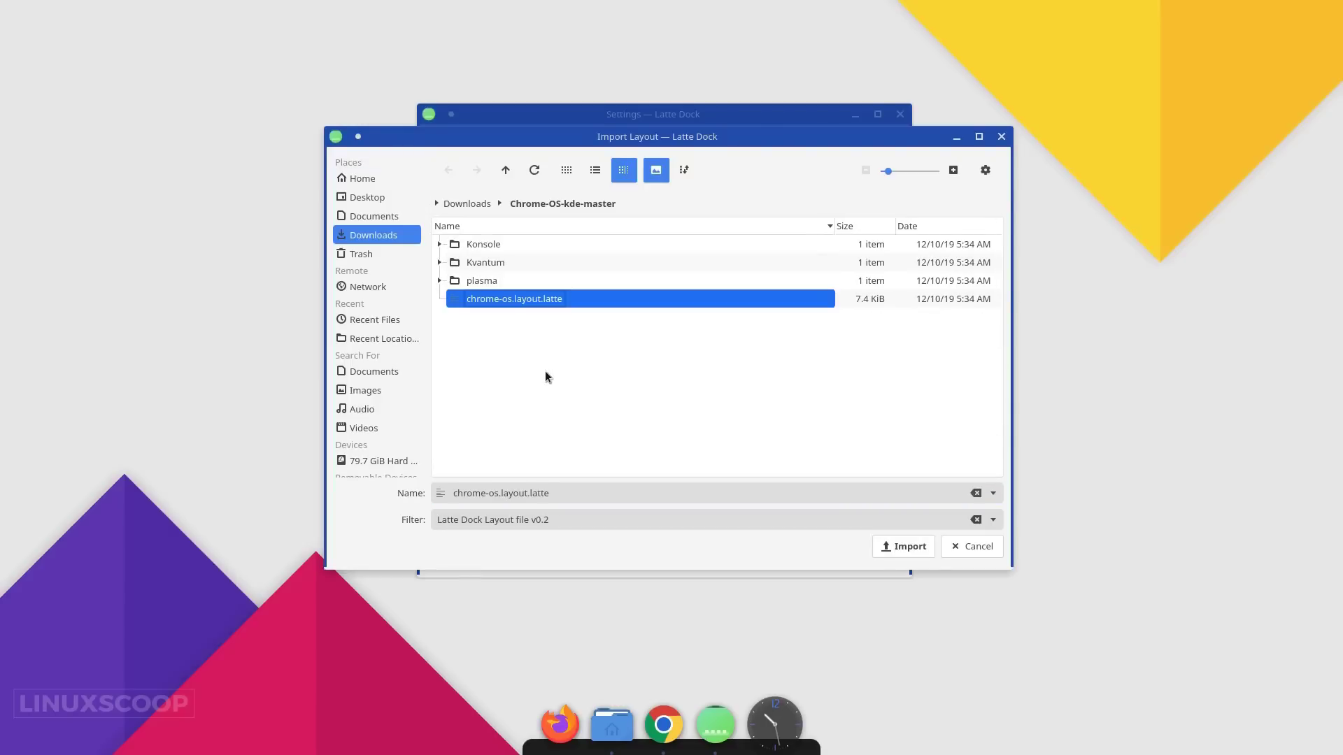
click(904, 546)
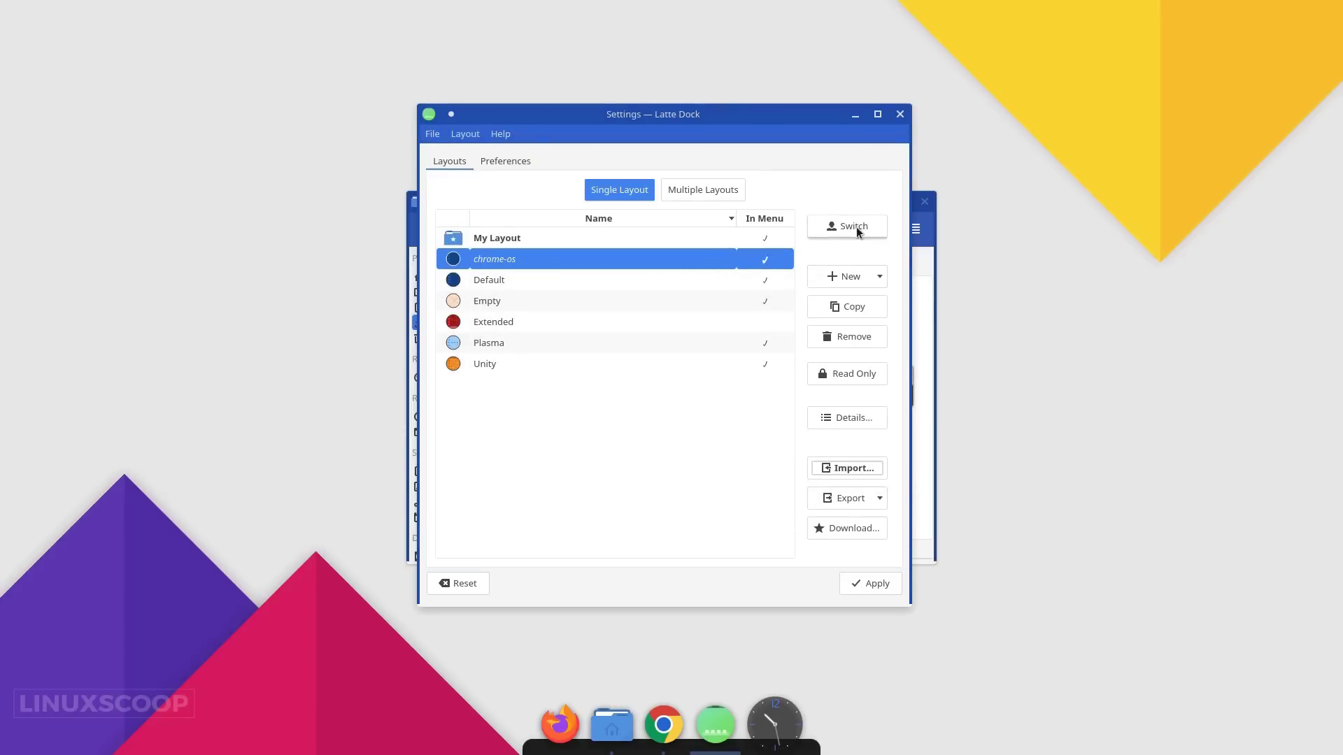
Apply the imported chrome-os layout, switch Latte Dock to it, and close the settings and file manager windows.
click(863, 585)
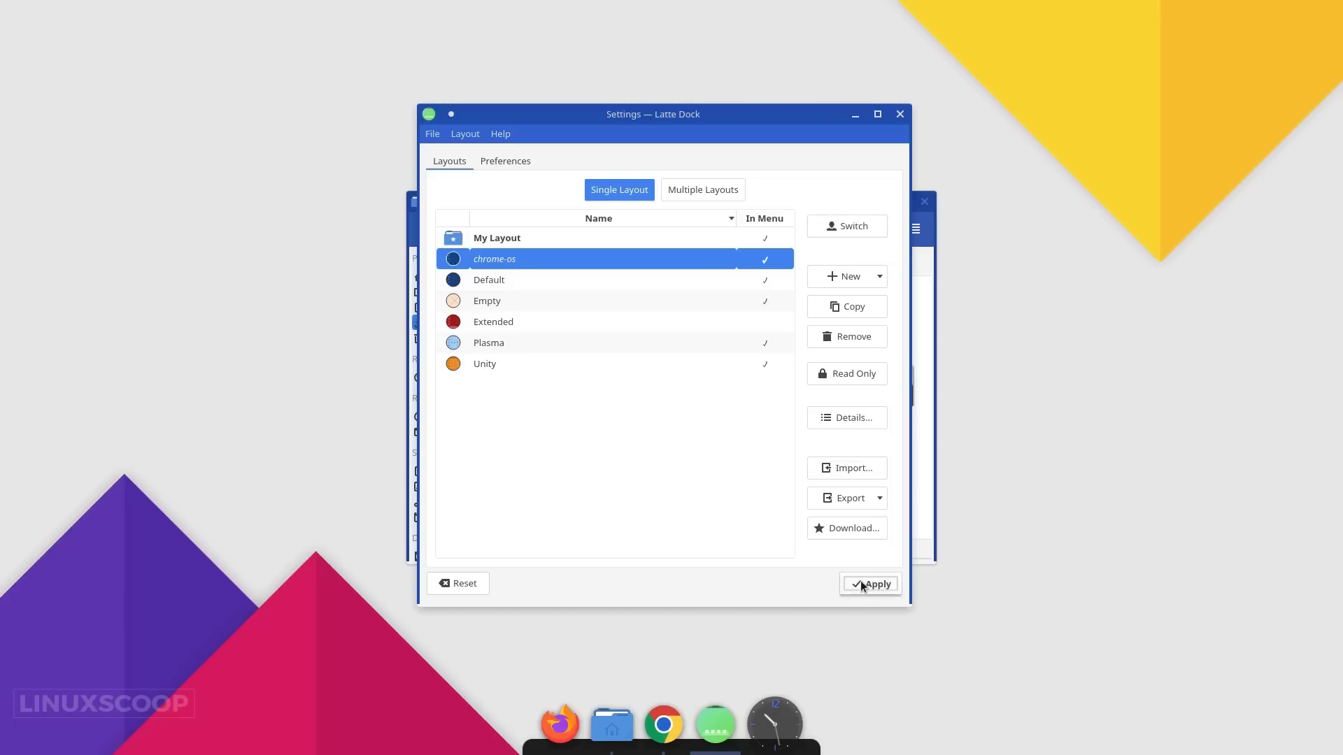
click(839, 237)
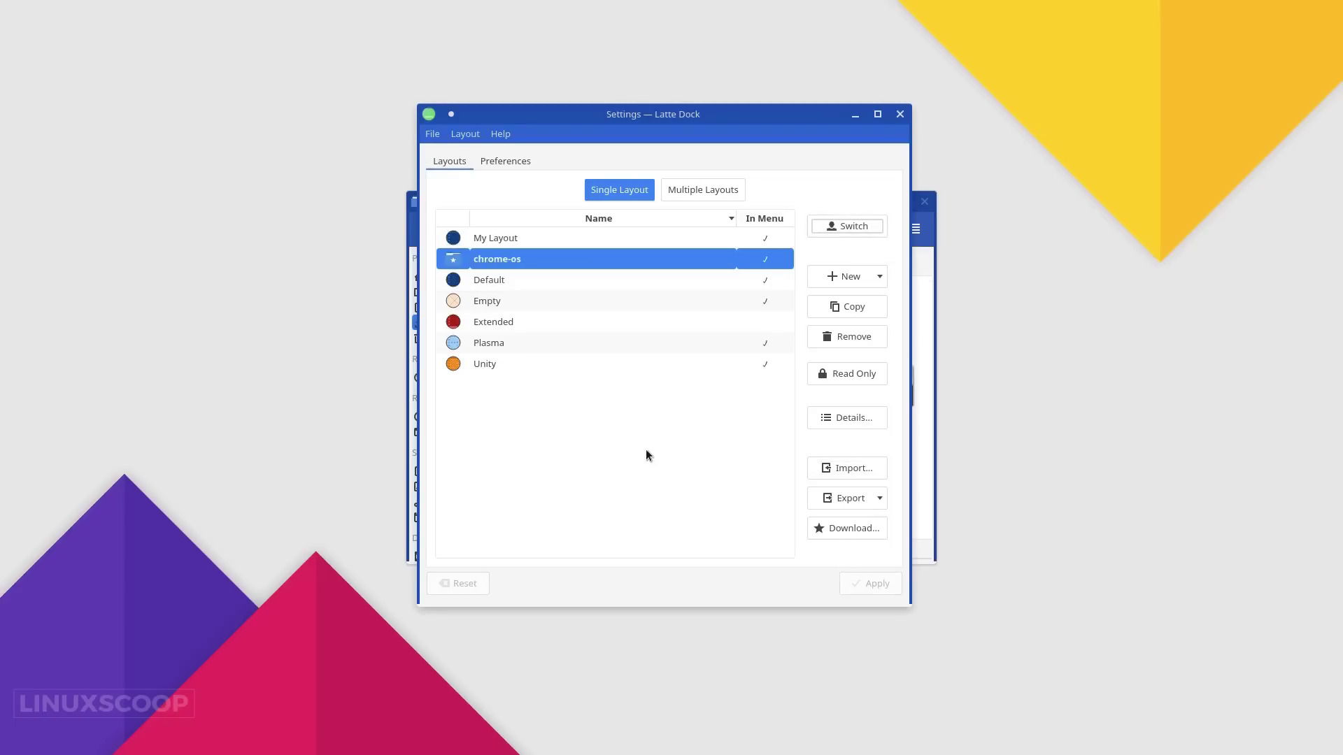
click(900, 114)
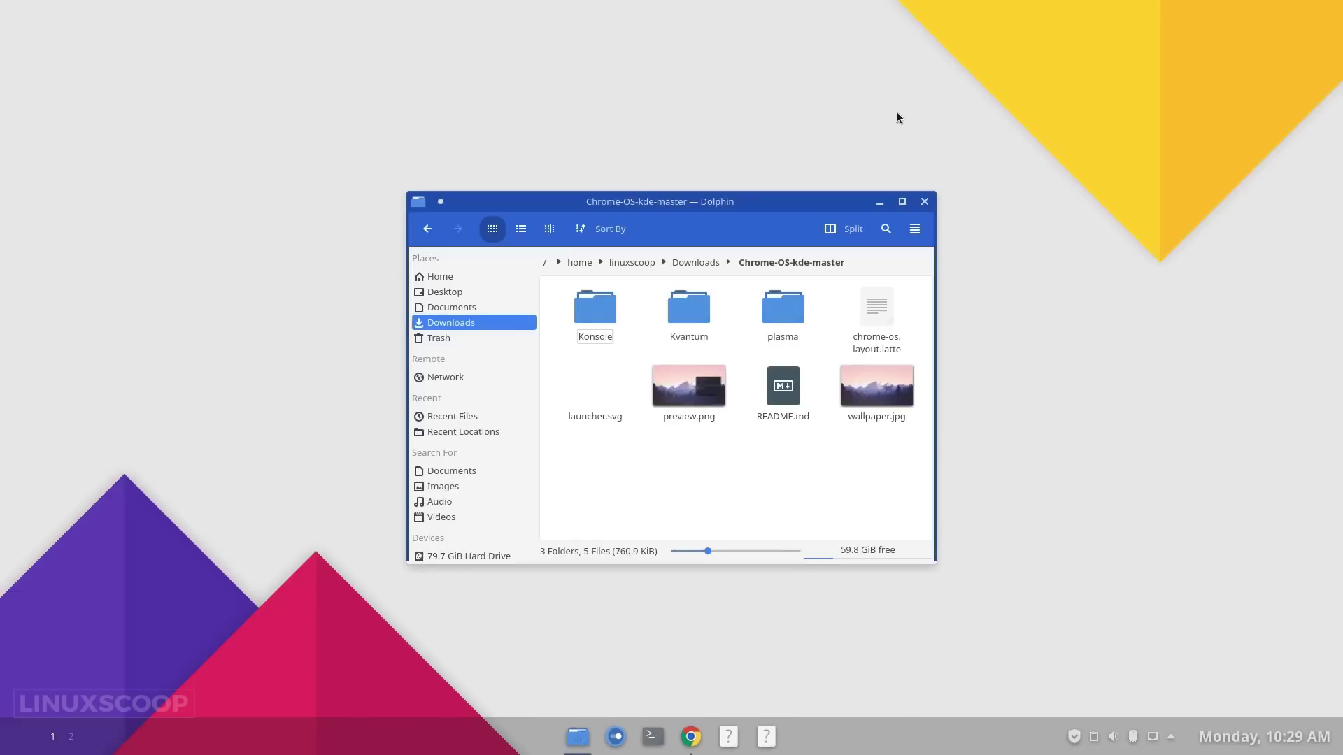
click(925, 202)
Unpin the two launchers with question-mark icons from the dock.
right_click(729, 735)
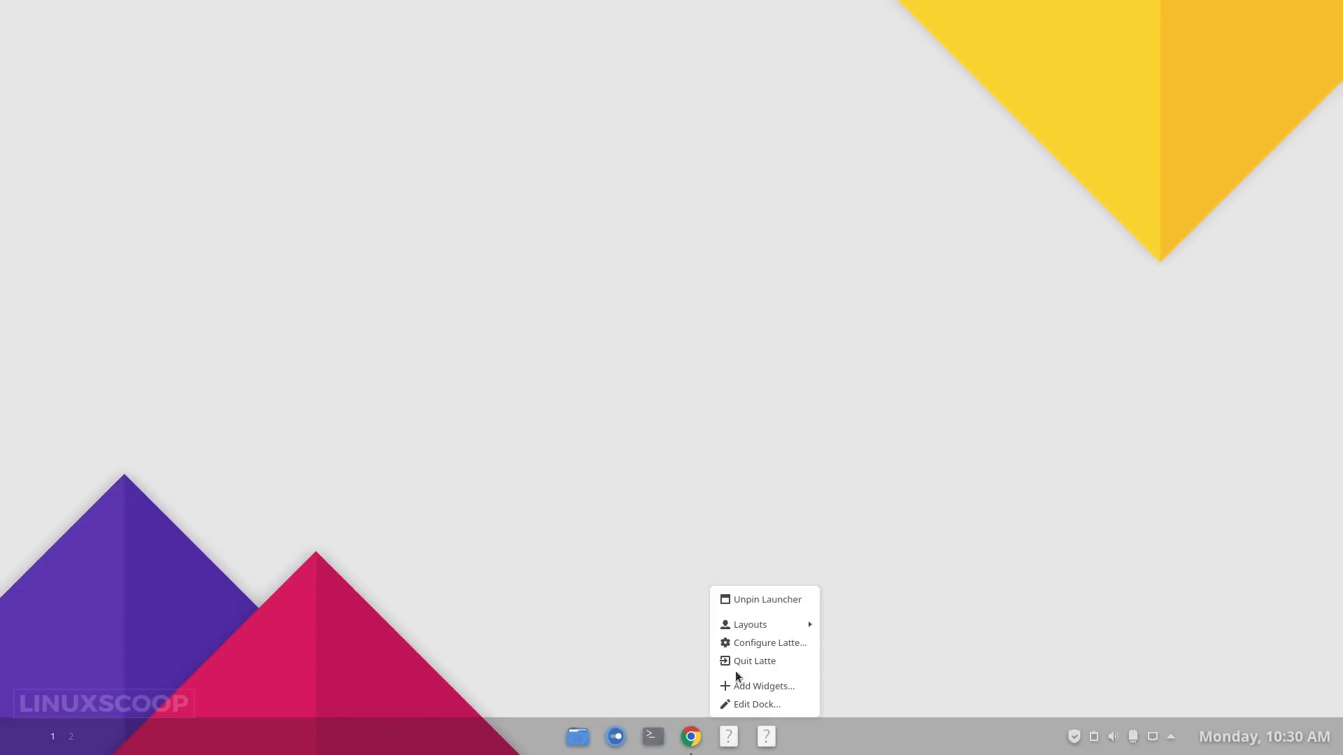
click(753, 606)
right_click(747, 736)
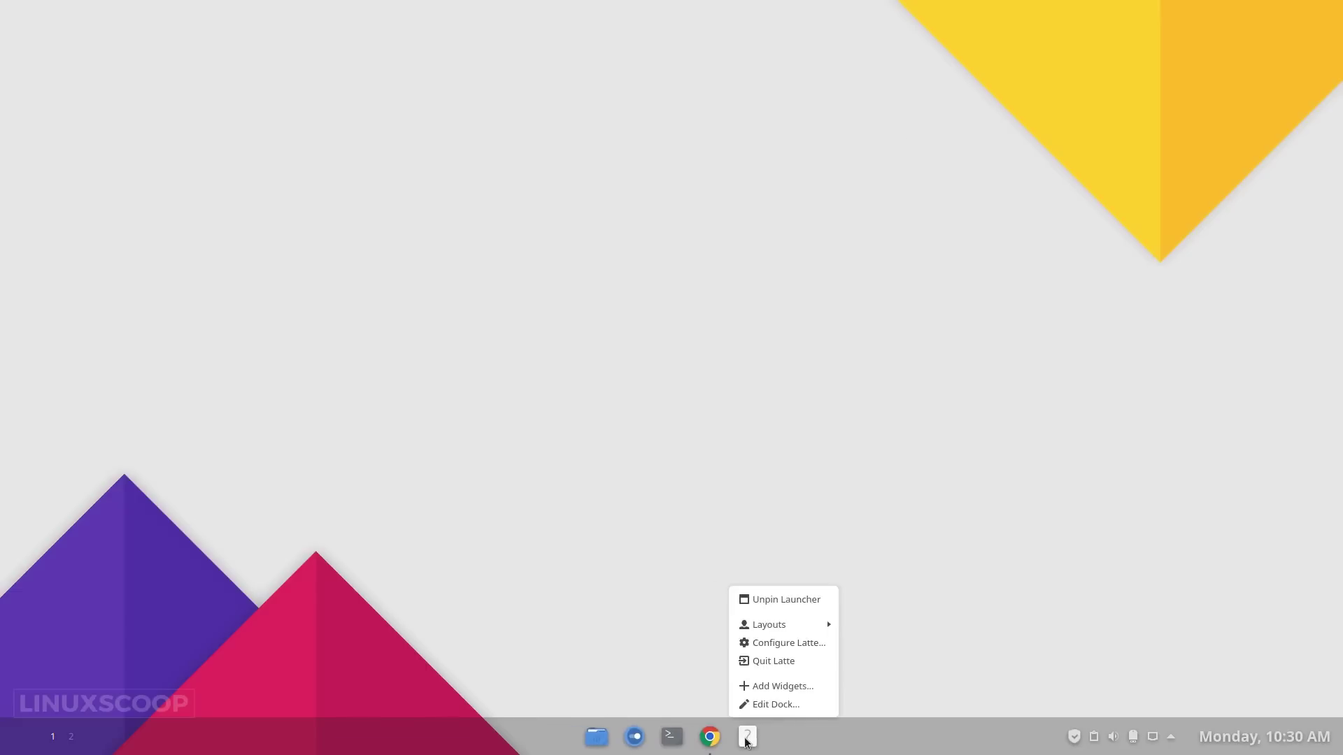
click(772, 607)
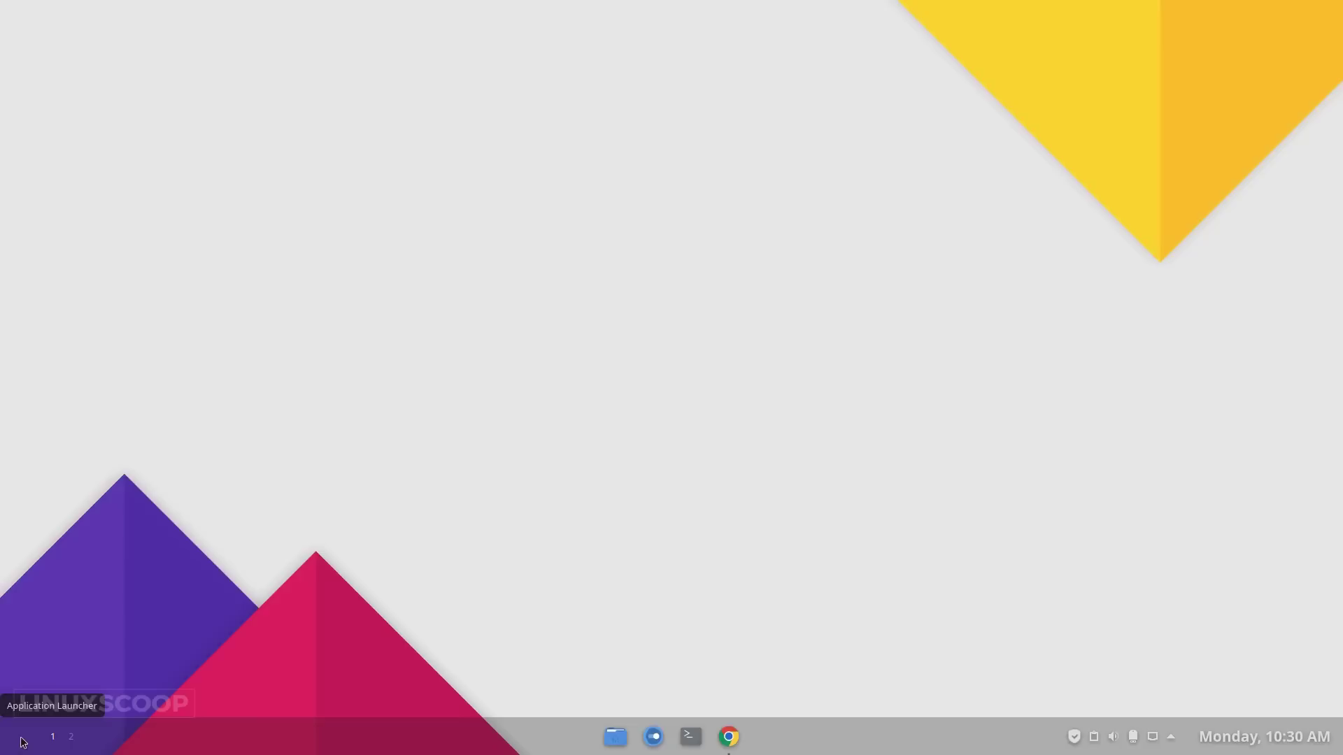
Open Spotify from the Multimedia applications, pin its launcher to the dock, and close the application window.
click(21, 741)
click(90, 683)
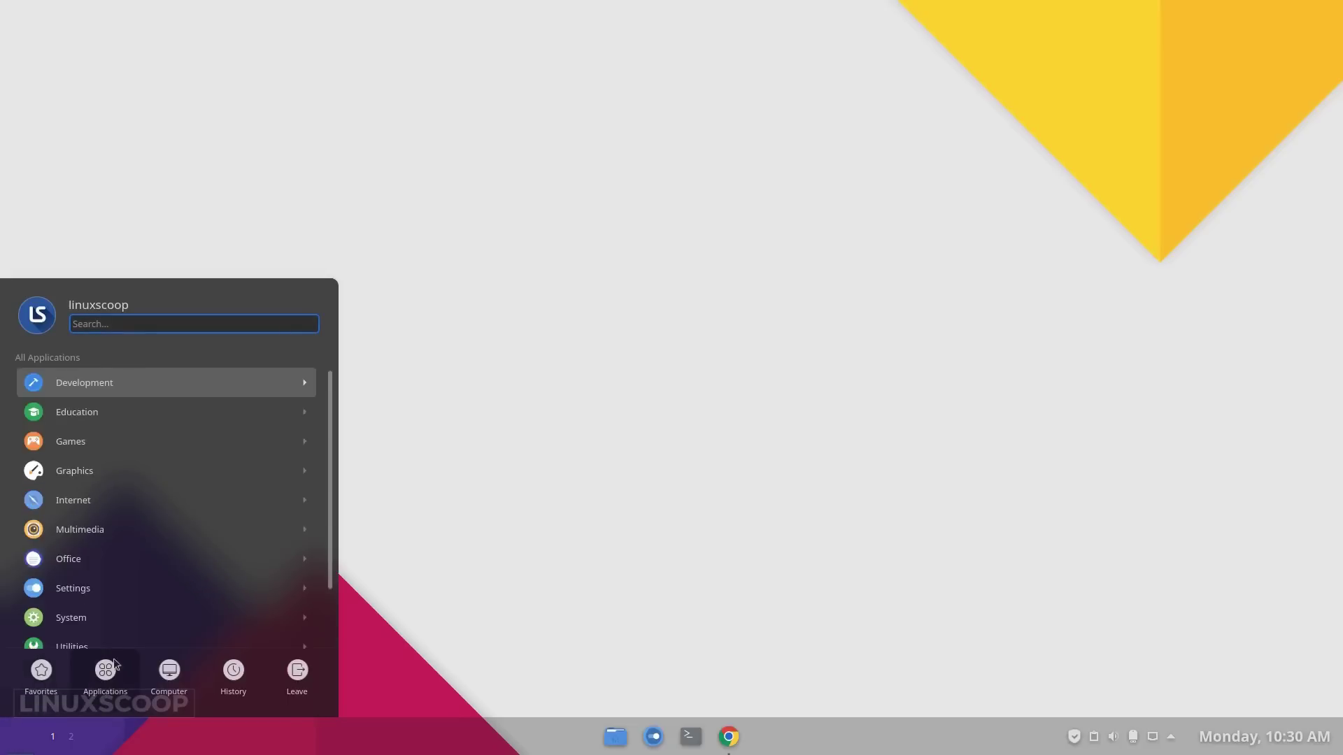
click(150, 522)
click(150, 526)
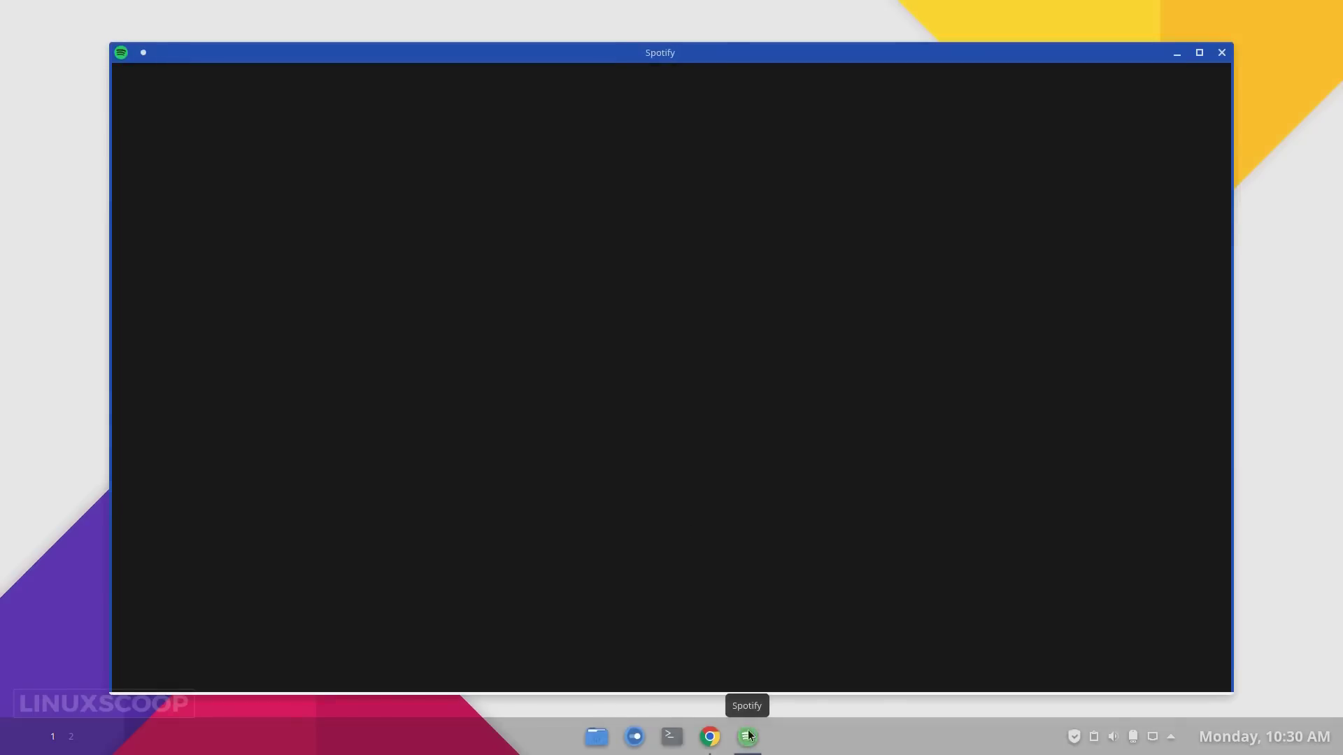
right_click(747, 737)
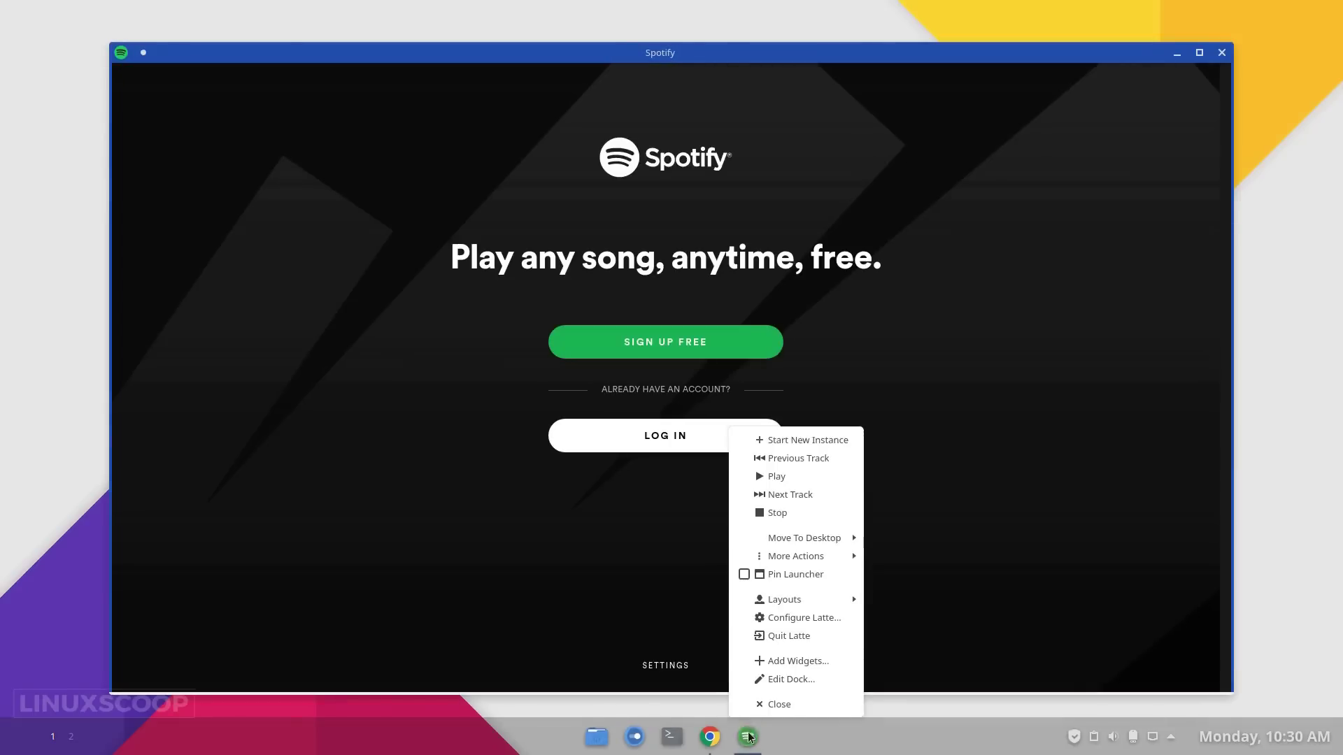
click(786, 577)
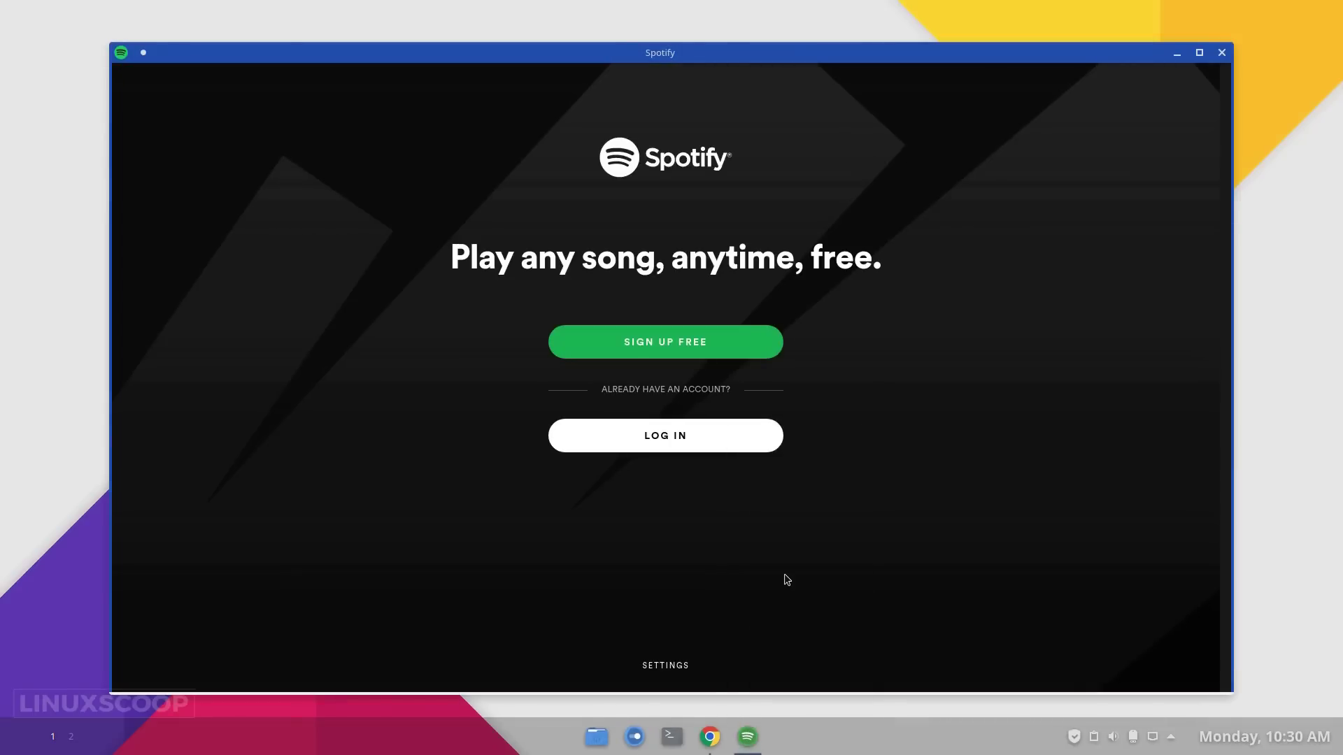
click(1222, 52)
click(747, 736)
click(1220, 59)
Find the Launchpad Plasma widget by searching for "launc", add it to the dock before the desktop switcher, and close the widget list.
right_click(245, 740)
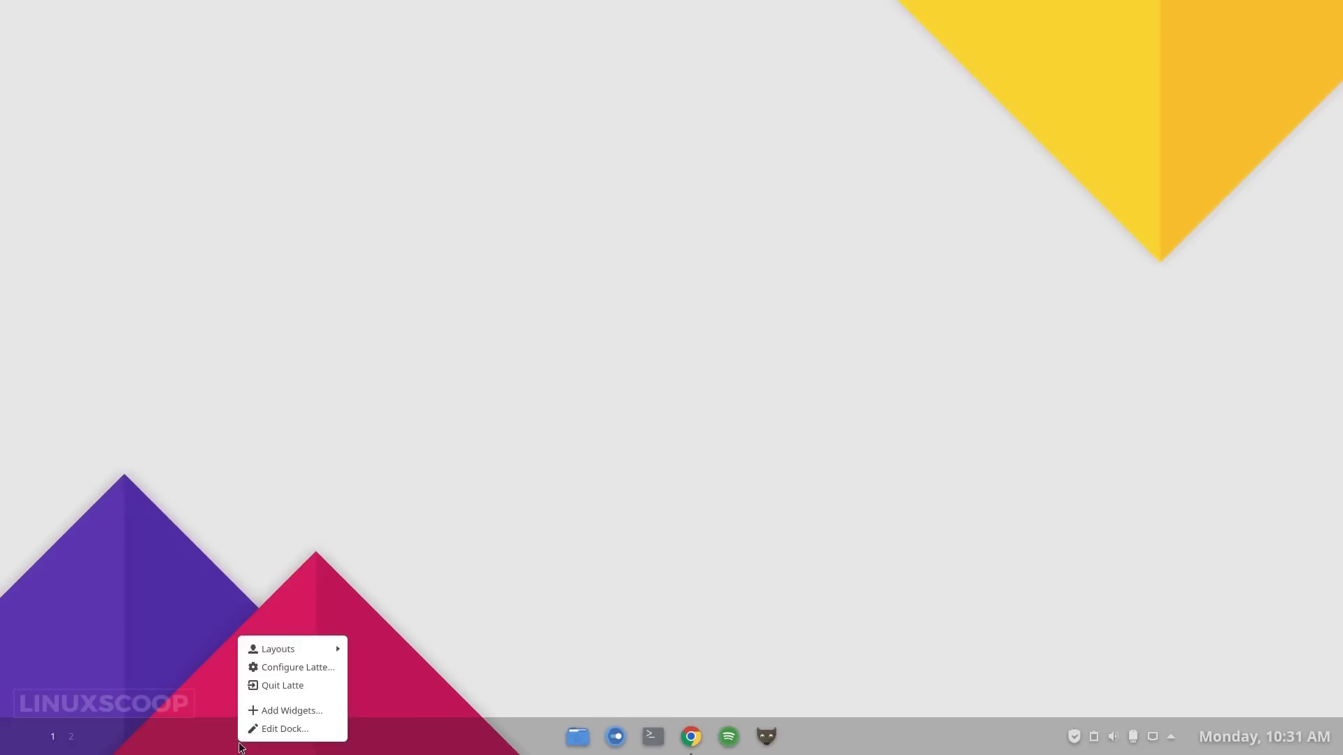
click(269, 734)
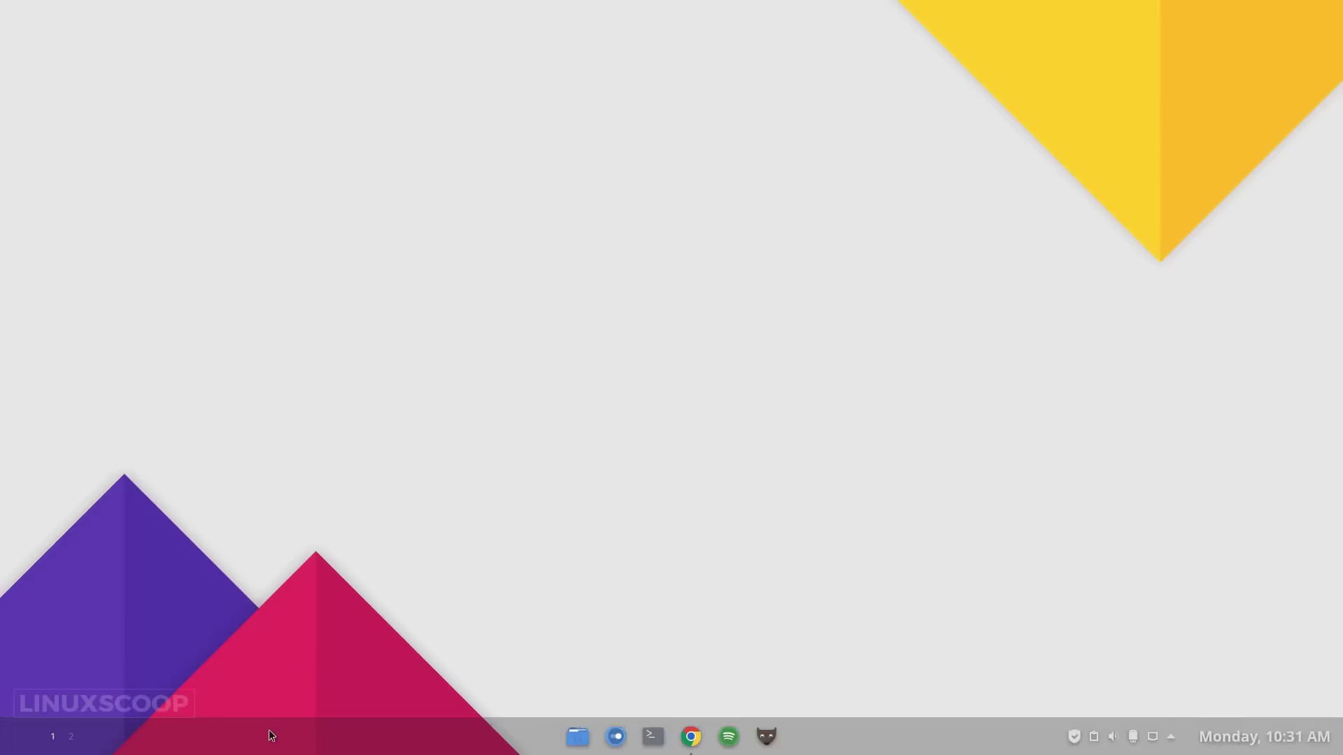
right_click(271, 739)
click(282, 725)
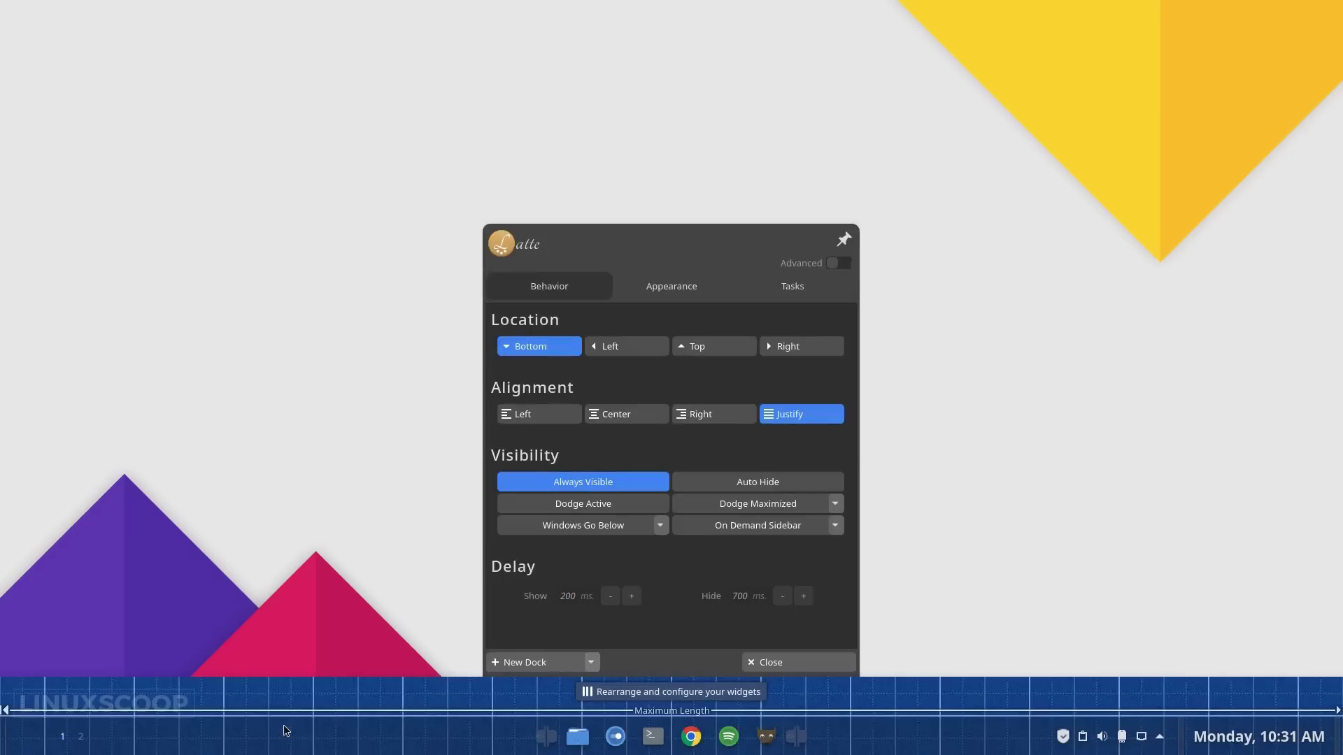
right_click(284, 725)
click(299, 706)
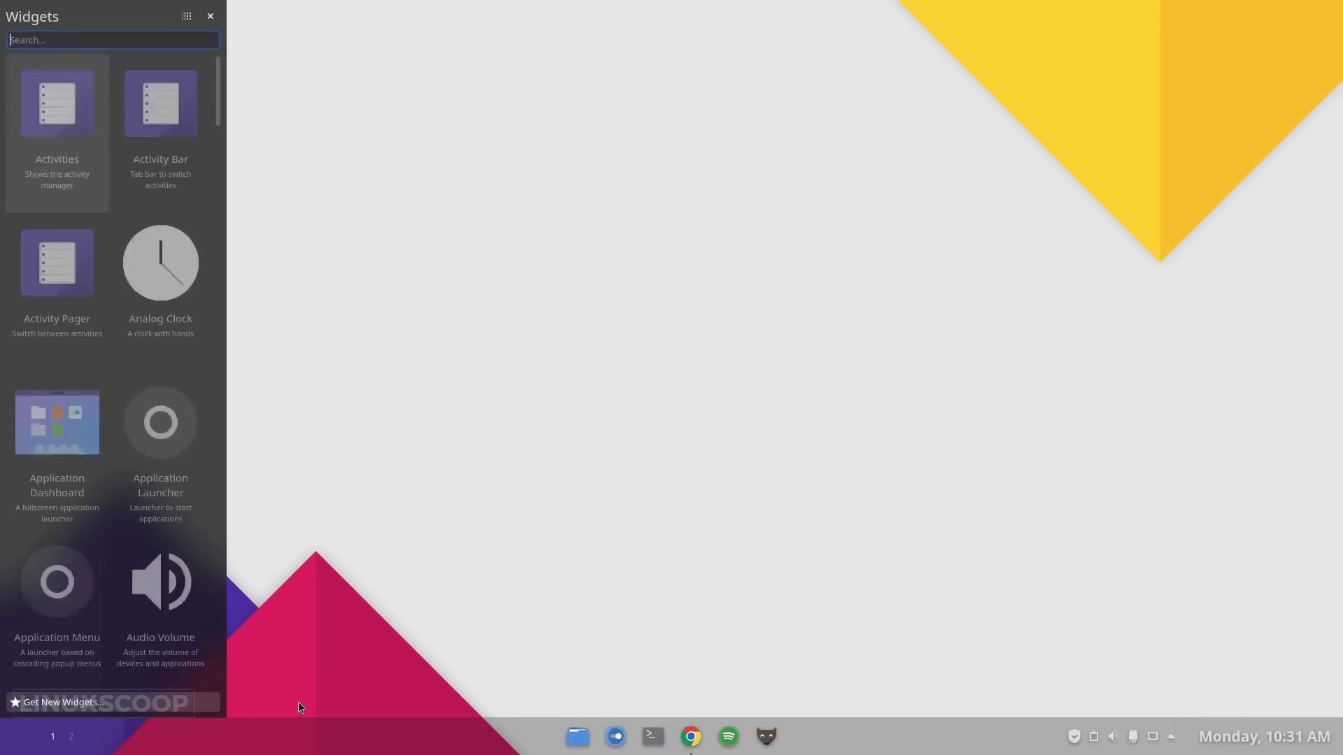
text(launc)
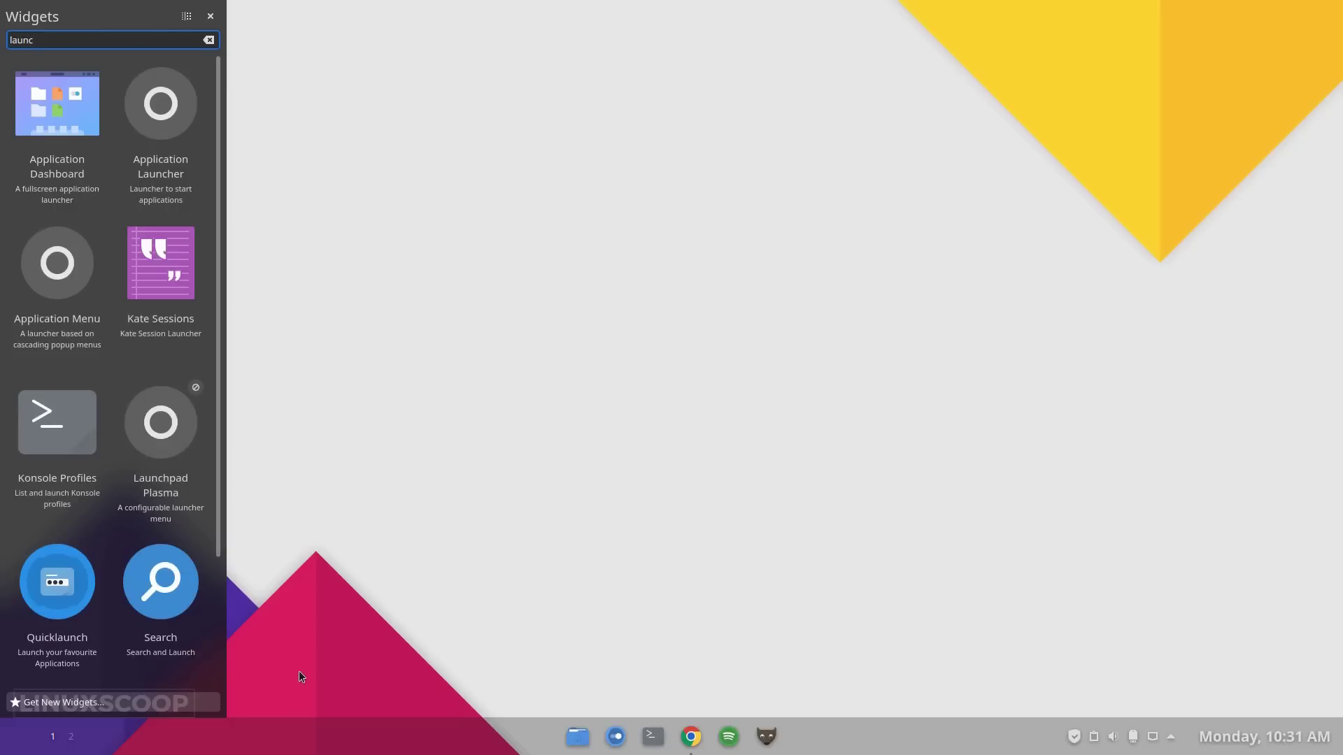
drag(162, 451, 41, 733)
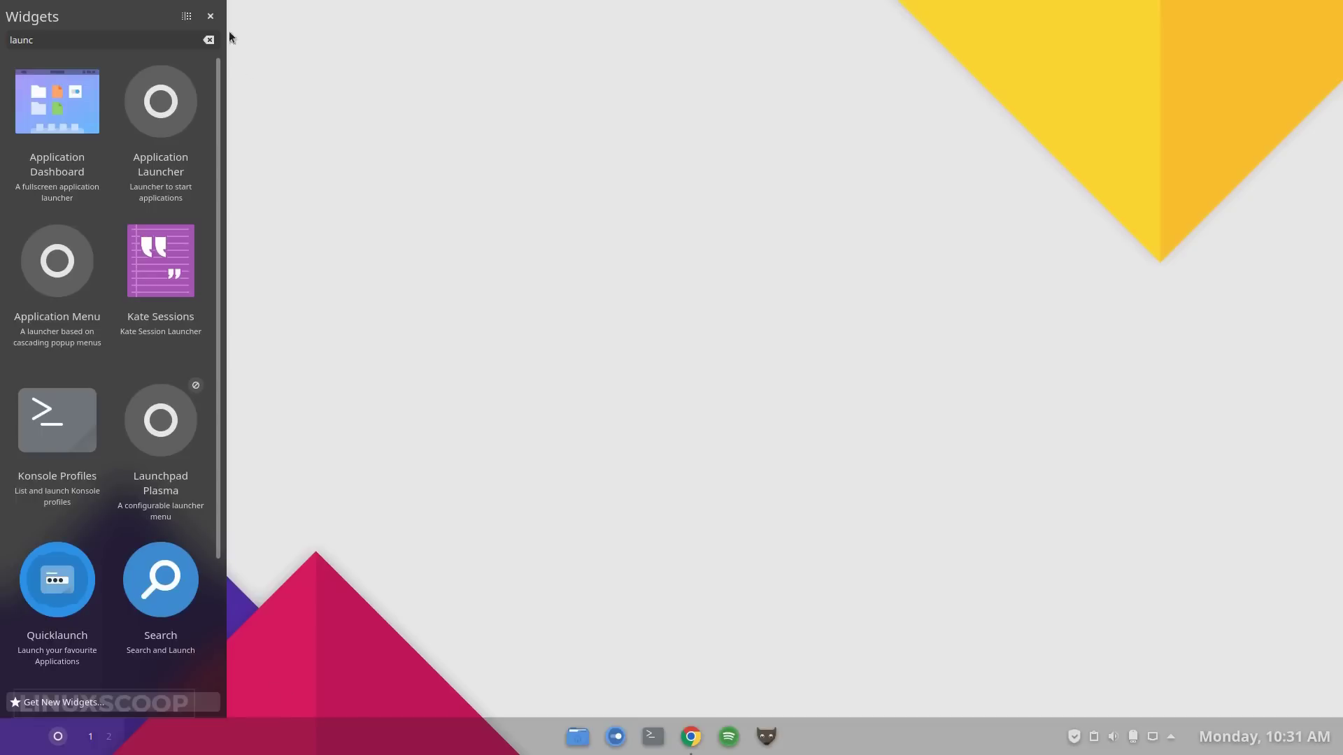
key(Escape)
Remove the Application Launcher widget from the dock in its edit mode.
right_click(230, 744)
click(241, 729)
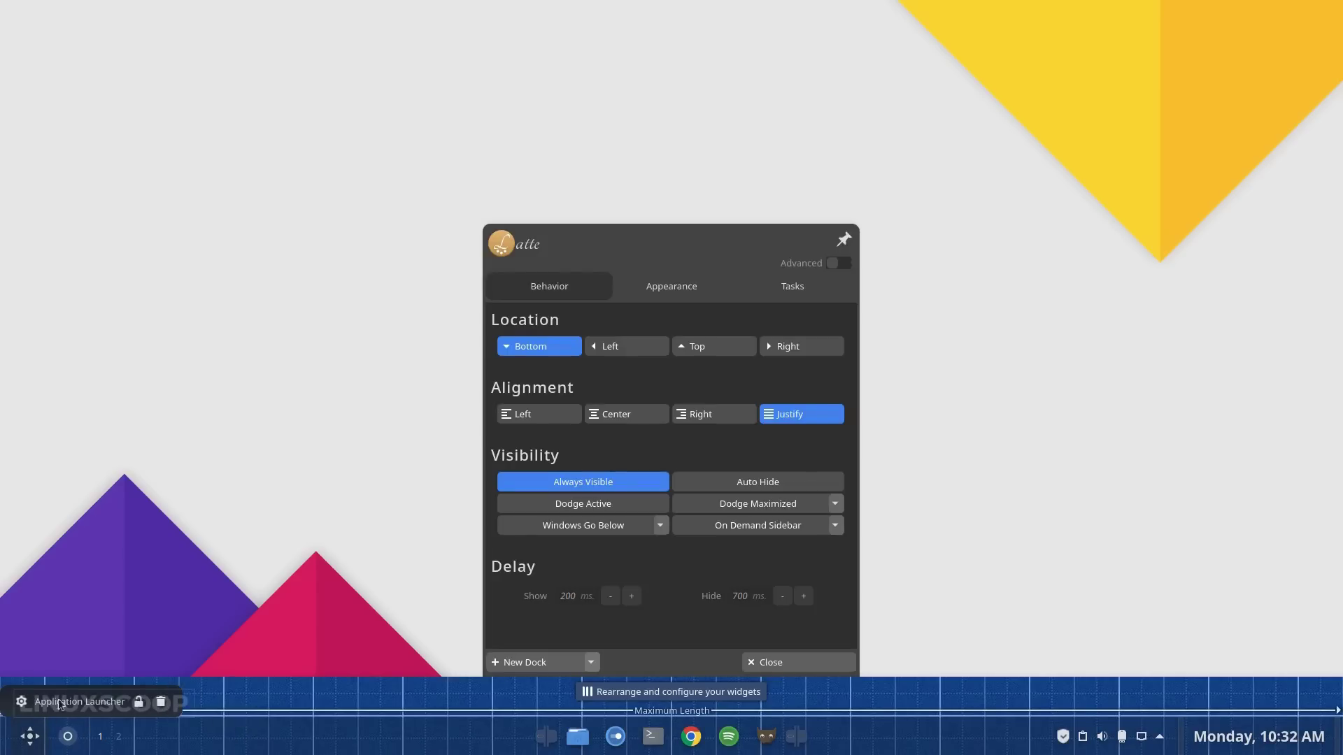
click(162, 702)
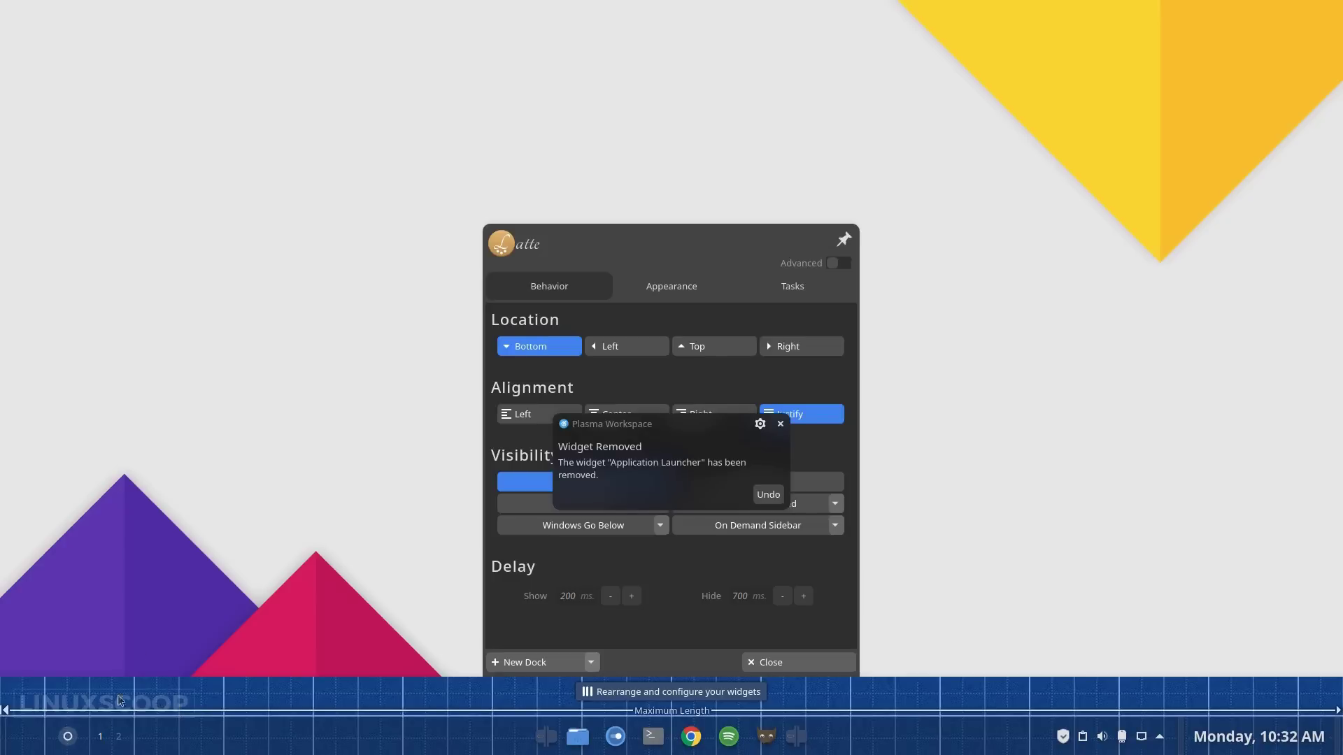
click(87, 615)
Move the Launchpad Plasma widget to the start of the dock with the Virtual Desktop Bar beside it, and dismiss the widget removal notification.
right_click(153, 737)
click(178, 726)
drag(68, 736, 26, 737)
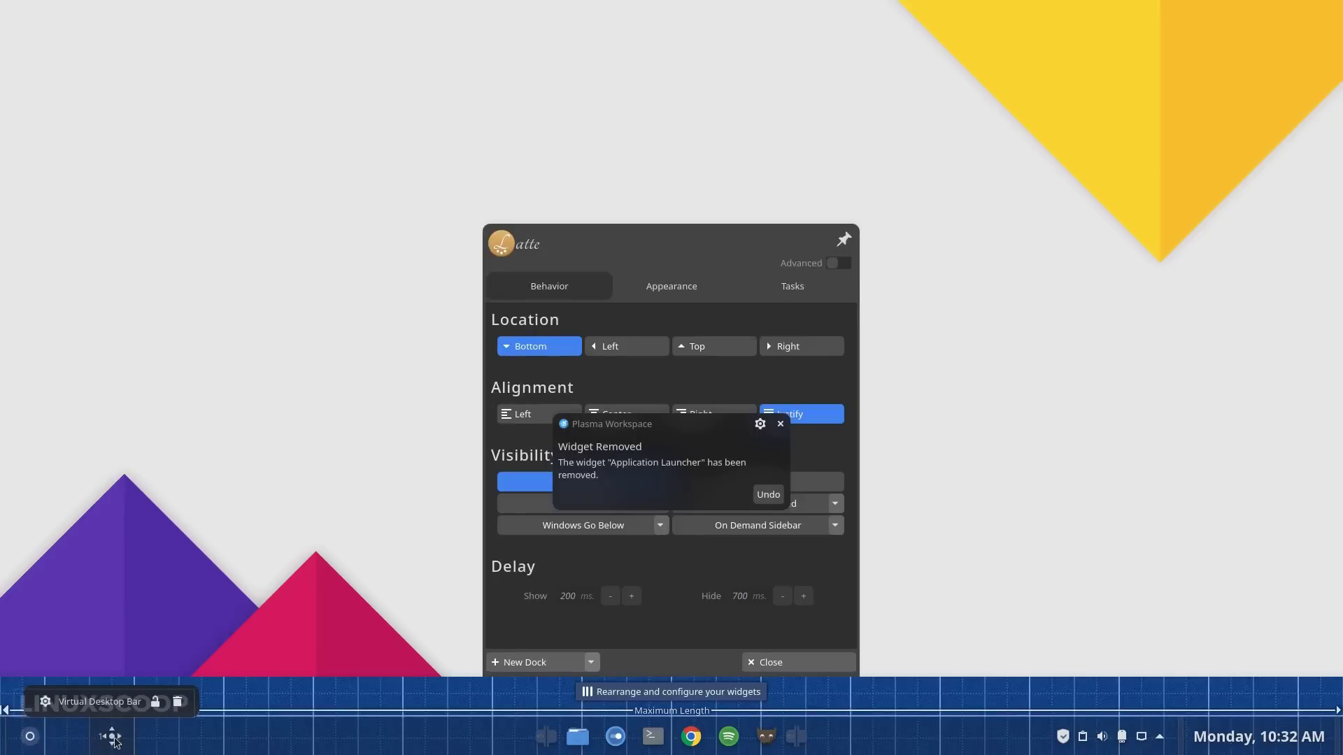
drag(116, 743, 62, 739)
click(118, 596)
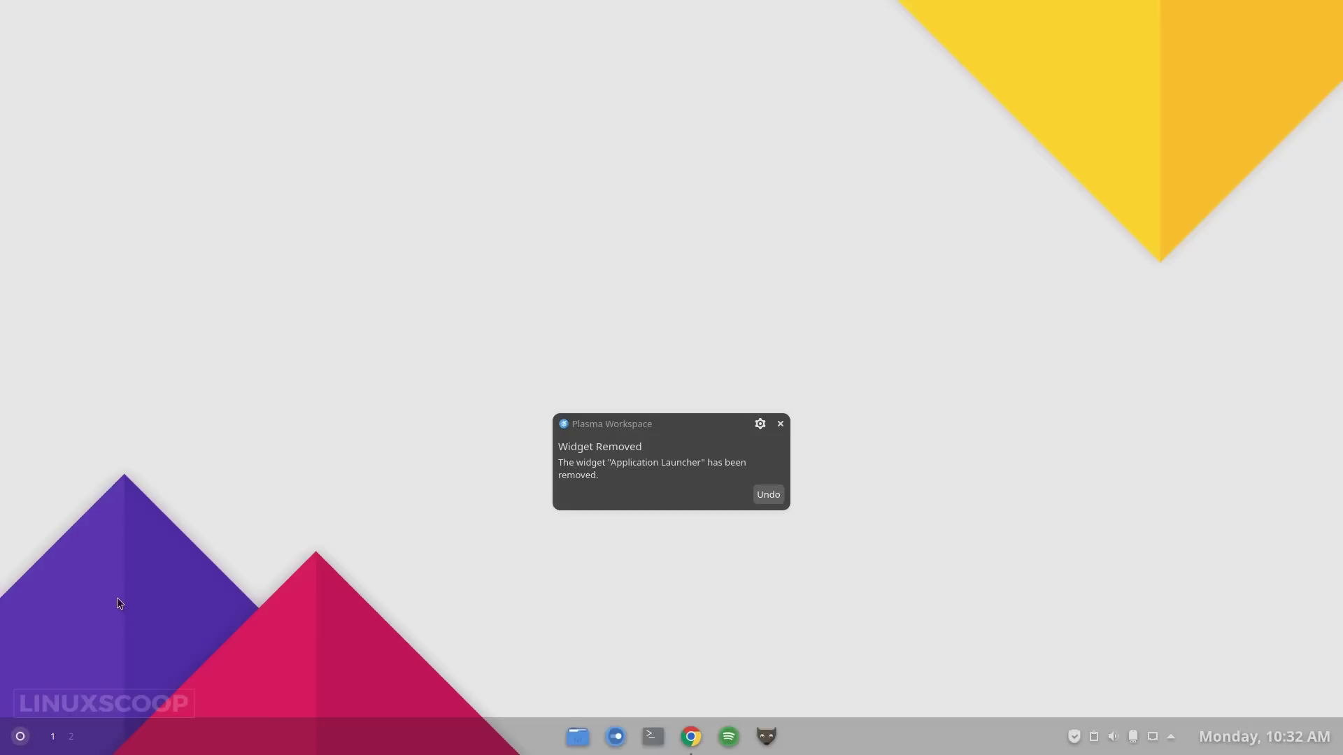
click(781, 424)
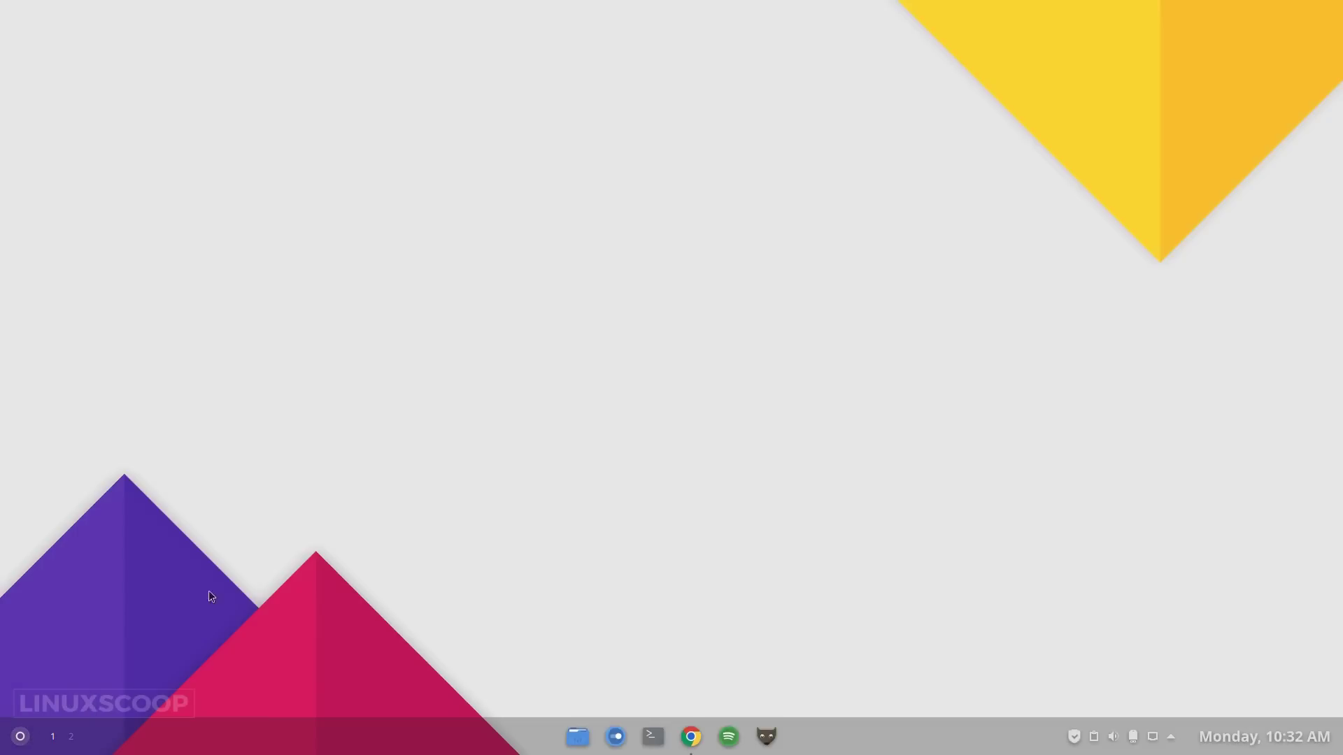
Enable a custom grid with 8 columns and 6 rows in the Launchpad Plasma widget's settings and save them.
click(21, 737)
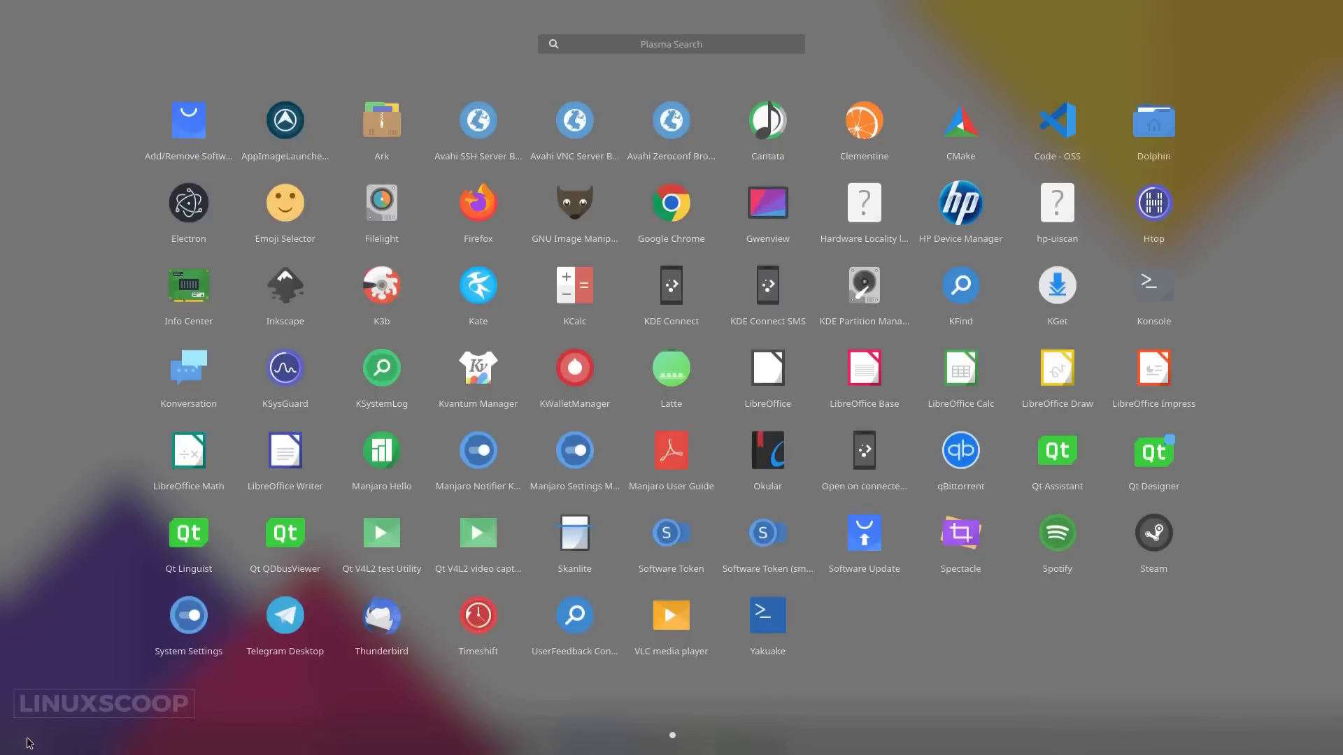
click(96, 580)
right_click(21, 736)
click(85, 559)
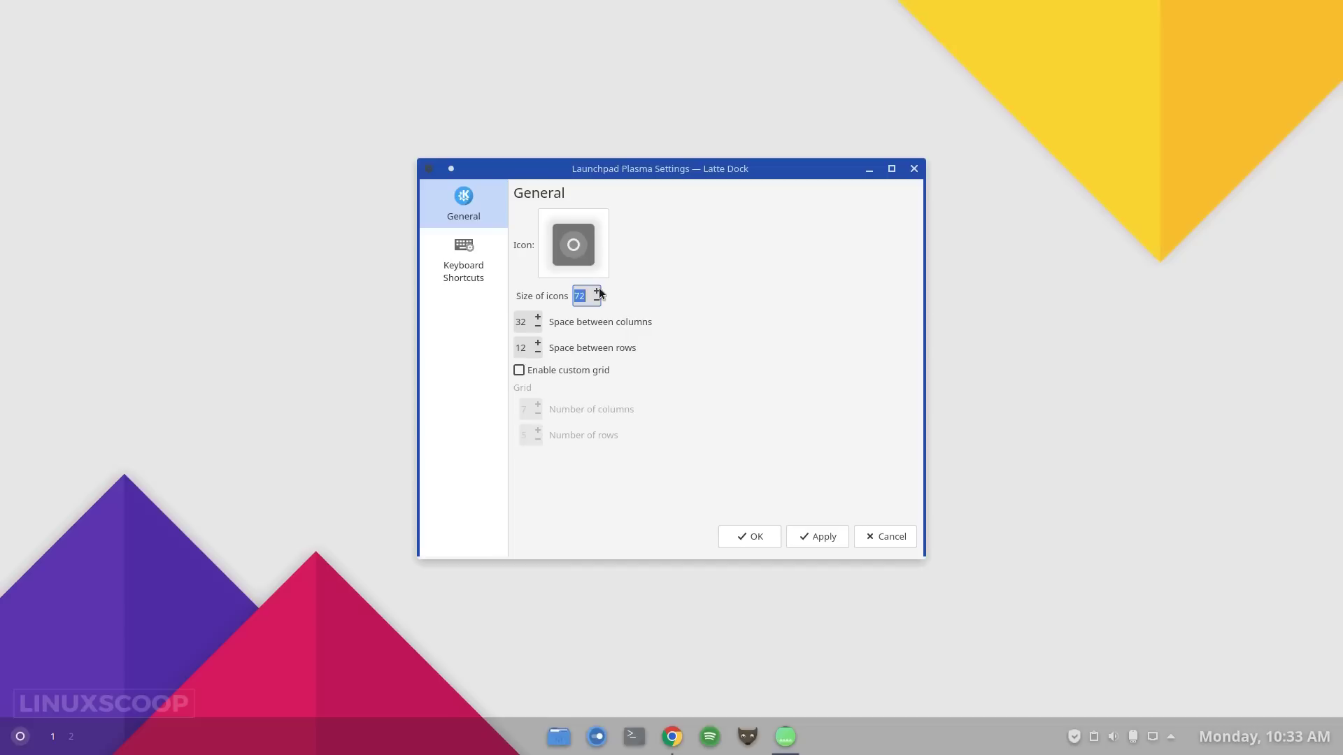
click(519, 371)
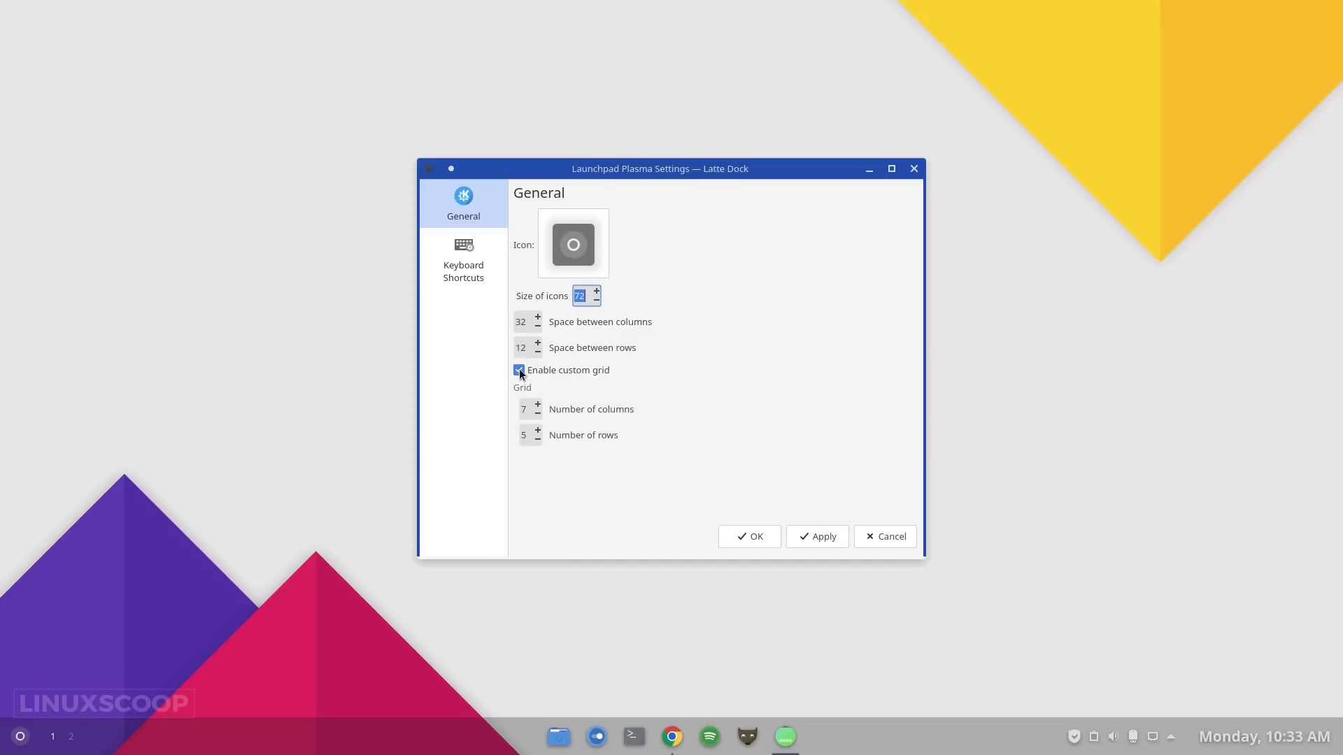
click(527, 407)
scroll(540, 403, down, 1)
click(795, 537)
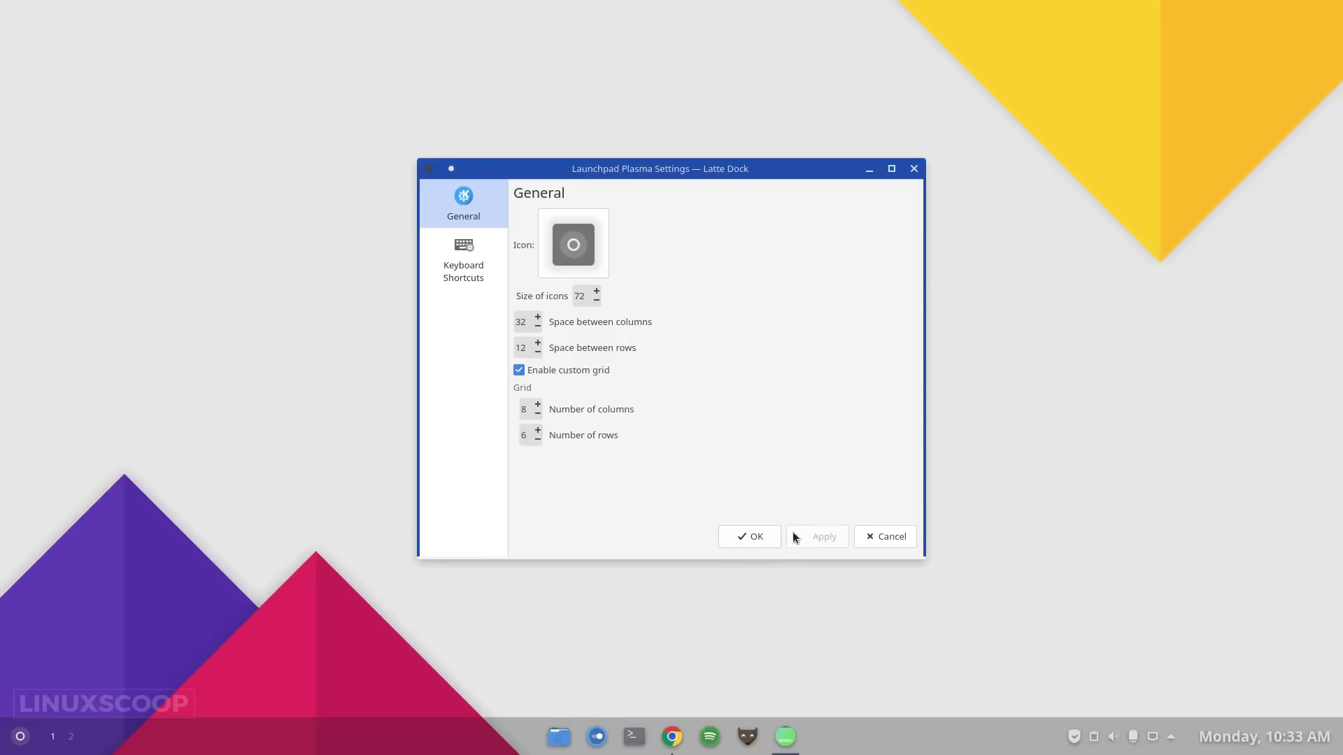
click(755, 537)
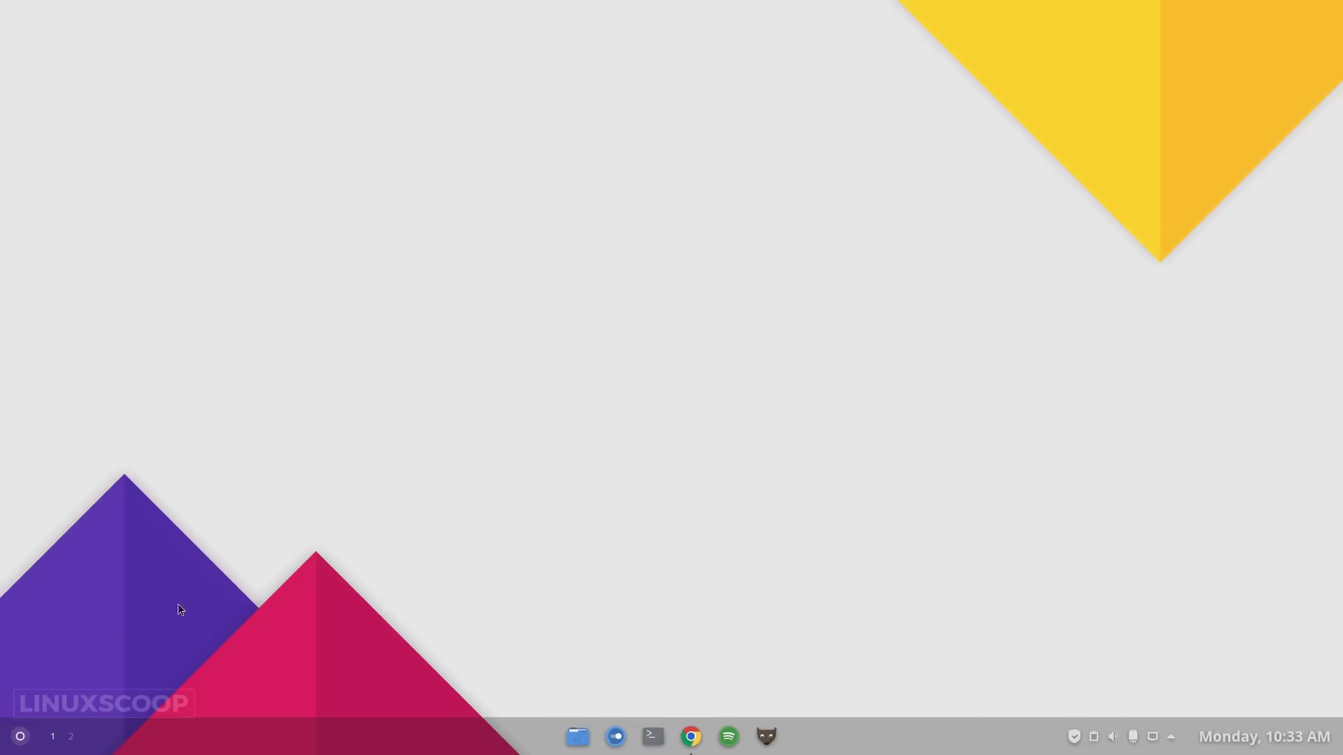
Open the Launchpad, look through both pages of its application grid, and close it.
click(21, 737)
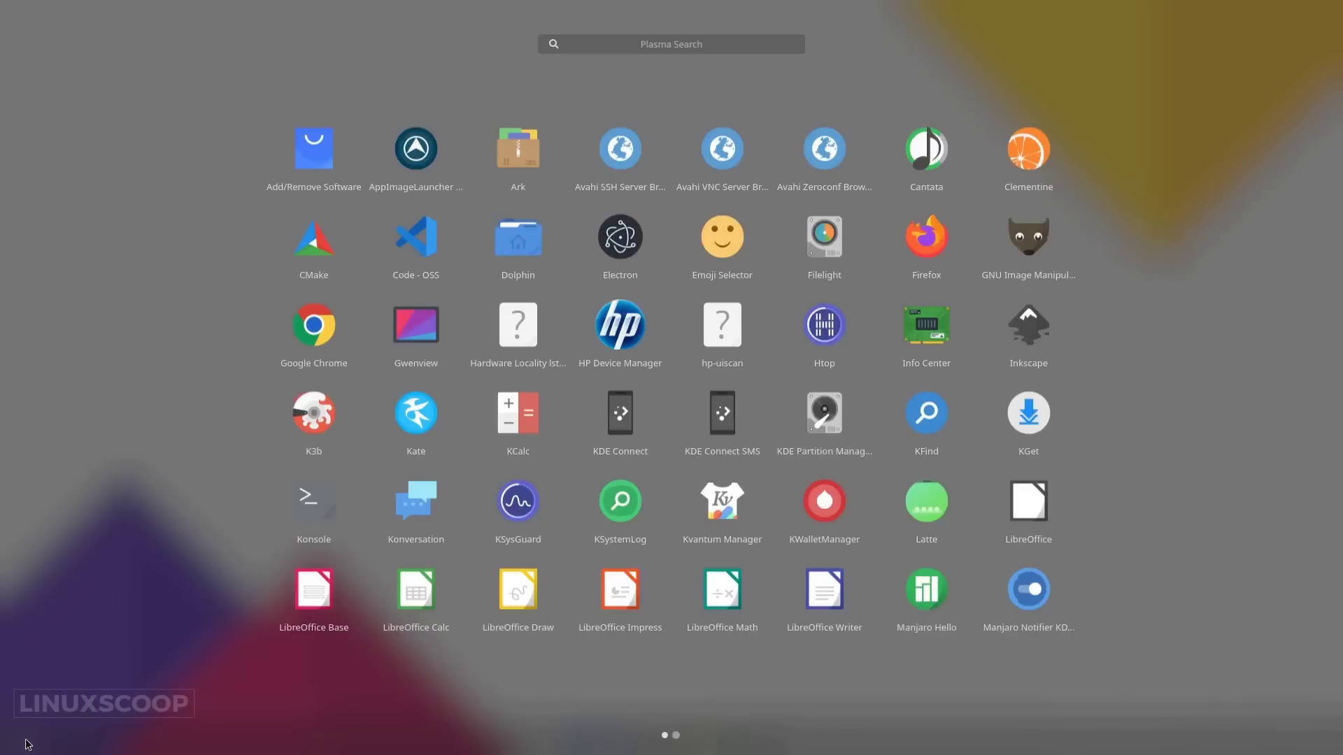
click(675, 735)
scroll(737, 640, up, 1)
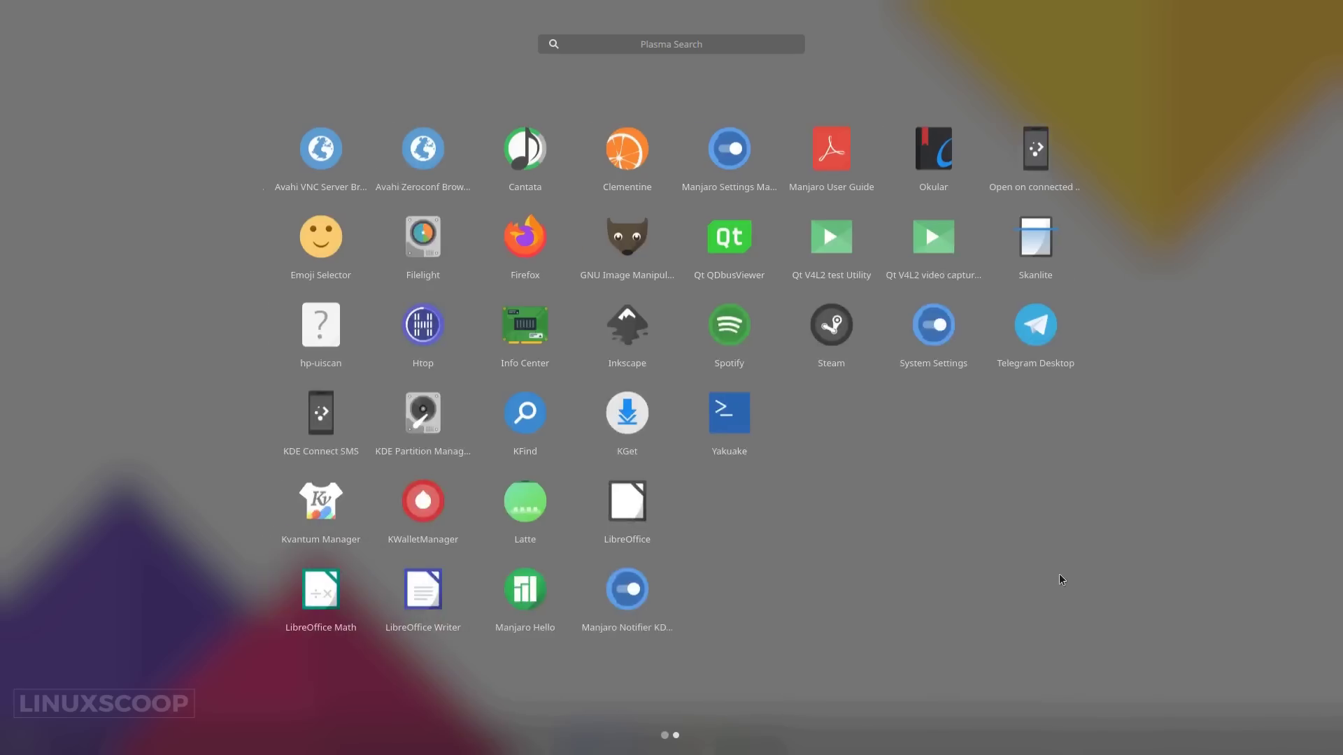
click(115, 443)
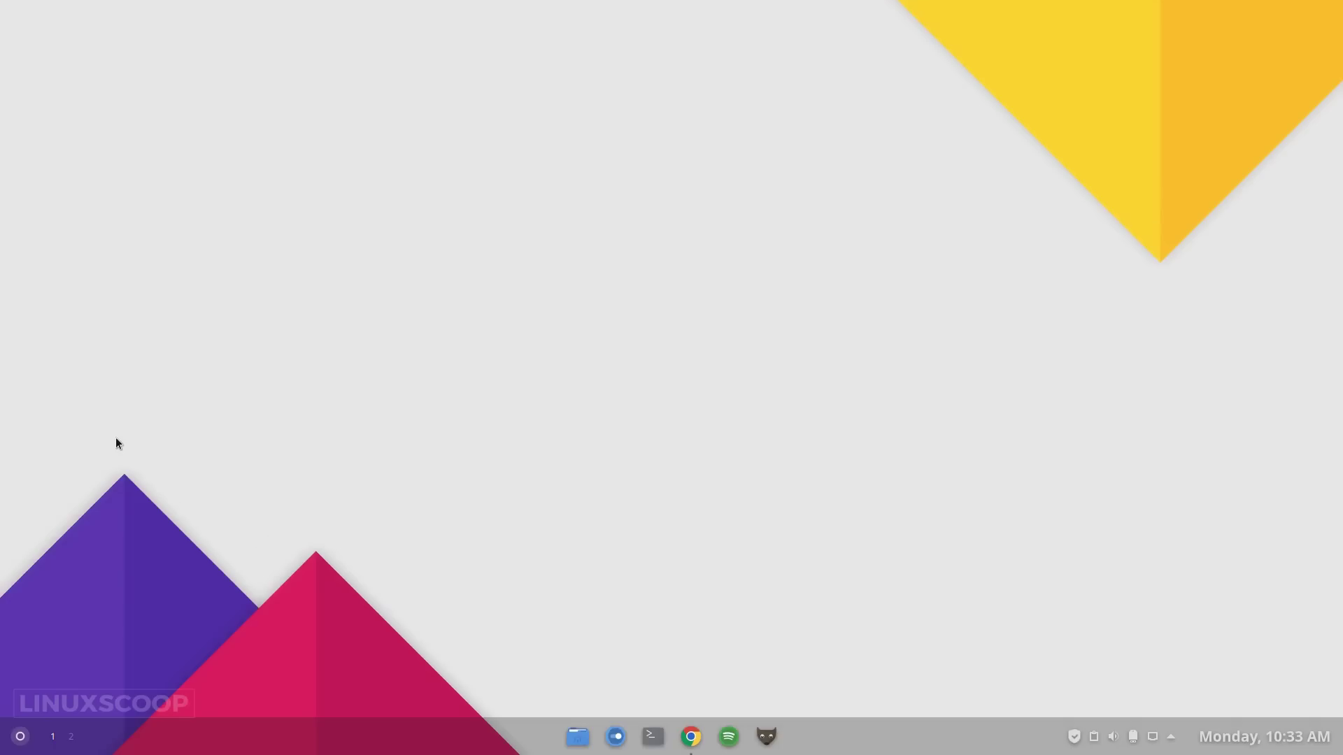
Find the Shutdown or Switch widget online by searching for "shutdown", install it, and close the installer.
right_click(943, 739)
click(972, 706)
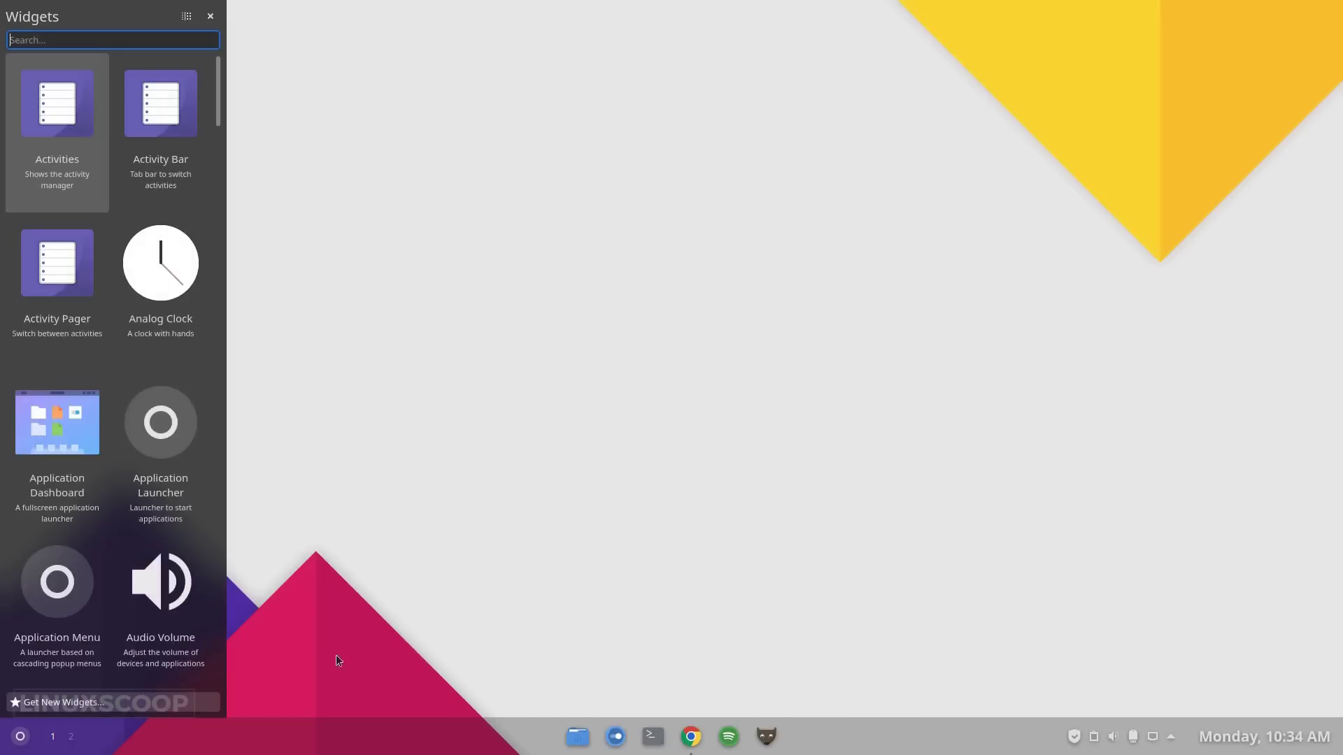
scroll(112, 629, down, 3)
click(78, 701)
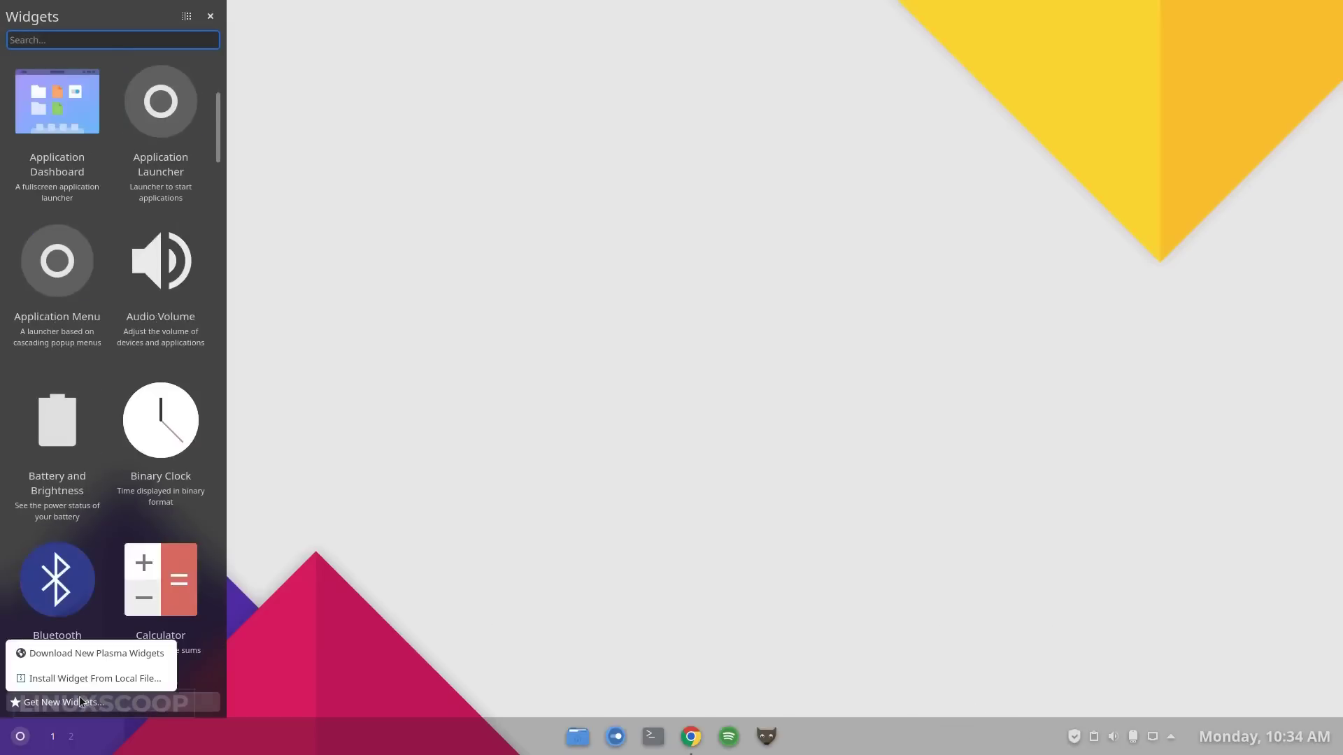
click(82, 654)
click(840, 423)
text(shutdown)
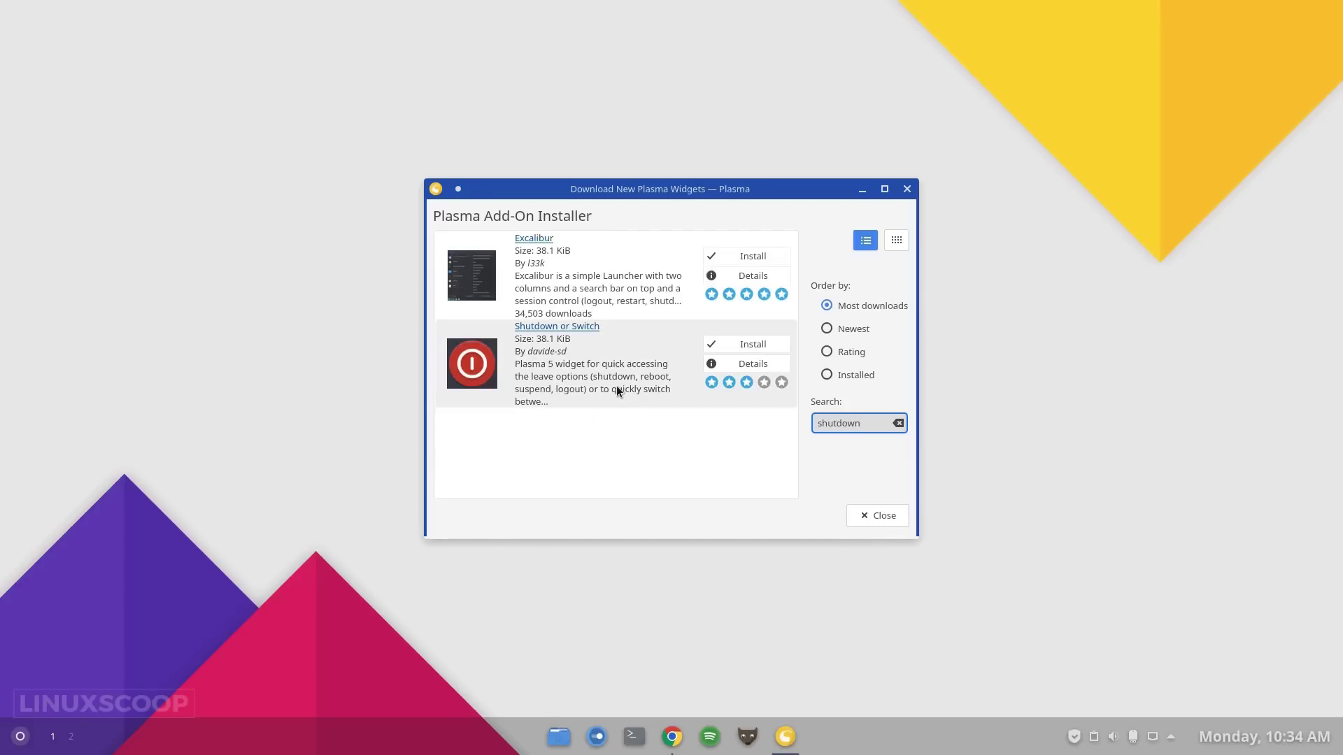
click(777, 346)
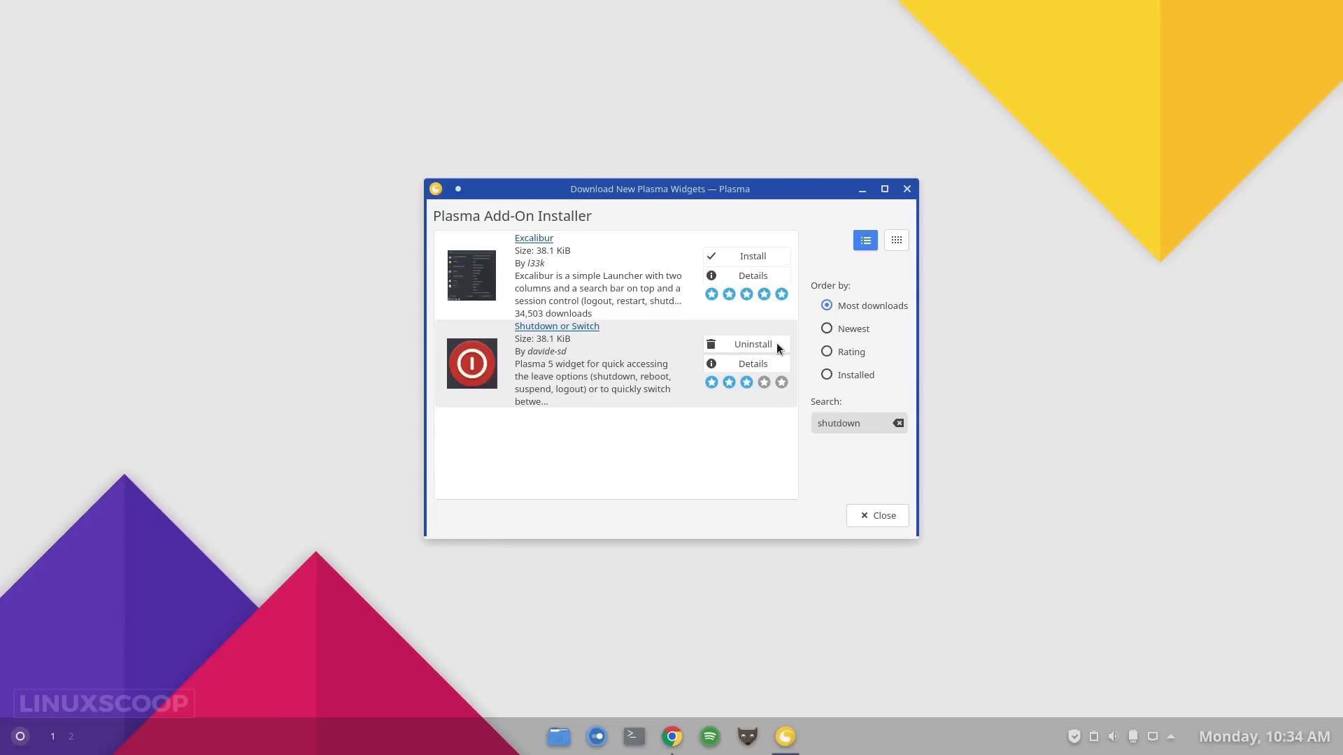
click(880, 519)
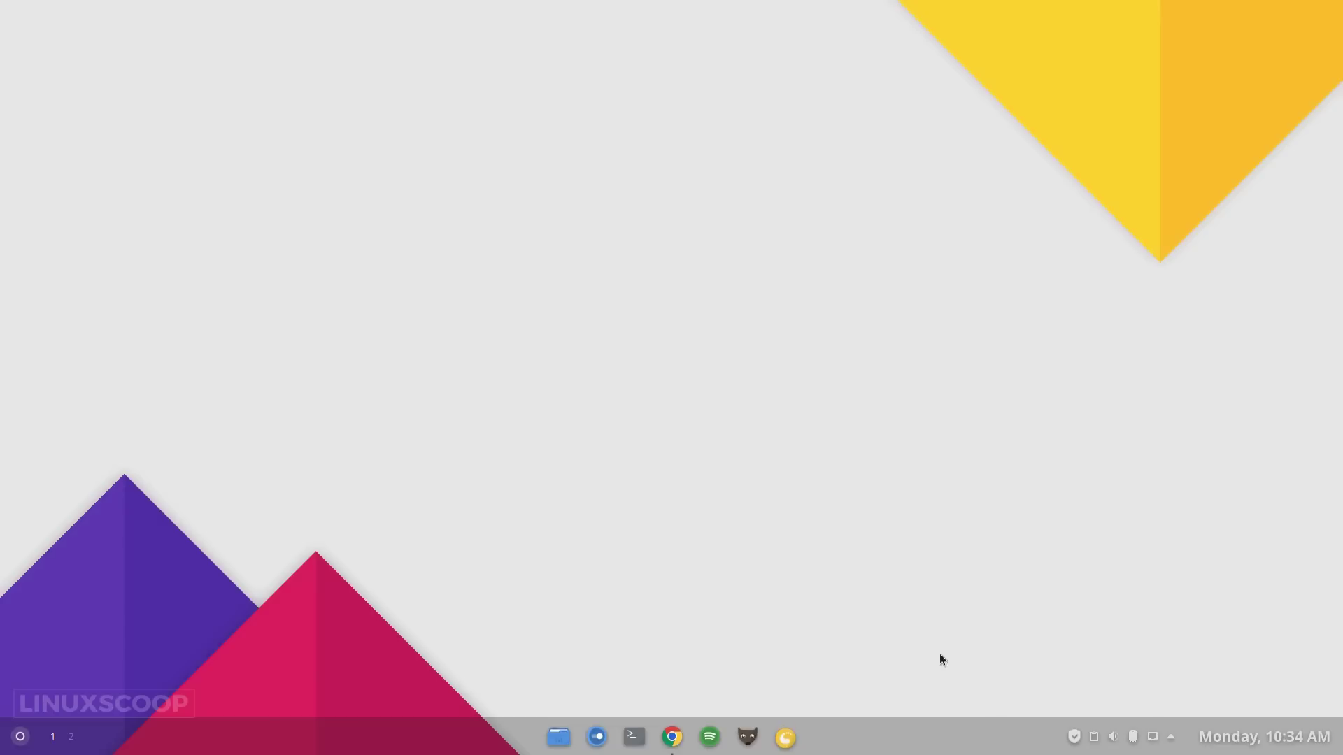
Search the installed widgets for "shutdown" and add Shutdown or Switch to the end of the dock, after the clock.
right_click(958, 740)
click(993, 702)
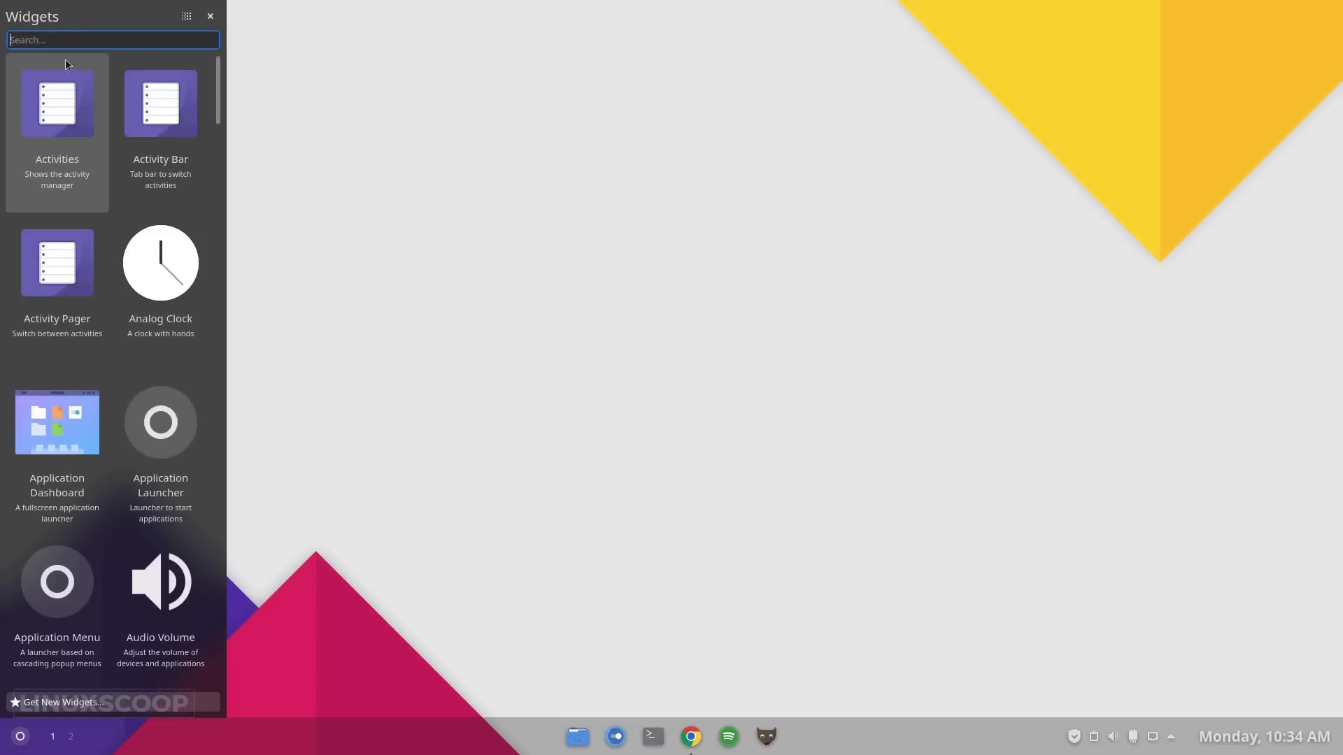
text(shutdown)
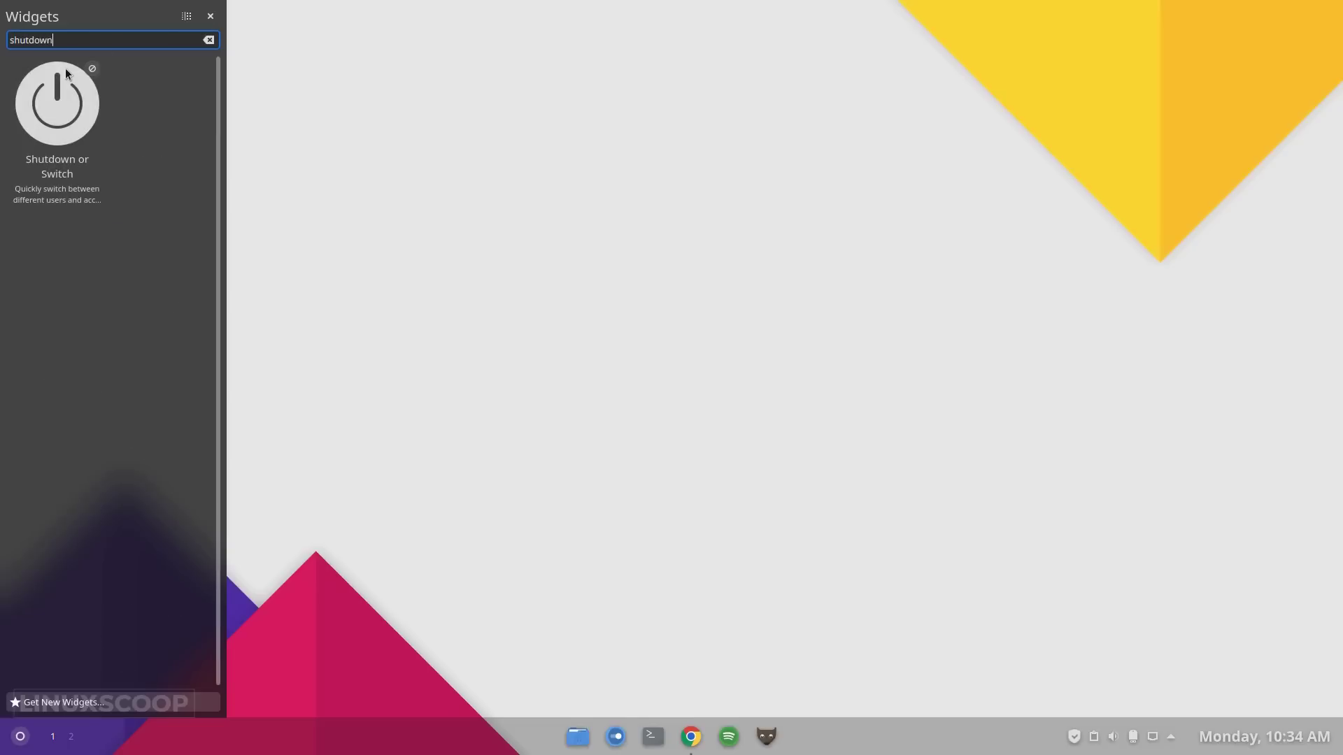
drag(110, 124, 1313, 742)
Open the Appearance settings of the Shutdown or Switch widget on the dock.
right_click(1313, 744)
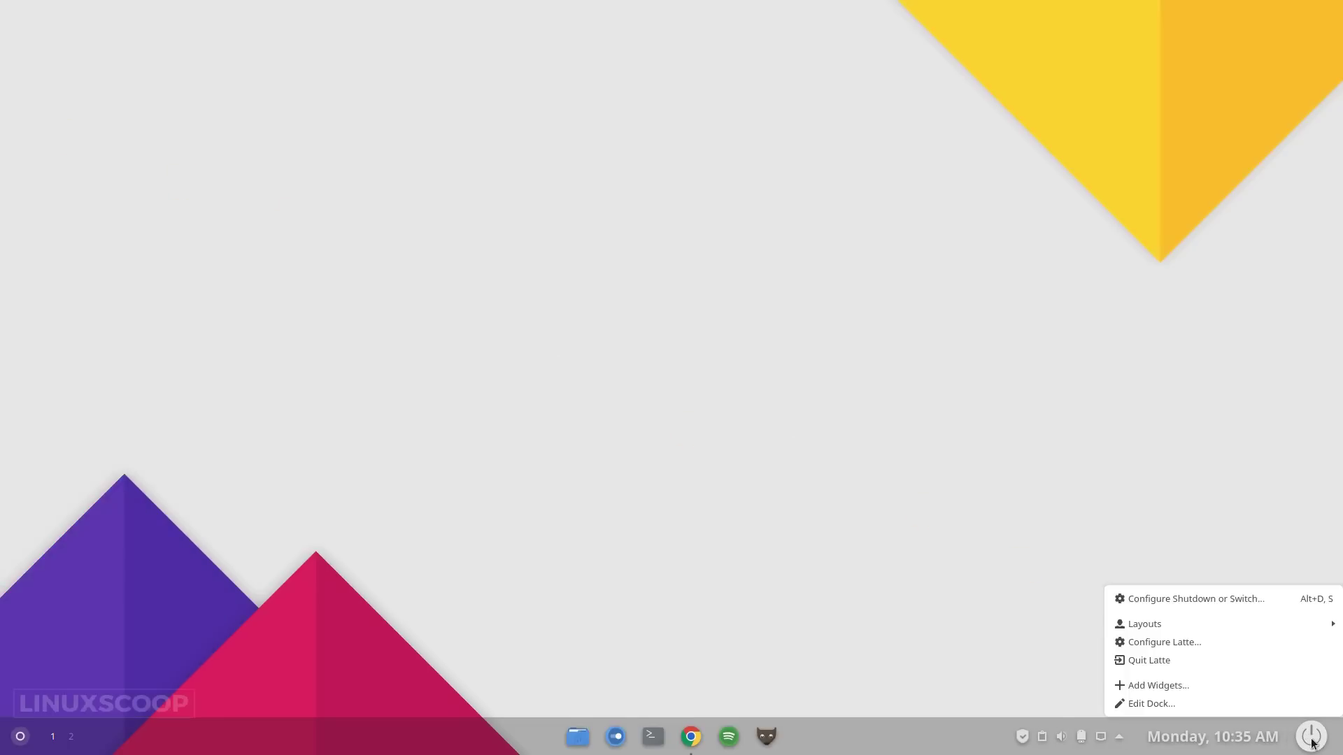
click(1273, 600)
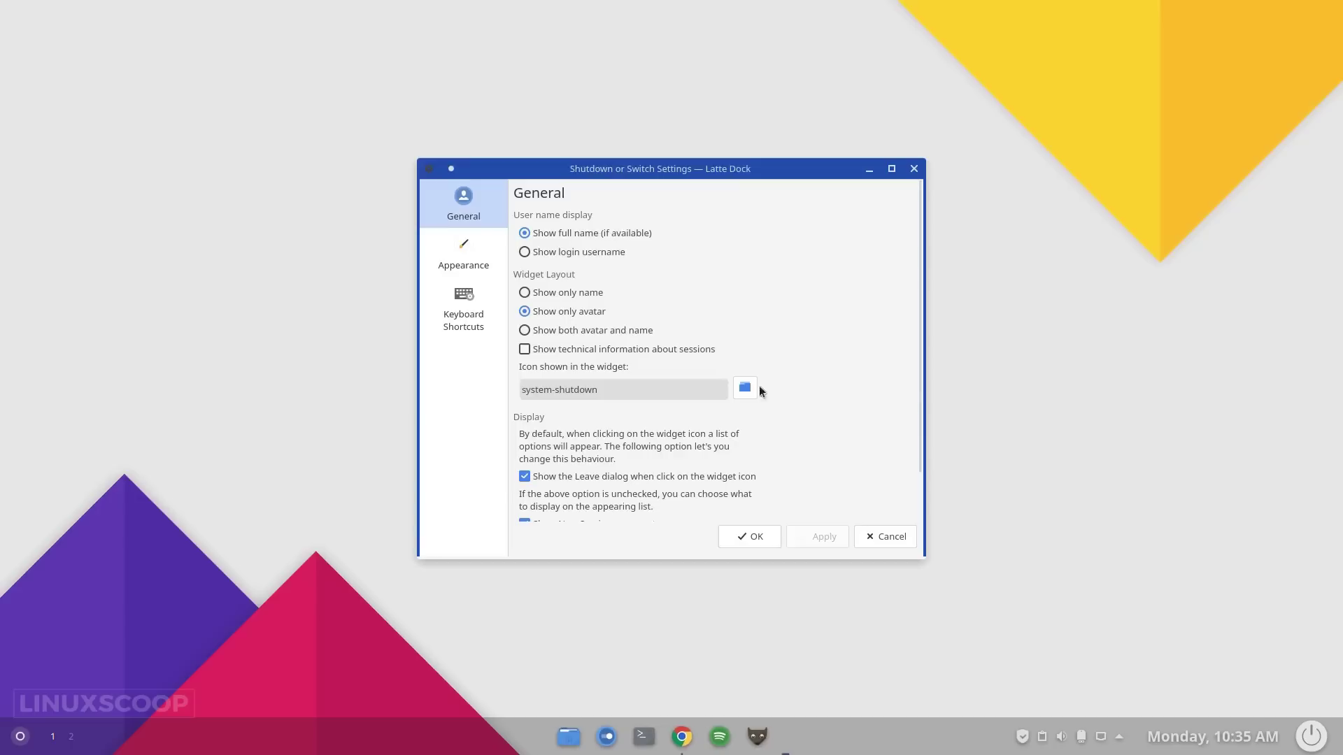
click(472, 258)
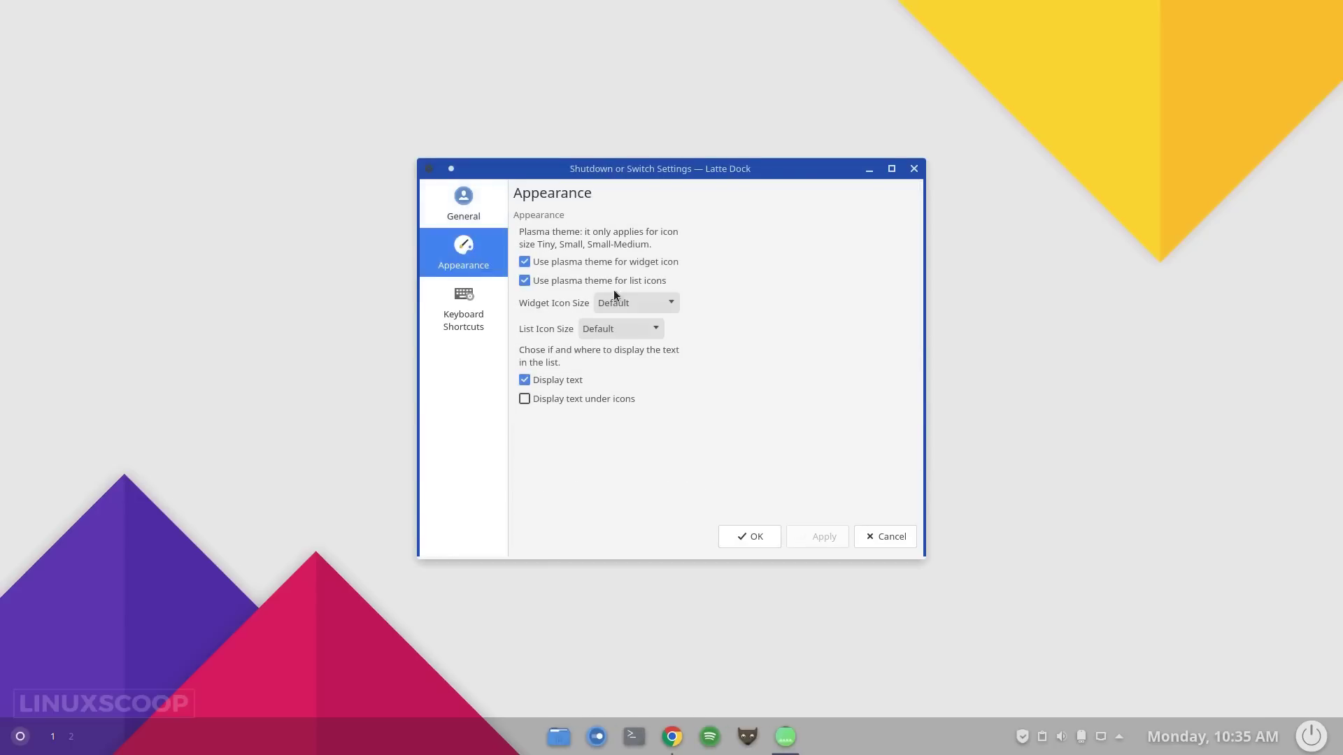
Try the Small size for both the widget icon and the list icons and apply it.
click(630, 302)
click(640, 342)
click(642, 331)
click(647, 375)
click(816, 529)
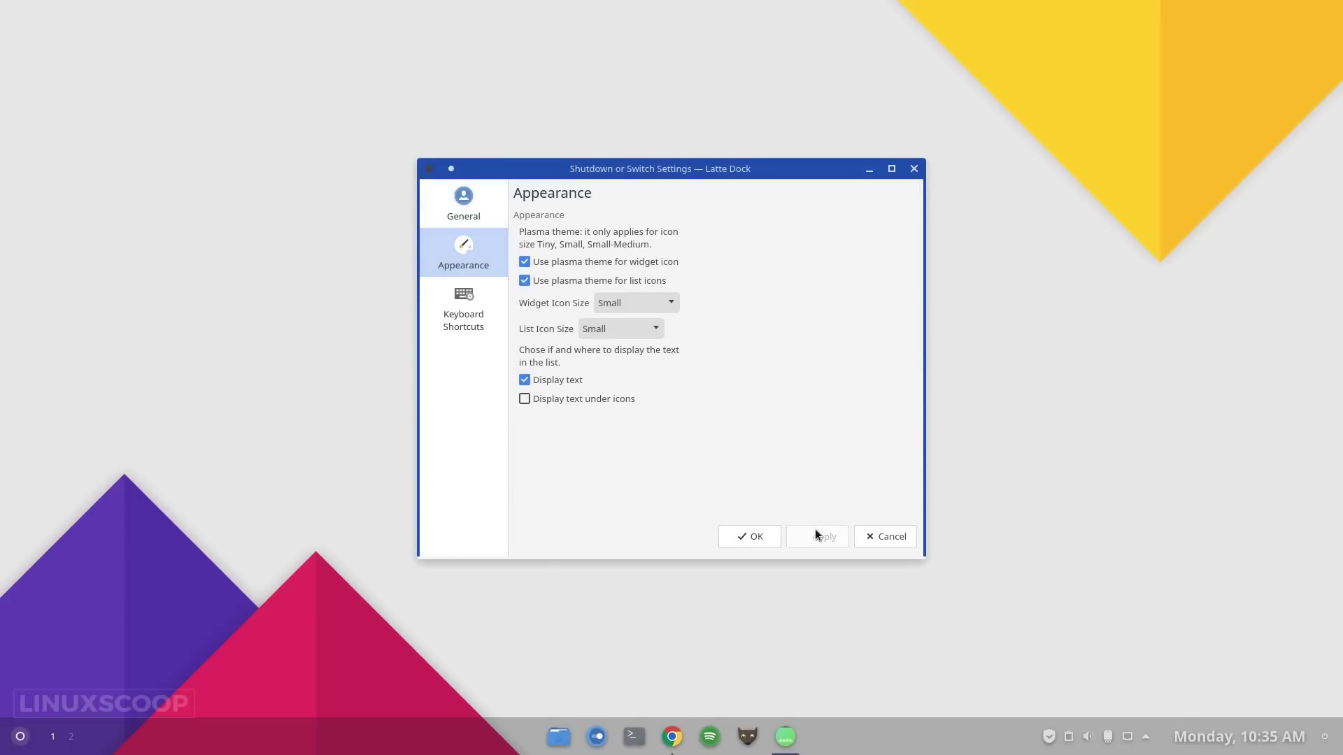
Try the Small-Medium size for both the widget icon and the list icons and apply it.
click(648, 304)
click(651, 322)
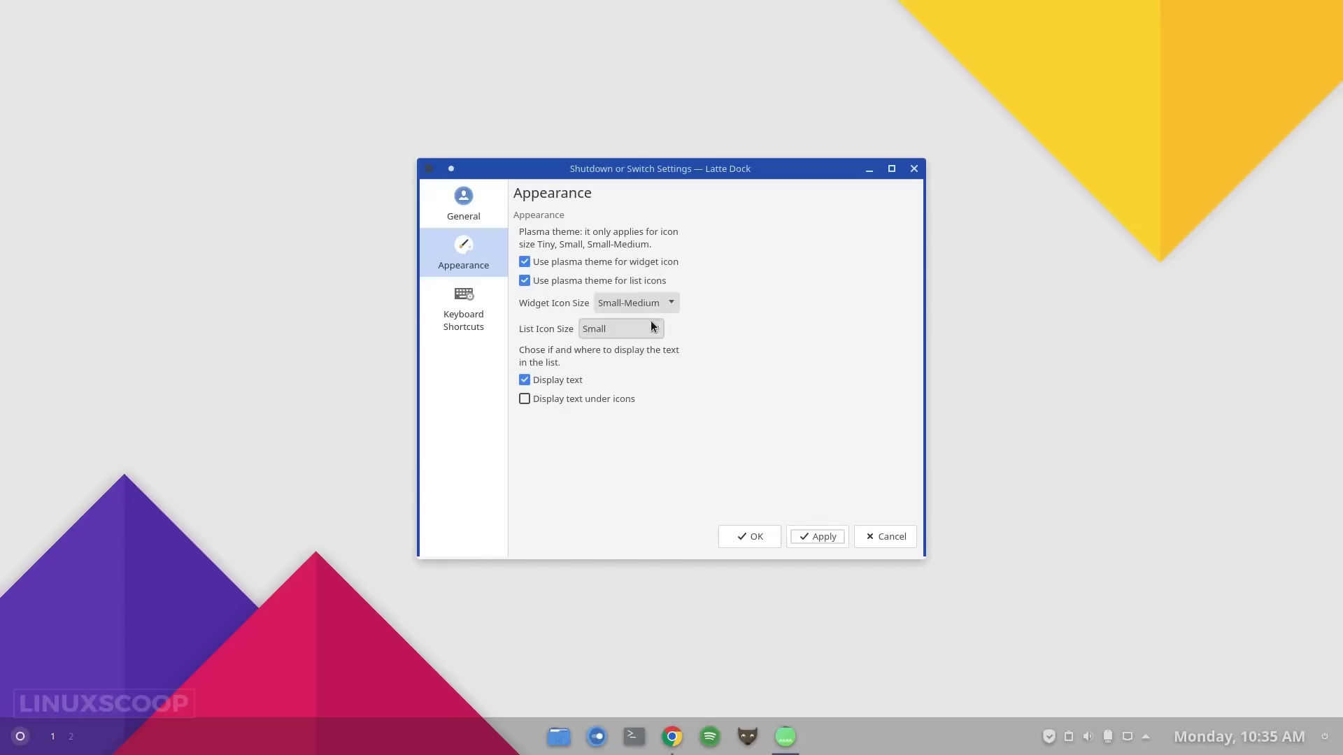
click(649, 329)
click(647, 349)
click(819, 537)
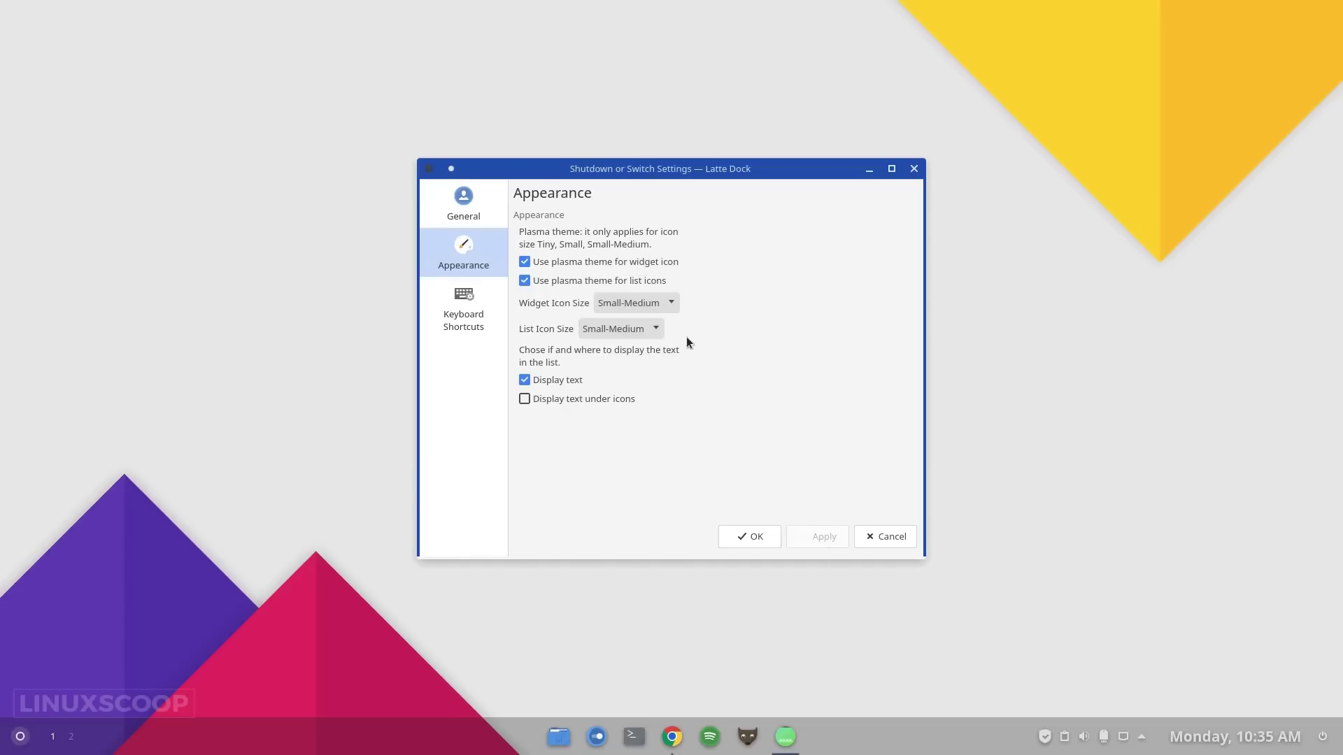
Set the widget icon size and list icon size to Medium, save the settings, and test the shutdown widget without leaving the session.
click(660, 305)
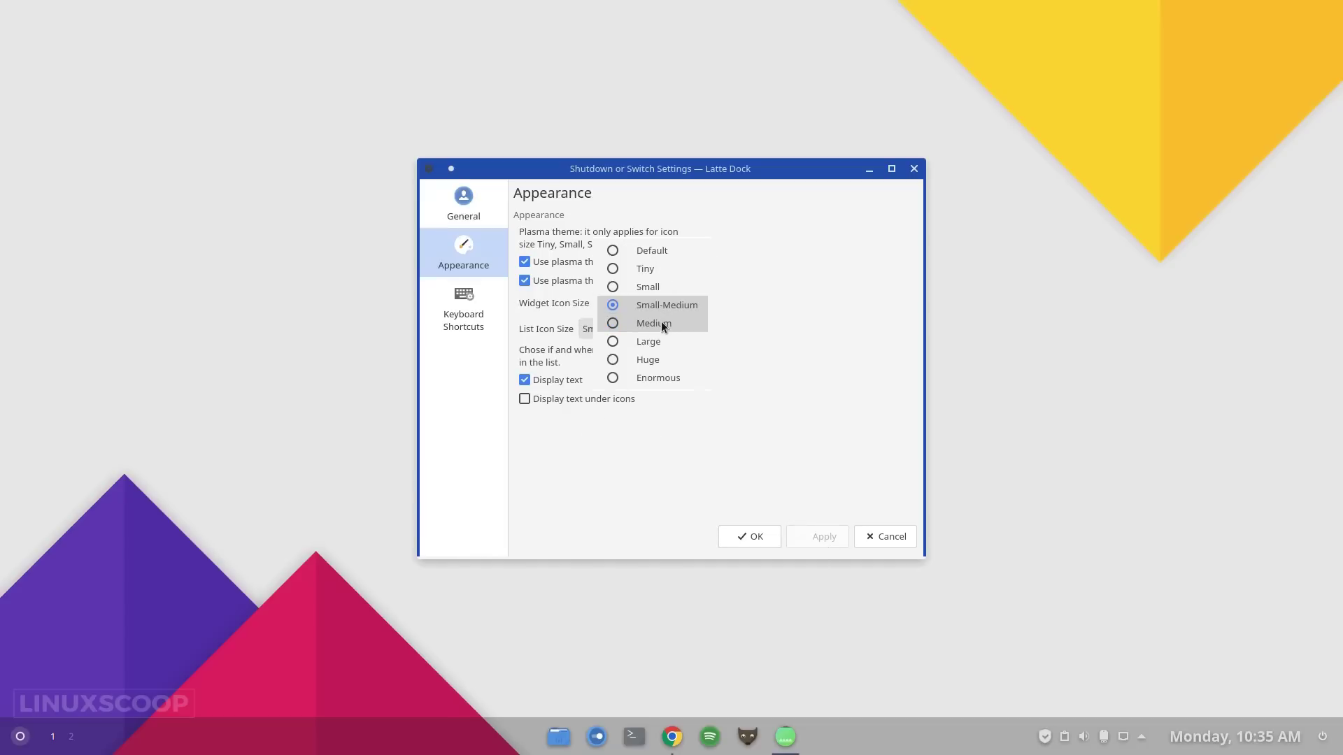
click(661, 322)
click(656, 326)
click(651, 348)
click(822, 539)
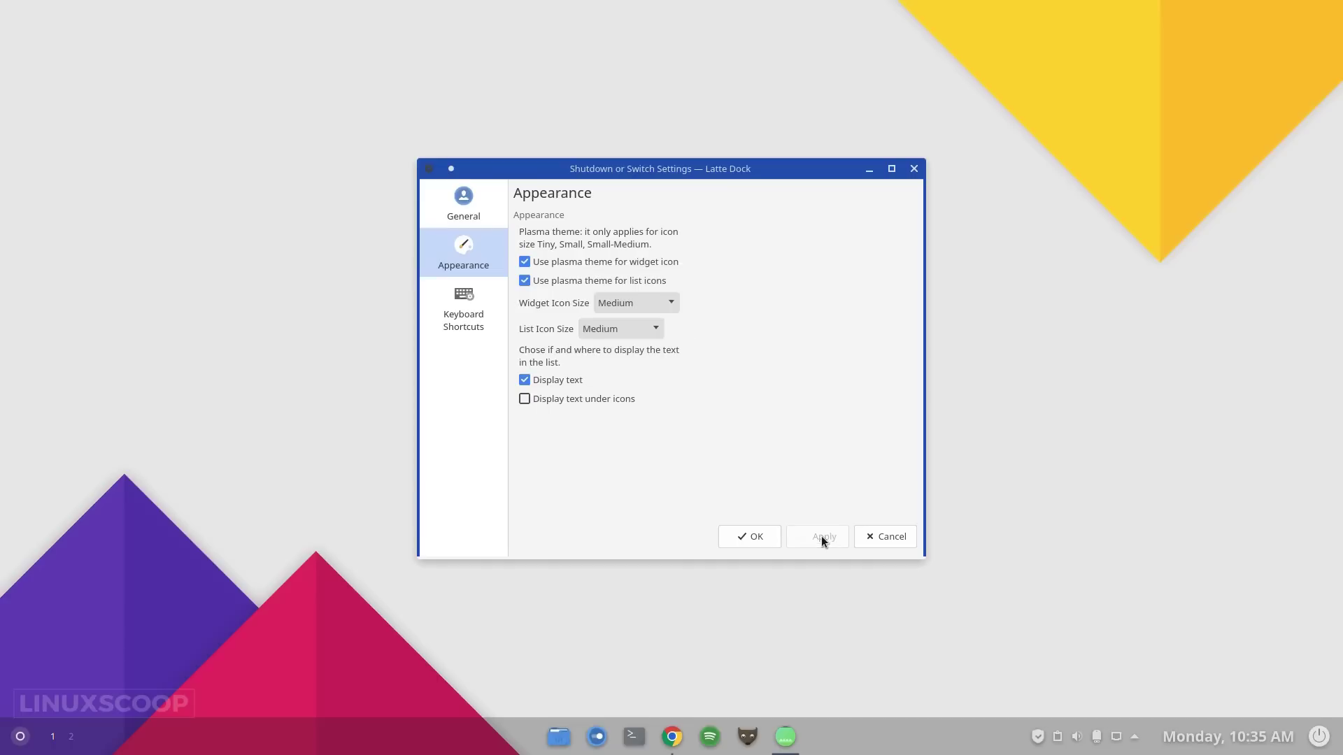
click(754, 537)
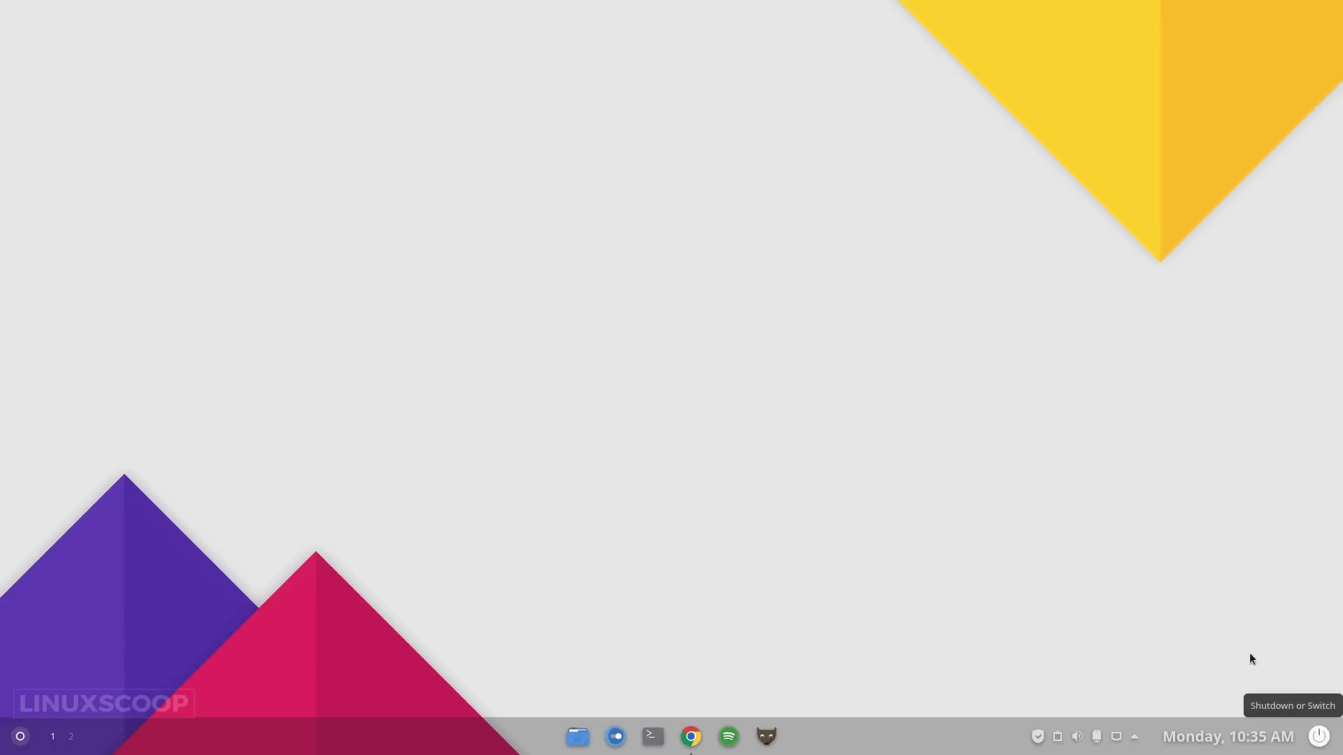
click(1319, 737)
click(711, 518)
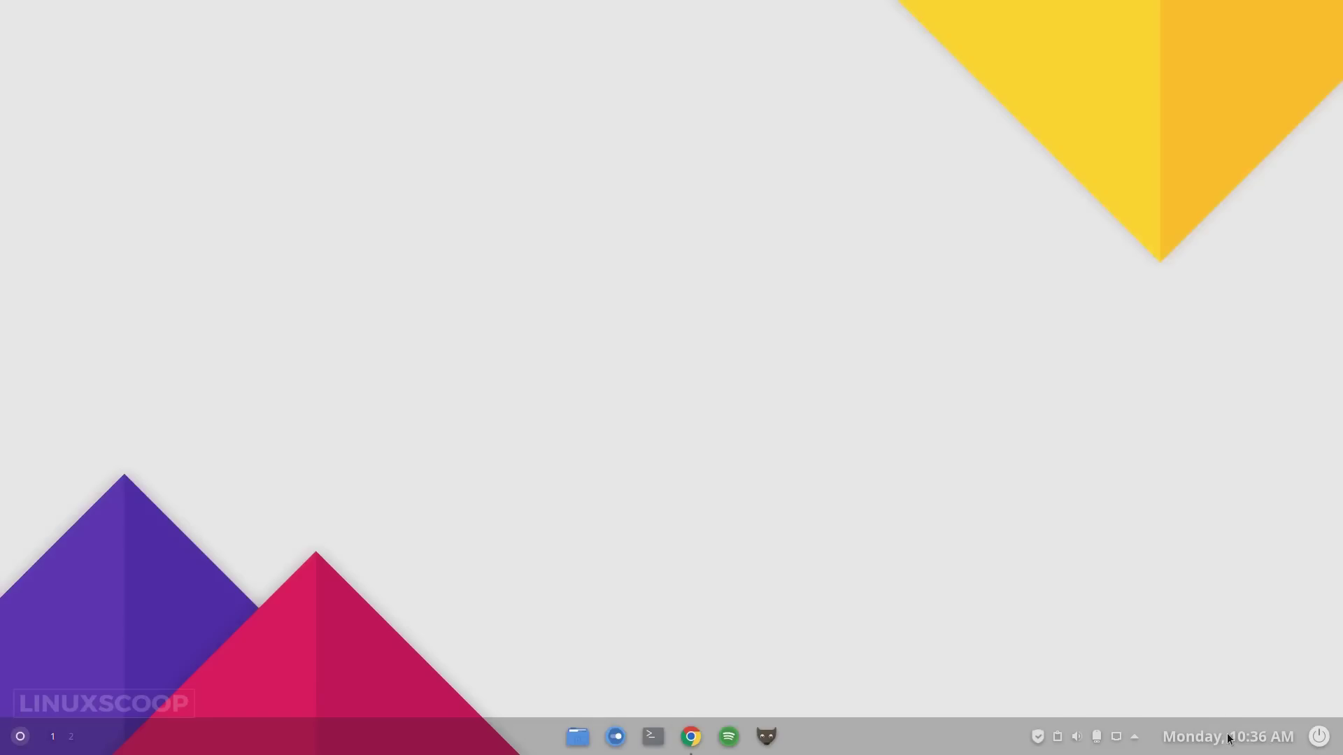
Set line 1 of the Event Calendar clock to the h:mm AP preset, save, and check the clock's popup.
right_click(1227, 735)
click(1209, 598)
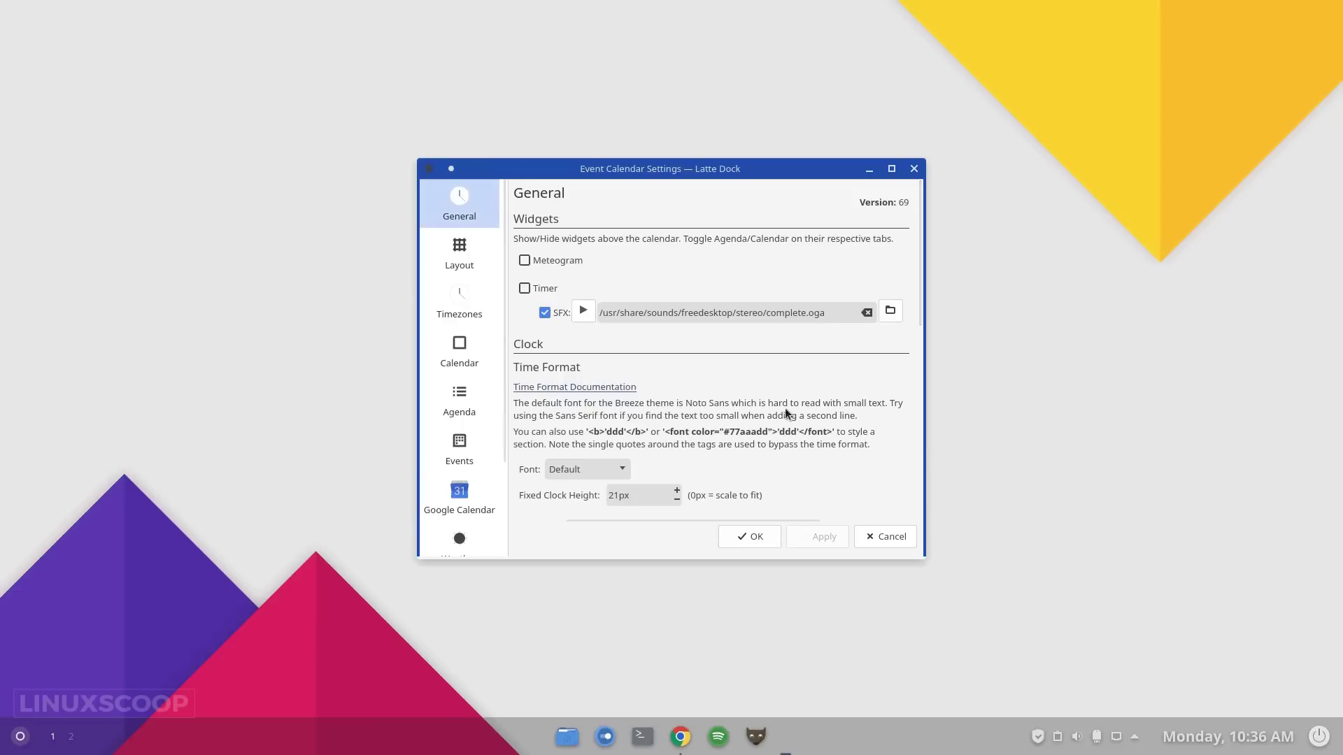
drag(920, 311, 918, 404)
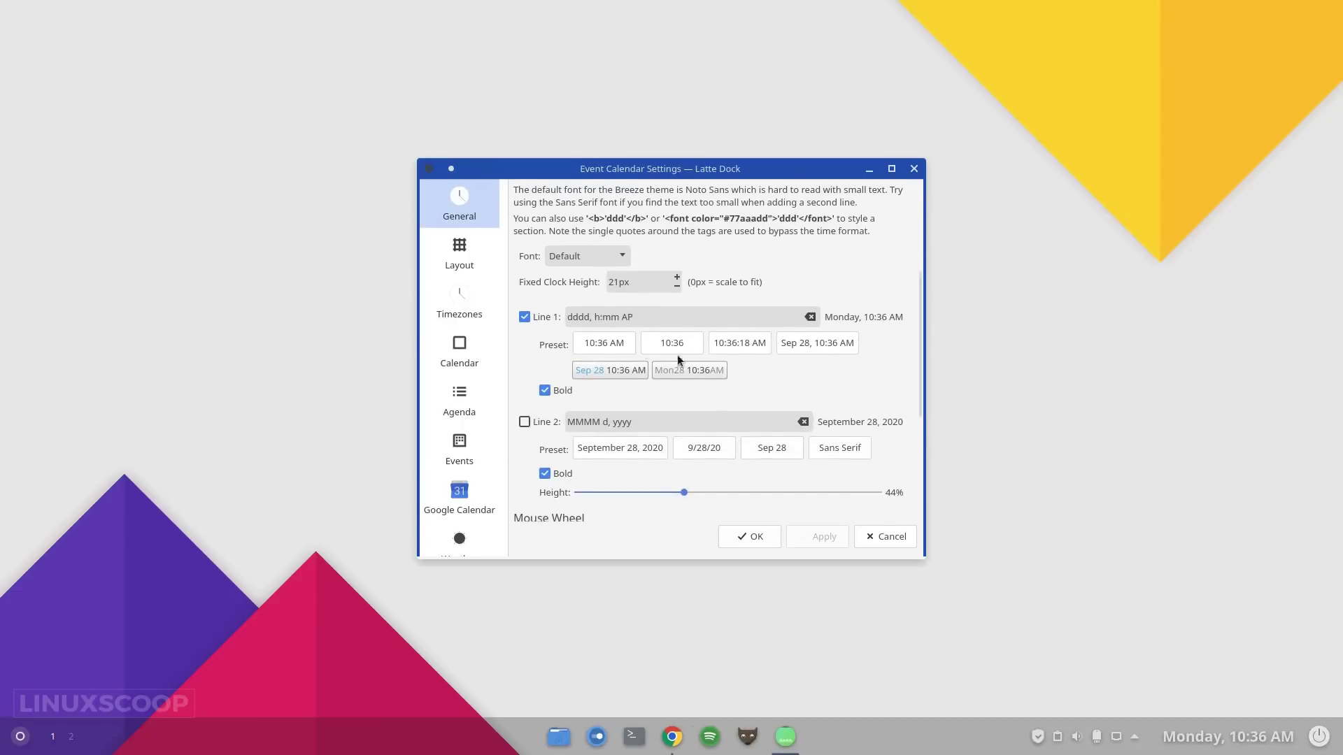
click(603, 343)
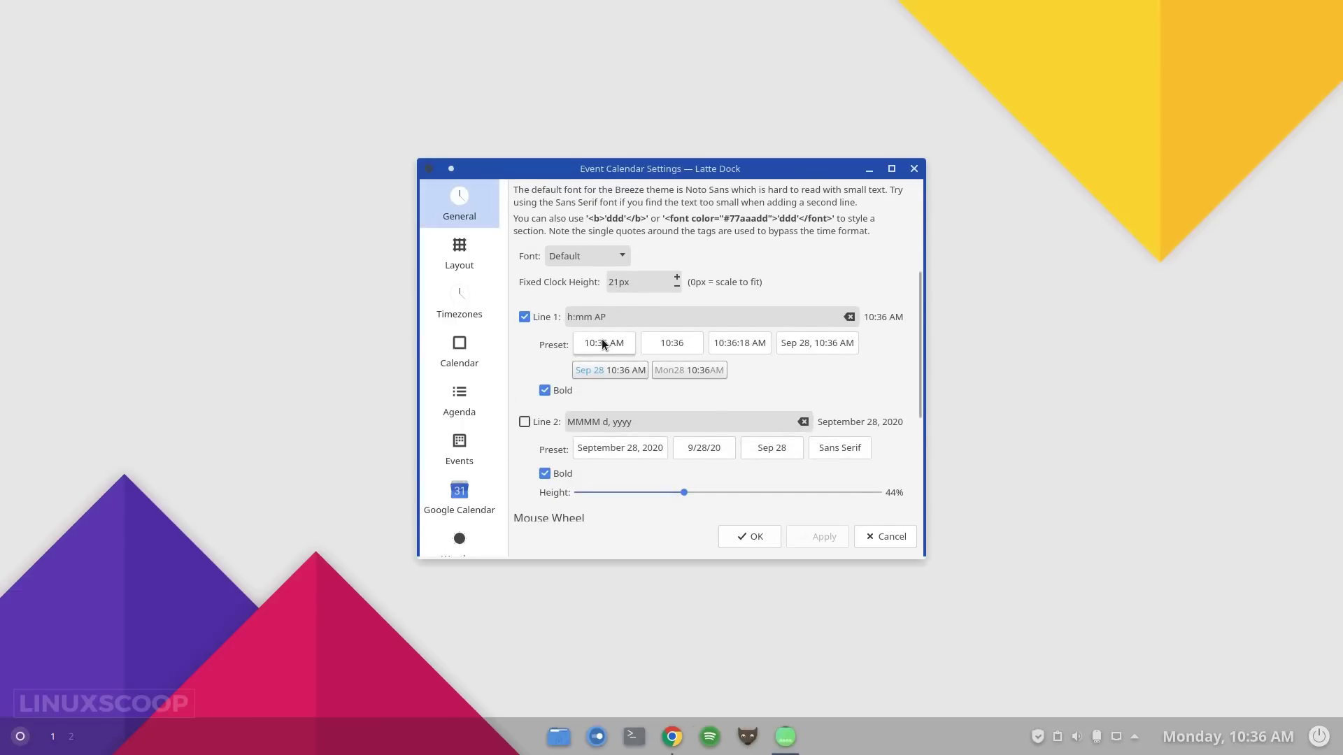
click(750, 536)
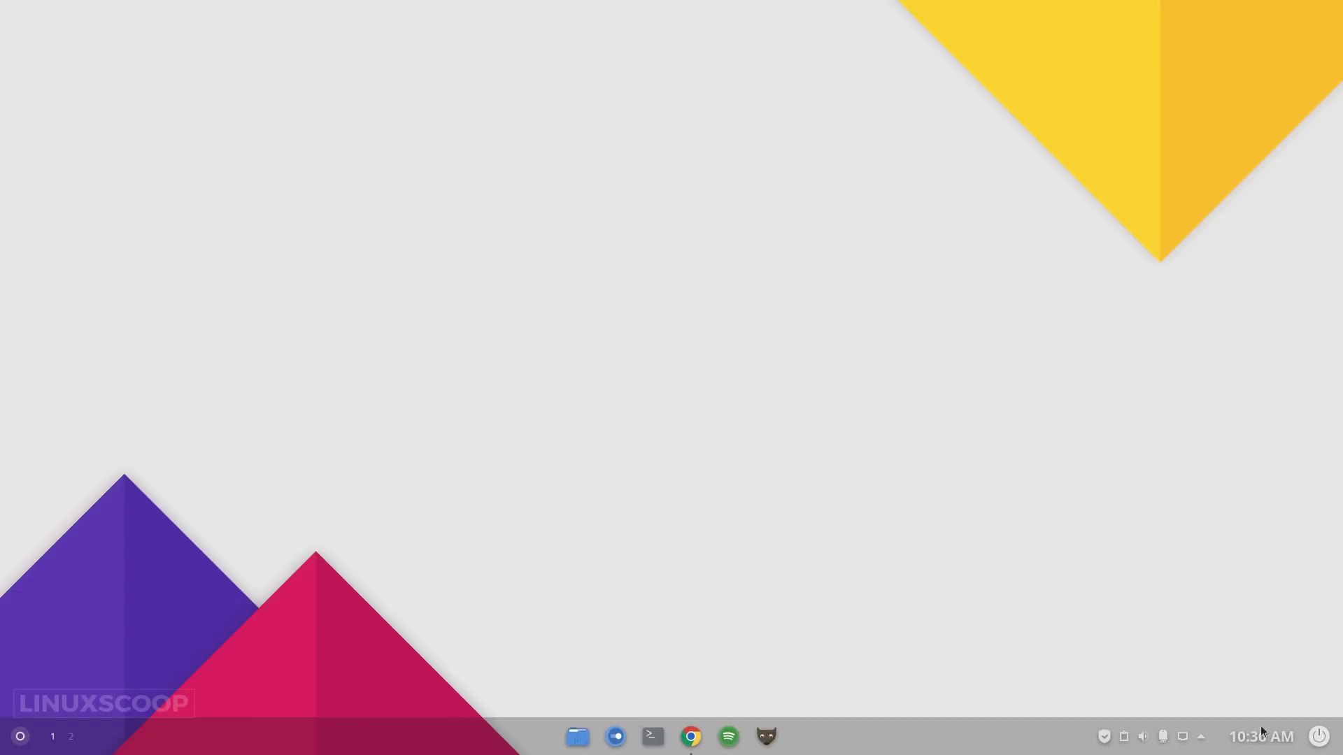
click(1261, 734)
drag(1318, 609, 1319, 428)
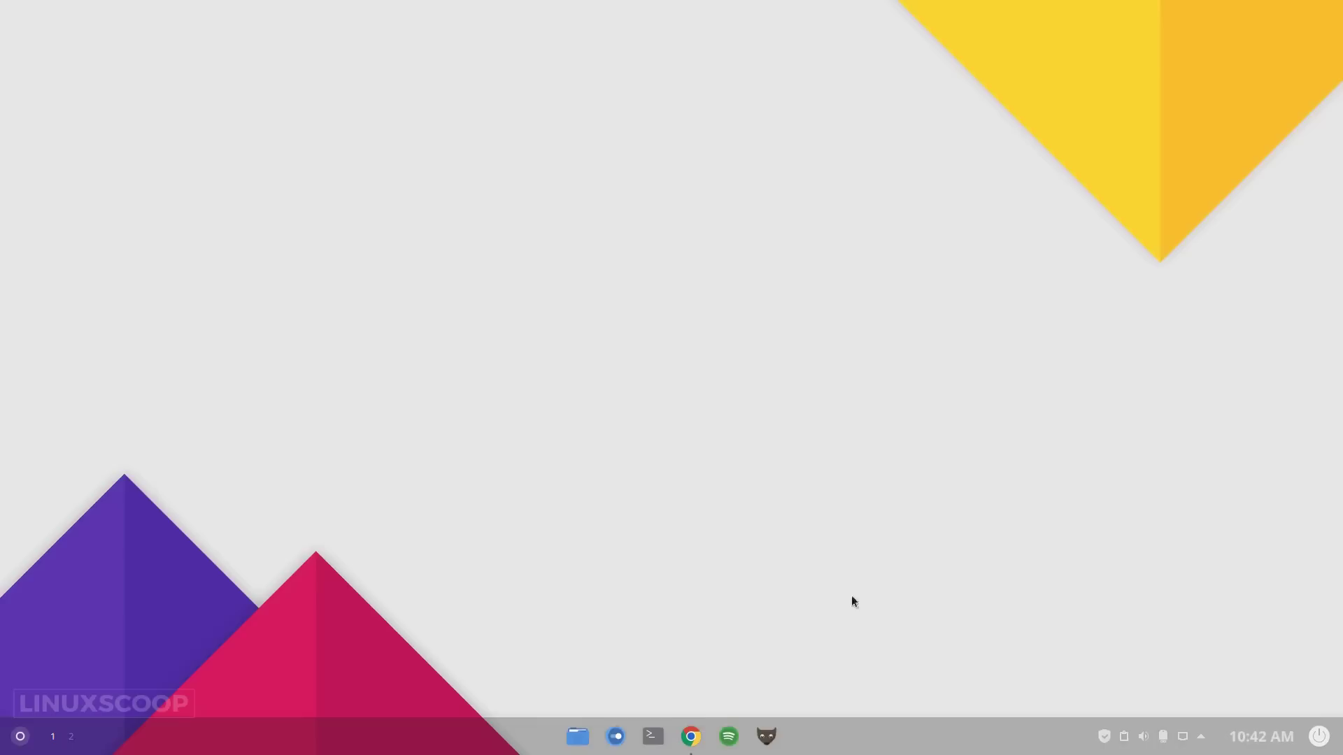
Edit the Latte panel with advanced options turned on and set its color theme to Smart.
right_click(909, 733)
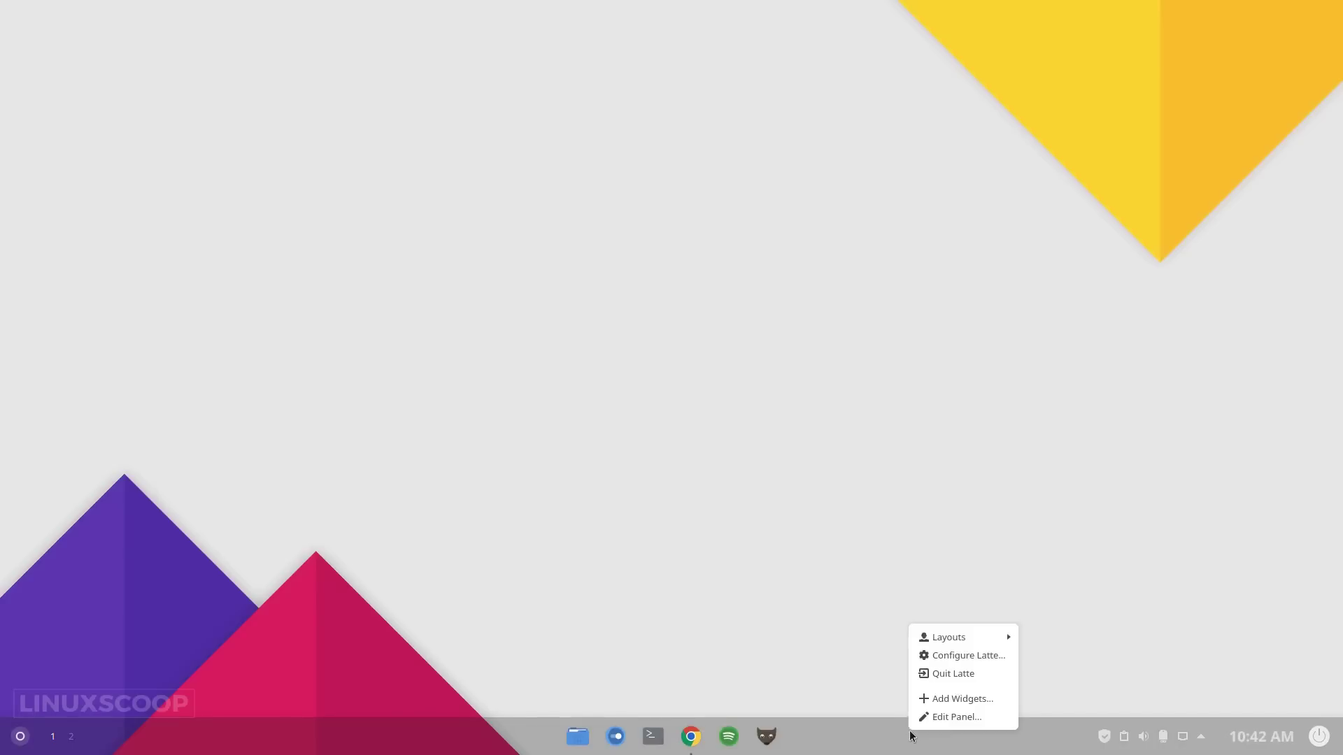
click(925, 717)
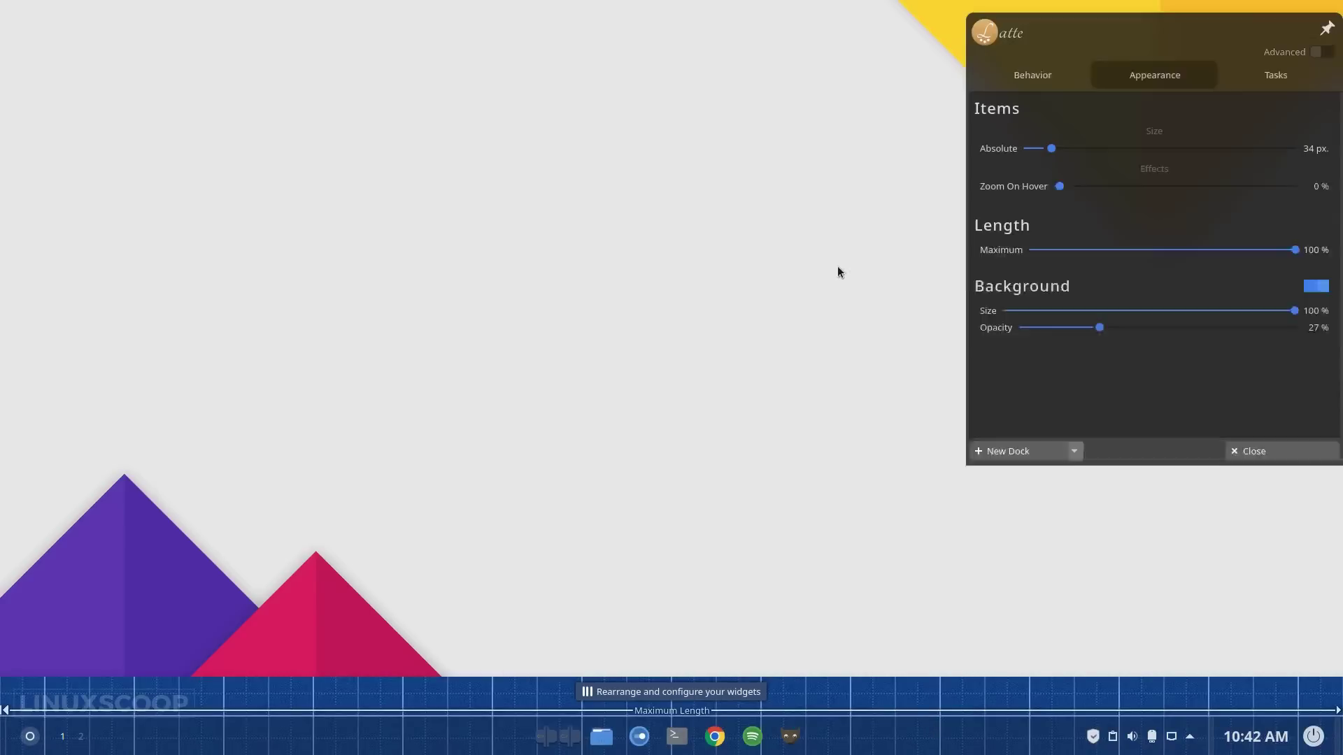
click(1147, 481)
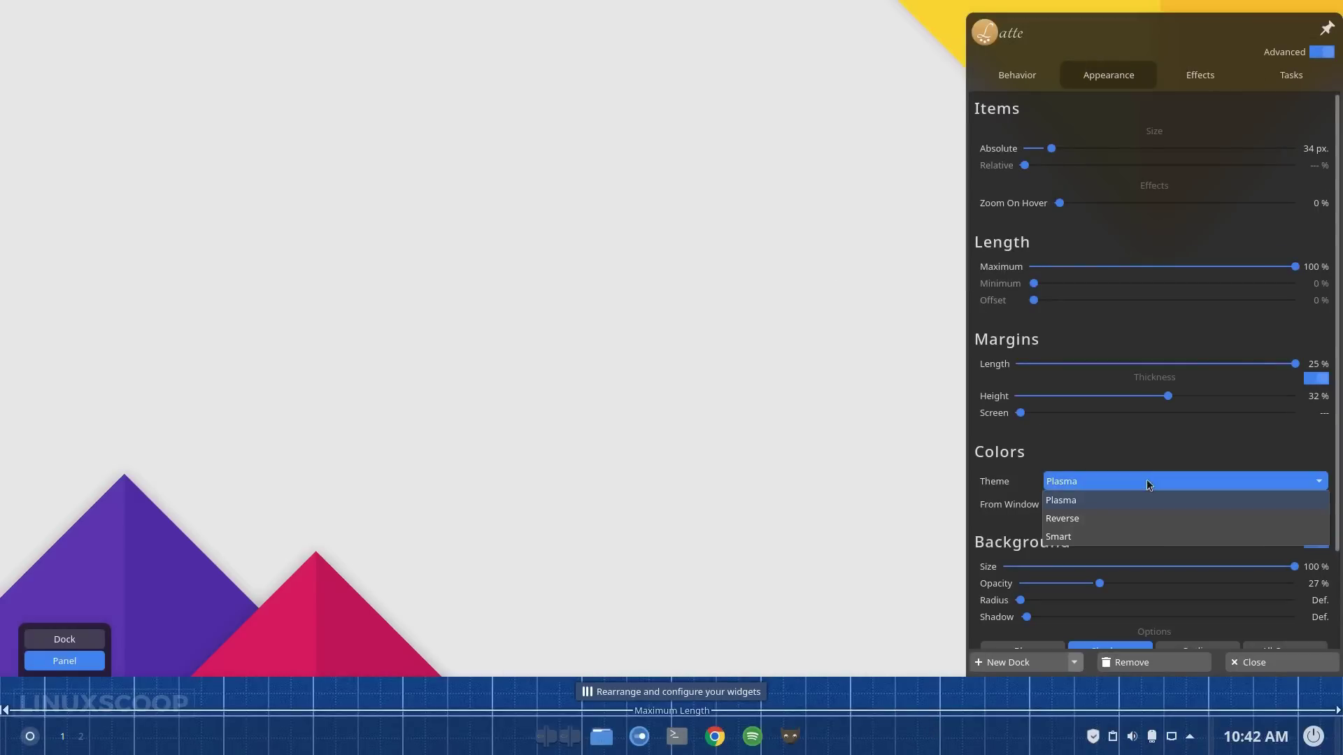
click(1073, 537)
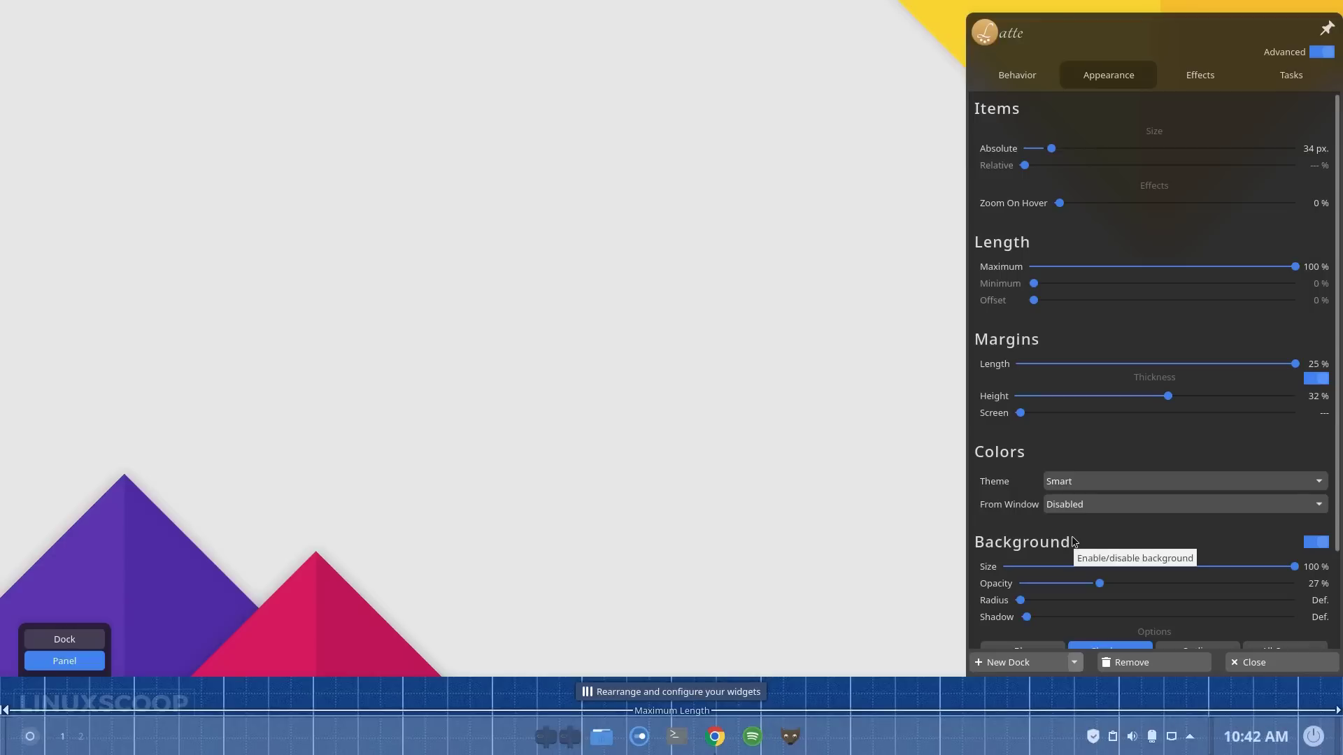
scroll(1155, 419, down, 3)
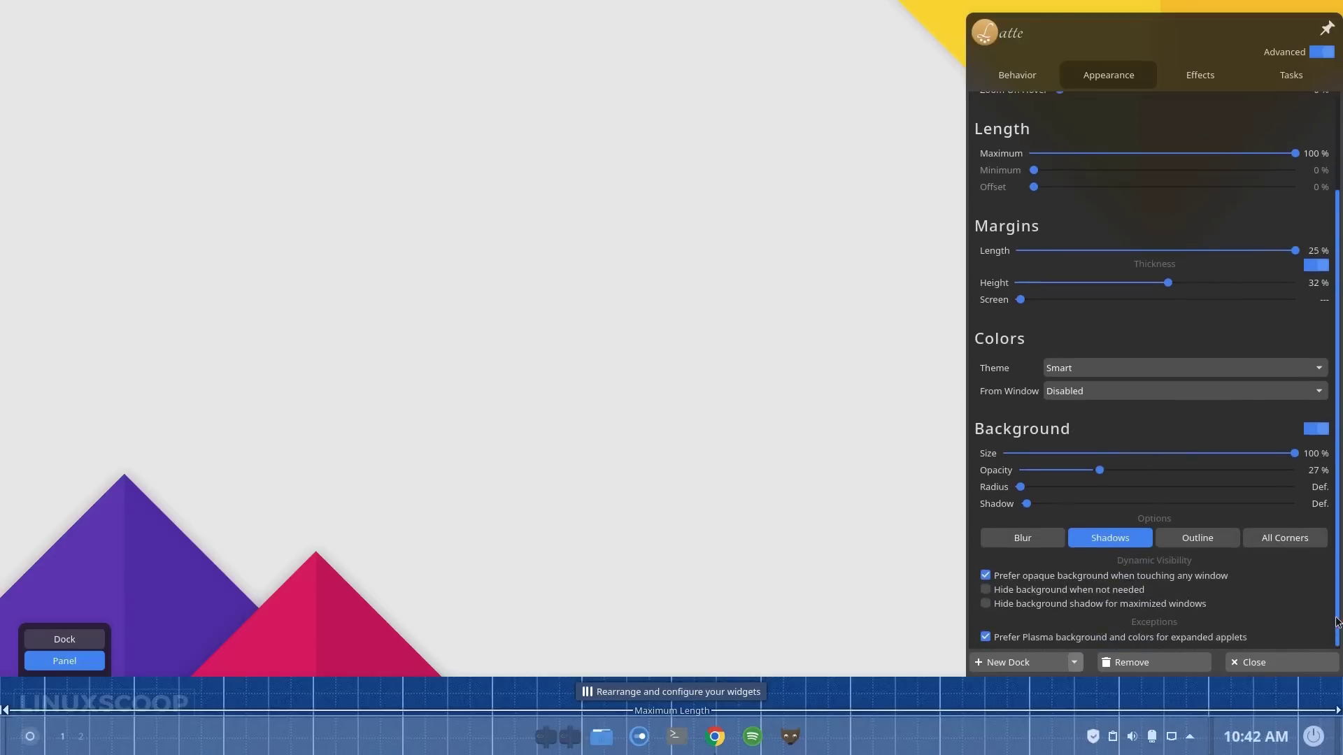
Turn on blur for the Latte panel's background, finish editing the panel, and check it against a maximized and restored Dolphin window.
click(1045, 538)
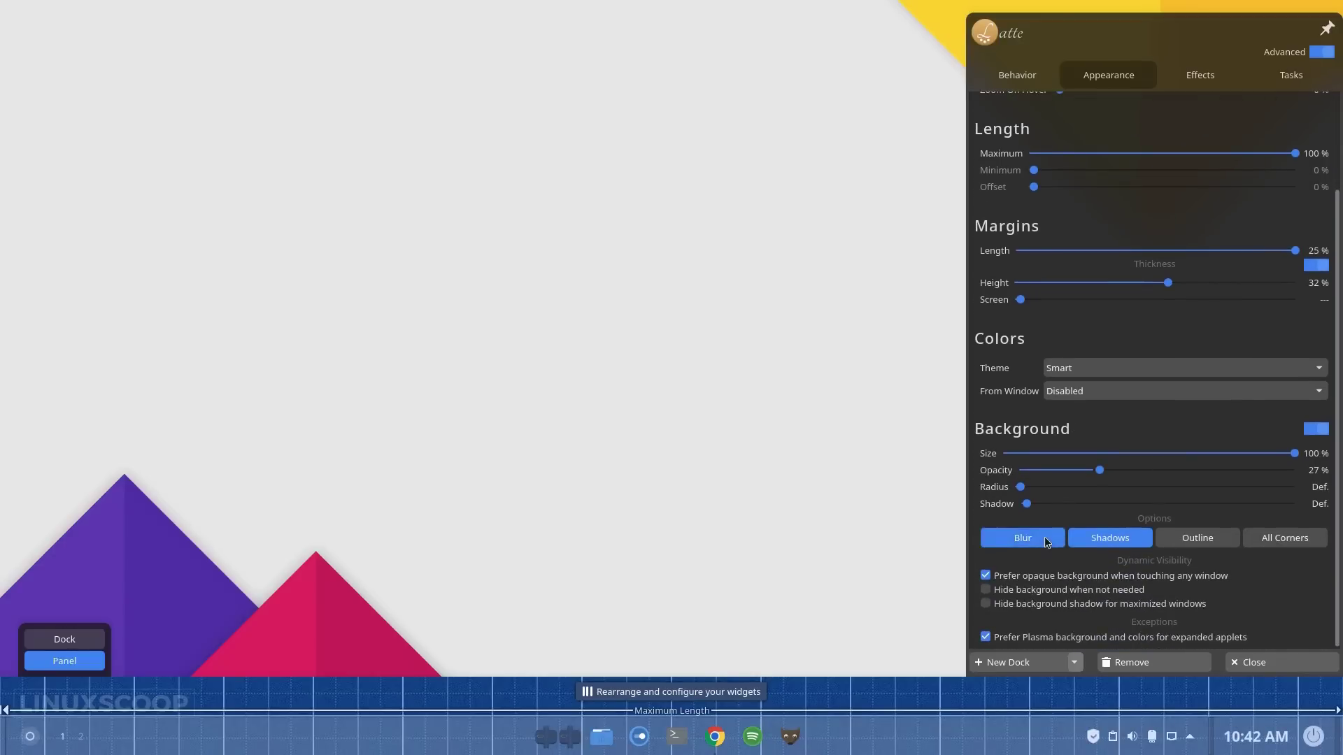
click(1286, 662)
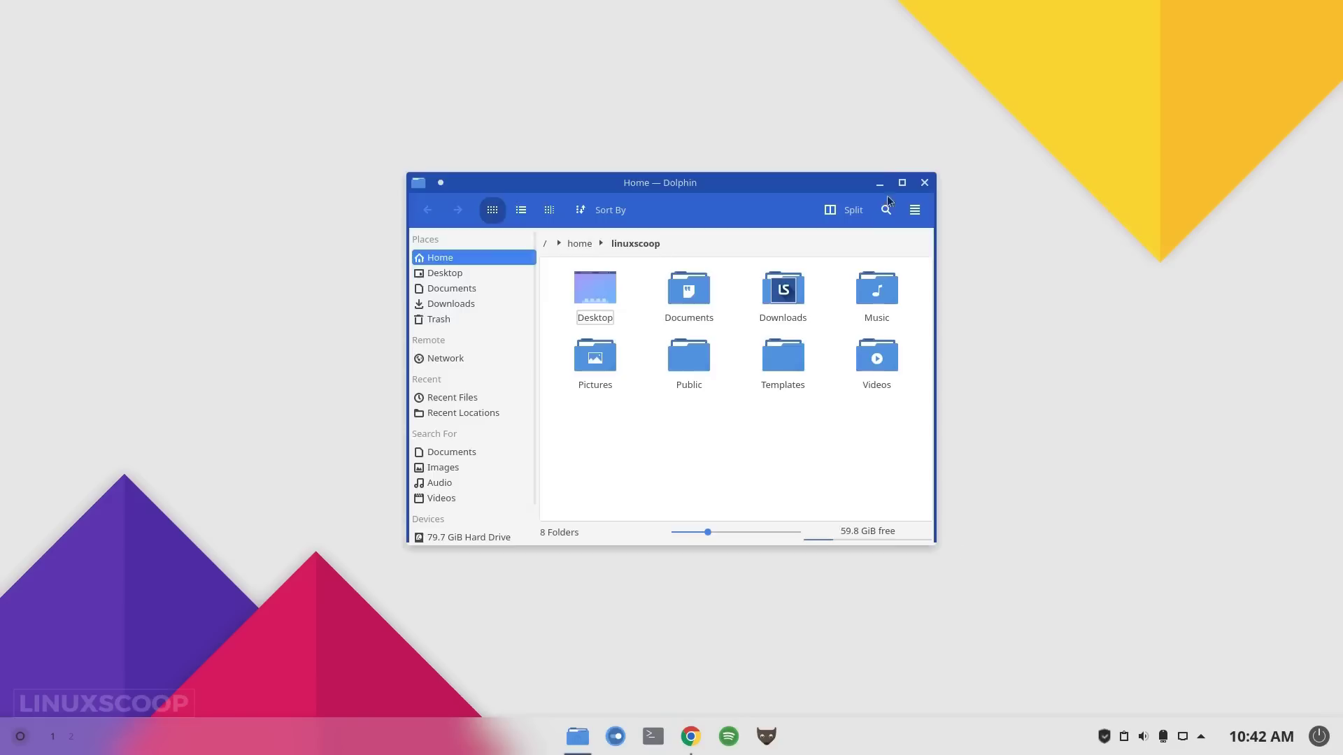
click(902, 182)
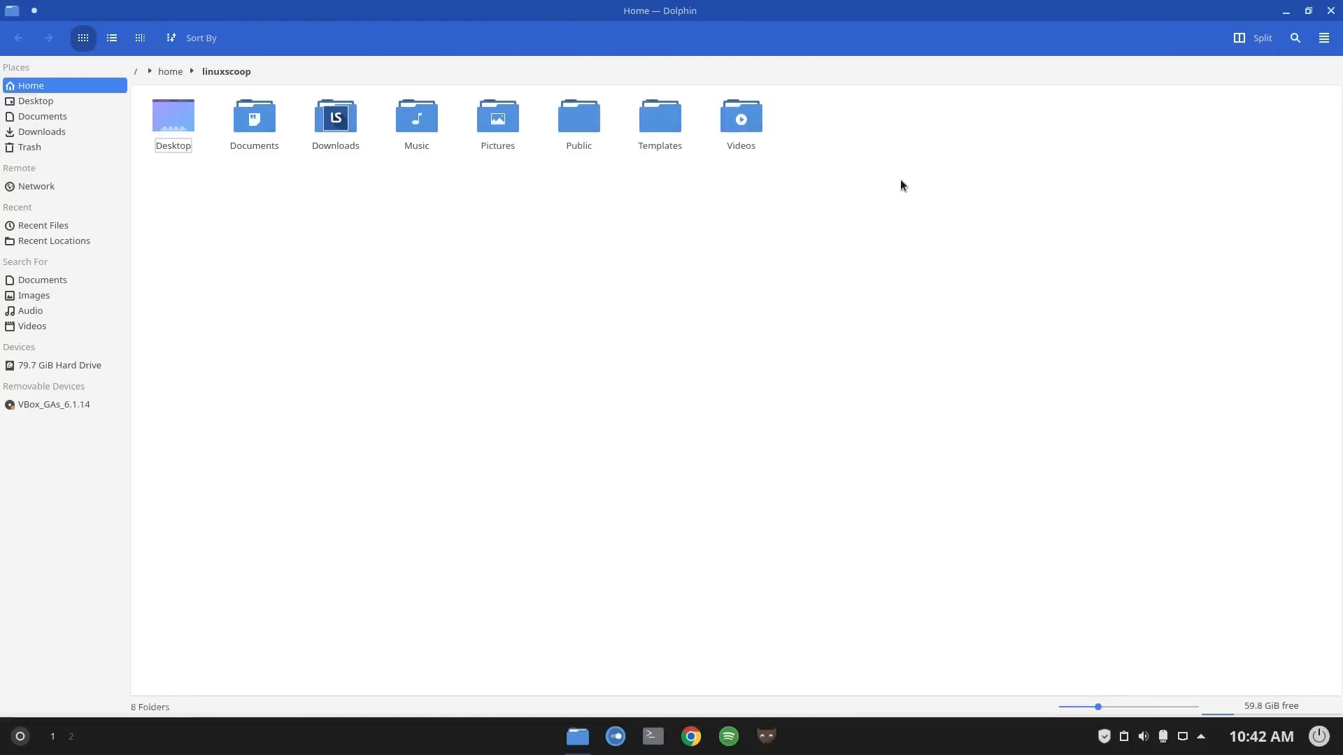
click(1307, 11)
click(901, 182)
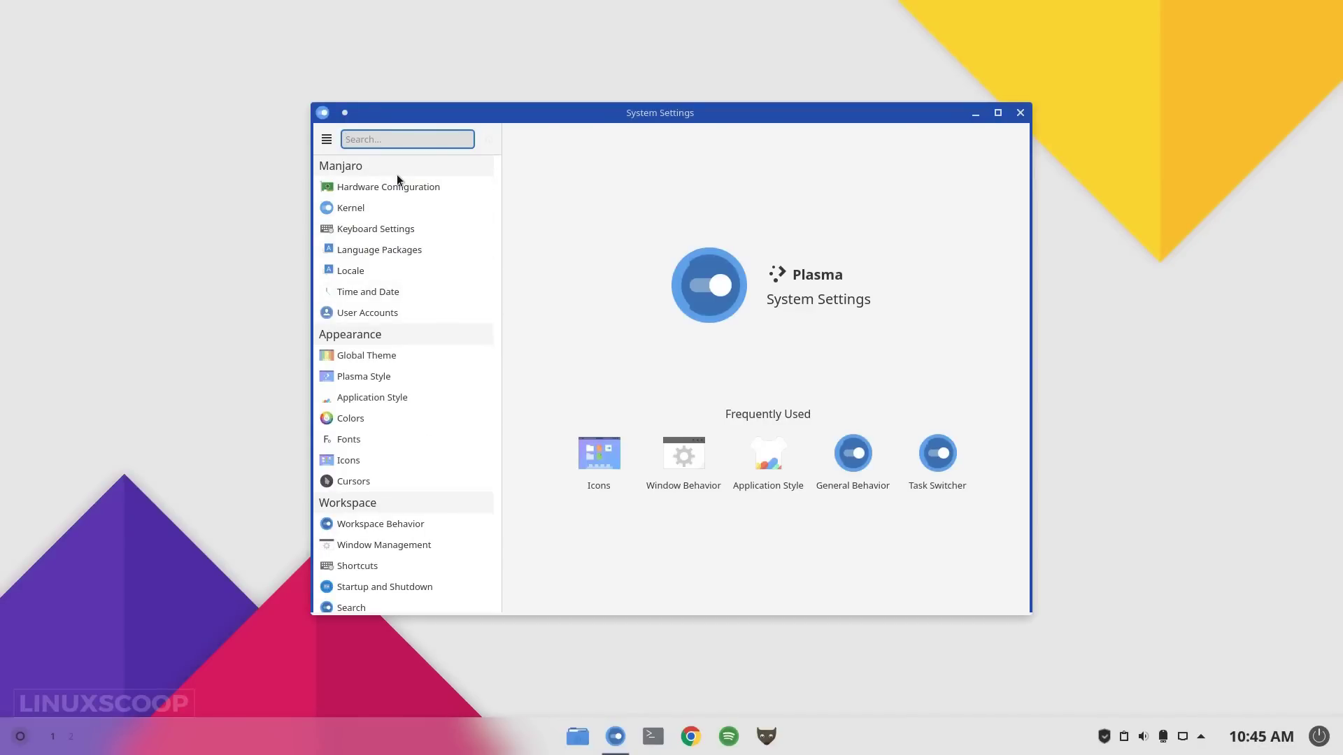
Set the Screen Locking wallpaper to ChromeOS-light in System Settings and apply it.
text(lock)
click(388, 209)
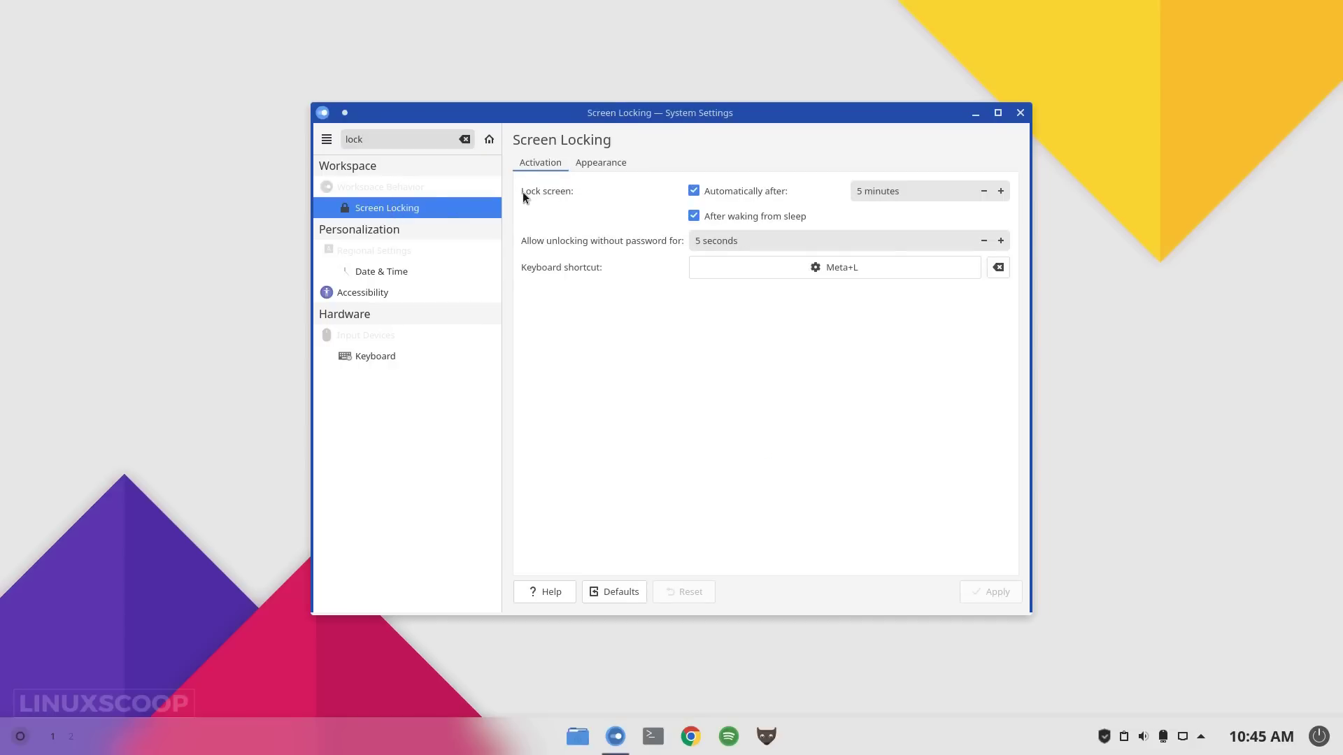
click(615, 164)
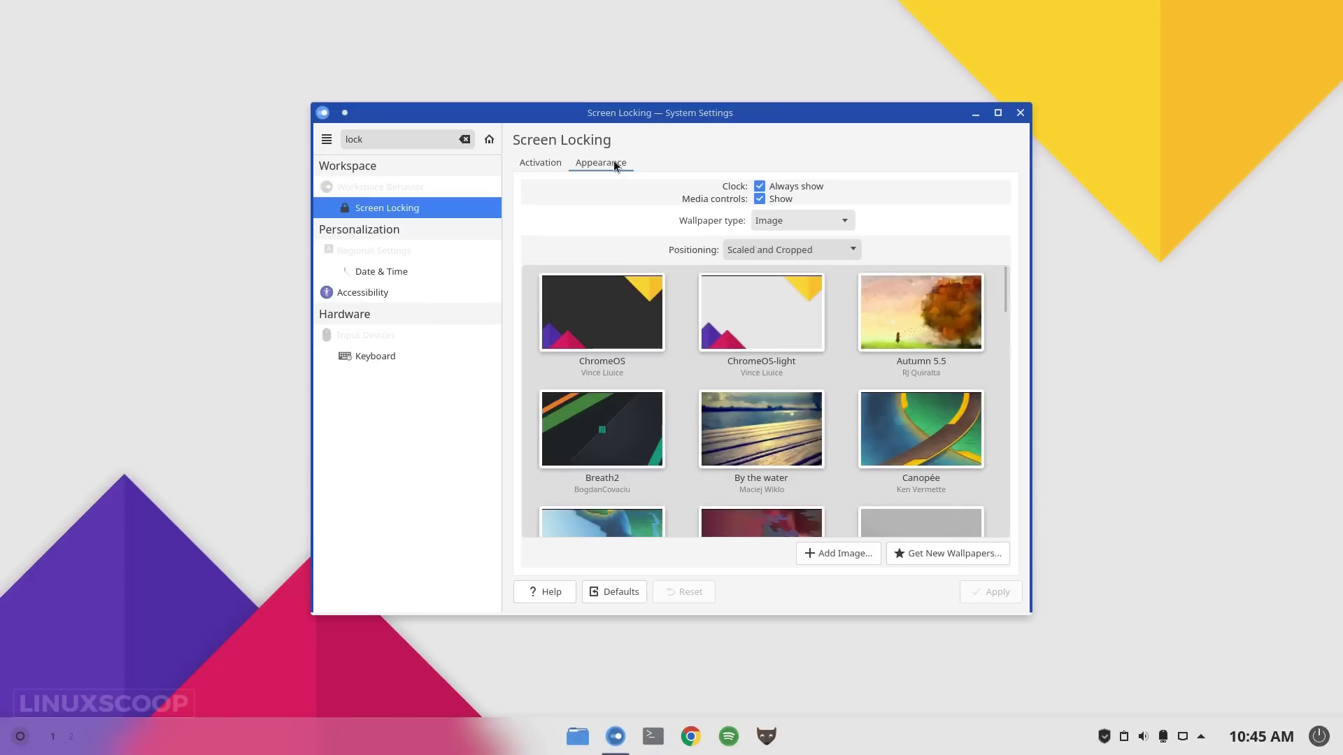
click(758, 306)
click(989, 593)
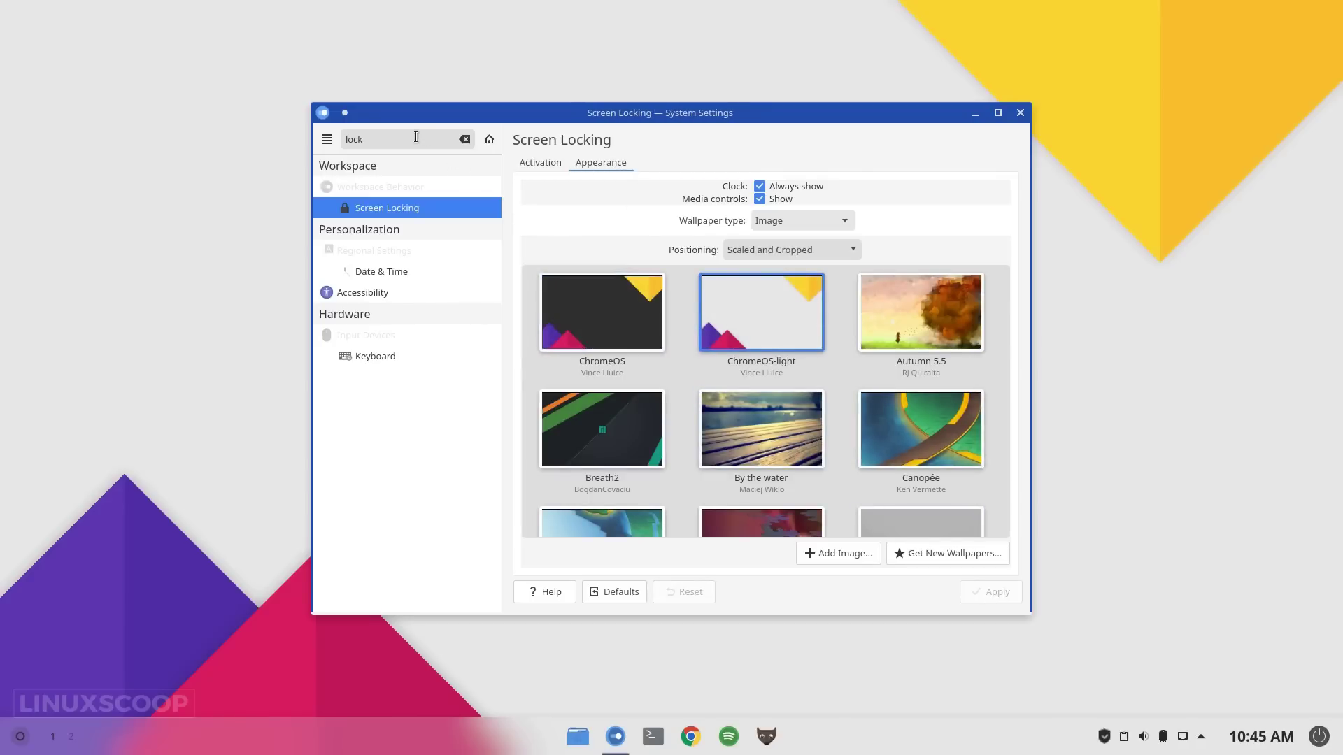
Find the Login Screen (SDDM) settings and search the downloadable login screens for chrome.
key(ctrl+f)
text(sddm)
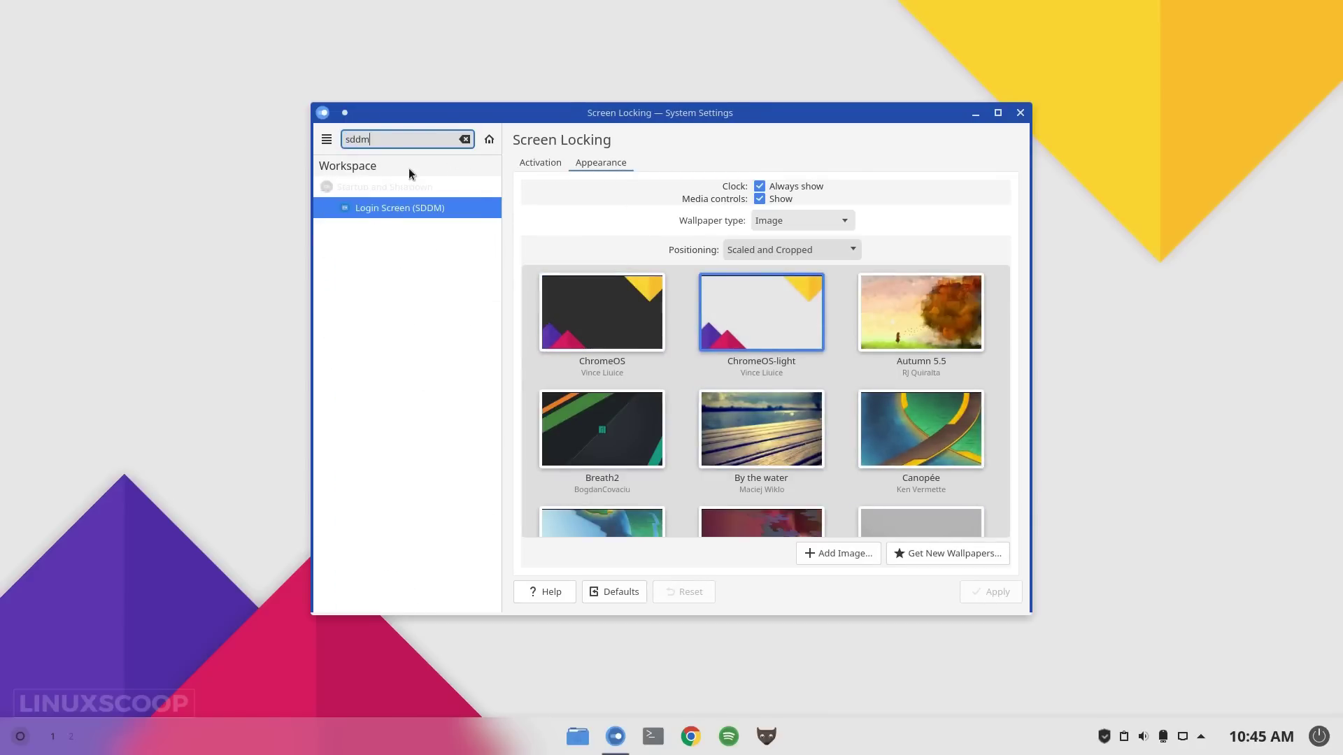
click(417, 208)
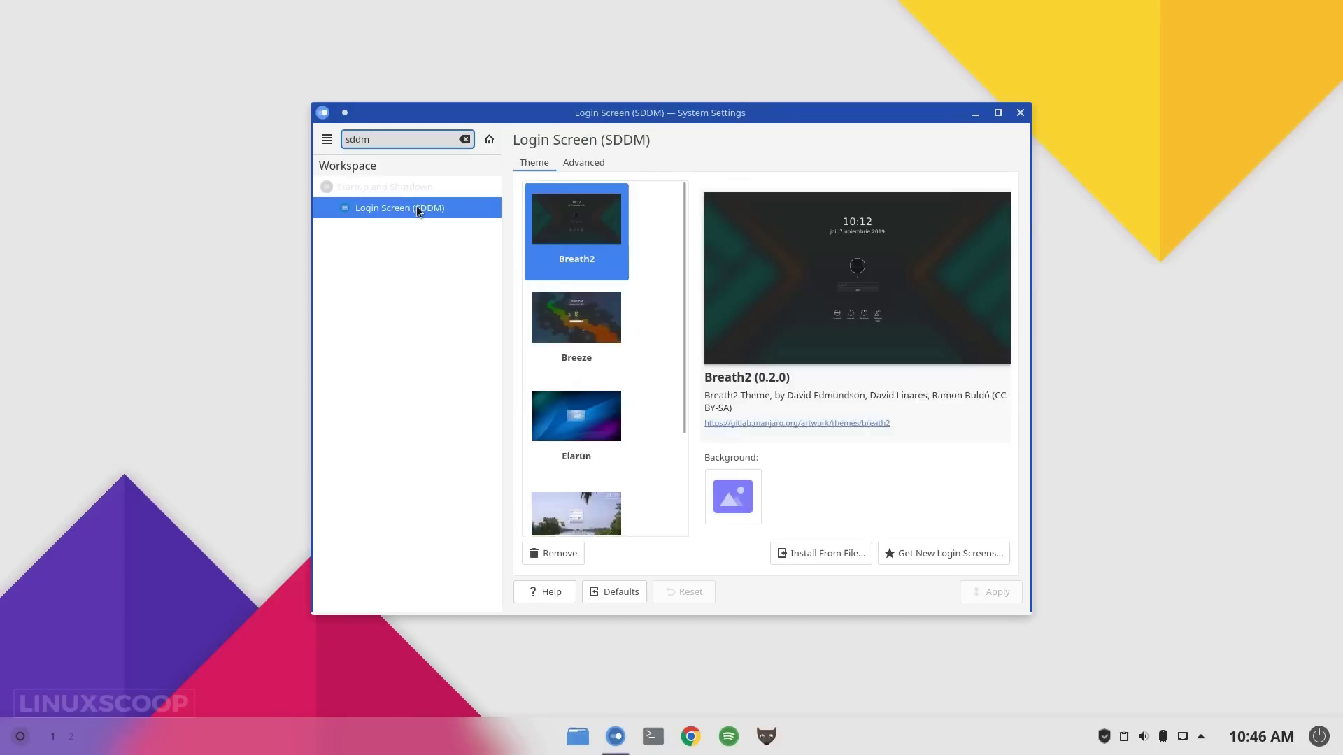
scroll(679, 313, down, 3)
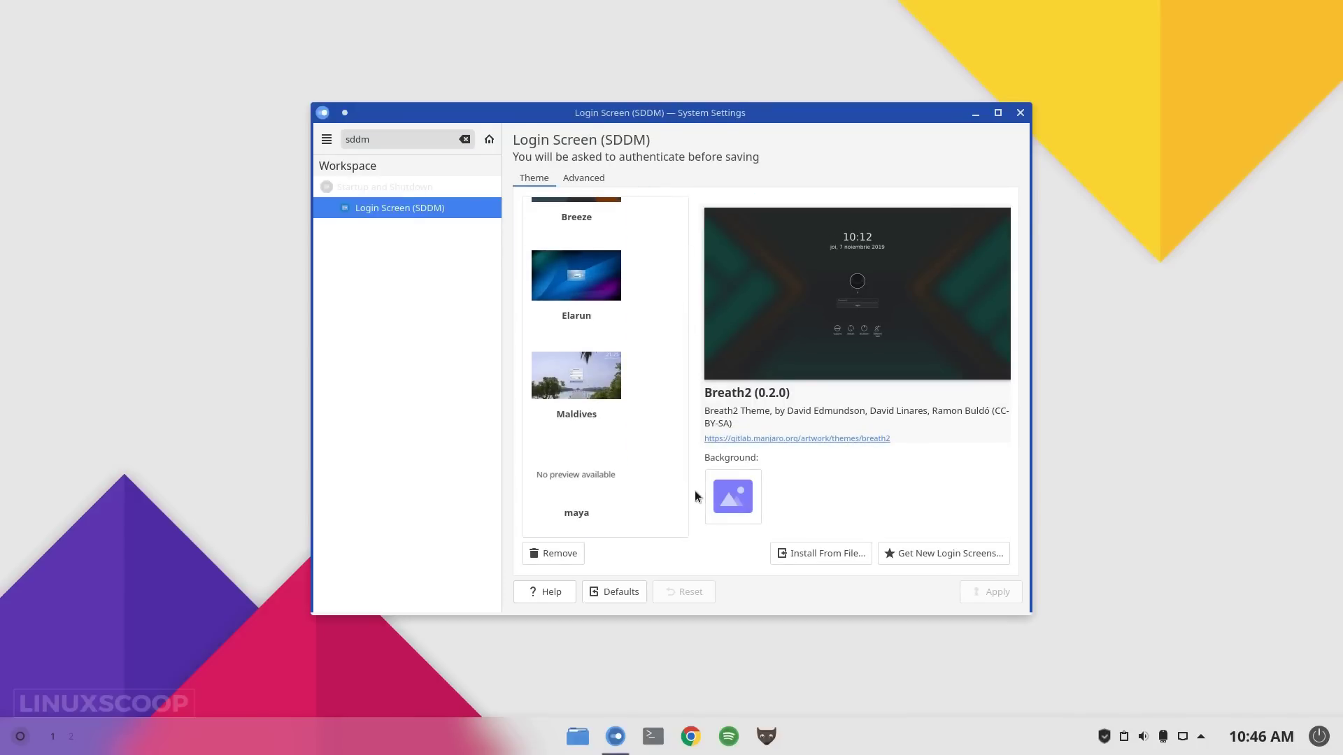
click(939, 547)
text(chrome)
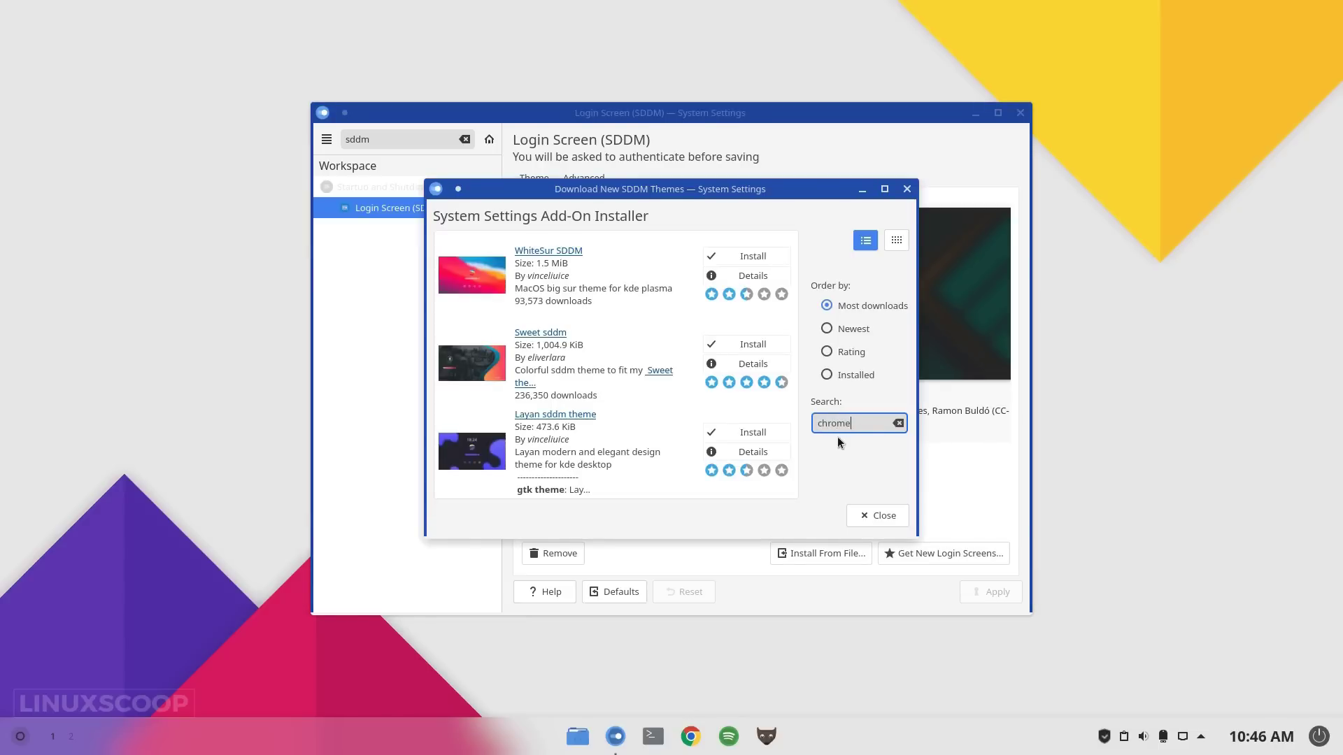
key(Return)
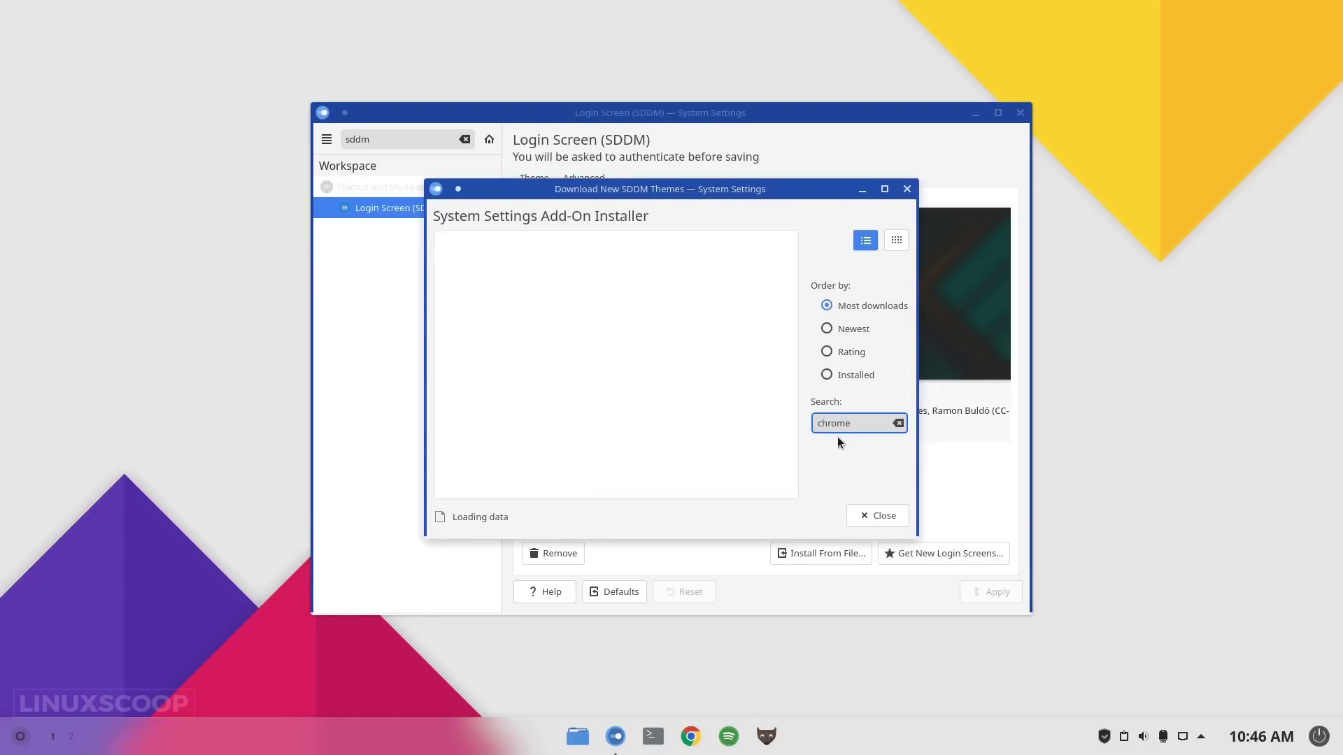
Install the ChromeOS sddm theme, authorizing with the account password, and close the add-on installer.
click(752, 255)
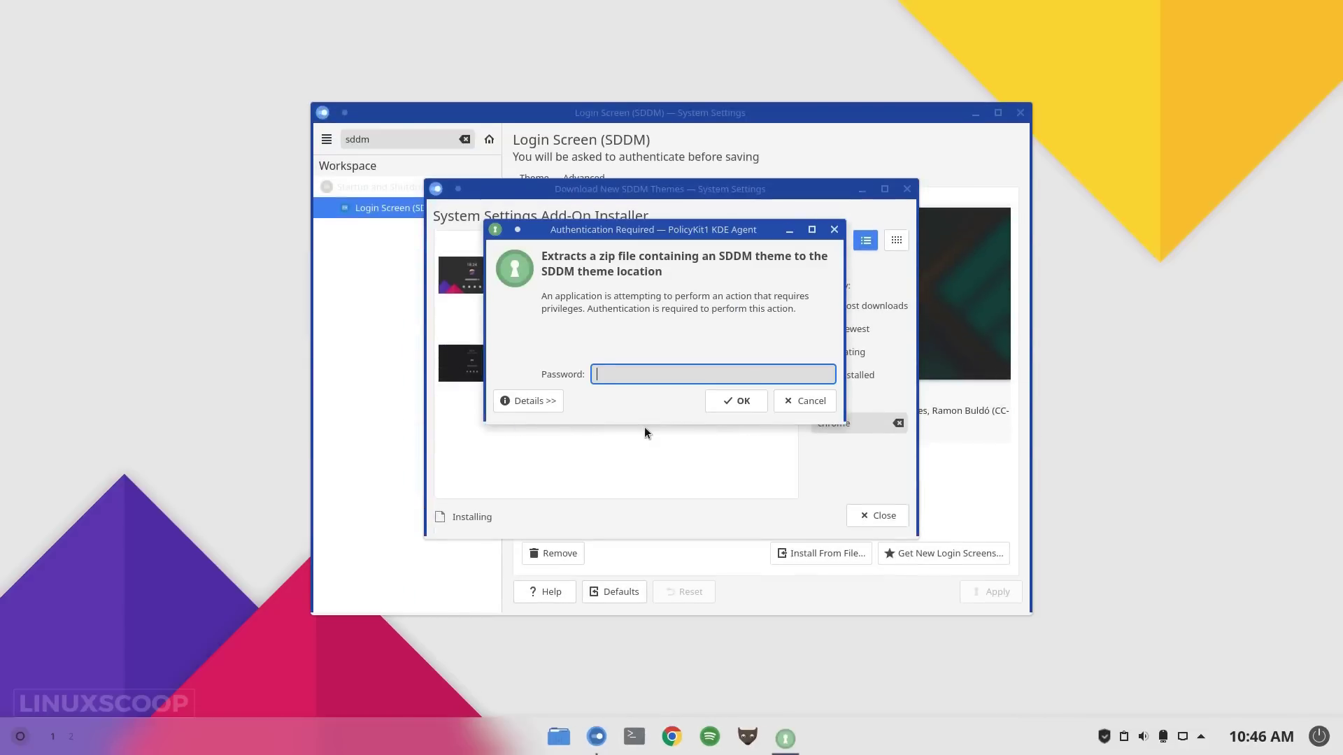
text(********)
key(Return)
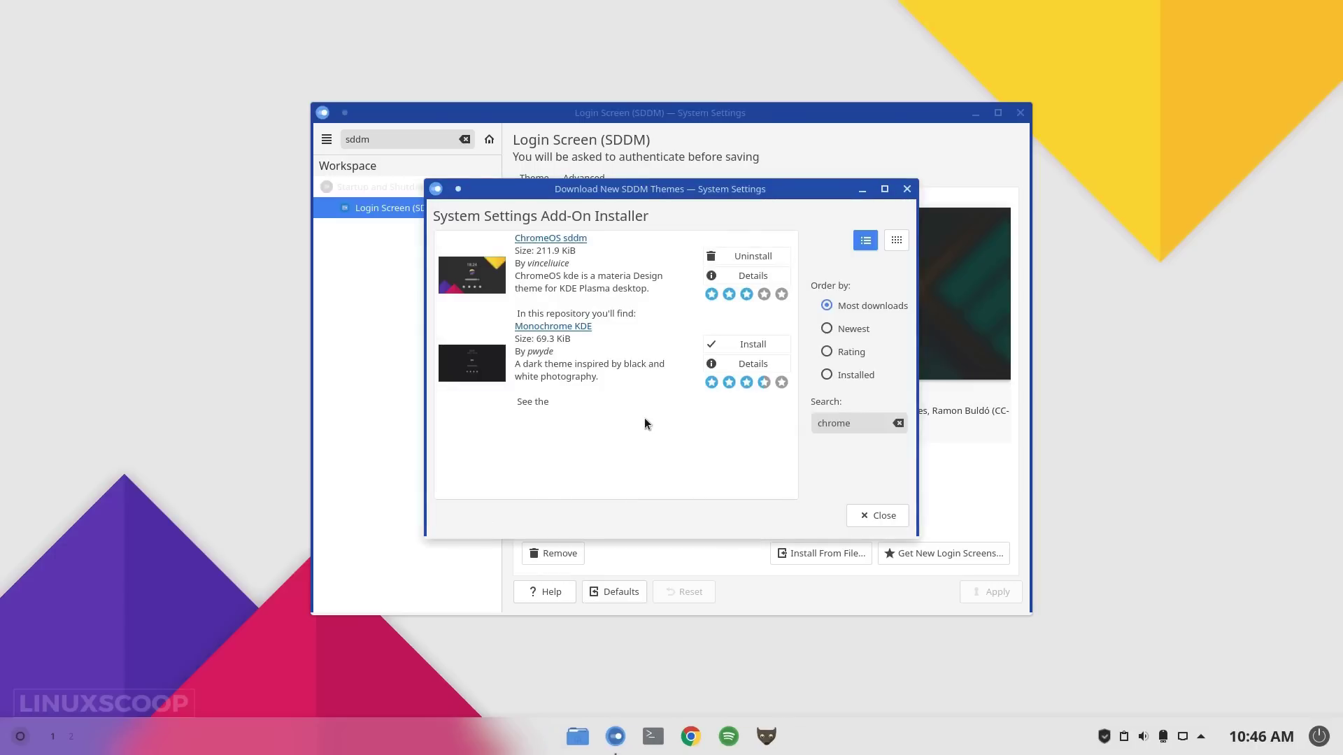
click(865, 515)
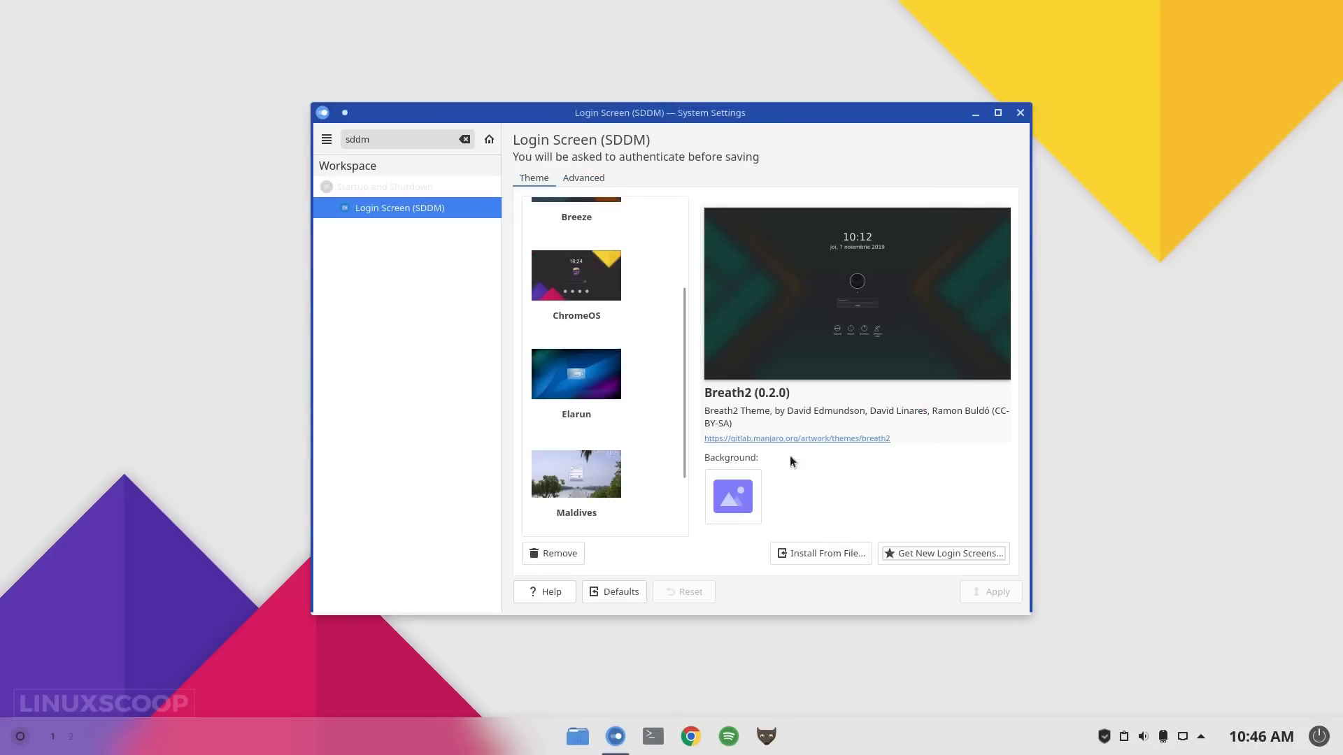
Apply ChromeOS as the login screen theme, authorizing the change with the account password.
click(620, 359)
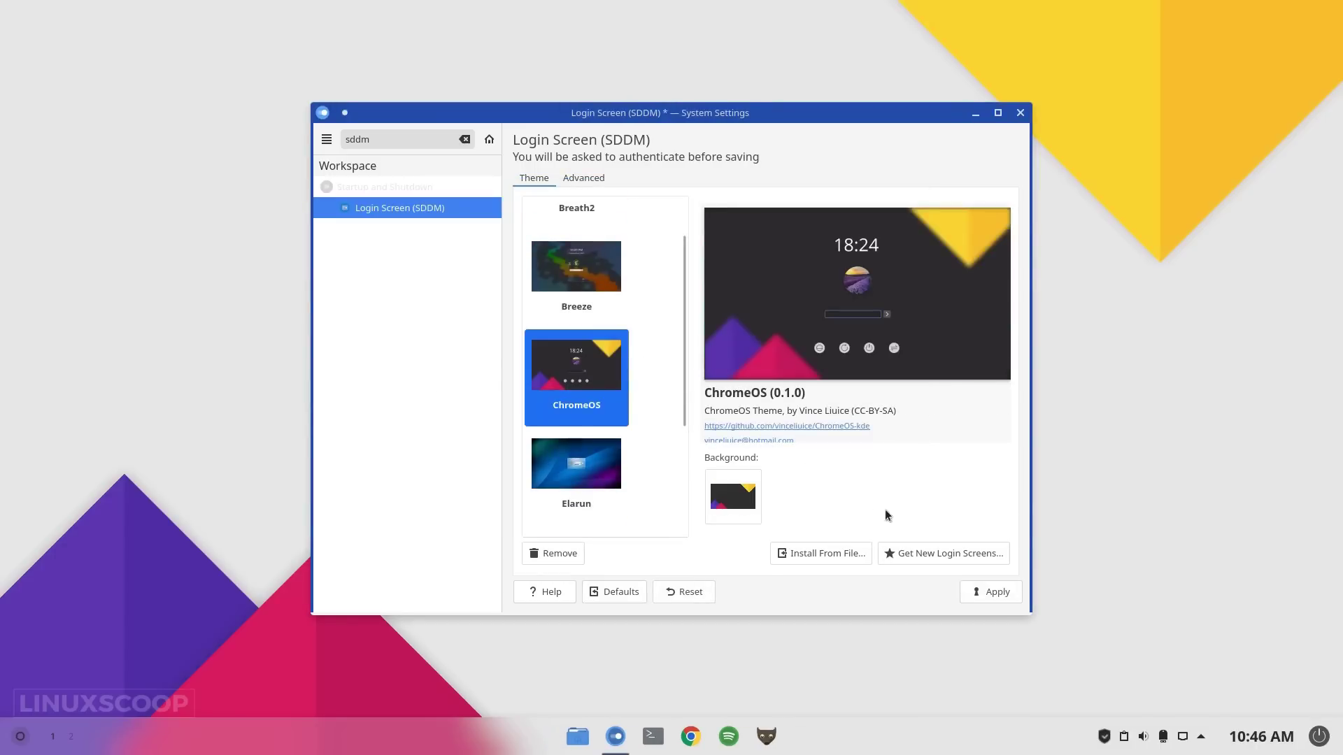
click(989, 592)
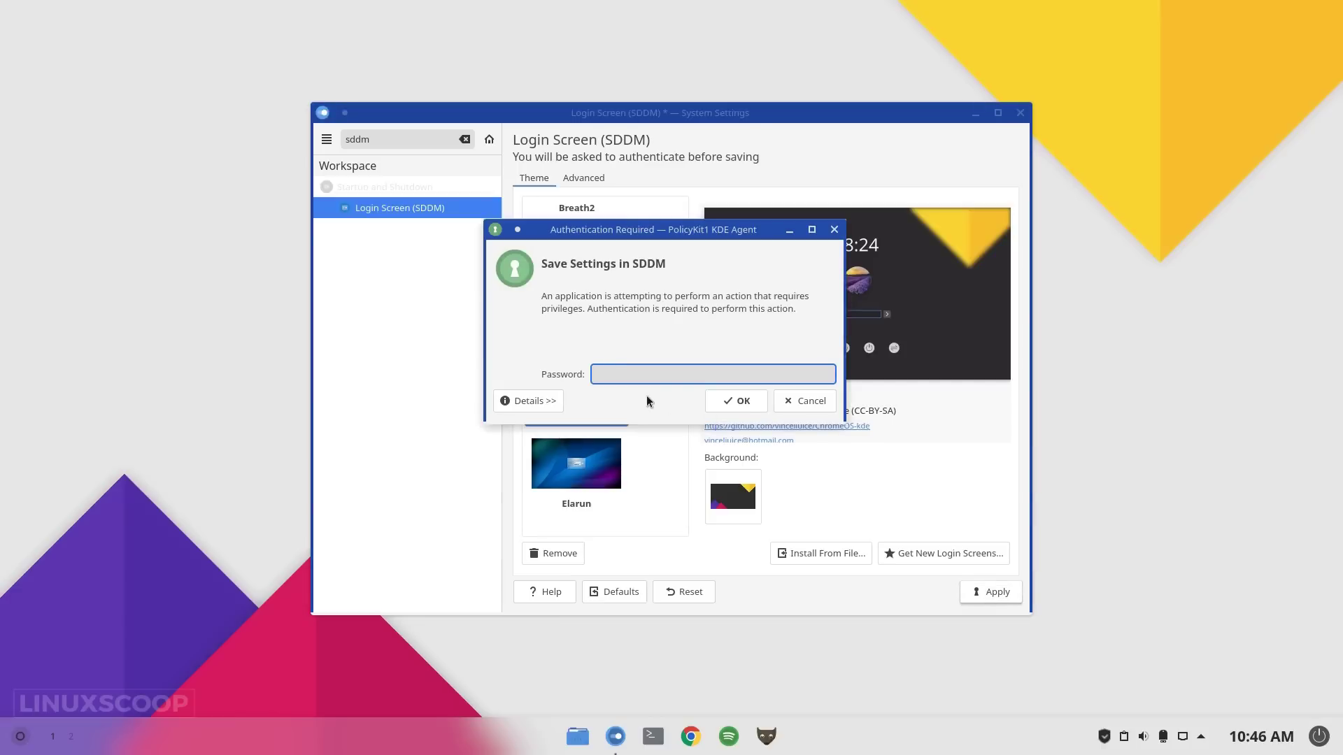
text(******)
key(Return)
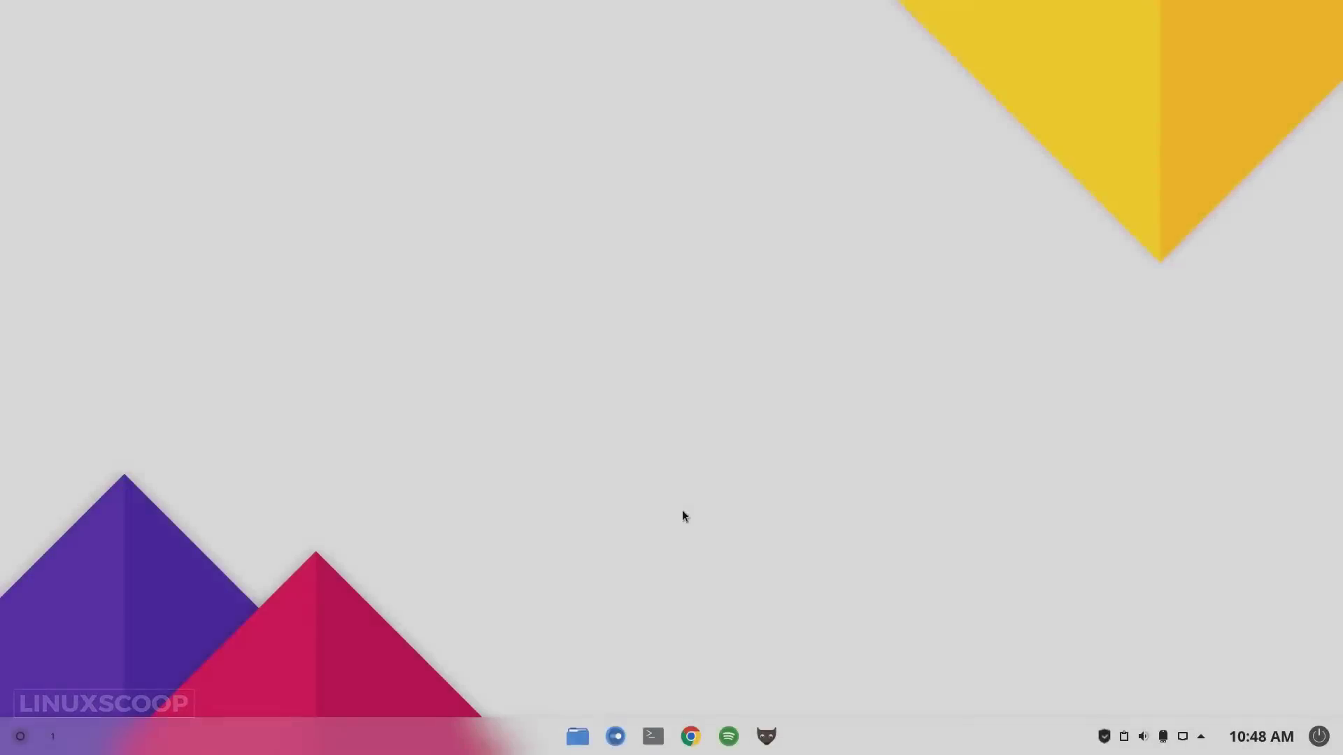
Open Konsole and download the Dracula color scheme from the current profile's appearance settings.
key(ctrl+alt+t)
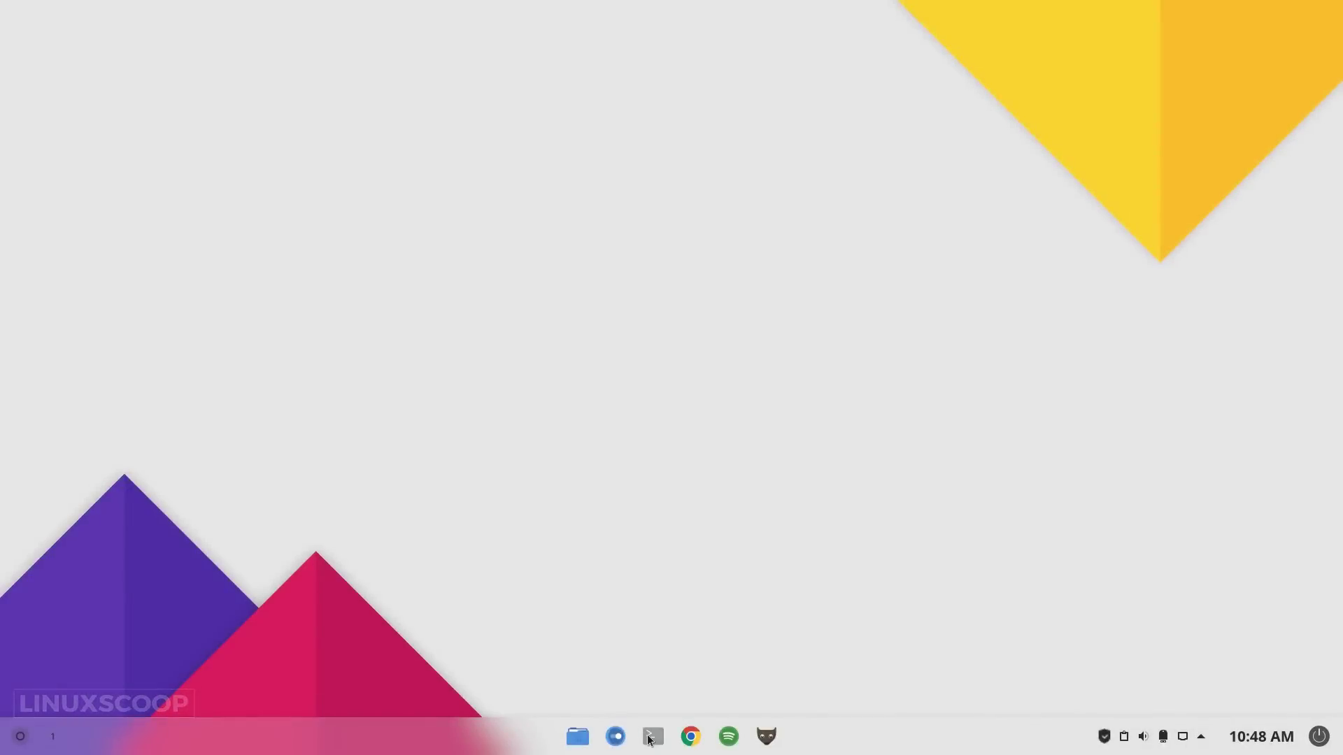
click(614, 209)
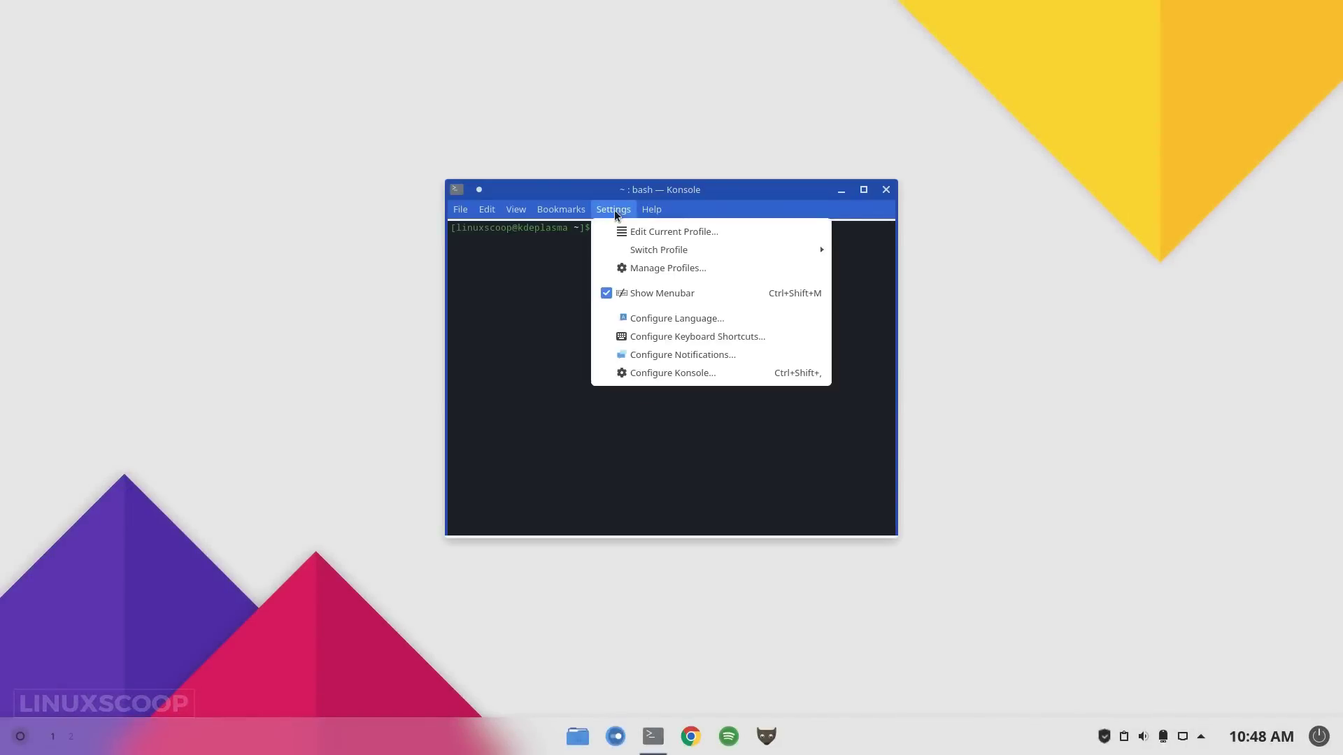
click(626, 237)
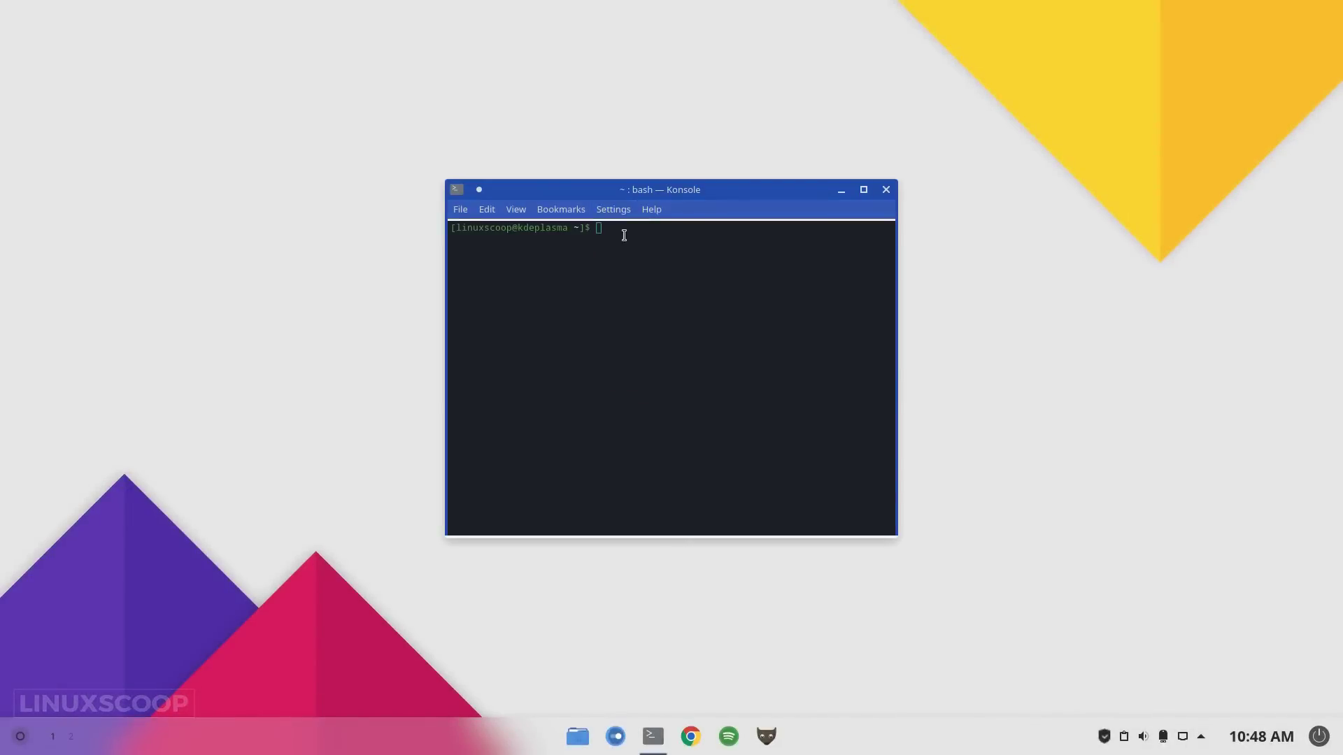
click(491, 246)
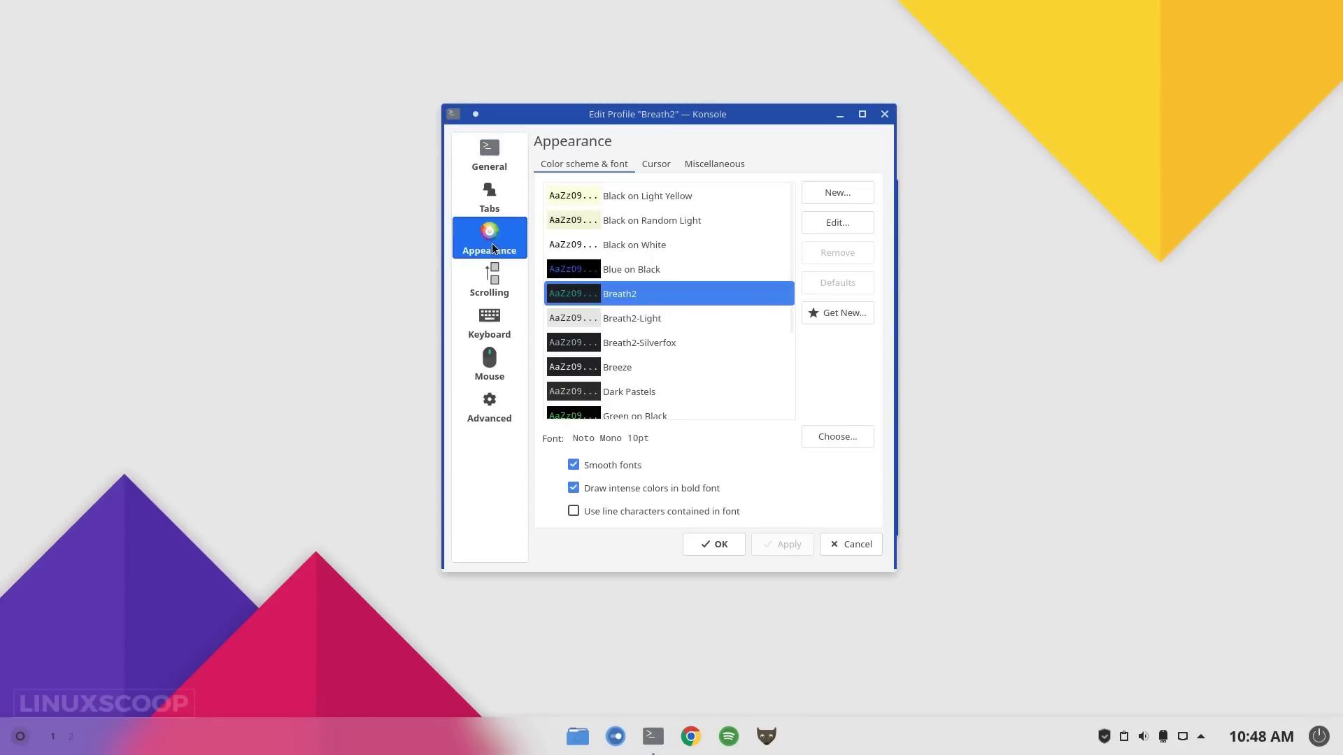
click(836, 314)
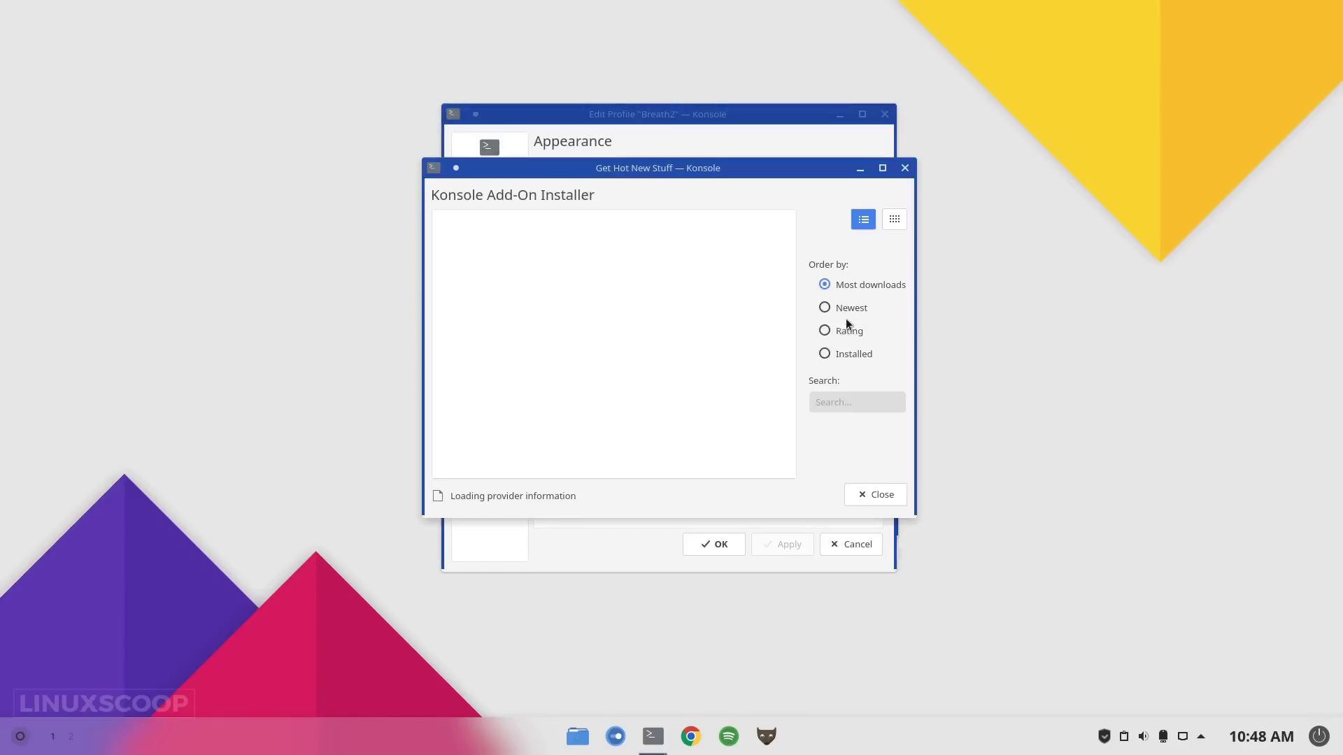
click(838, 408)
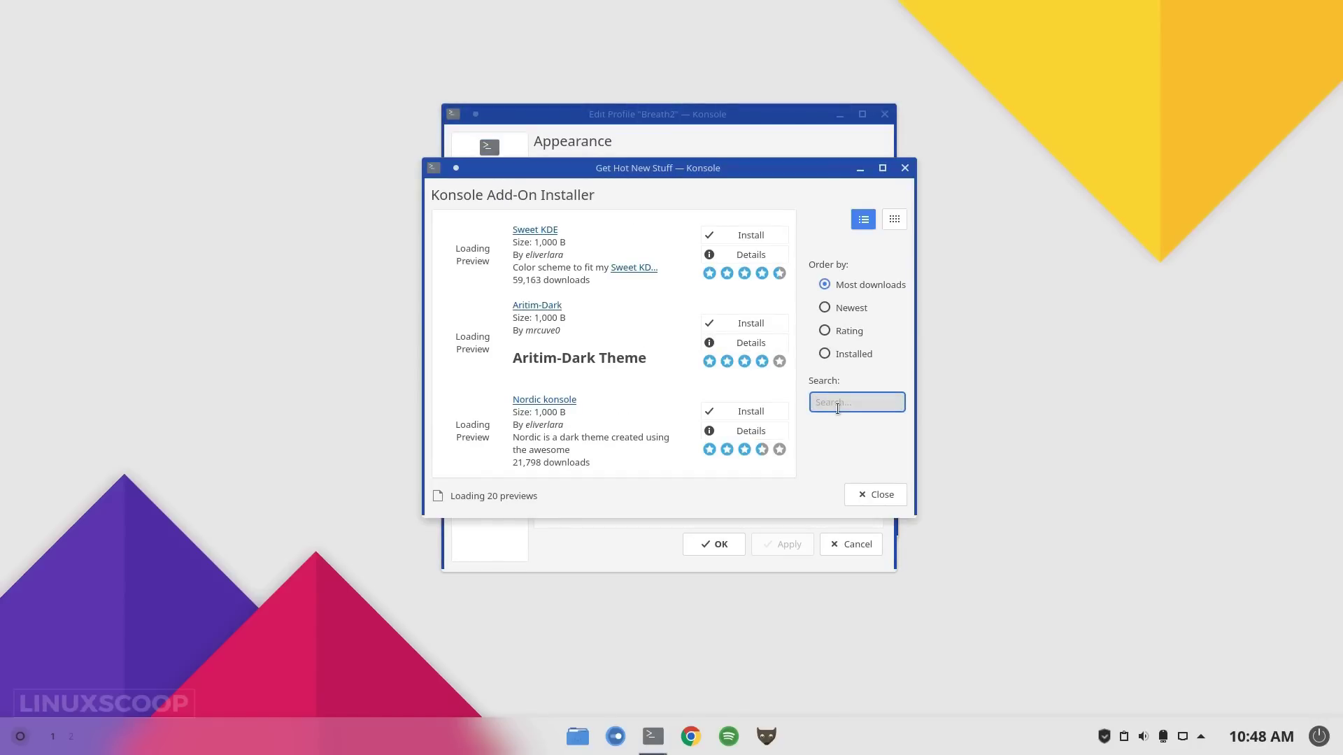
text(dracula)
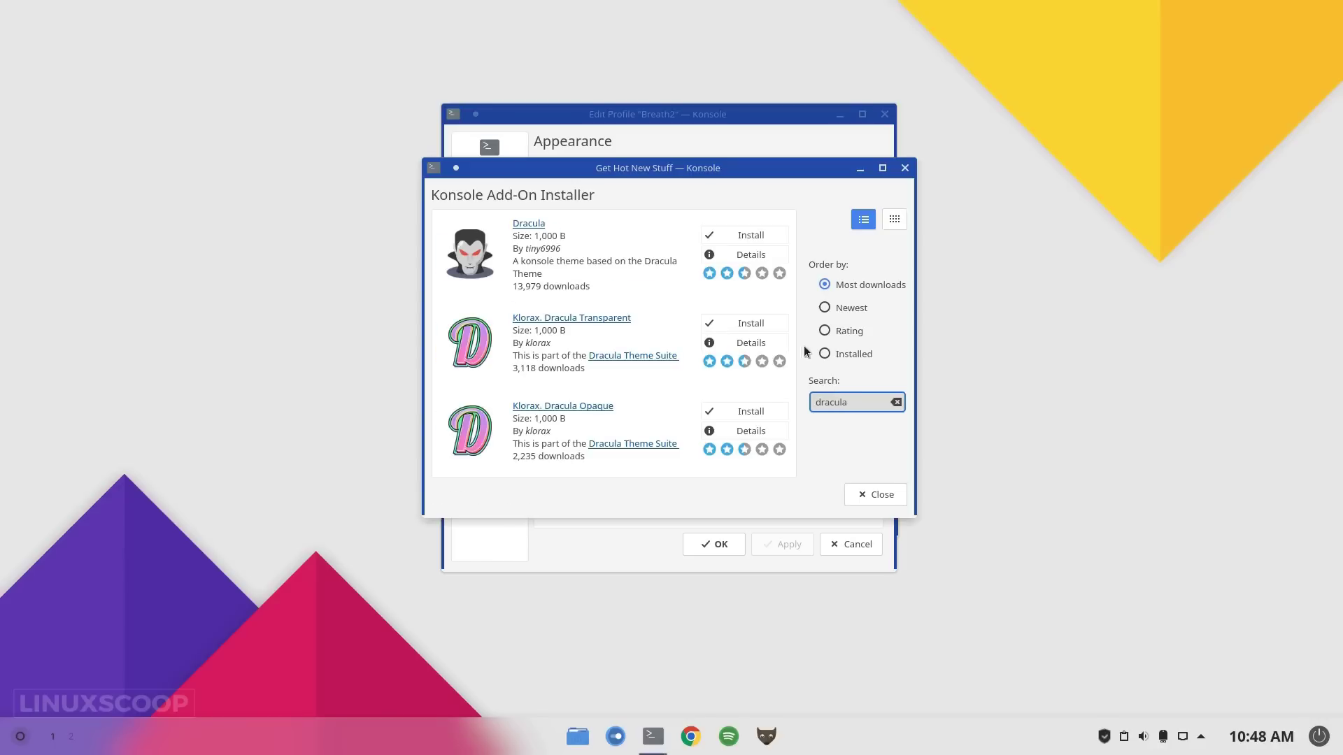
click(745, 237)
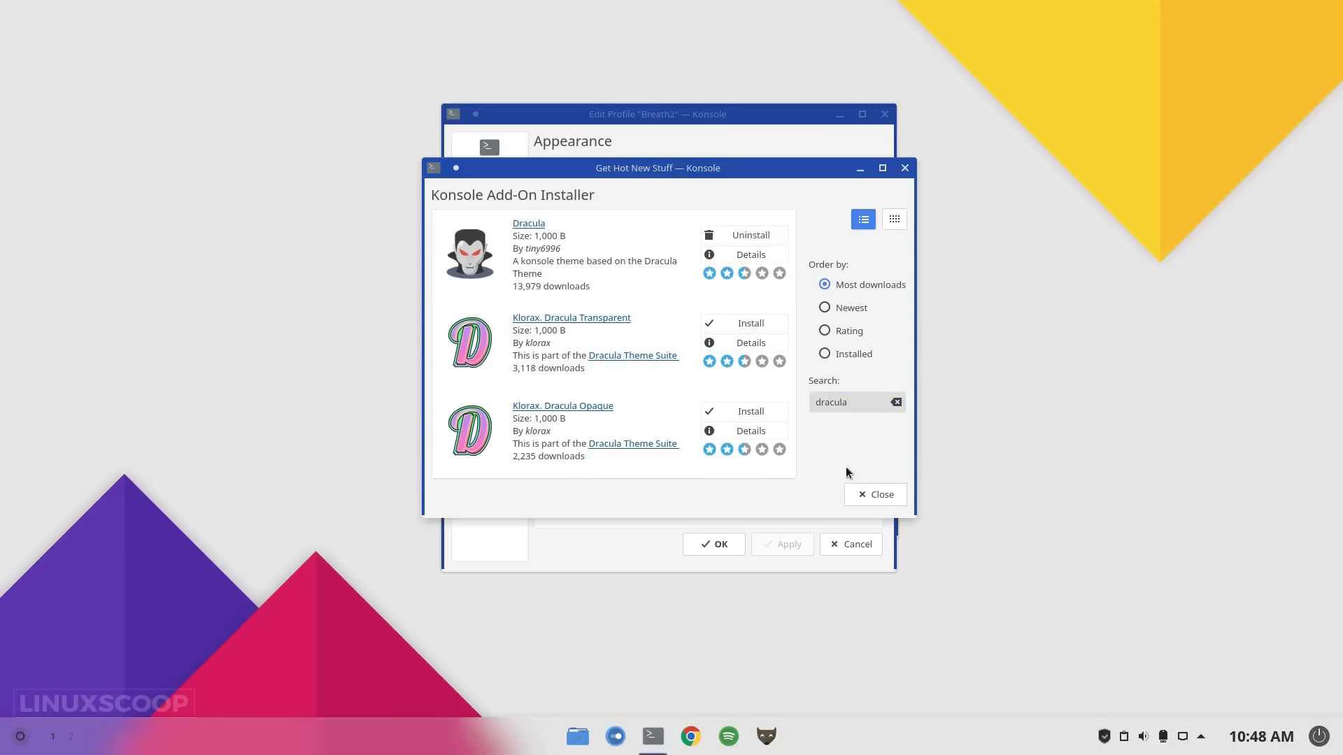
click(874, 494)
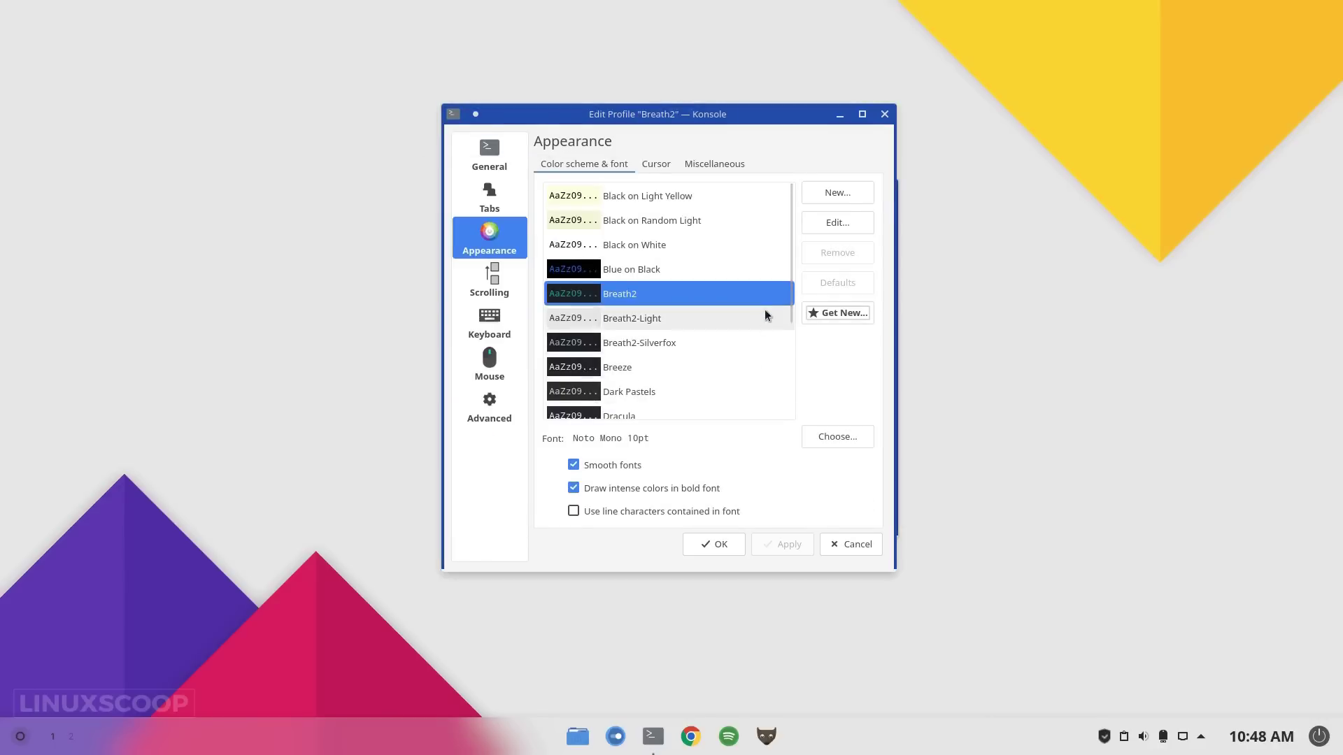
Apply the Dracula color scheme to the Breath2 profile.
scroll(770, 315, down, 1)
click(686, 390)
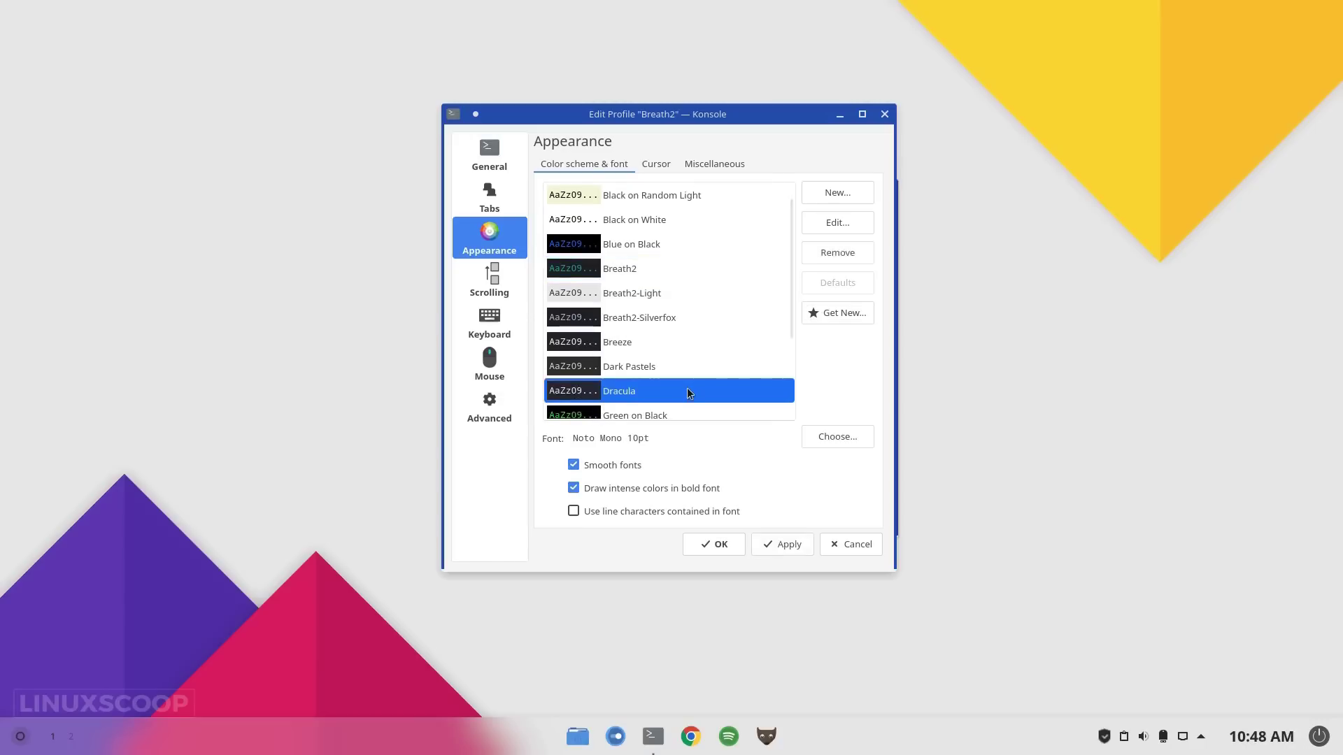
click(790, 544)
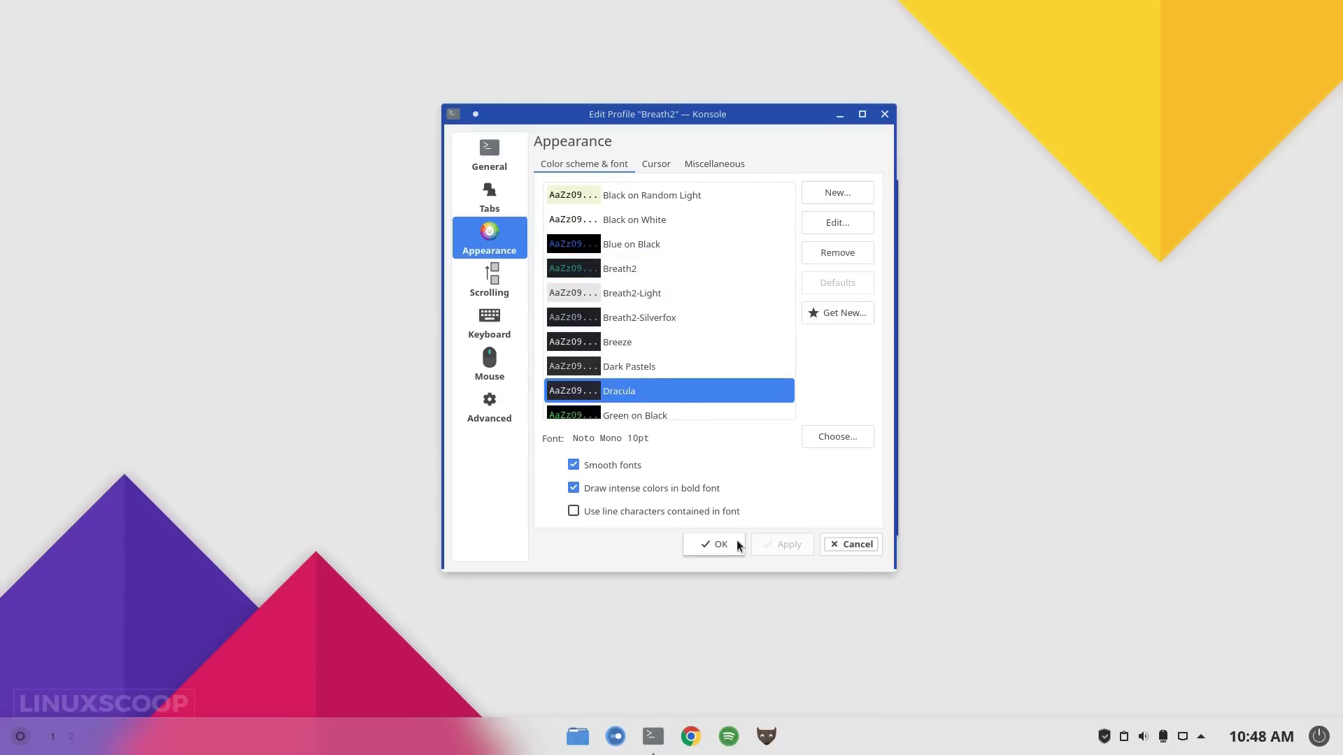
Edit the Dracula scheme to blur the background and slightly raise its background transparency, and accept the profile changes.
click(837, 223)
click(589, 381)
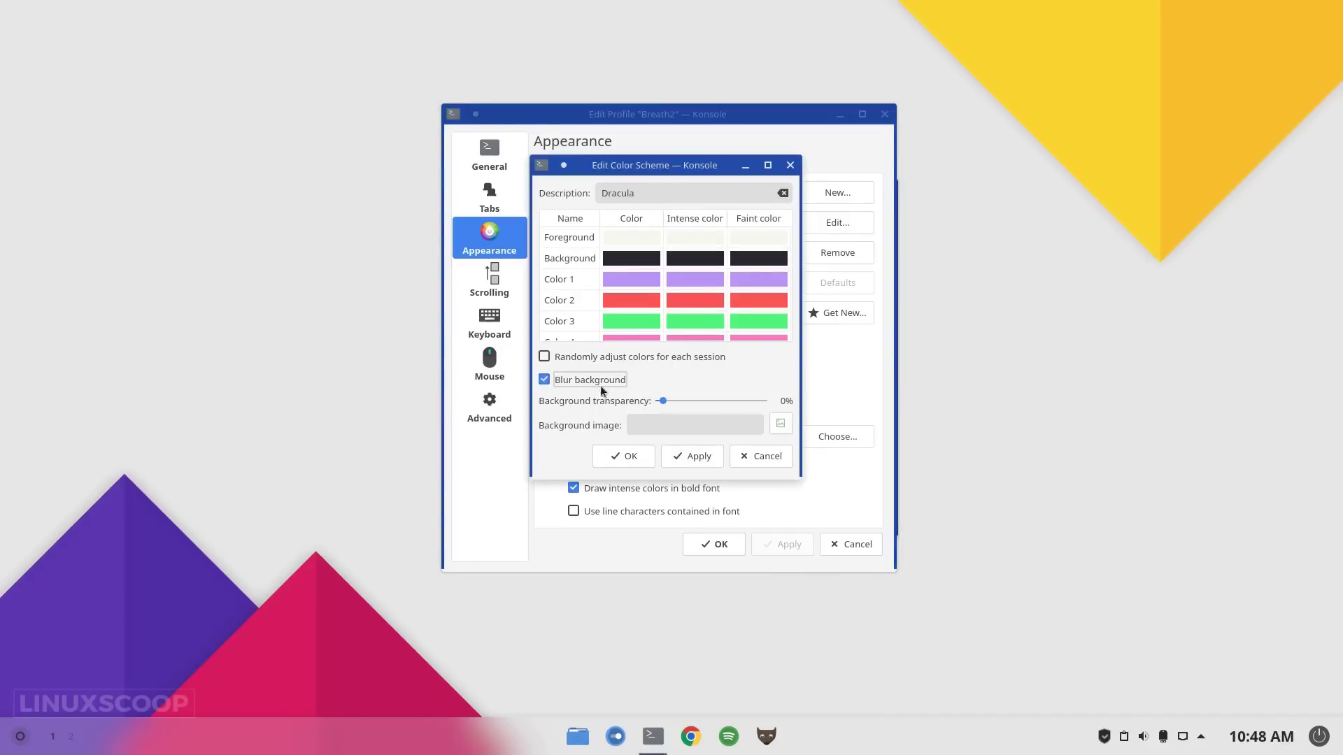
drag(662, 400, 688, 405)
click(702, 456)
click(636, 456)
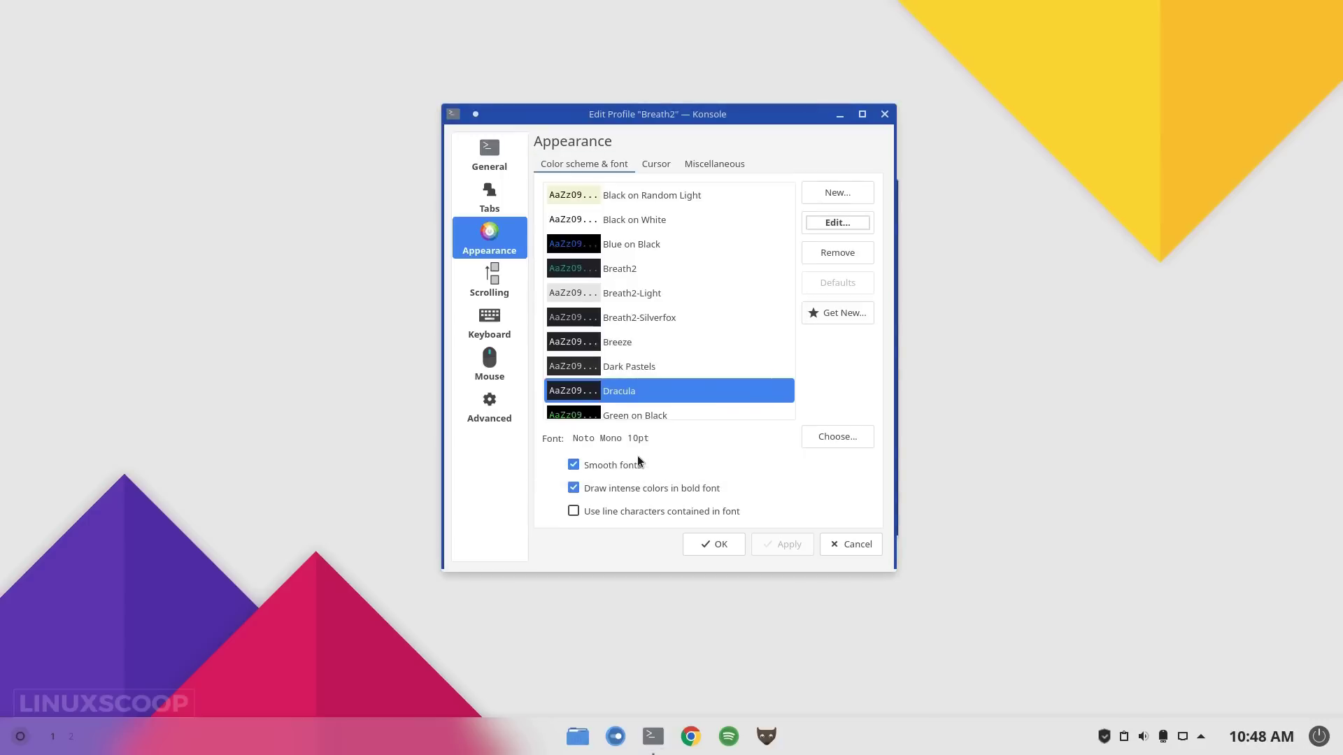
click(711, 547)
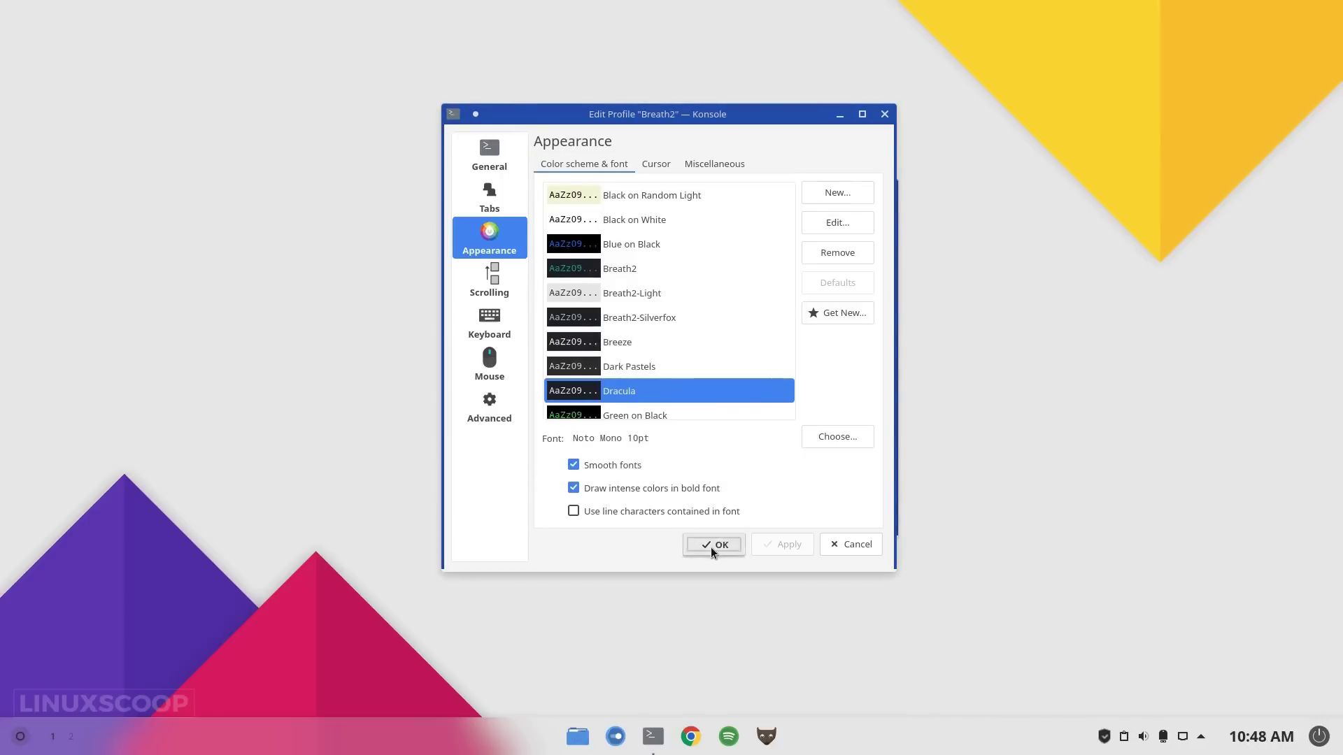
Configure Konsole with Show menubar turned off and save the settings.
click(618, 214)
click(649, 371)
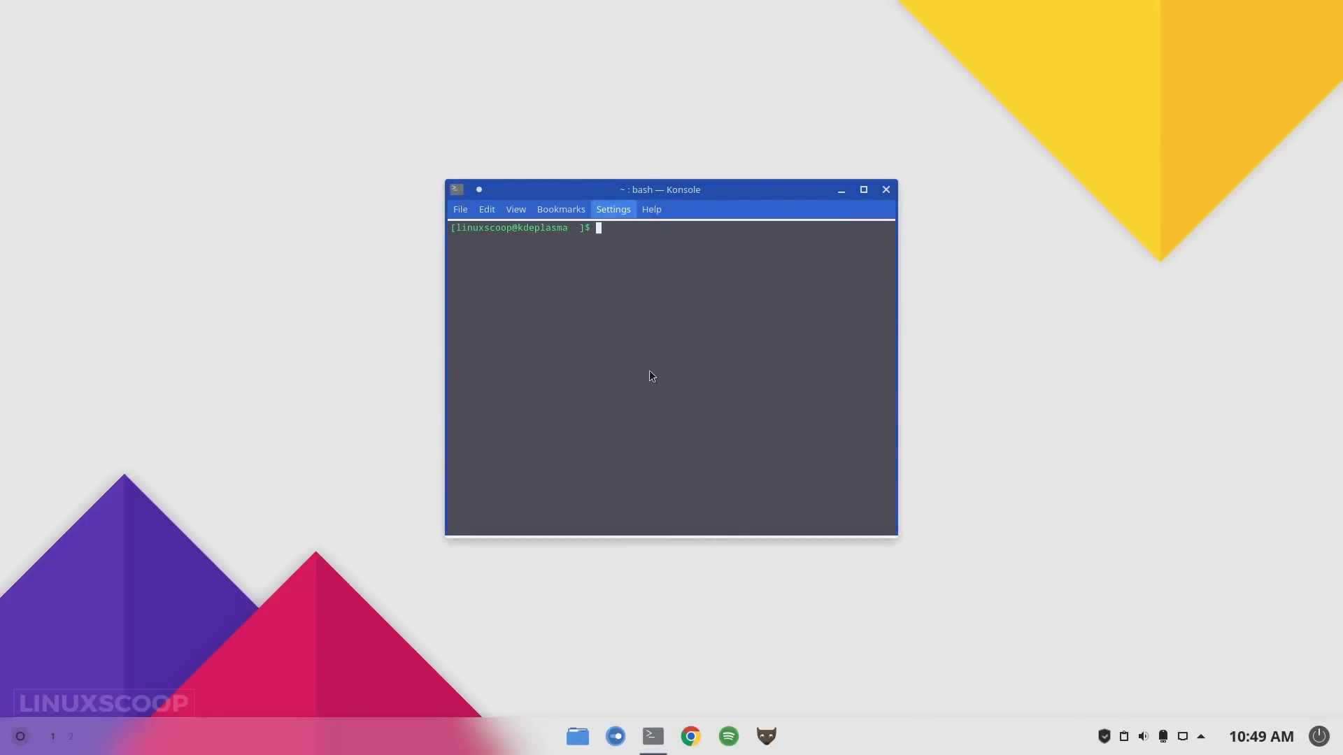
click(657, 178)
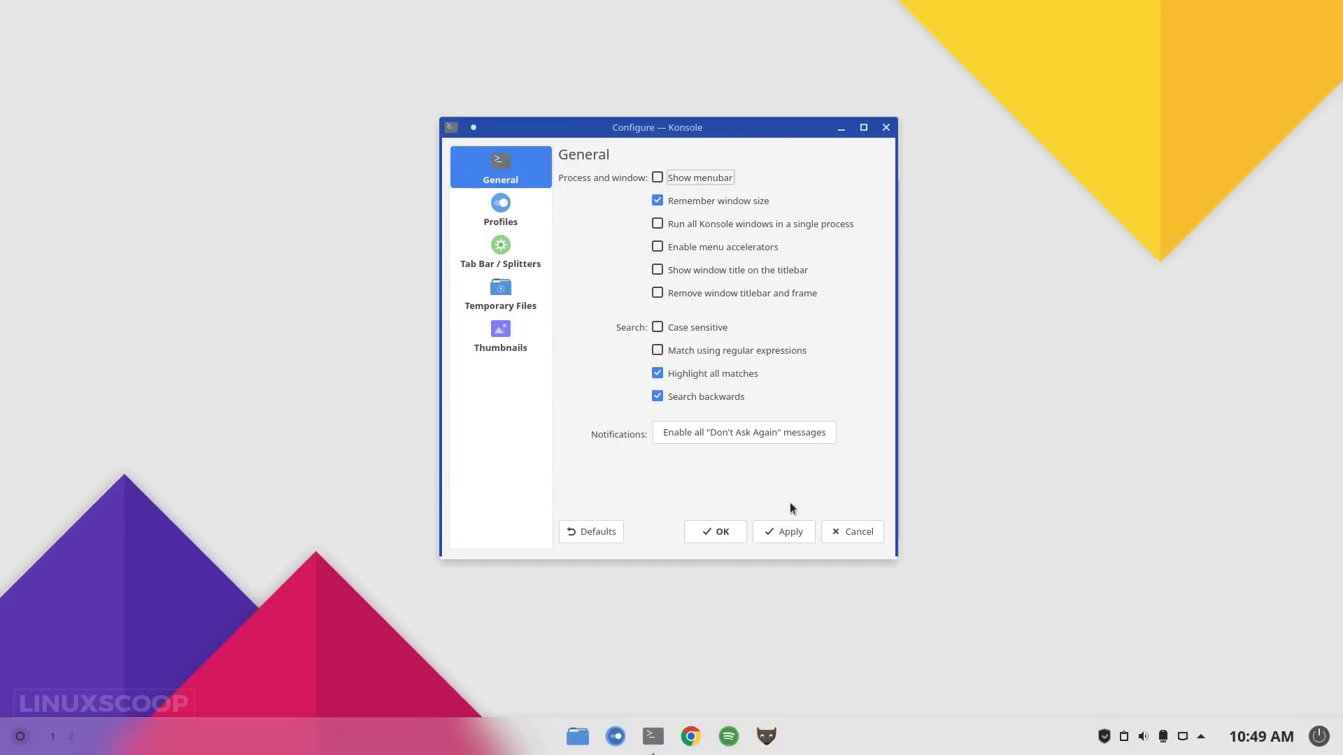
click(725, 530)
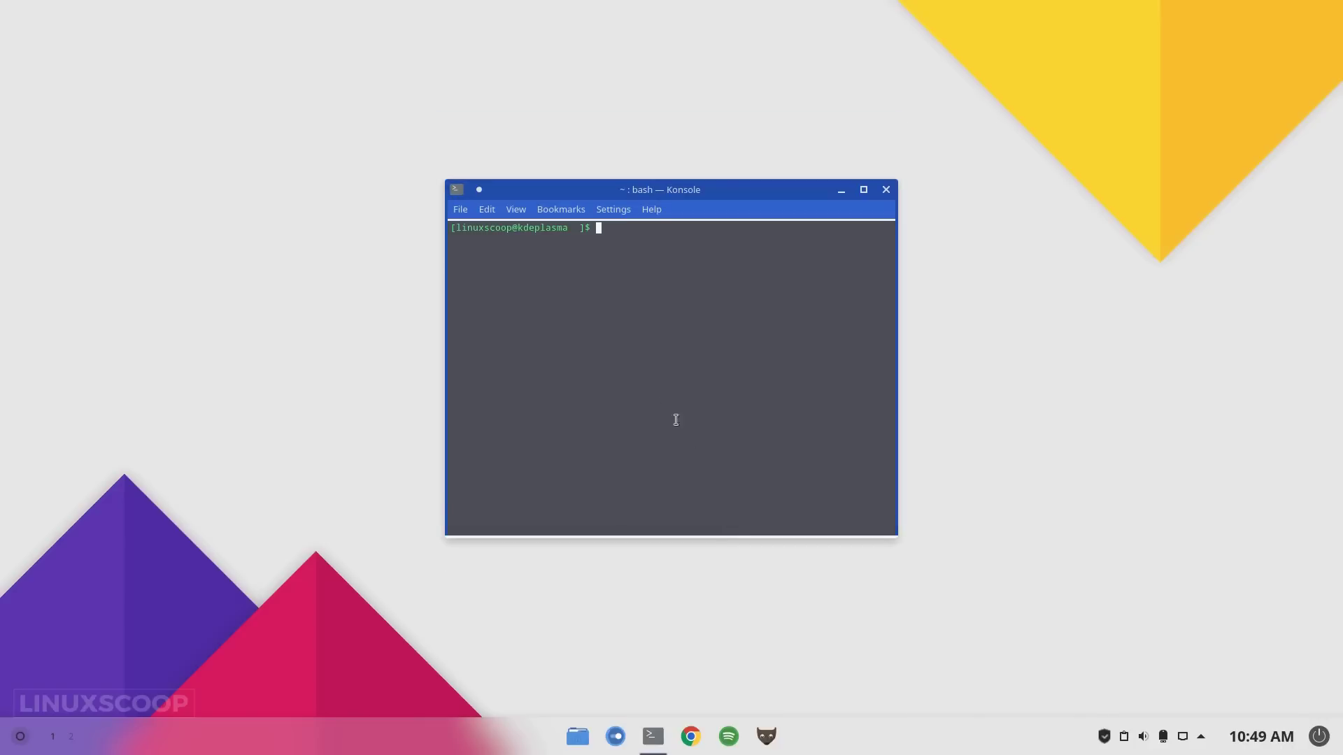
click(613, 209)
click(653, 292)
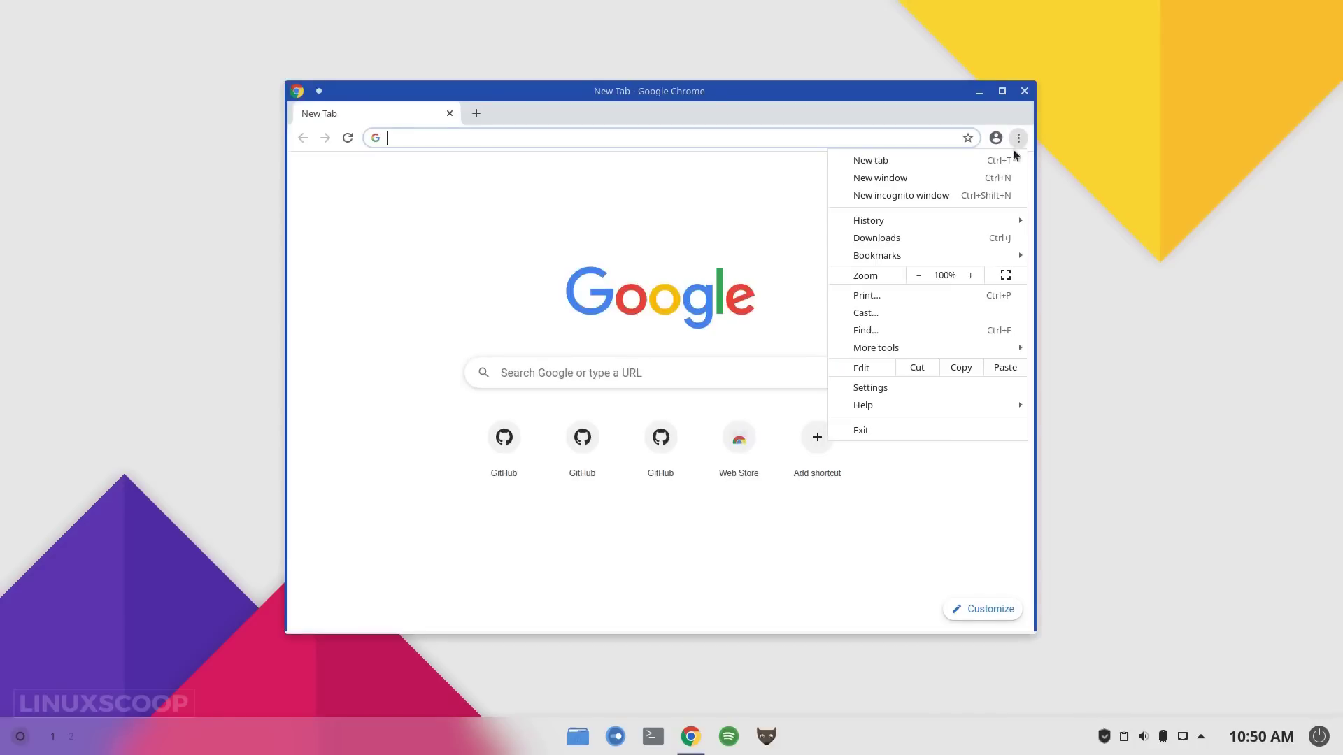
In Google Chrome's appearance settings, apply the GTK+ theme and turn off the system title bar and borders.
click(897, 388)
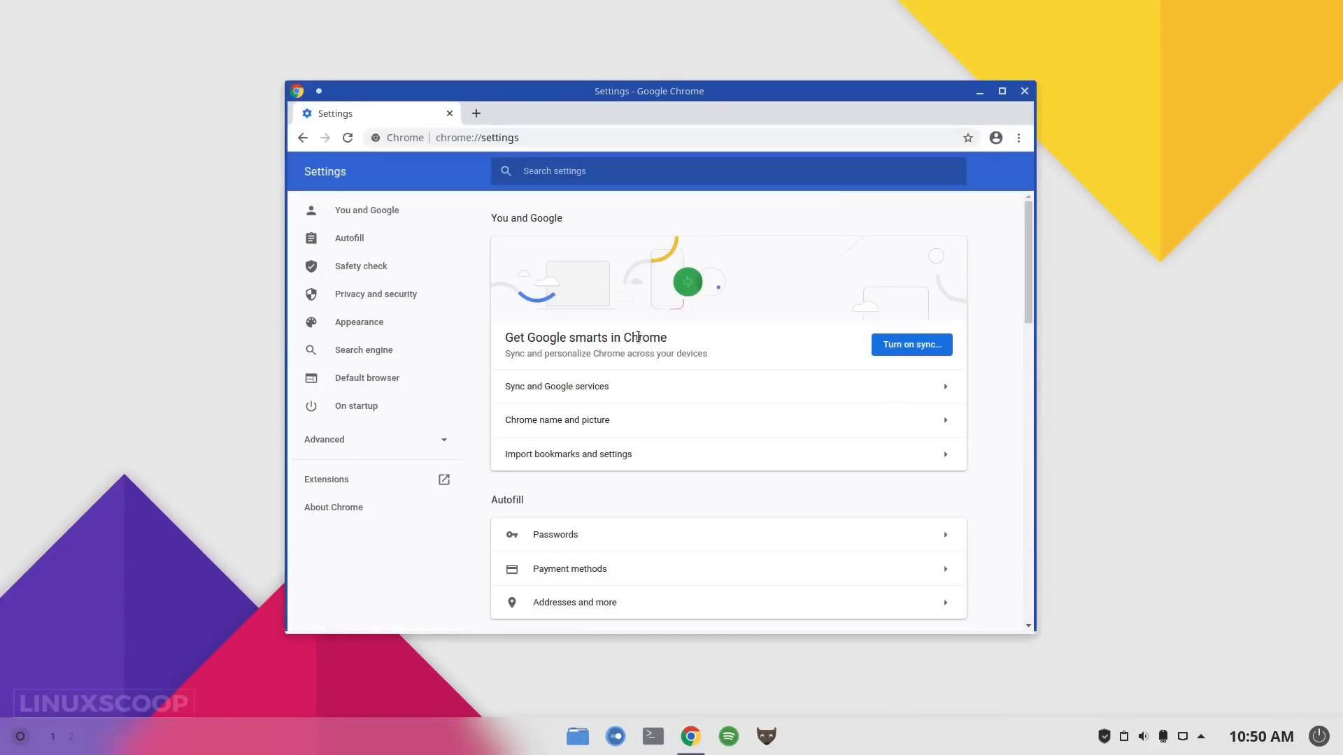
click(357, 323)
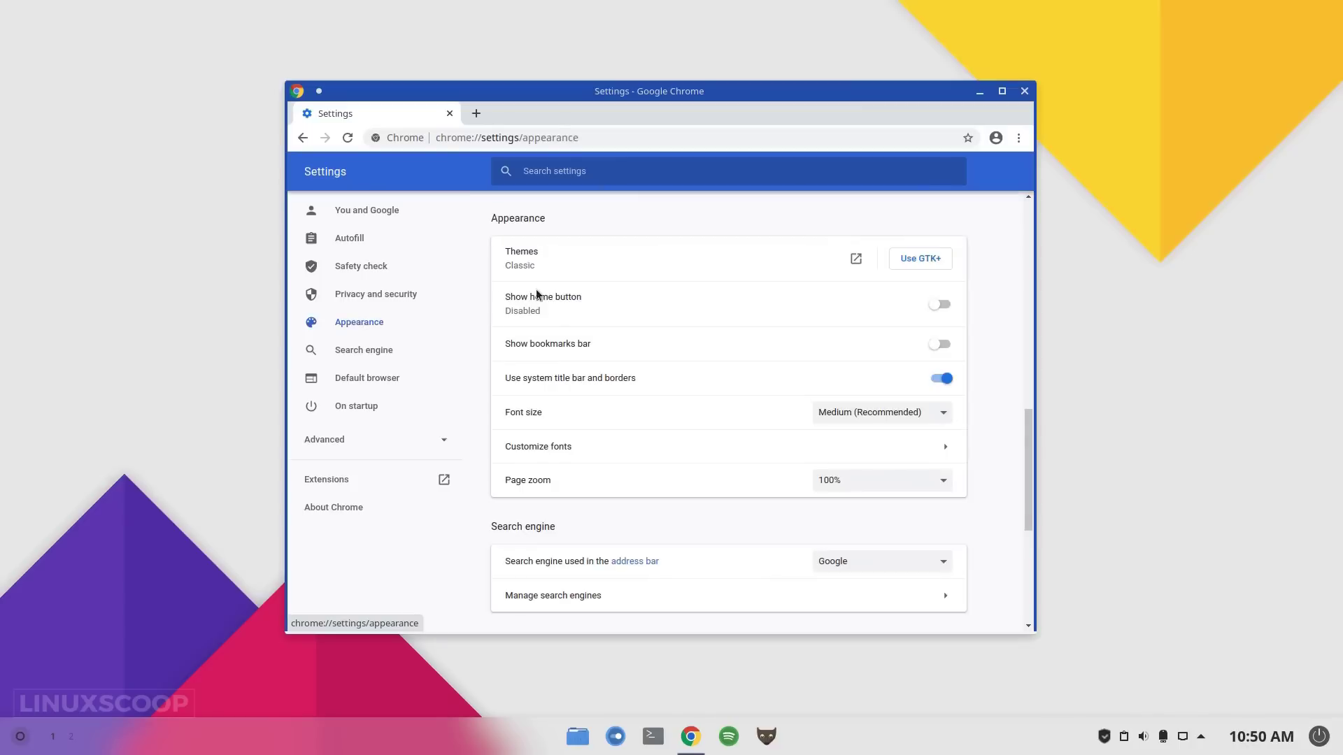
click(944, 263)
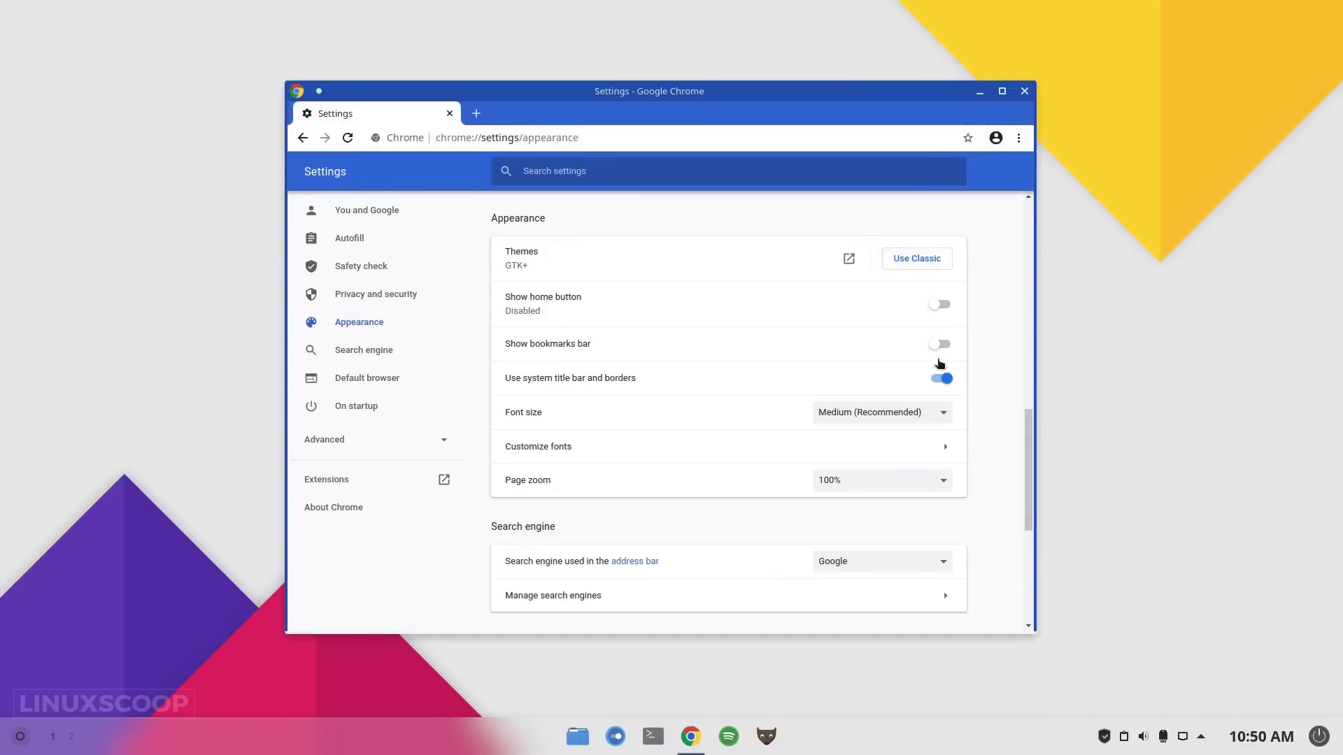
click(941, 384)
Check the themed browser window by opening a new tab, maximizing and restoring the window, and adding another new tab.
click(480, 102)
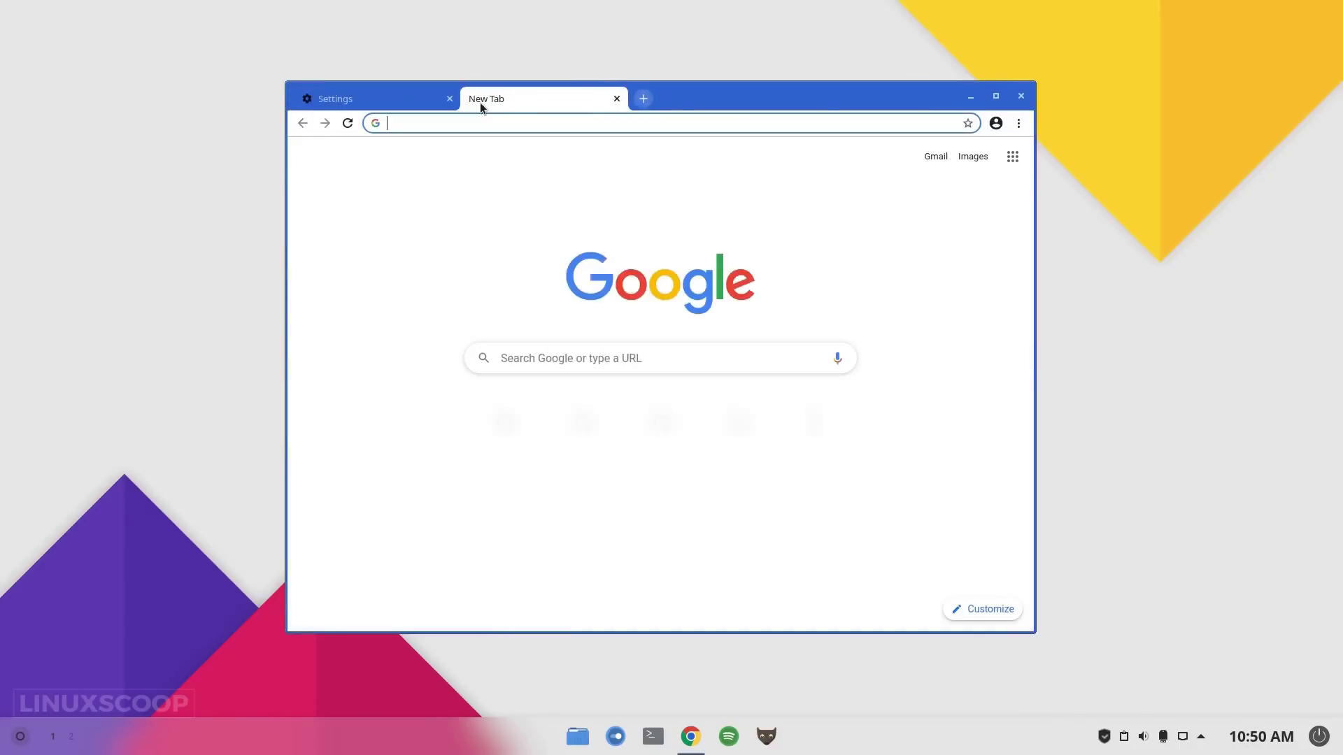
click(996, 96)
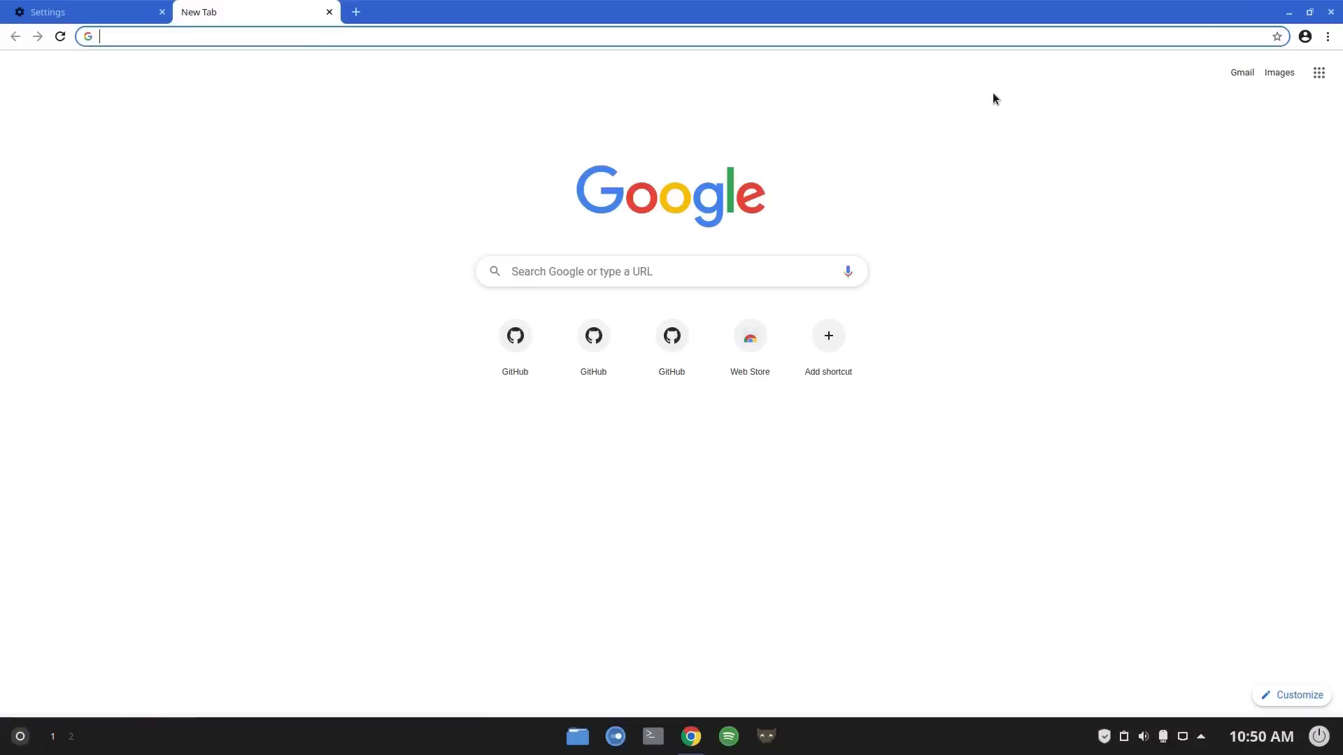
click(1308, 13)
click(644, 98)
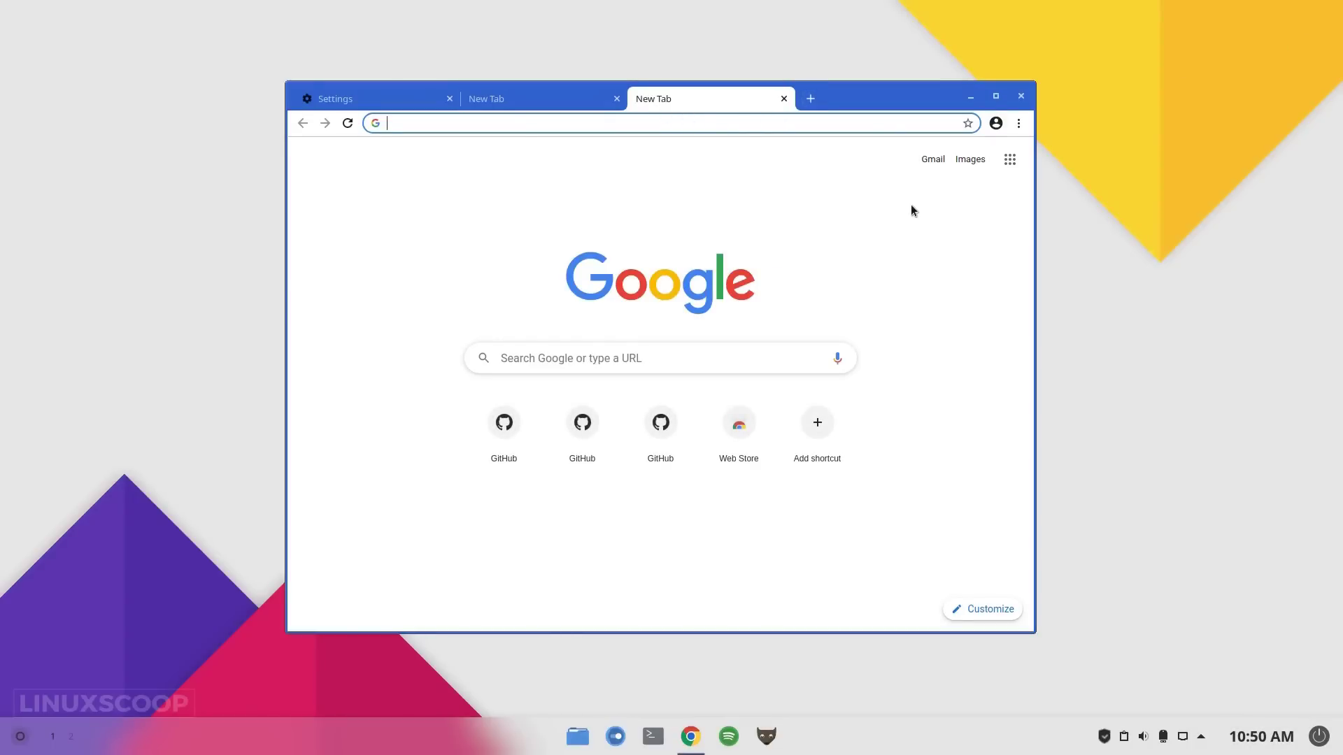